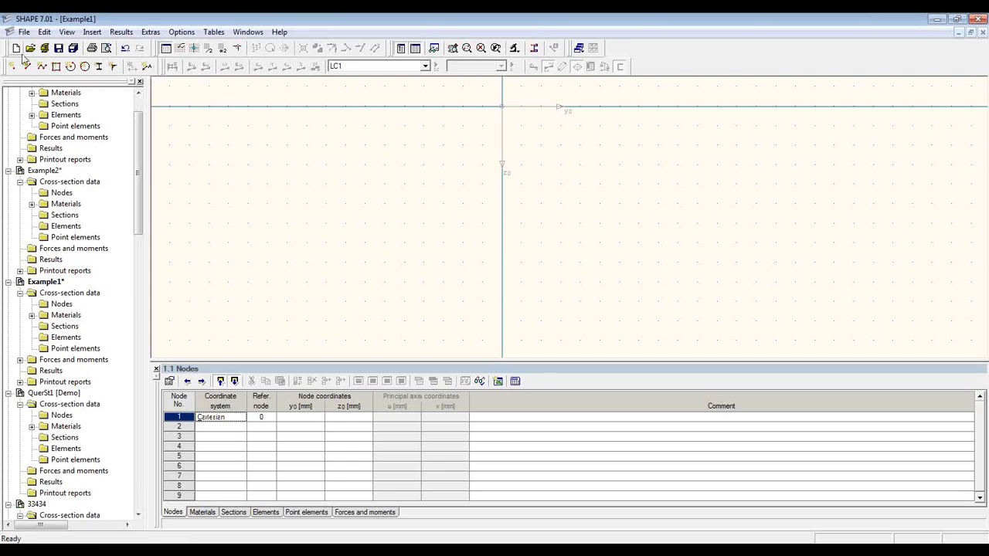
Preview the existing sections Combi, Dome, Example1 and Example2 in the Demo project without creating a new cross-section.
left_click(16, 49)
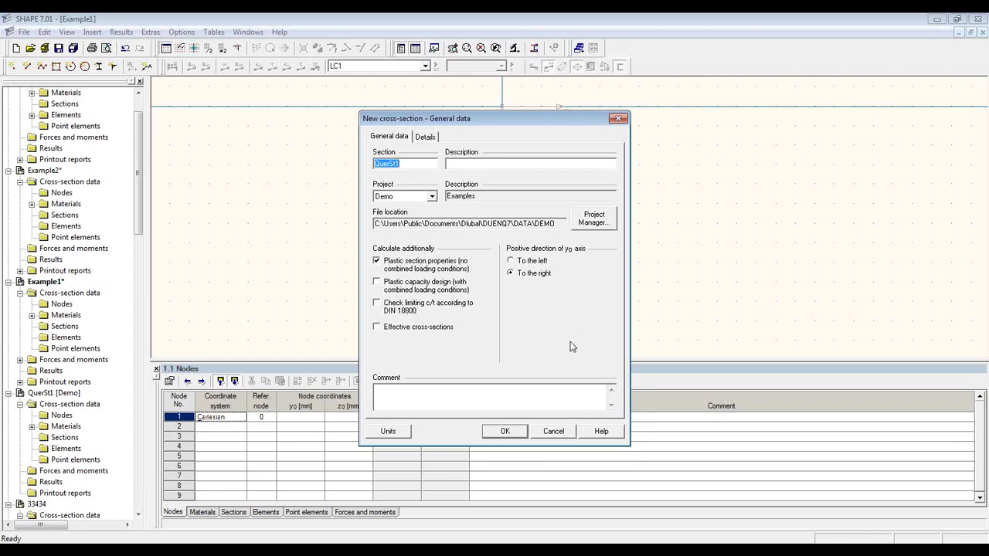
left_click(612, 221)
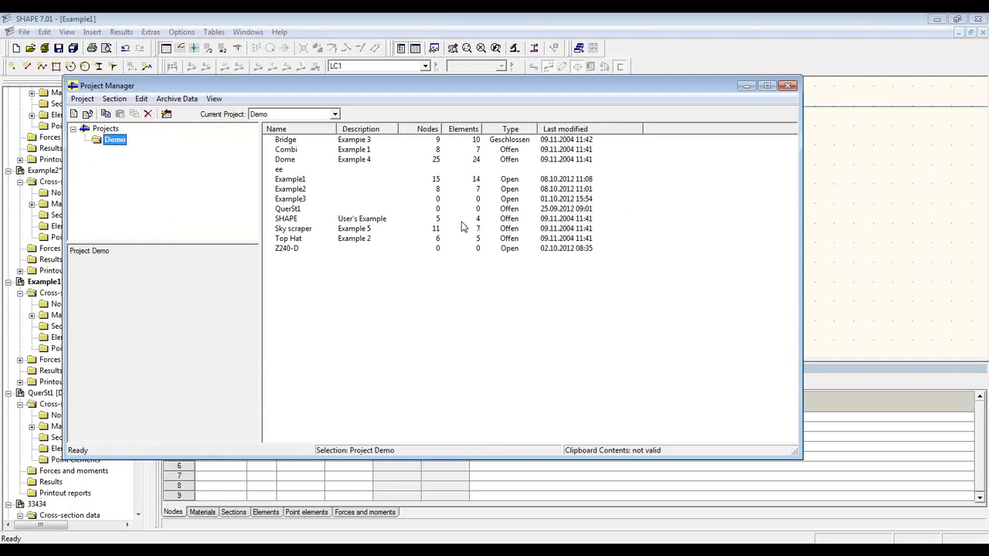
left_click(411, 152)
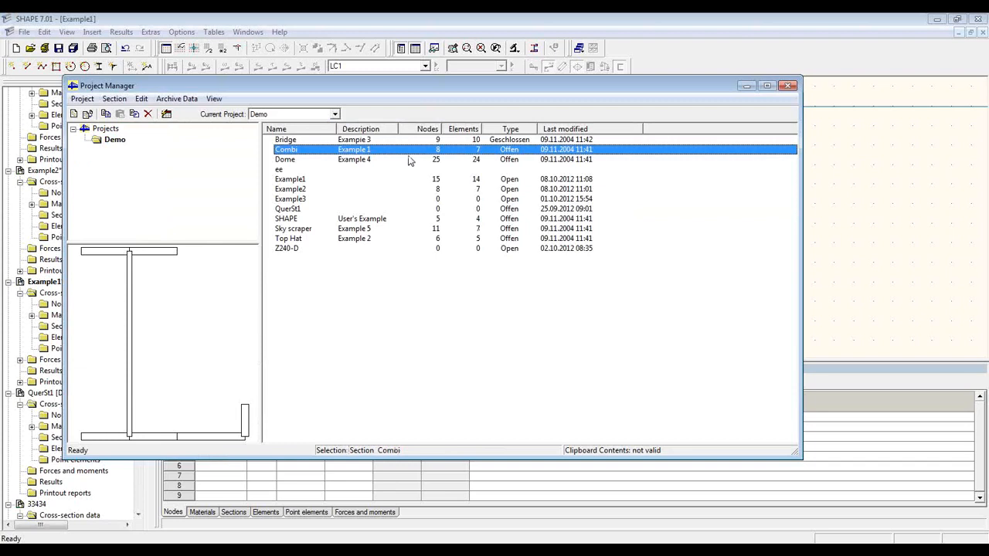
left_click(409, 160)
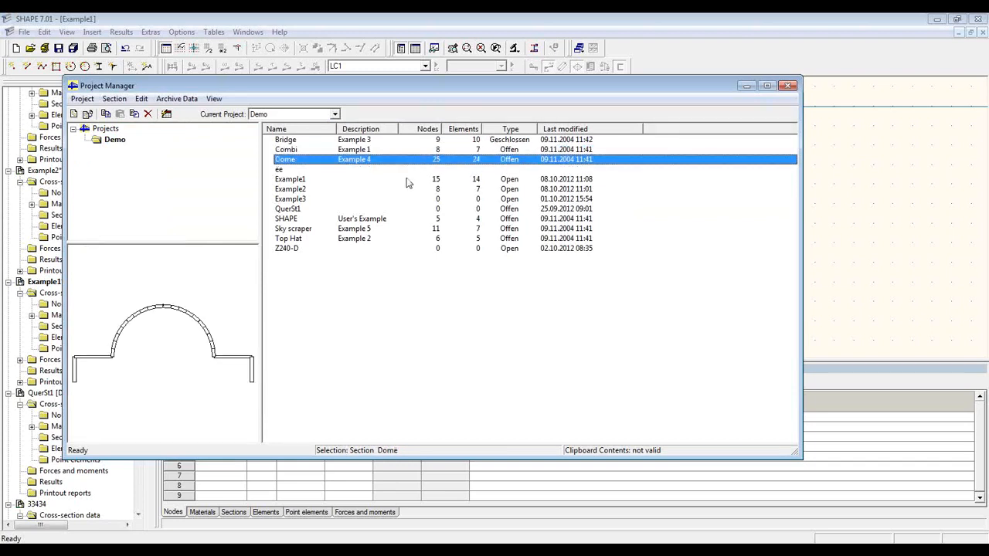
left_click(409, 180)
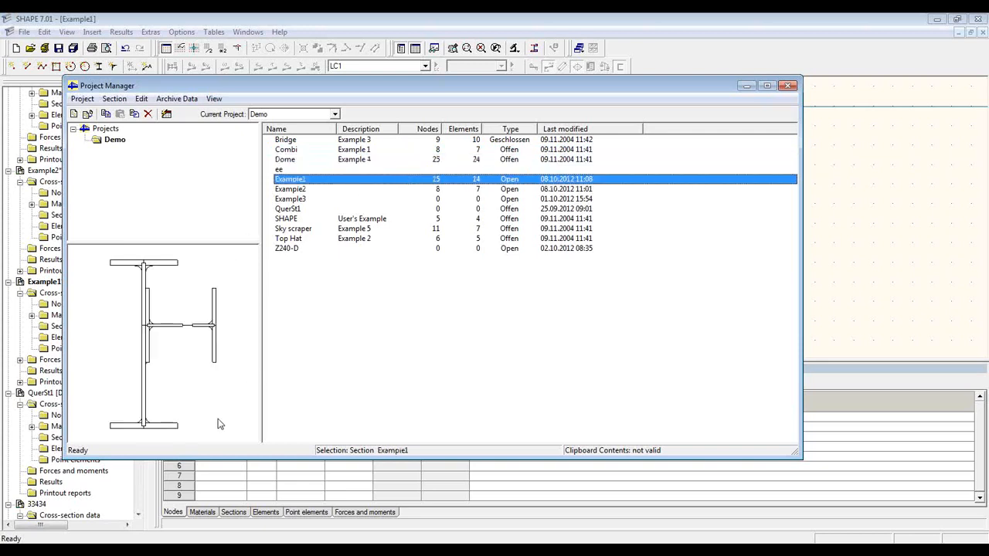
left_click(323, 190)
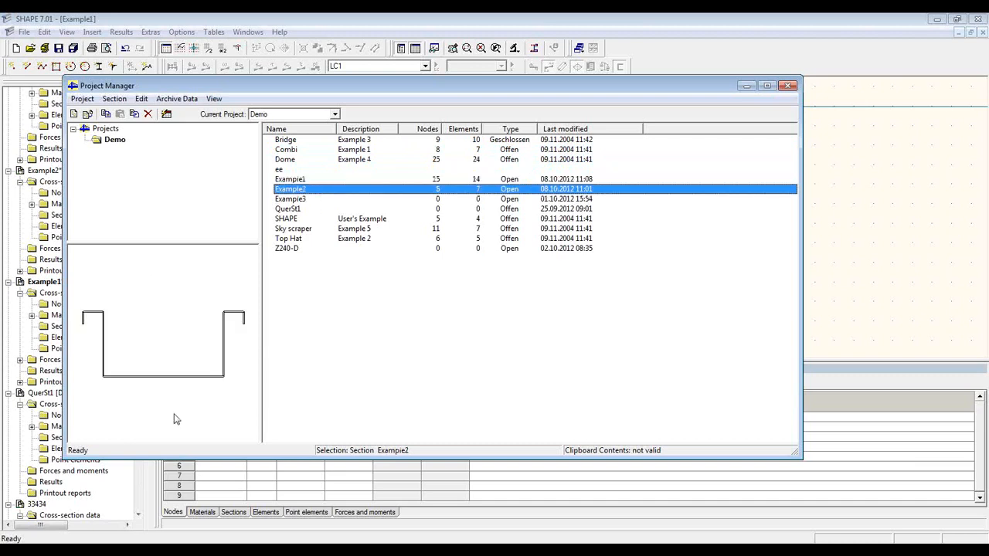
left_click(789, 86)
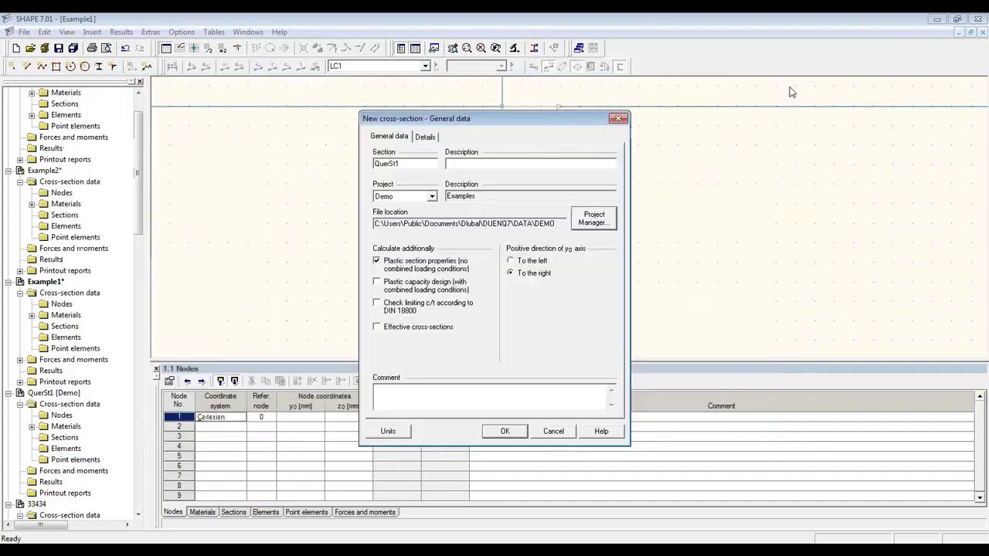
left_click(554, 432)
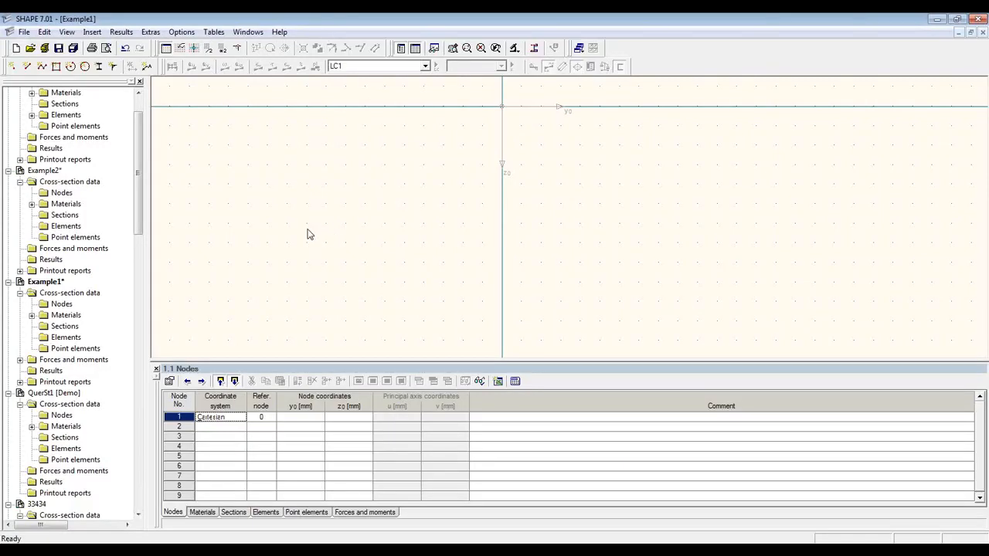
Insert a rolled IPE 500 I-section from the cross-section library with the middle of its top flange at the origin.
left_click(105, 69)
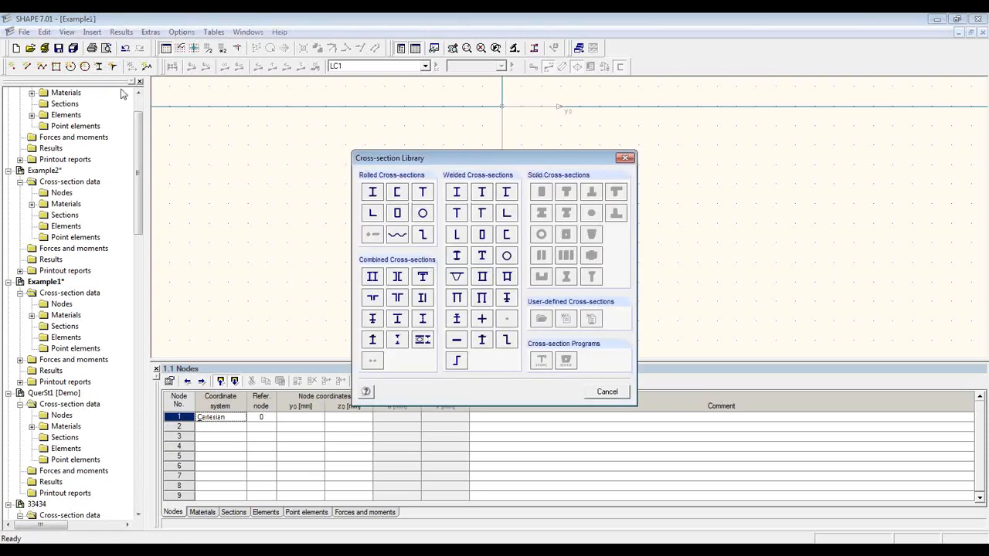
left_click(378, 197)
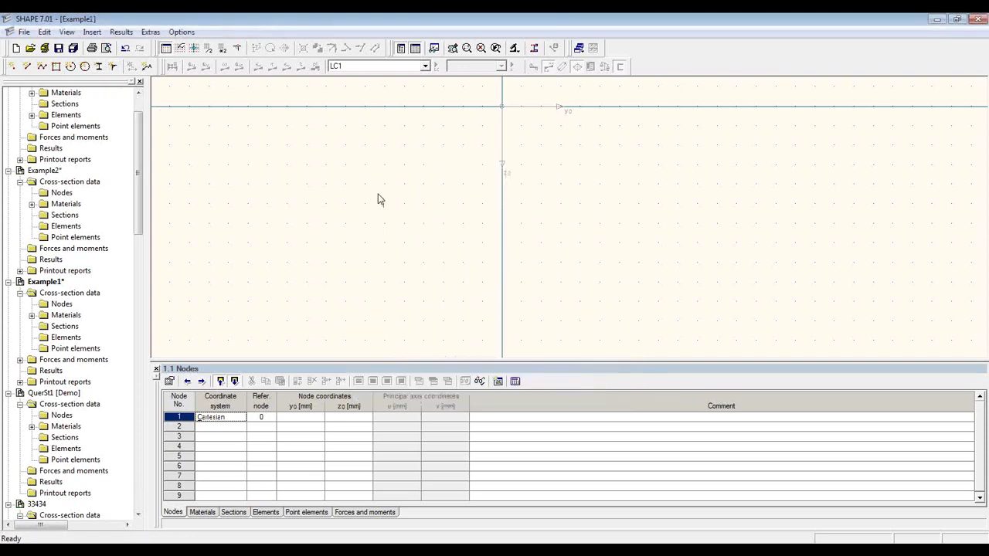
left_click_drag(421, 205, 426, 235)
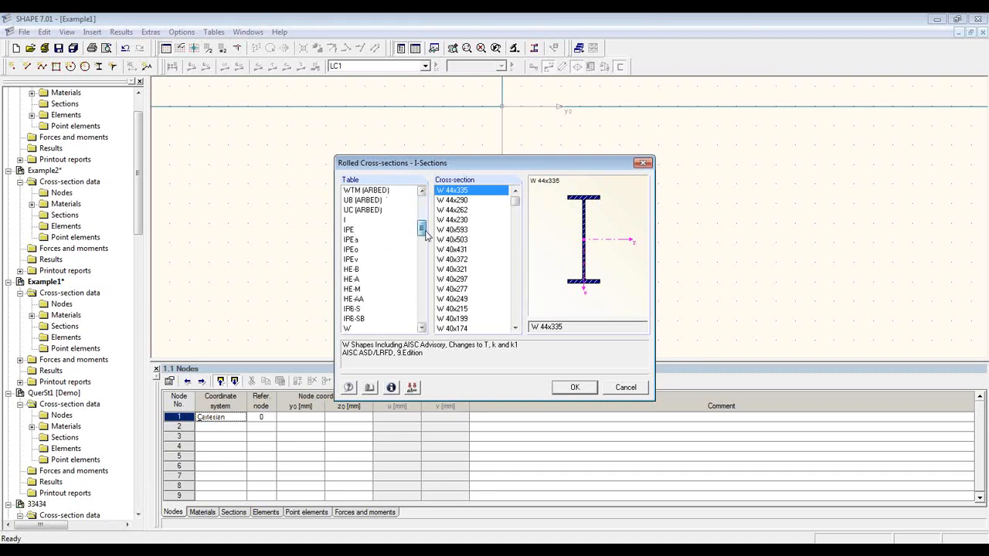
left_click(374, 231)
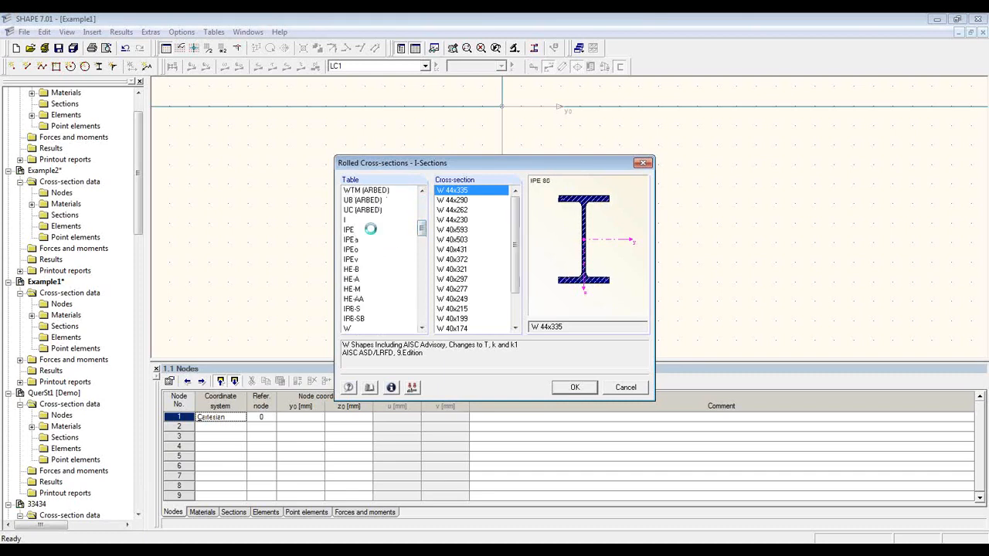
scroll(518, 266, "down", 1)
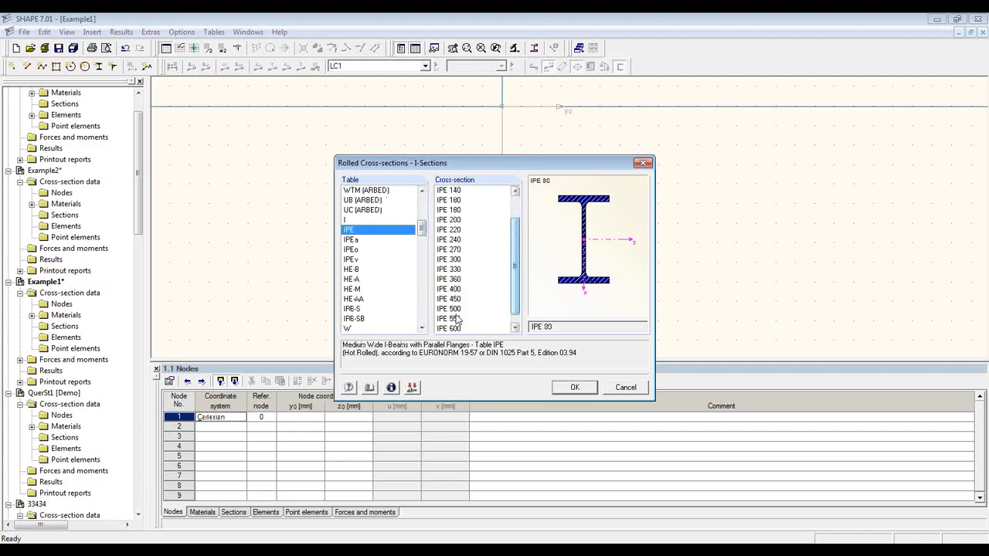
left_click(460, 310)
left_click(575, 387)
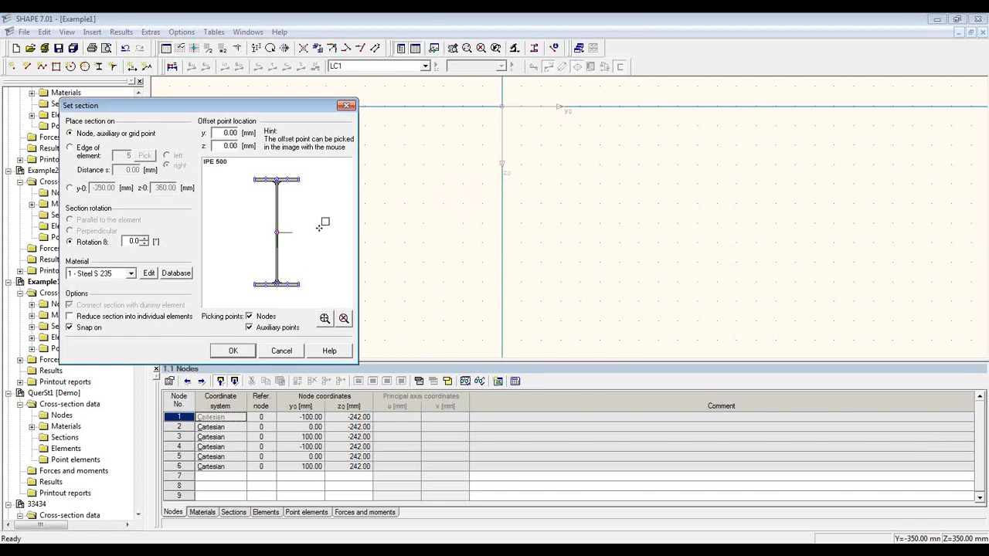
left_click(503, 201)
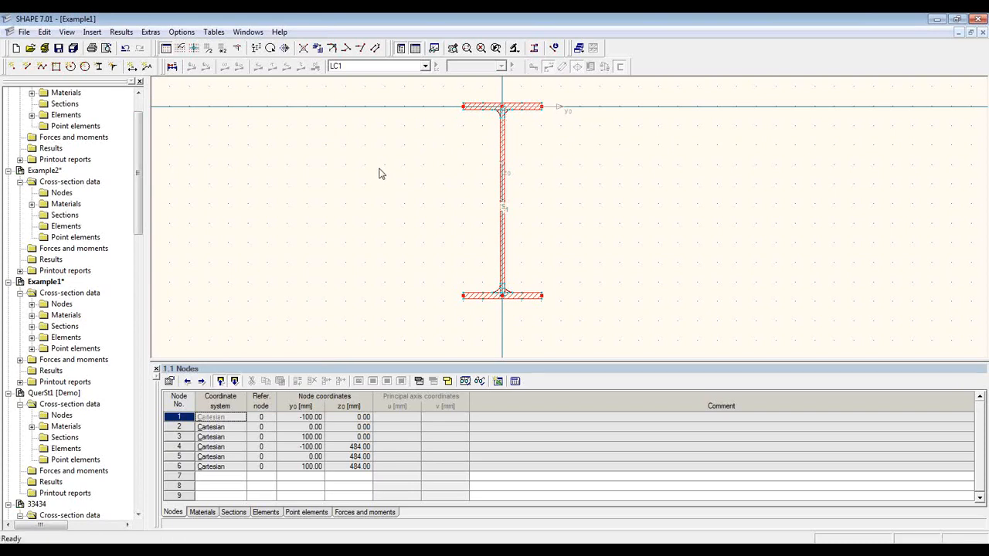
Choose the rolled I-section HE-A 220 from the cross-section library for placement beside the IPE 500.
left_click(99, 68)
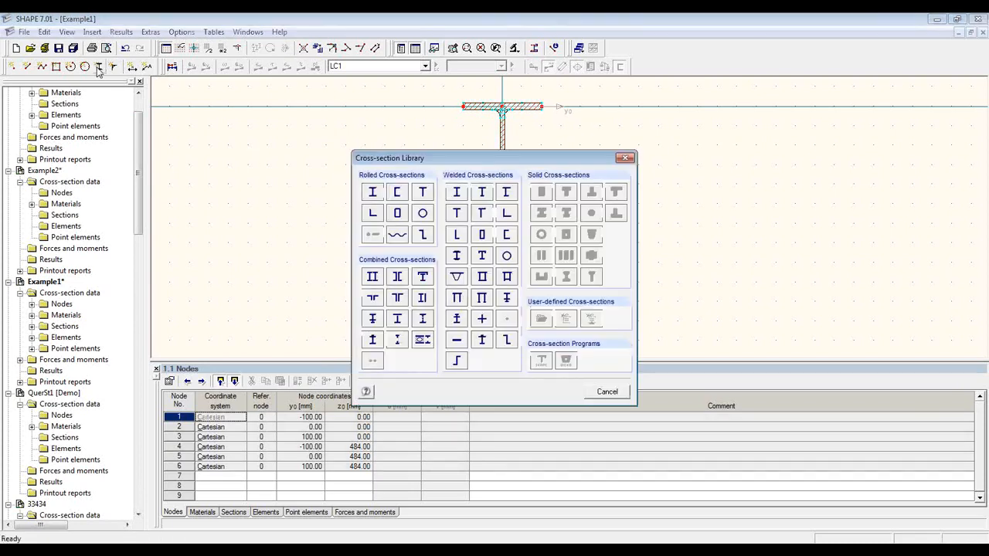
left_click(374, 194)
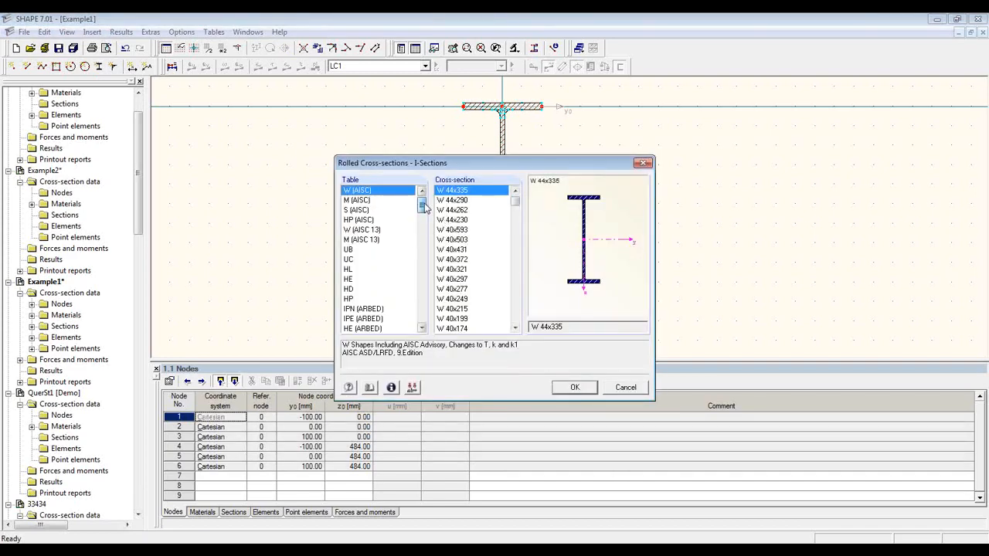
left_click_drag(423, 207, 423, 232)
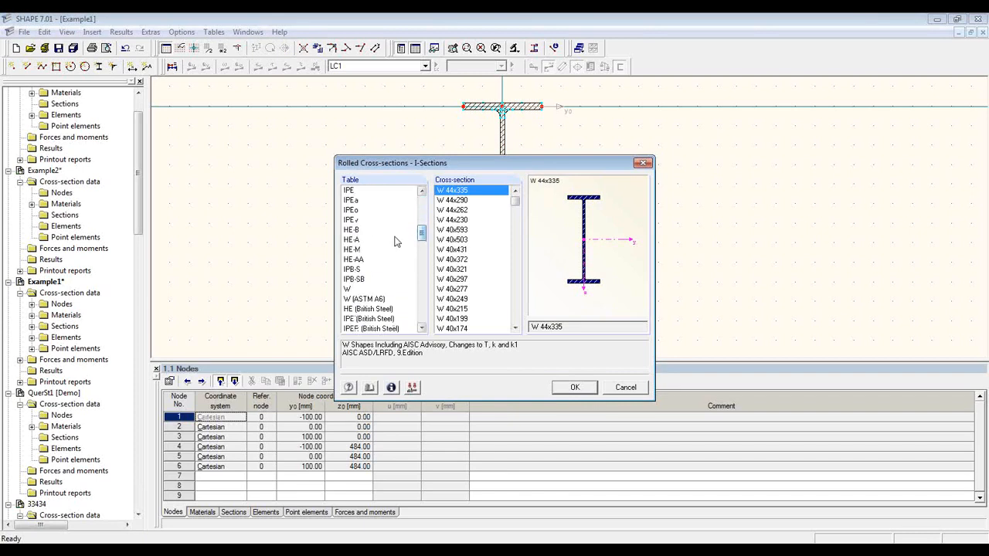
left_click(394, 240)
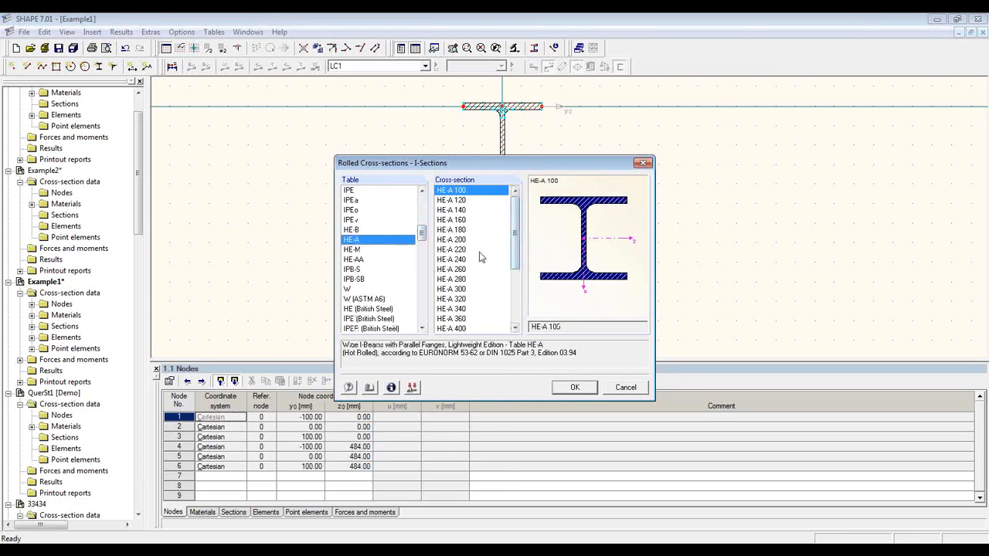
left_click(478, 251)
left_click(581, 386)
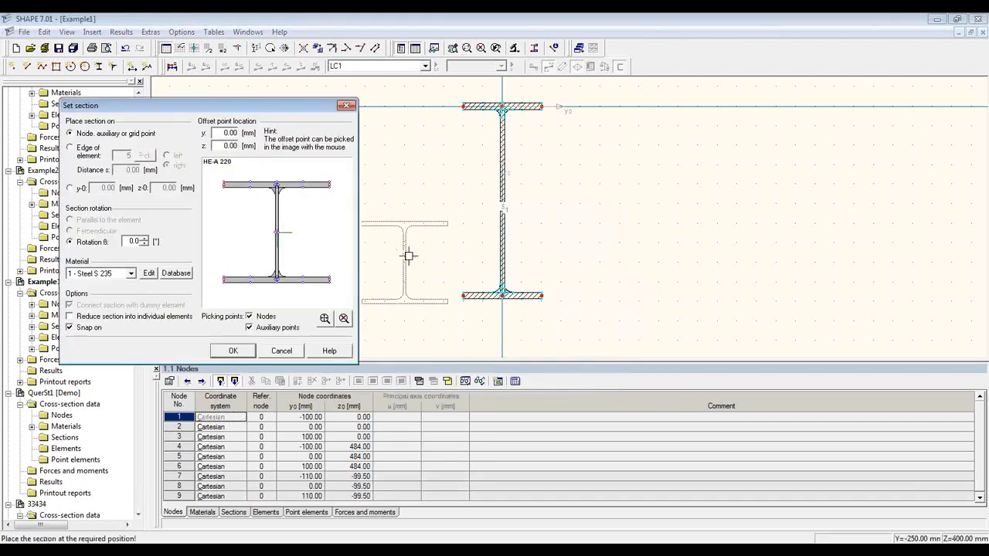
left_click_drag(281, 107, 385, 93)
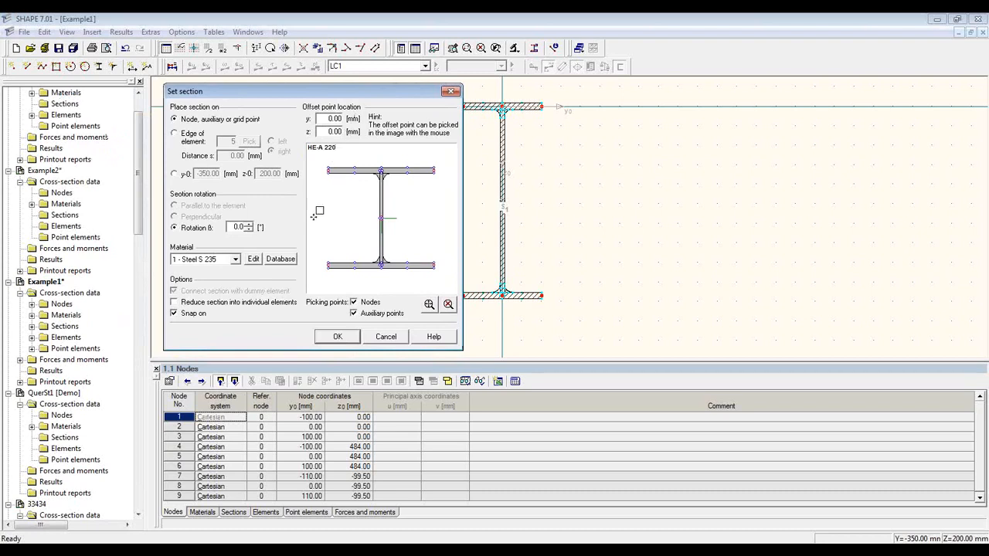
Rotate the HE-A 220 section by 90° and set its offset point to the outer midpoint of its left flange.
left_click(248, 225)
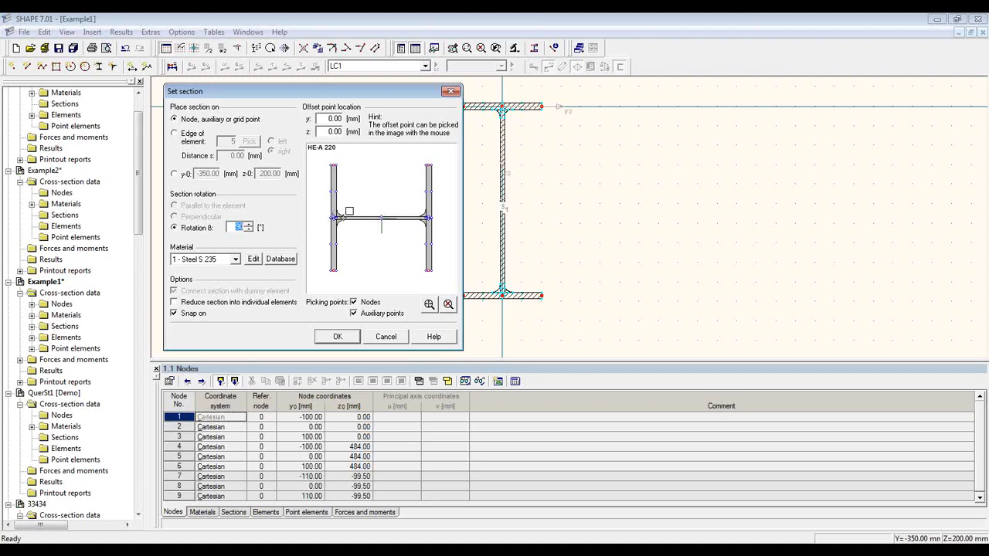
left_click(358, 233)
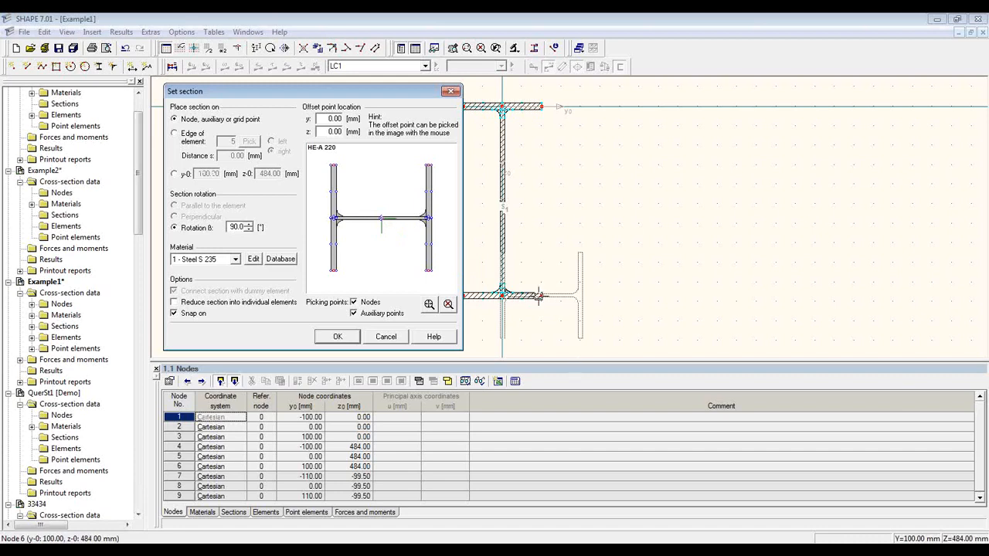
scroll(320, 226, "up", 1)
scroll(319, 227, "up", 4)
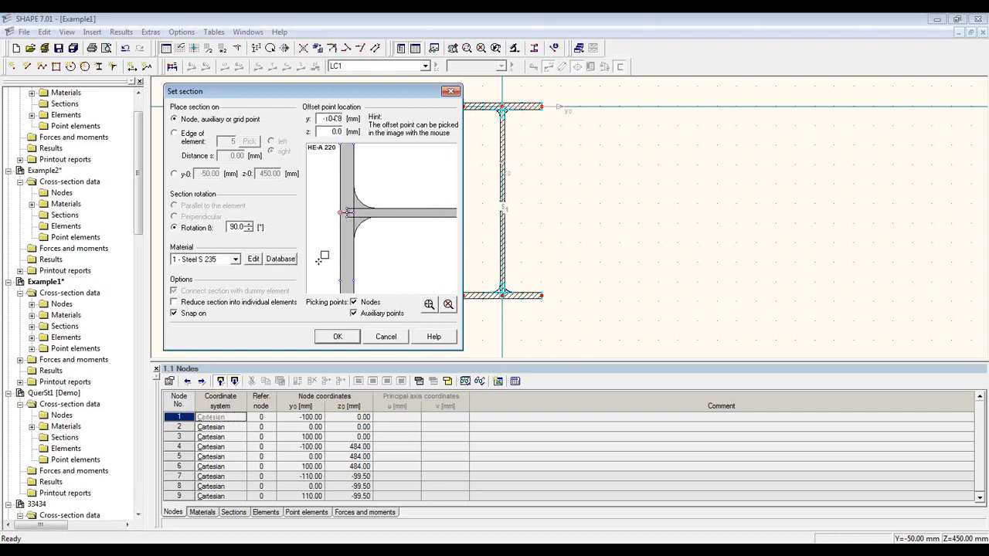
scroll(325, 245, "down", 5)
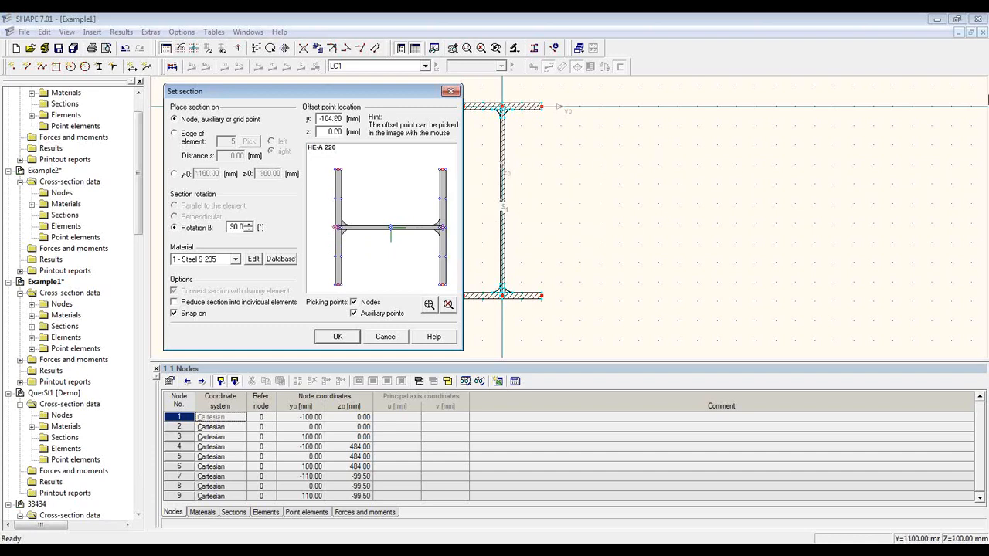
Set the HE-A 220 to be placed on the right edge of an element and pick the IPE 500 web, element 5.
left_click(984, 43)
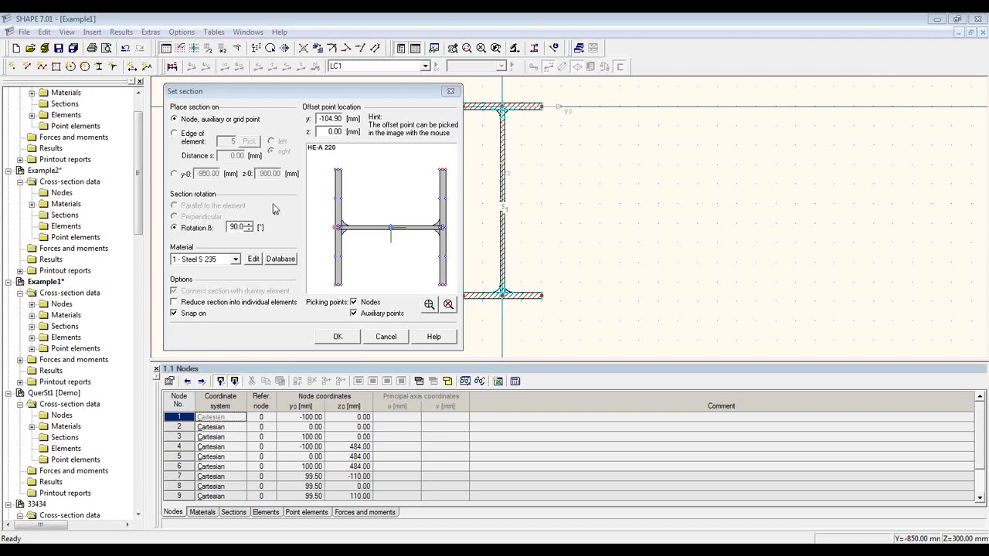
left_click(193, 142)
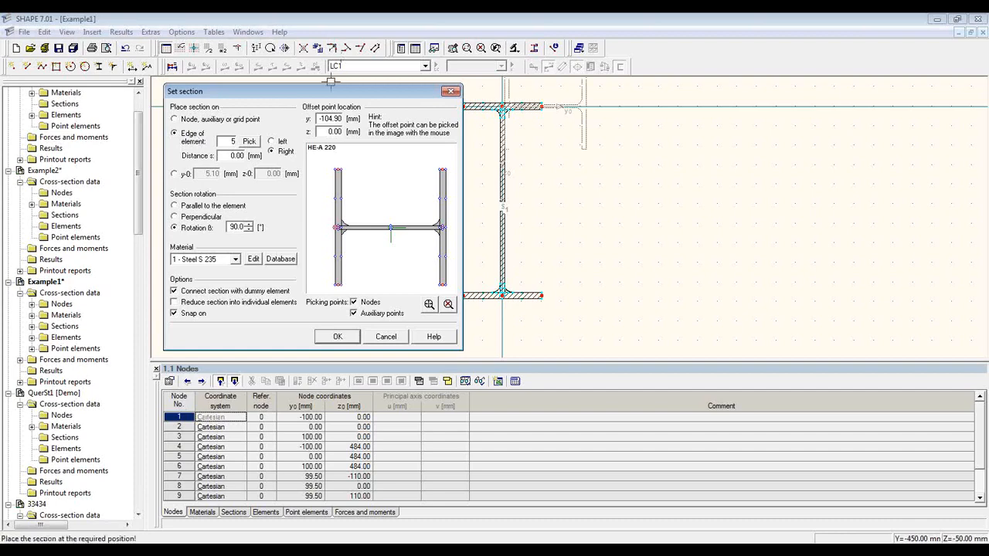
left_click_drag(332, 91, 281, 83)
left_click(198, 133)
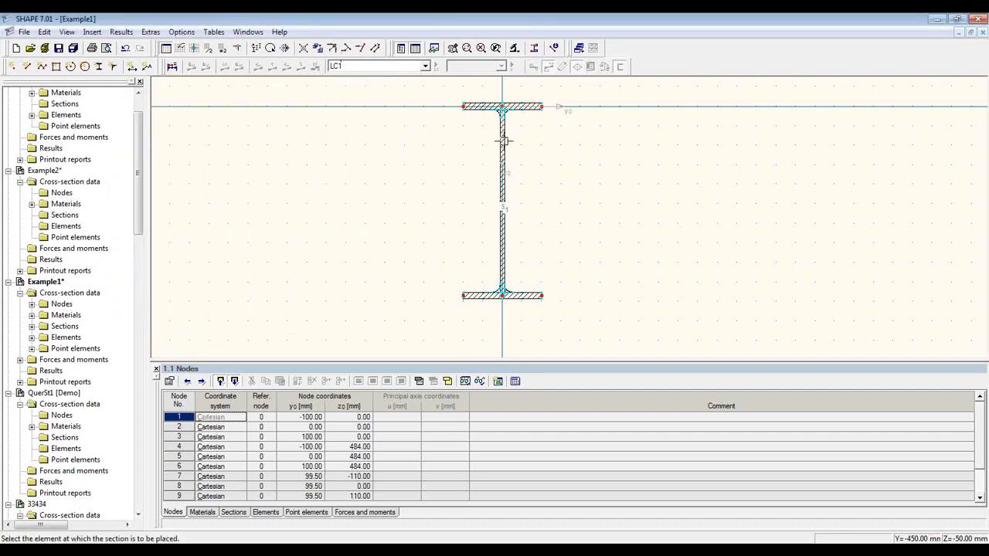
left_click(503, 147)
left_click(487, 202)
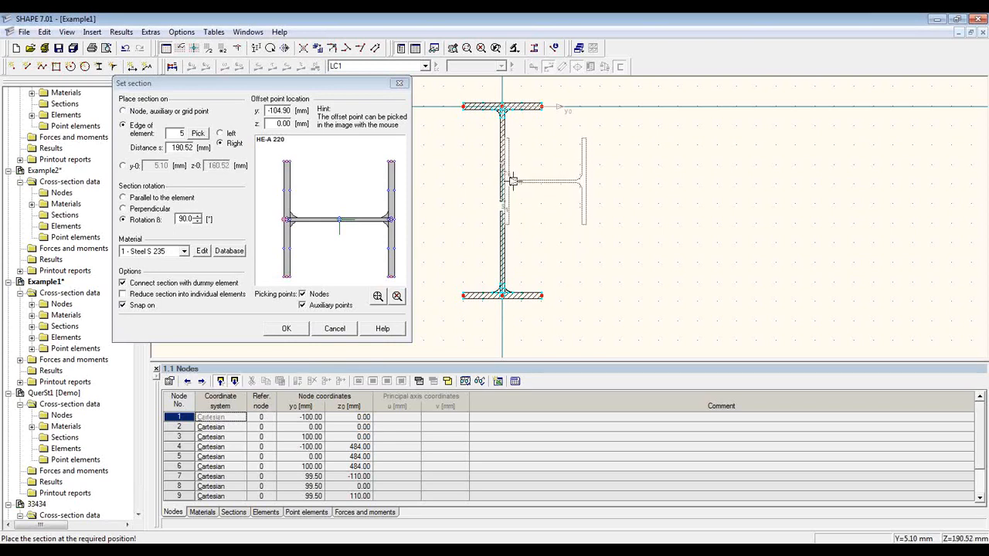
Set the distance along the web to 180 mm and place the HE-A 220 section.
double_click(191, 148)
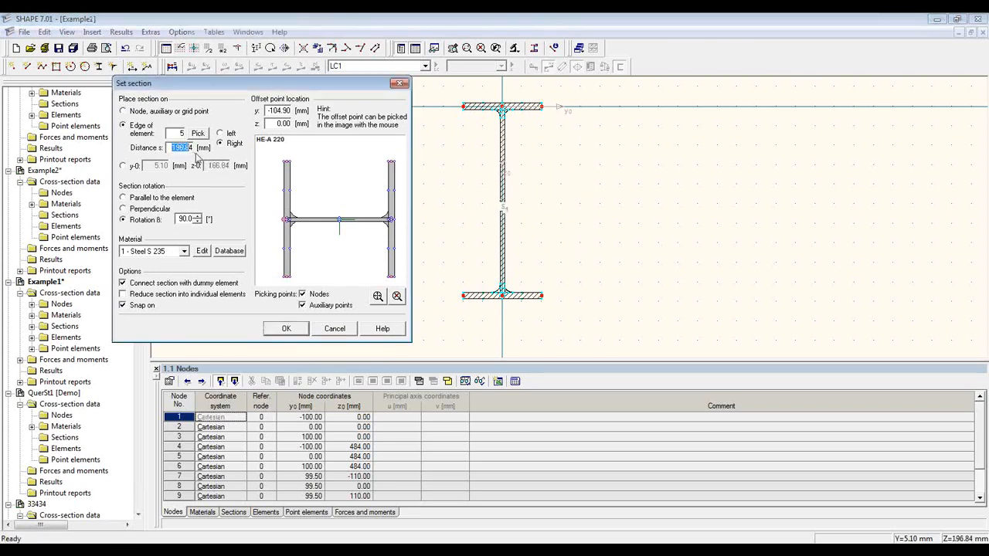
type("14")
left_click(296, 331)
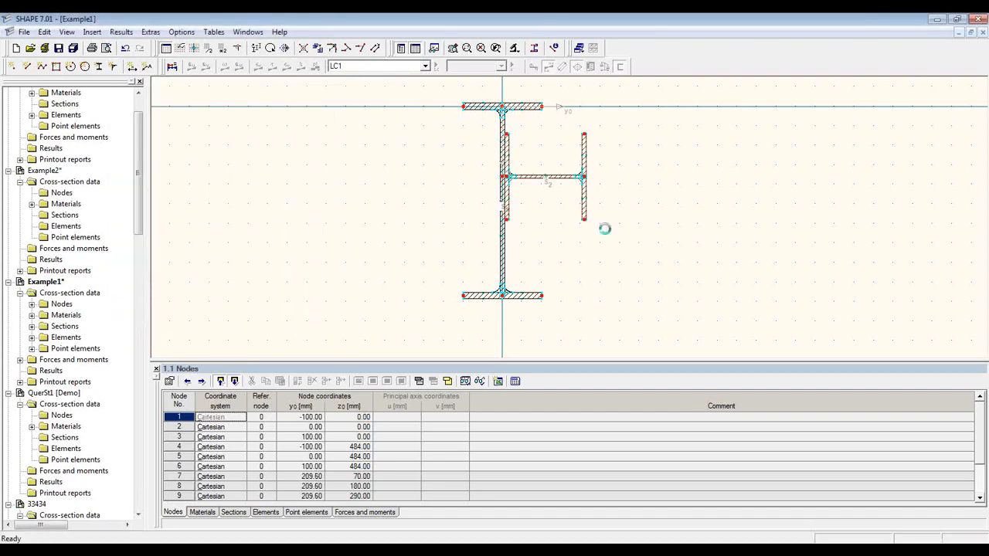
Select the HE-A 220 section in the drawing and display its section details.
middle_click_drag(545, 215, 538, 228)
scroll(538, 228, "up", 2)
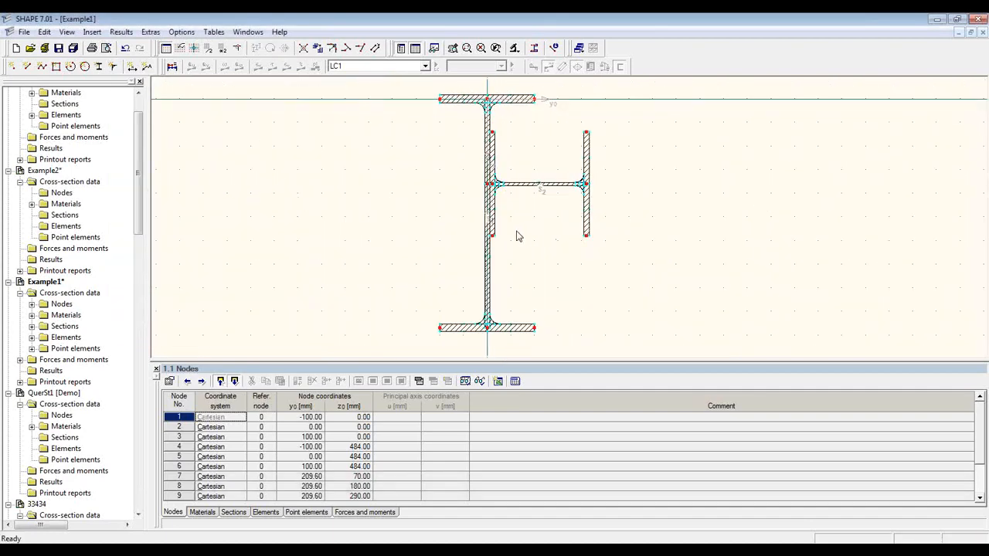
left_click(508, 103)
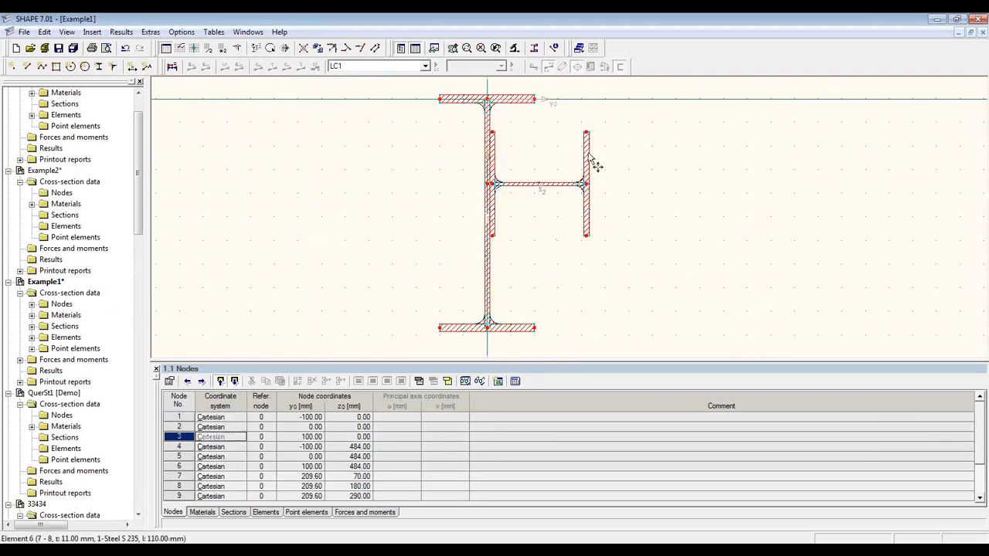
left_click(591, 159)
right_click(590, 153)
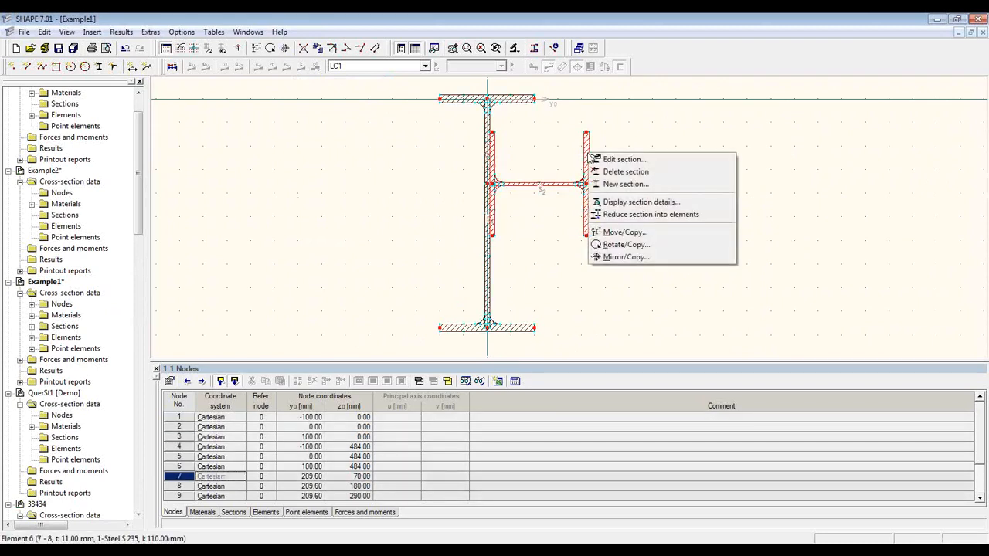
left_click(659, 203)
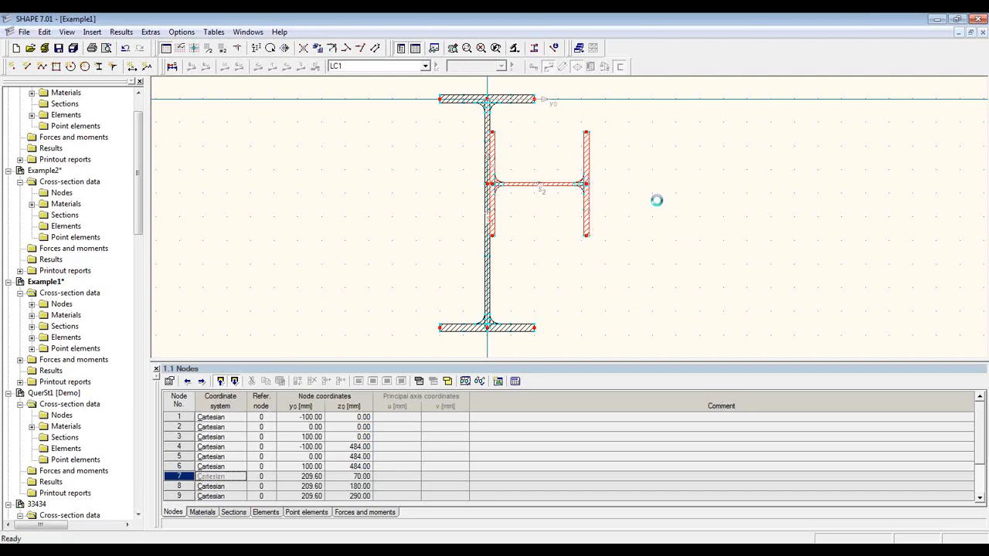
Close the HE-A 220 section details and clear the selection in the drawing.
mouse_move(518, 172)
left_mouse_down()
mouse_move(523, 228)
mouse_move(526, 162)
left_mouse_up()
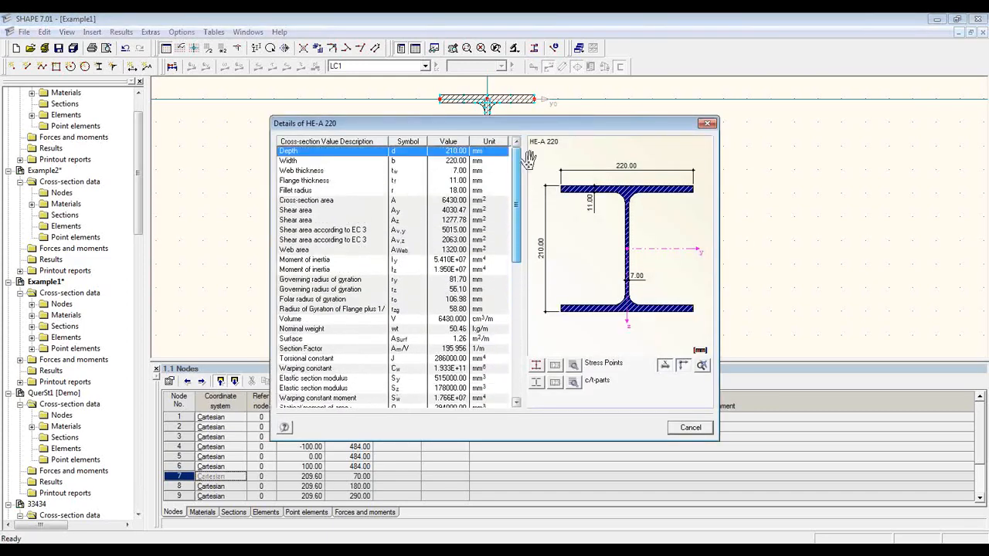
left_click(691, 428)
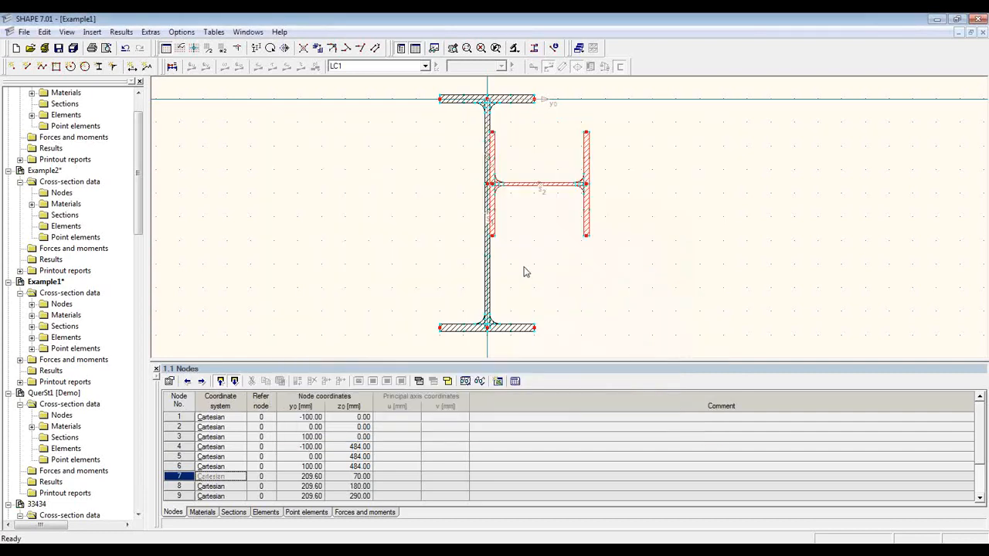
left_click(521, 261)
scroll(553, 166, "up", 1)
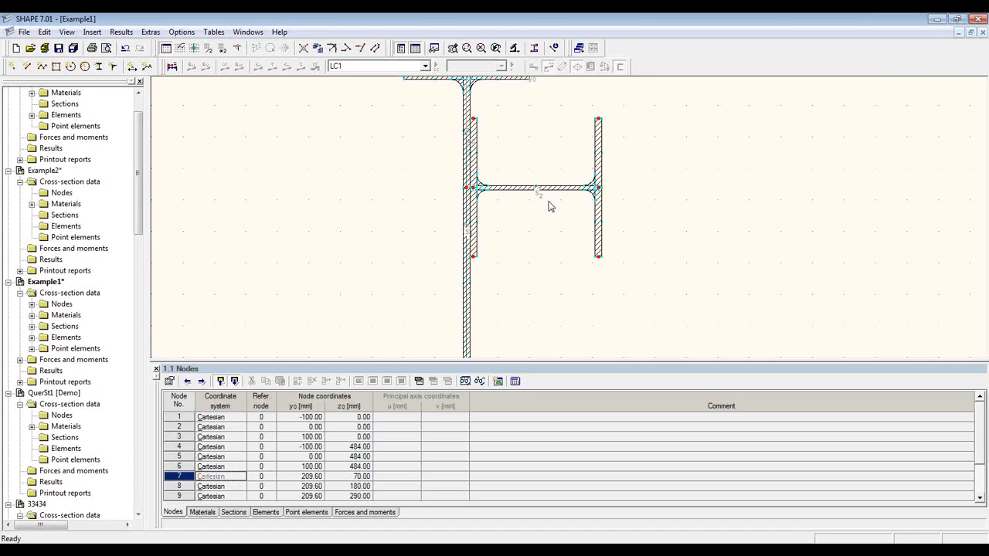
scroll(549, 206, "down", 1)
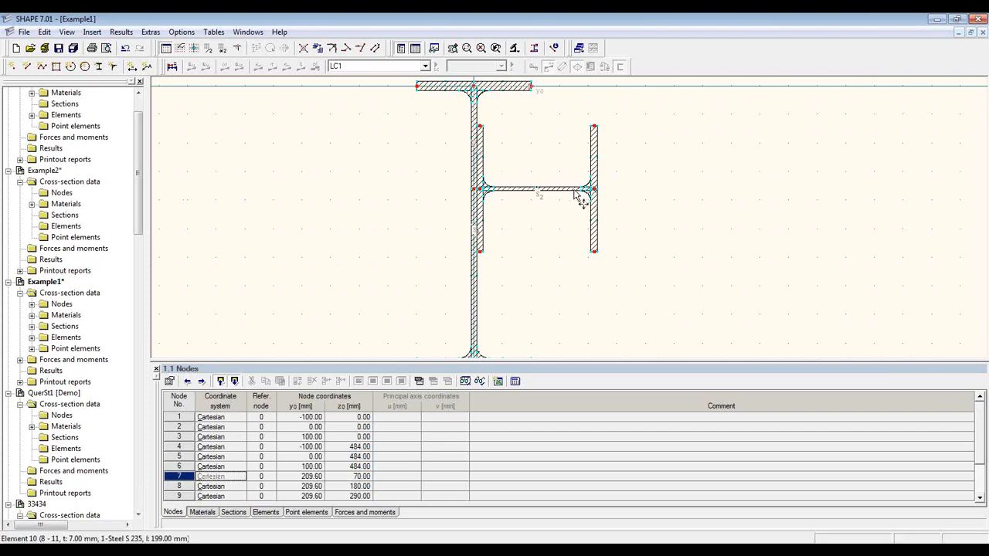
Reduce the HE-A 220 section into individual elements.
left_click(594, 155)
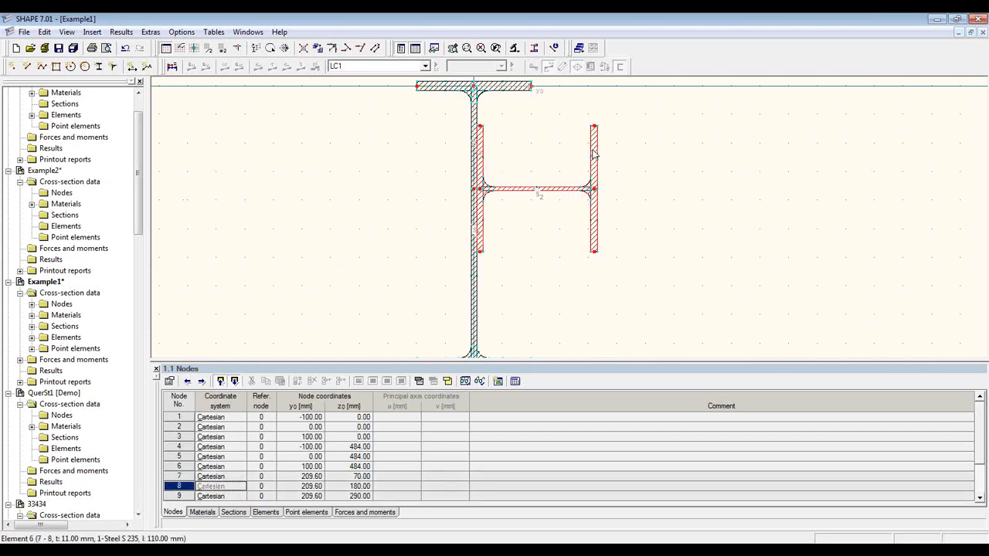
right_click(595, 155)
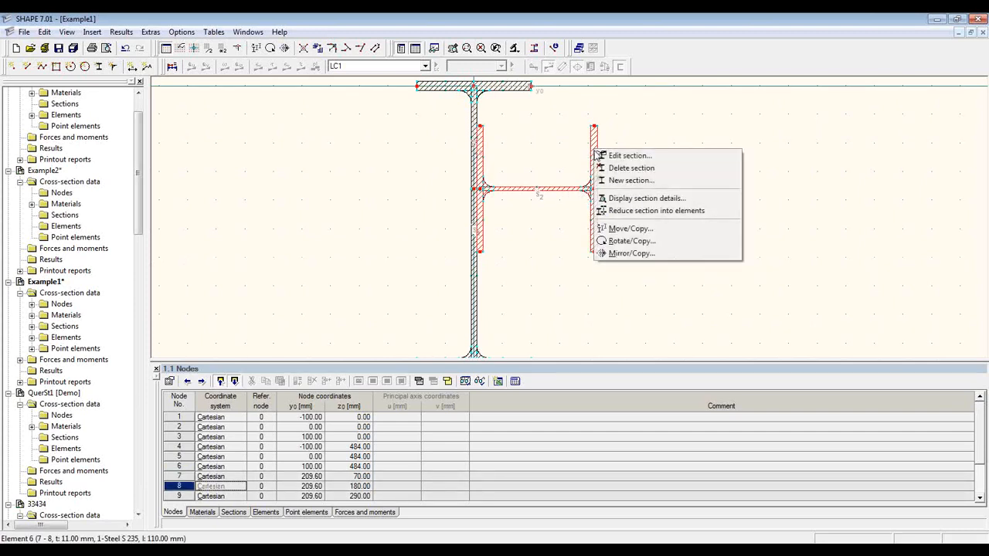
left_click(714, 216)
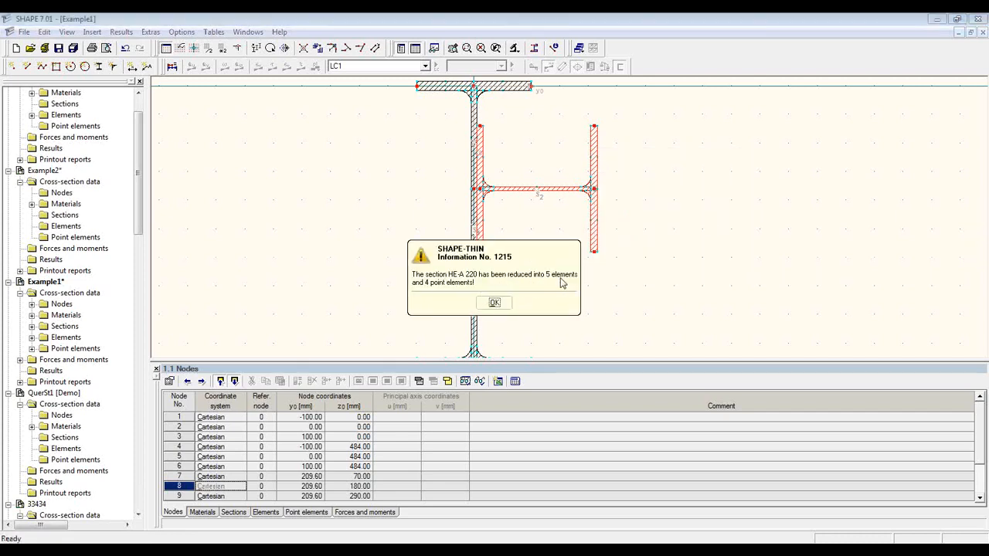
left_click(502, 306)
Examine the reduced HE-A 220 by selecting its flange and web elements one at a time.
scroll(557, 163, "up", 3)
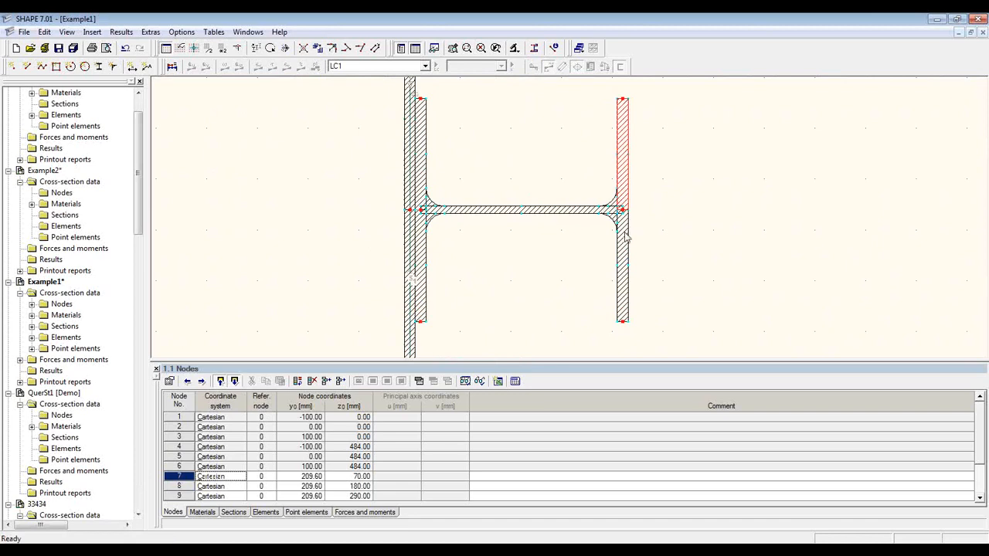
left_click(624, 243)
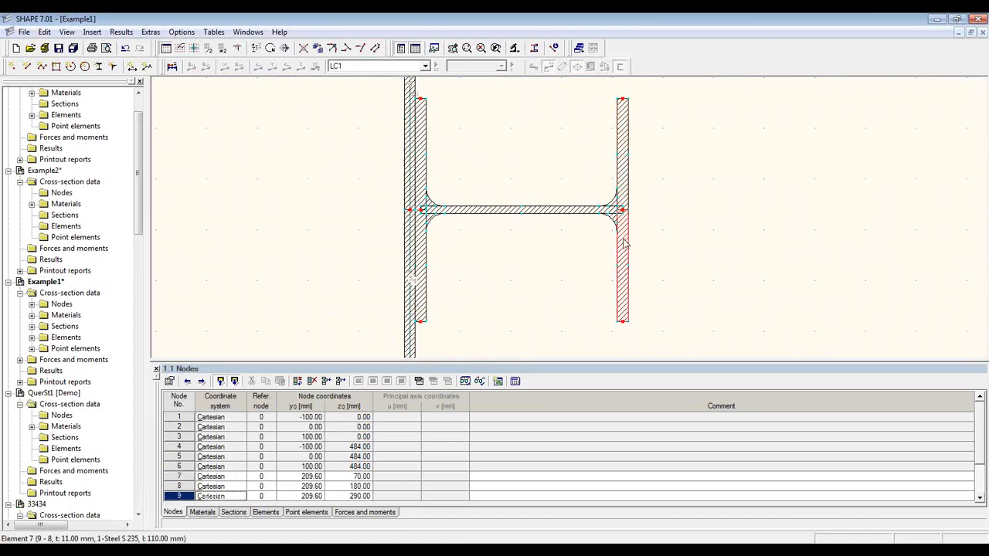
left_click(431, 173)
left_click(421, 245)
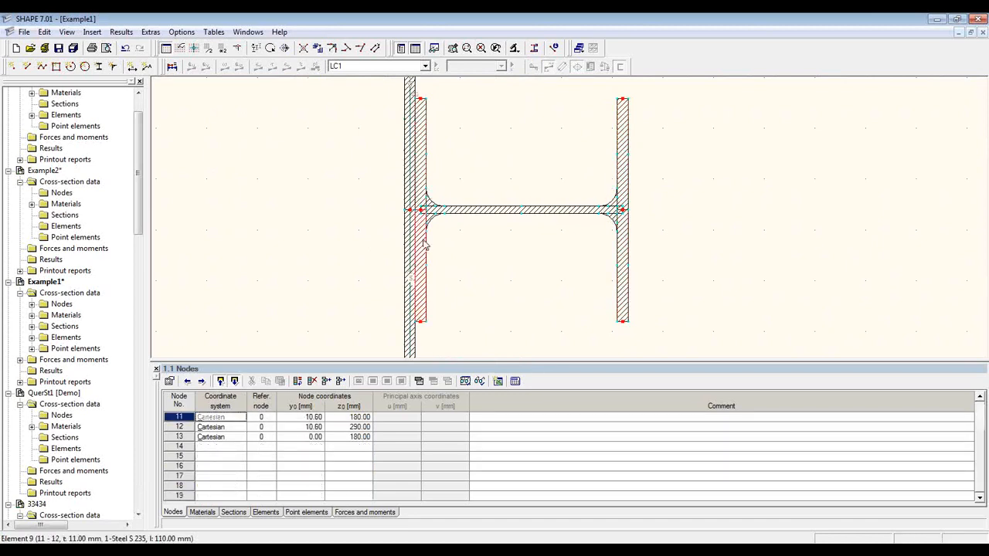
left_click(503, 211)
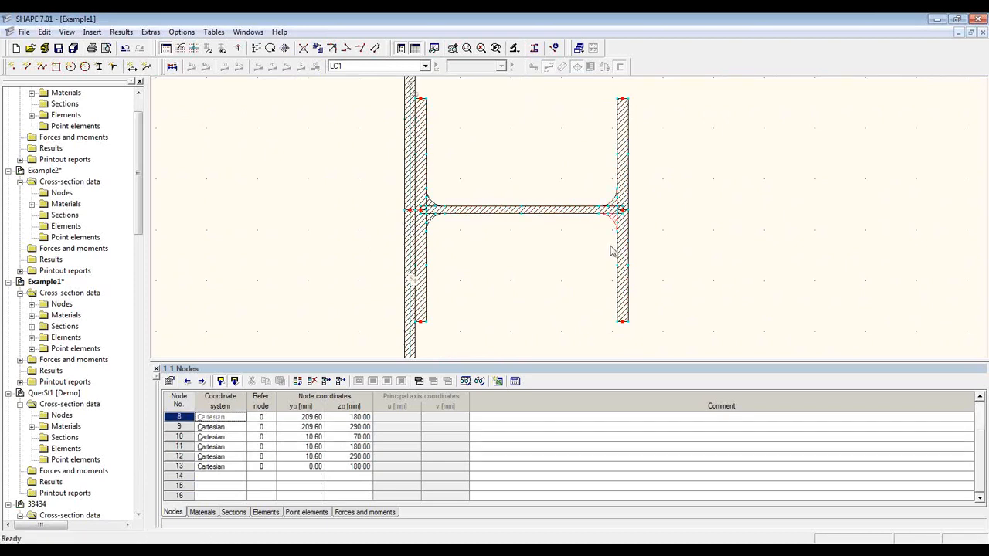
Insert a 30 mm opening as a dummy element in the HE-A 220 web, element 10, starting 65 mm from the element start.
left_click(477, 210)
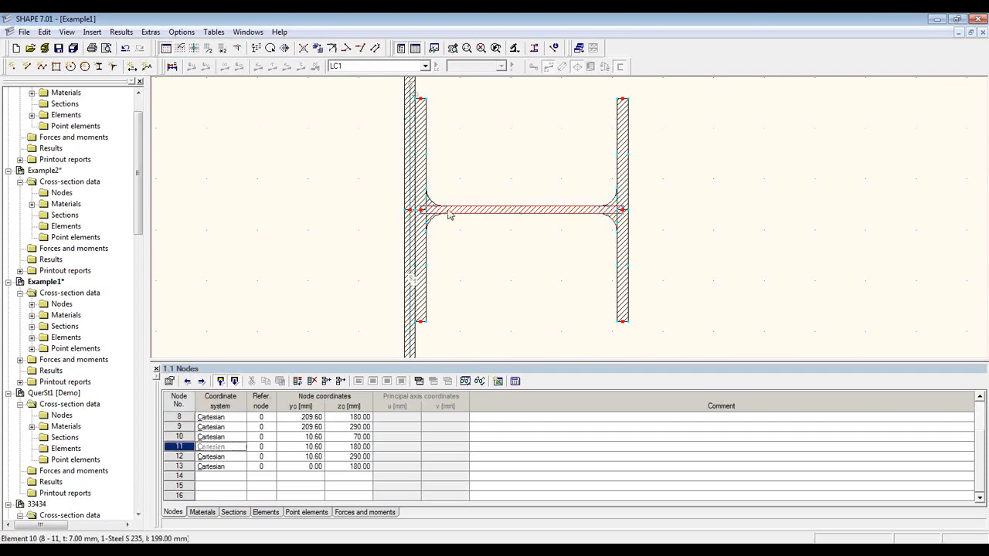
right_click(556, 213)
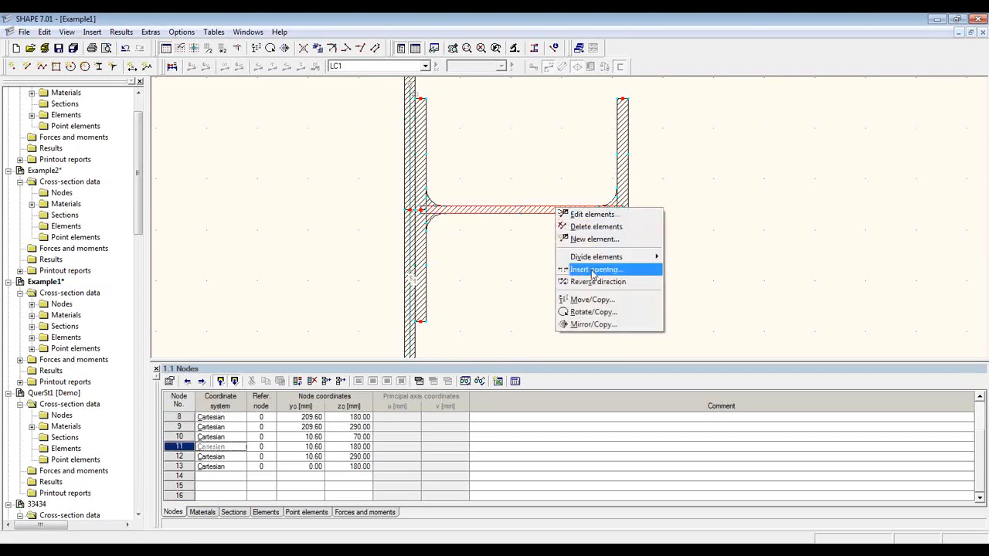
left_click(637, 273)
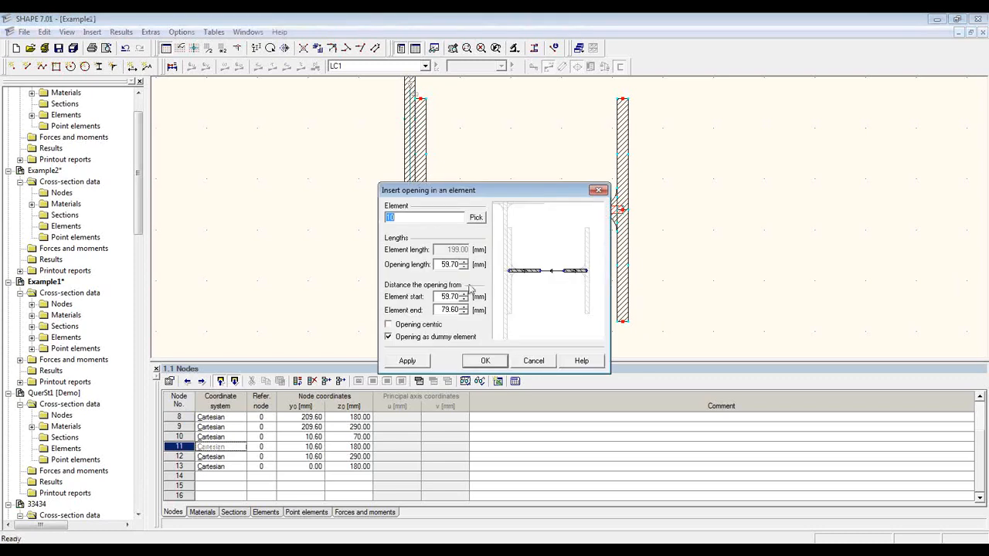
double_click(442, 264)
type("30")
double_click(448, 297)
type("65")
left_click(486, 360)
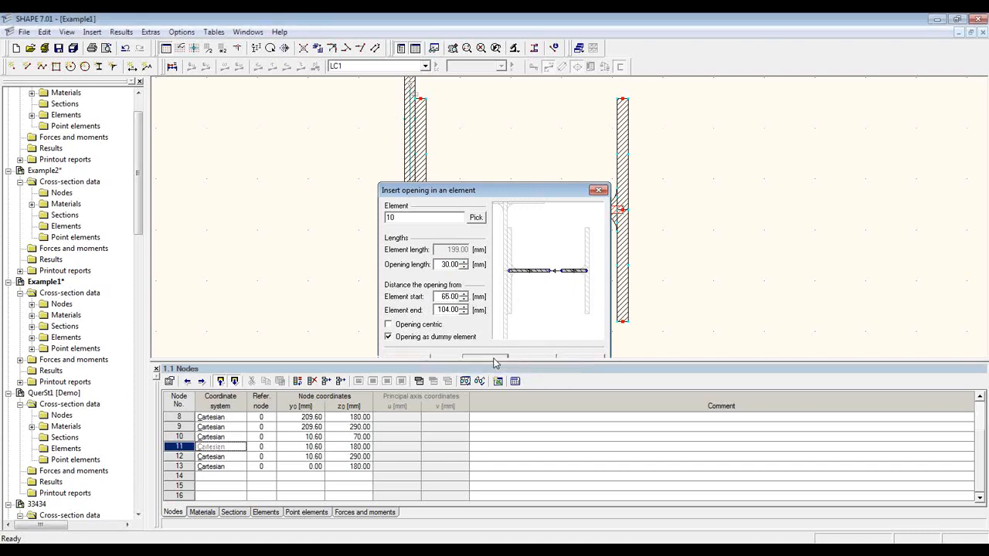
Edit the dummy element across the web opening and enable its effective thickness for shear transfer.
scroll(530, 229, "up", 3)
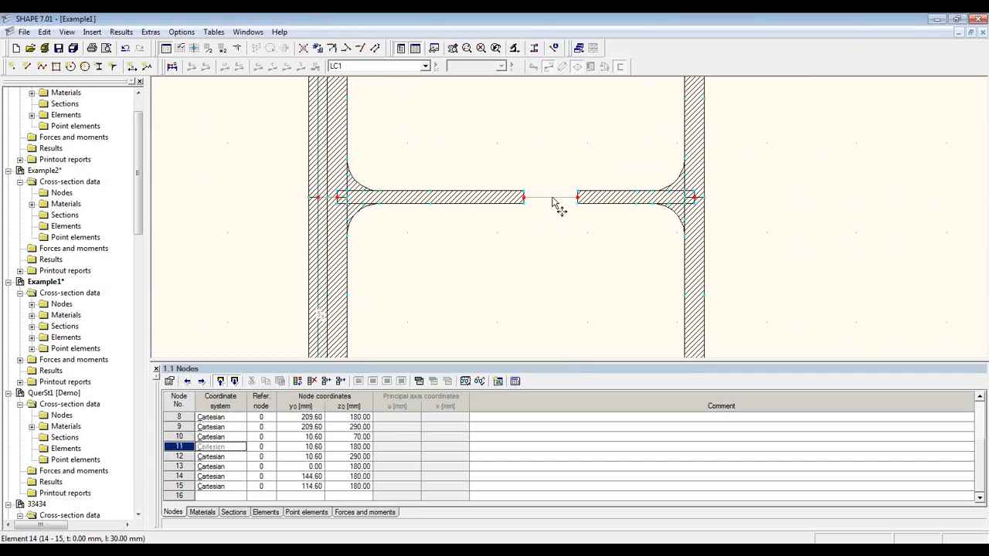
left_click(553, 202)
right_click(553, 202)
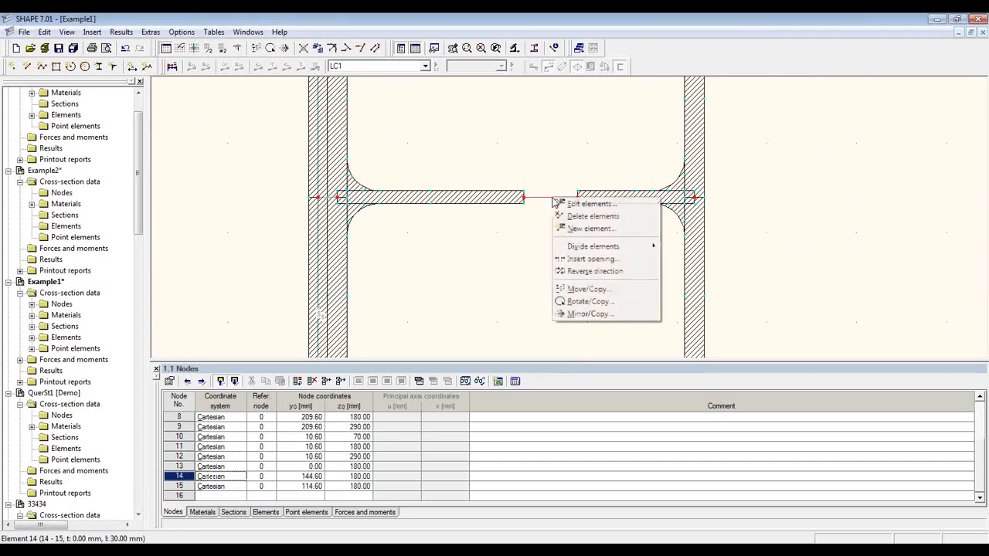
left_click(598, 206)
left_click_drag(504, 153, 365, 122)
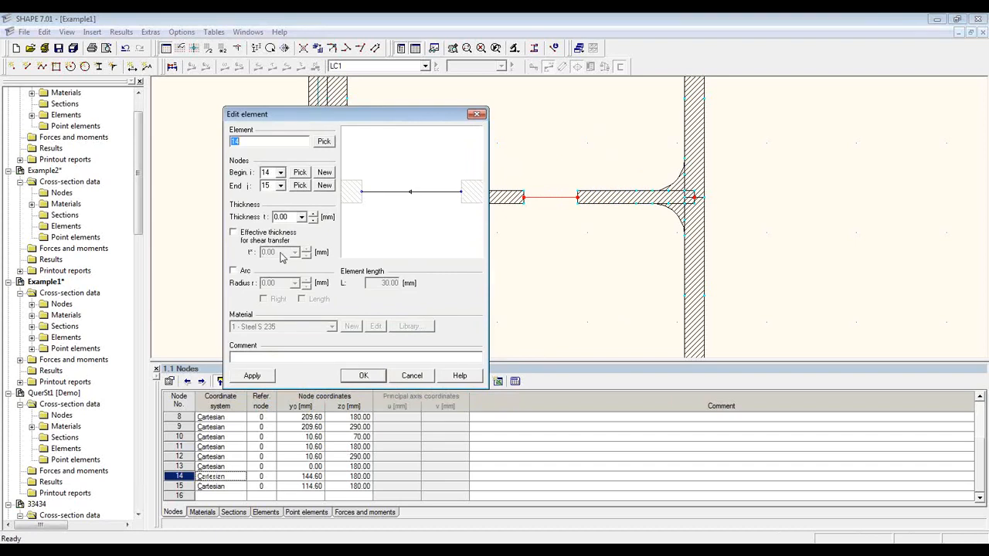
left_click(253, 235)
left_click(364, 375)
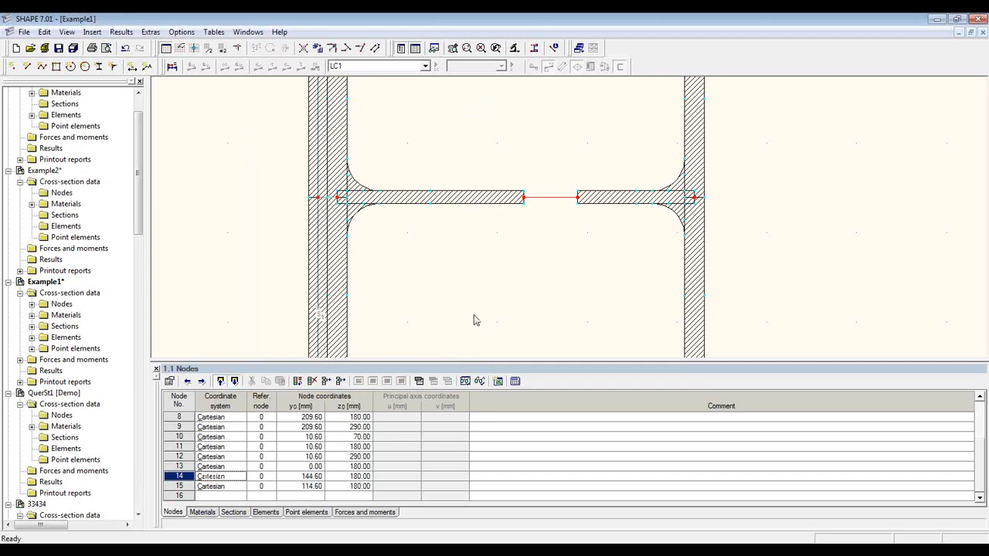
Insert a rounding point element with 10 mm radius between the IPE 500 web and the attached flange's lower end, at y 5.10, z 290.00 mm.
scroll(438, 322, "down", 1)
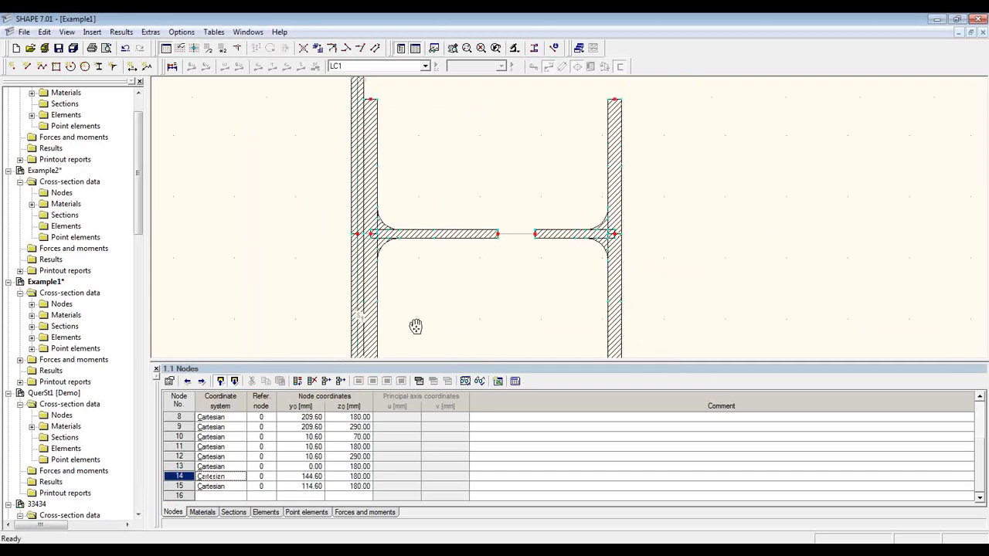
mouse_move(408, 325)
middle_mouse_down()
mouse_move(412, 294)
mouse_move(440, 269)
middle_mouse_up()
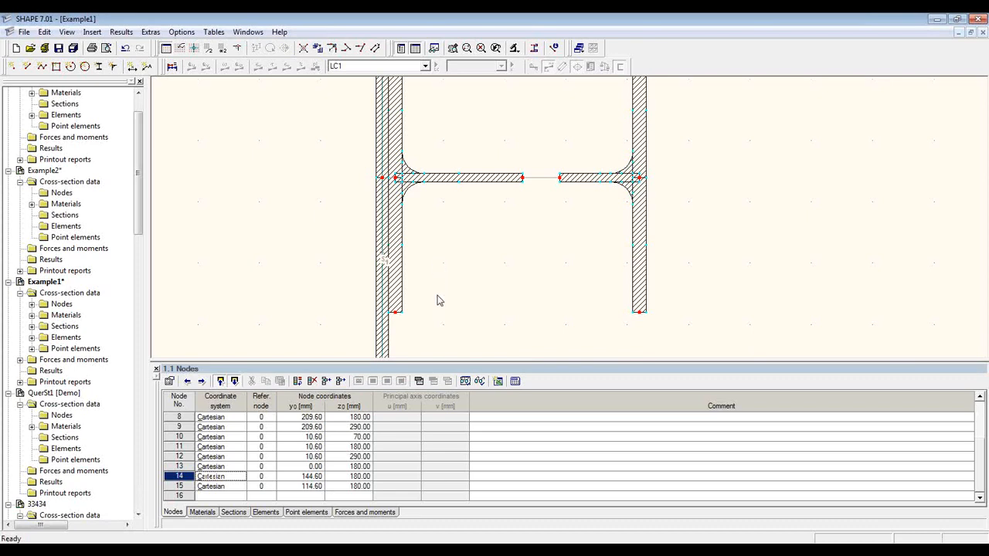
mouse_move(438, 298)
middle_mouse_down()
mouse_move(464, 249)
mouse_move(488, 244)
middle_mouse_up()
scroll(479, 255, "up", 2)
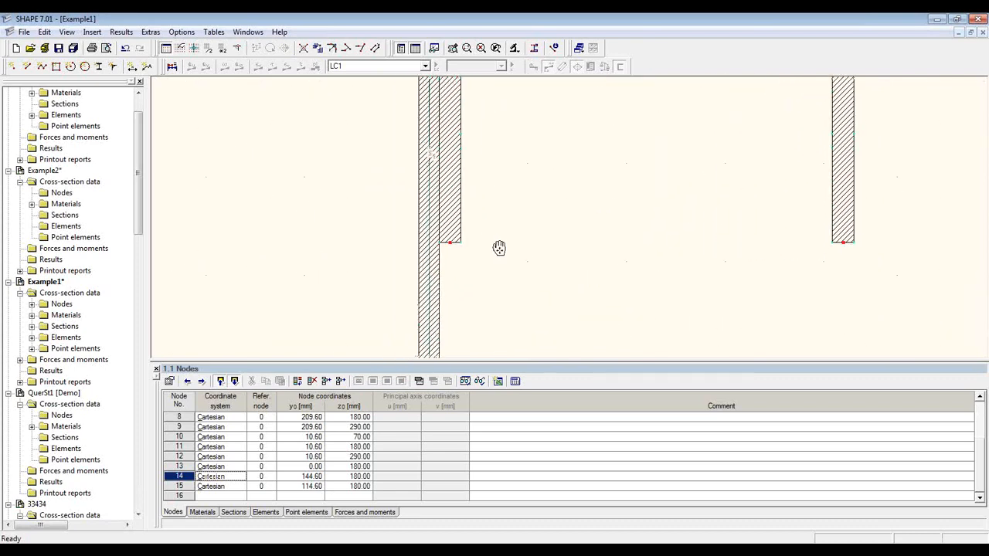
left_click(114, 70)
left_click_drag(164, 83, 219, 126)
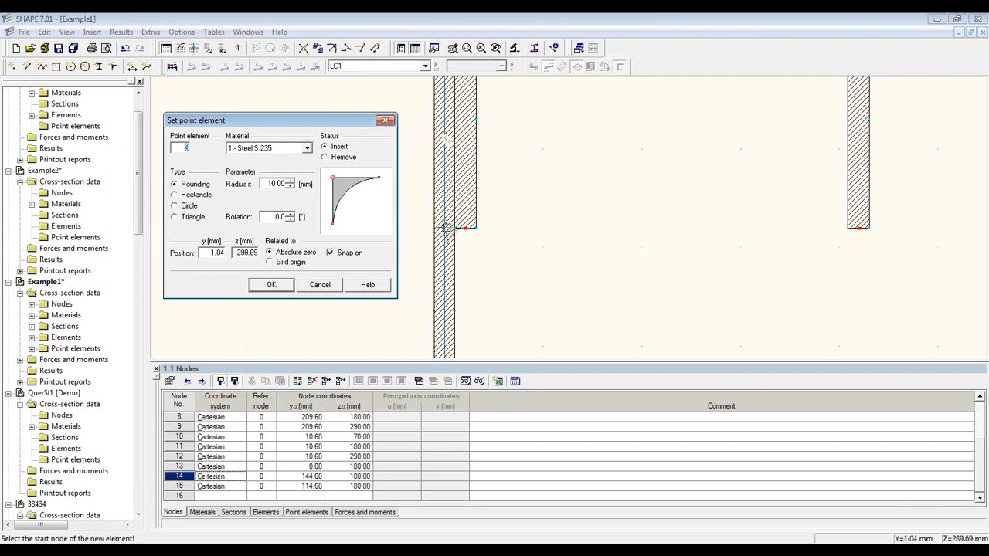
scroll(454, 230, "up", 1)
scroll(455, 229, "up", 1)
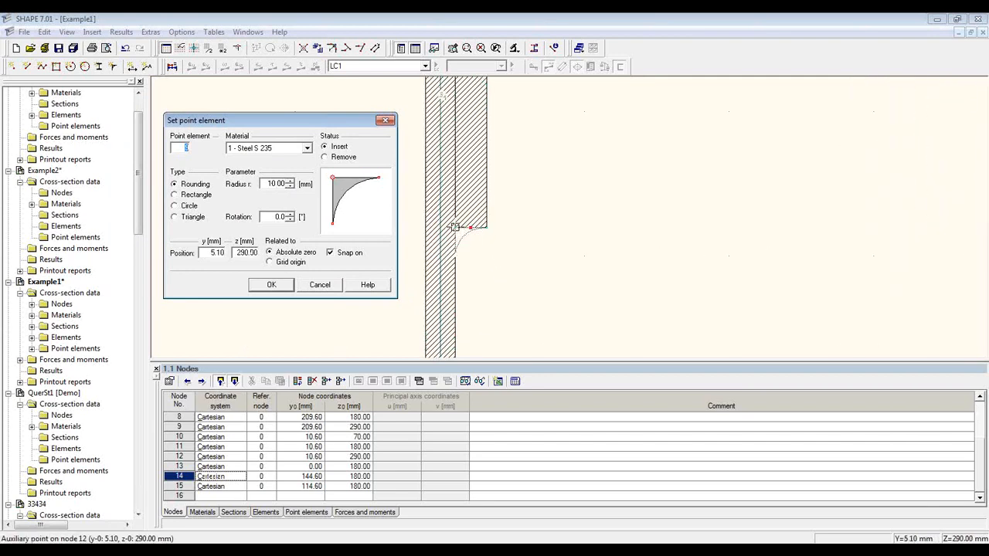
left_click(454, 228)
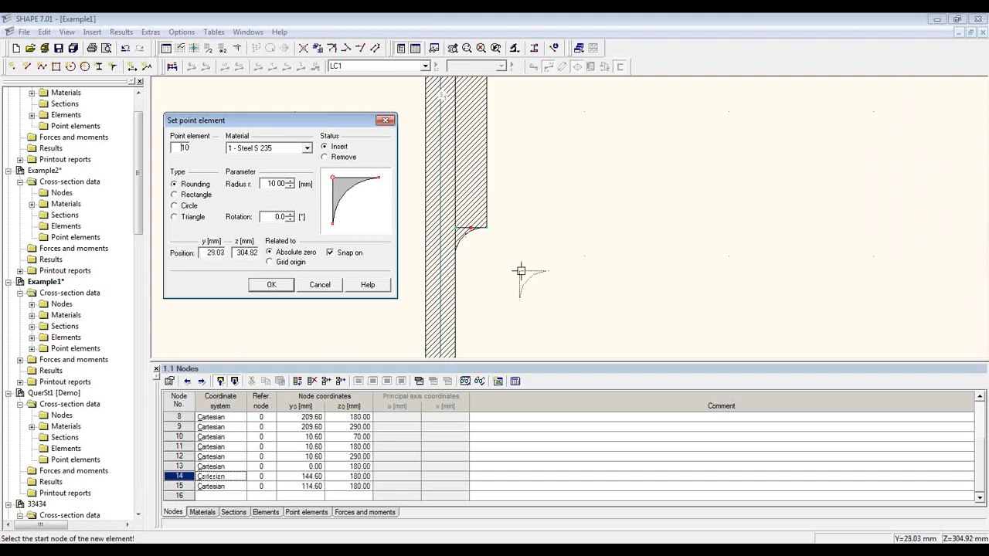
Insert a matching 10 mm rounding rotated by -90° at the attached flange's upper end, at y 5.10, z 70.00 mm, and check its placement.
middle_click_drag(549, 115, 576, 340)
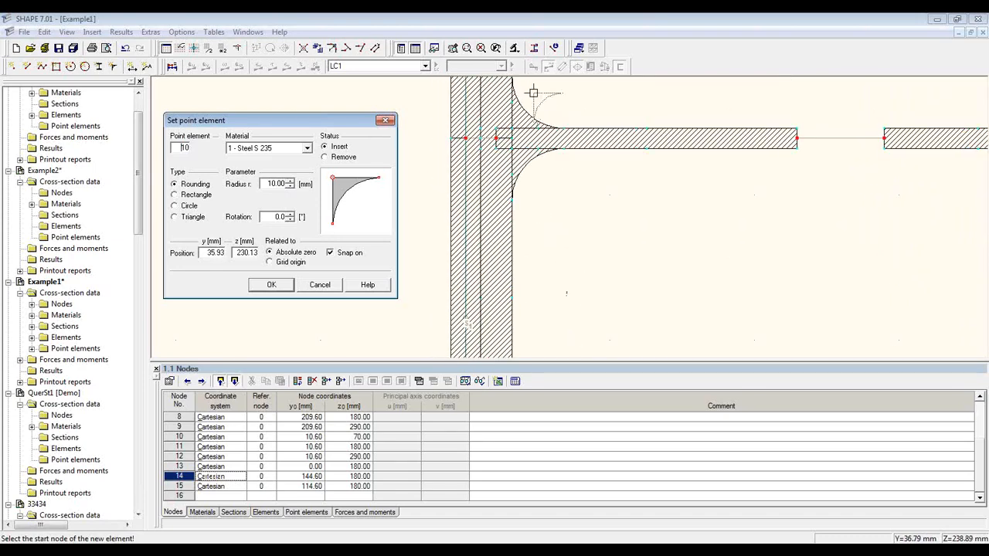
middle_click_drag(571, 100, 555, 323)
left_click(289, 218)
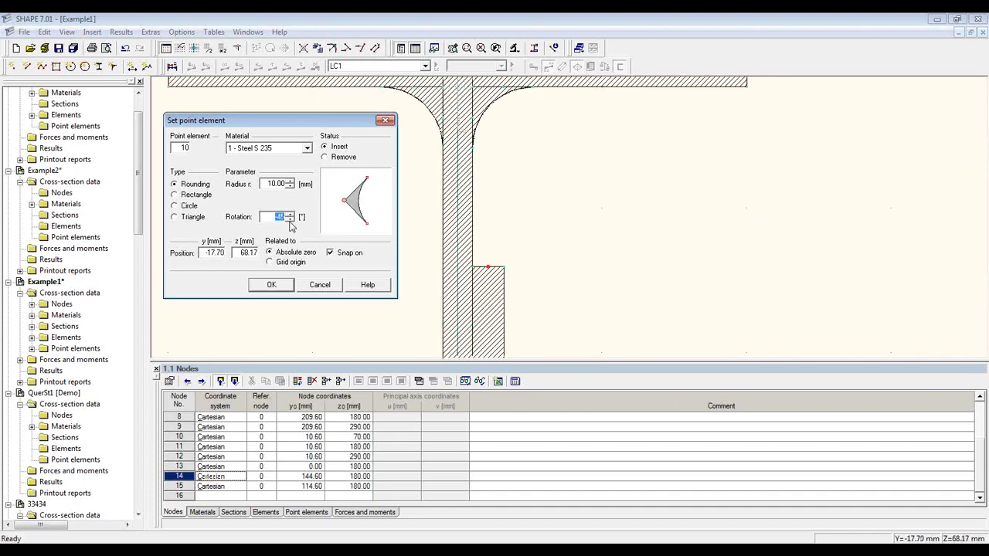
left_click(289, 218)
left_click(473, 267)
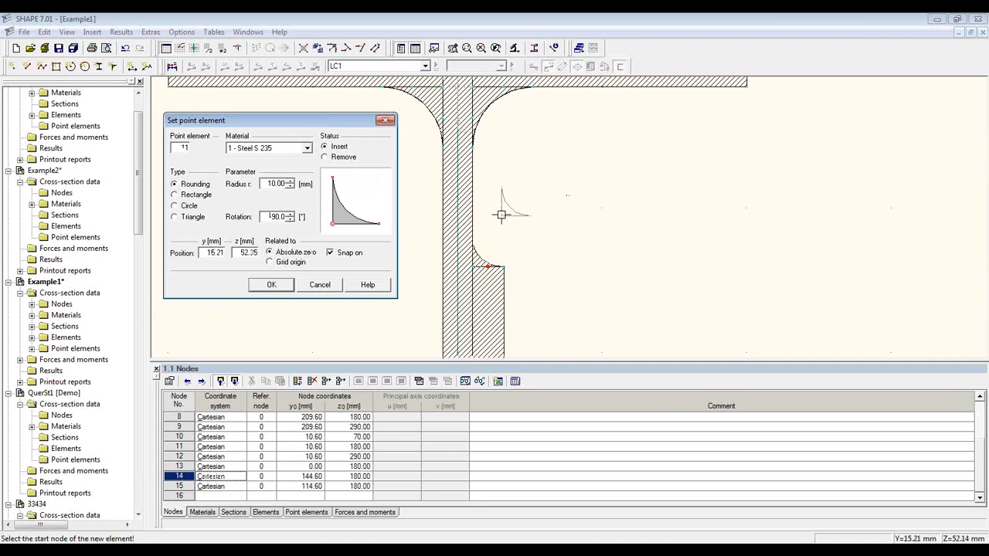
key("Escape")
left_click(481, 264)
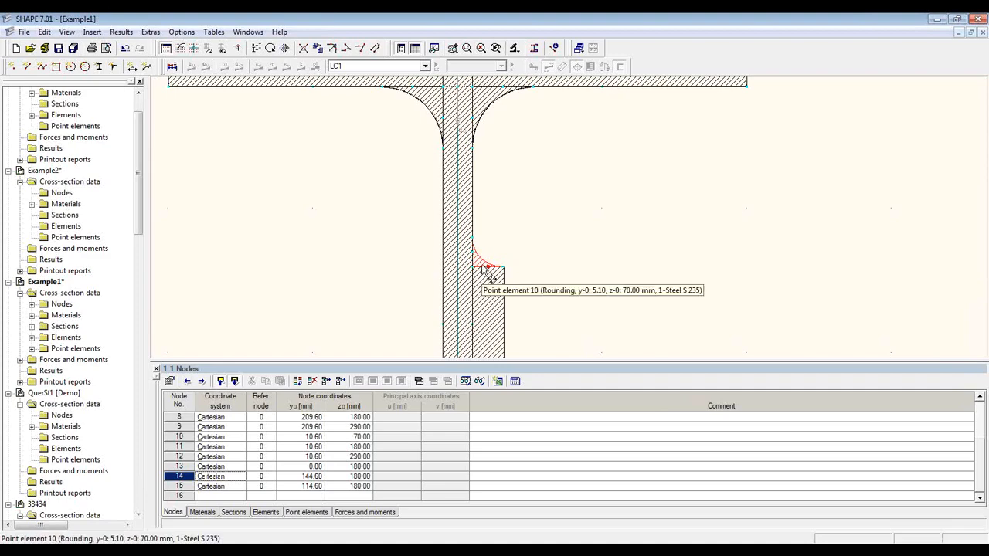
left_click(534, 245)
Run a plausibility check on the whole combined cross-section.
scroll(534, 246, "down", 9)
middle_click_drag(563, 272, 472, 187)
scroll(473, 186, "down", 1)
scroll(512, 309, "down", 4)
middle_click_drag(505, 298, 546, 267)
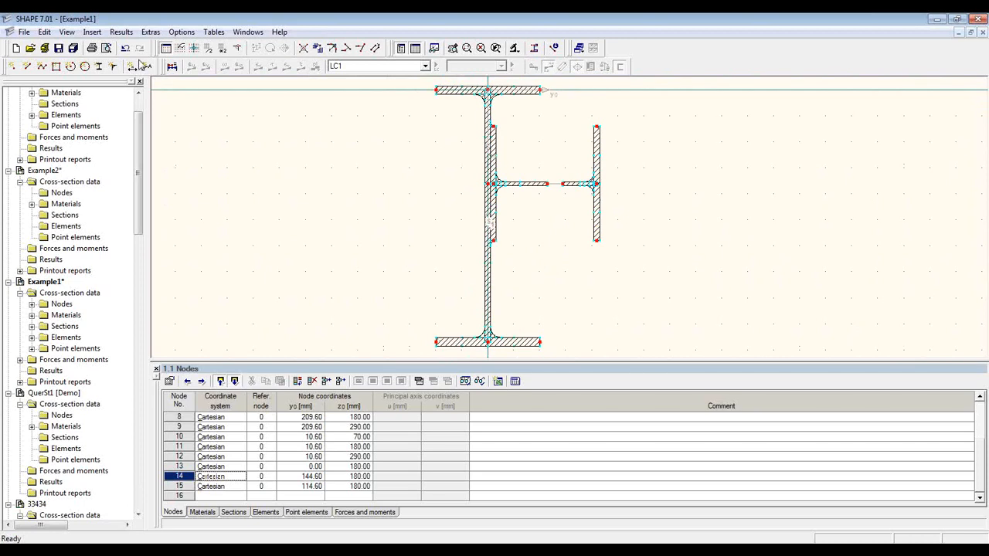
left_click(150, 32)
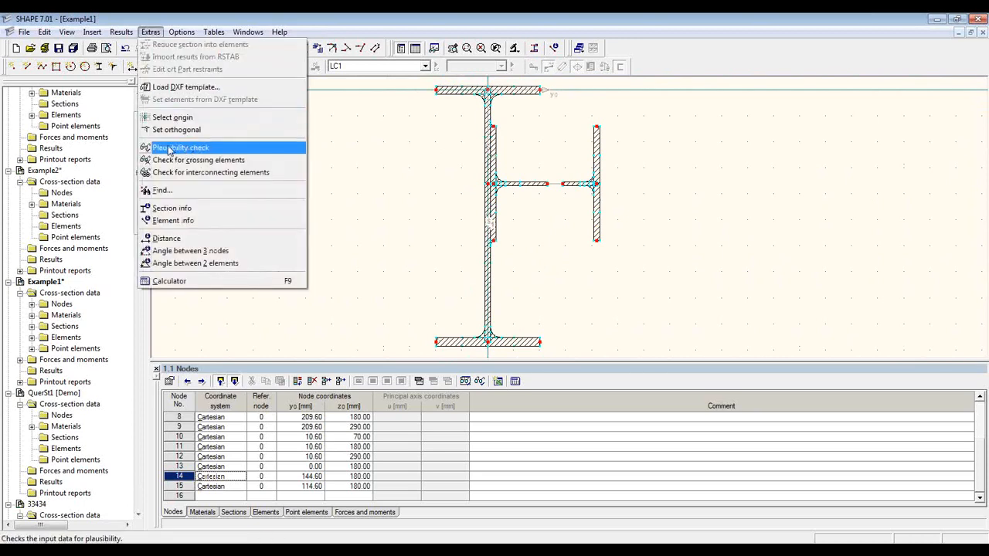
left_click(241, 149)
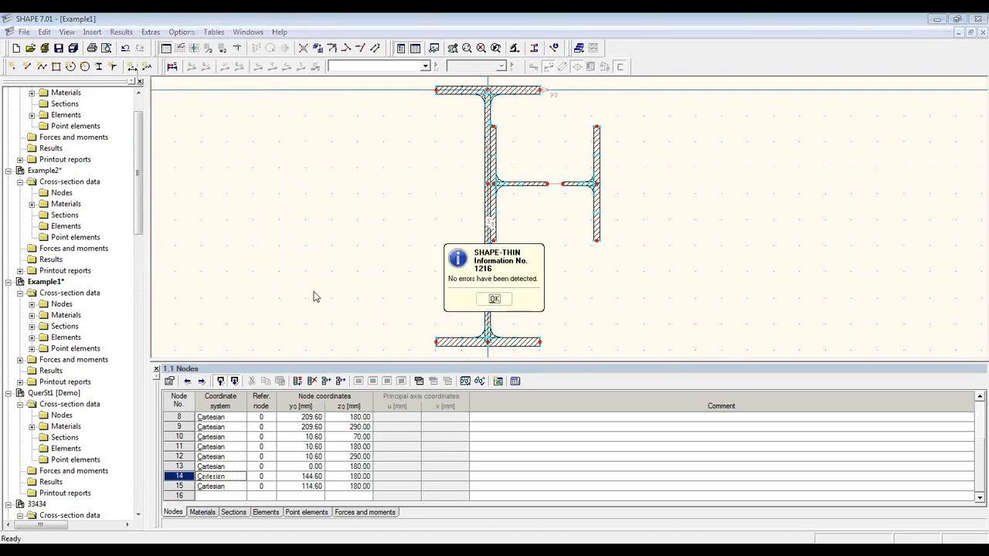
left_click(495, 300)
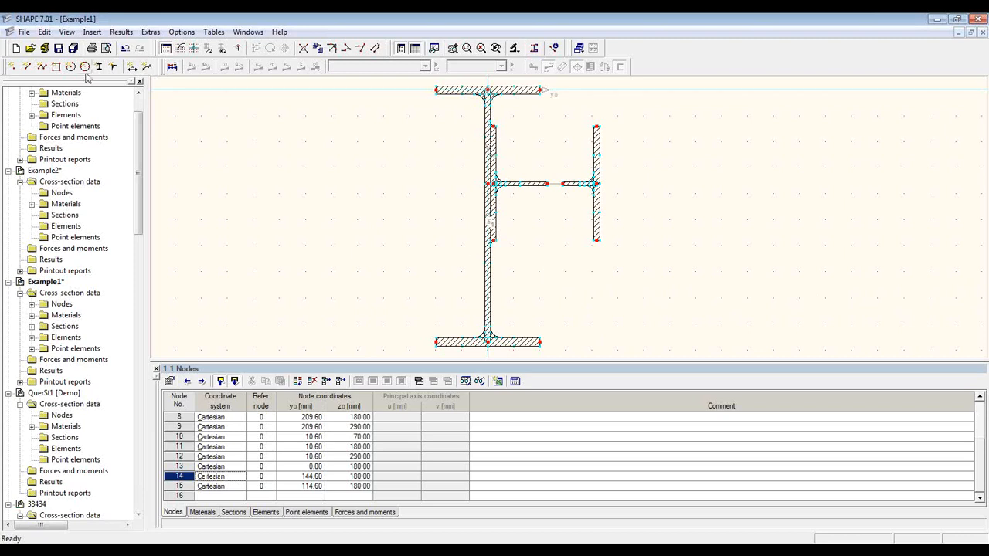
Calculate the cross-section and enlarge the results table to review the section properties.
left_click(172, 66)
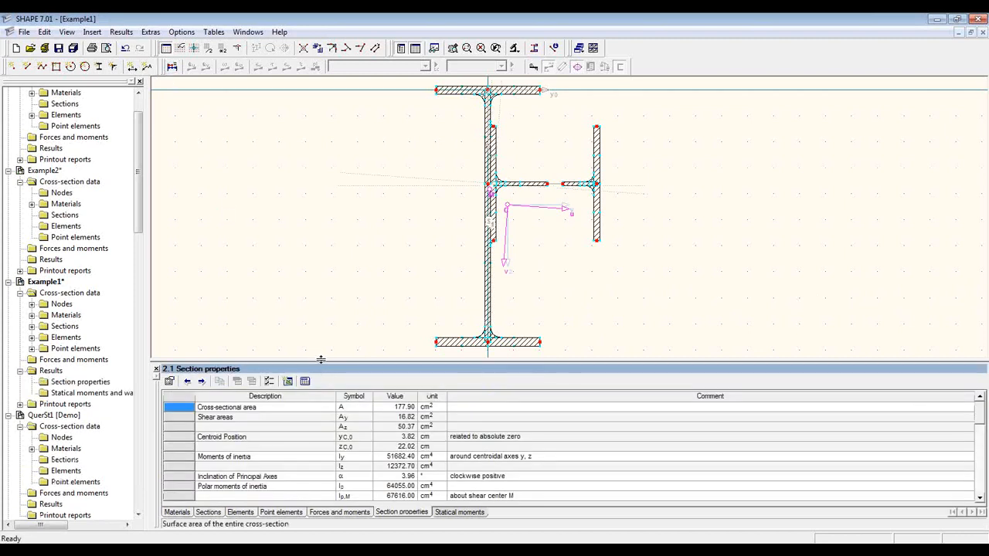
left_click_drag(321, 362, 324, 182)
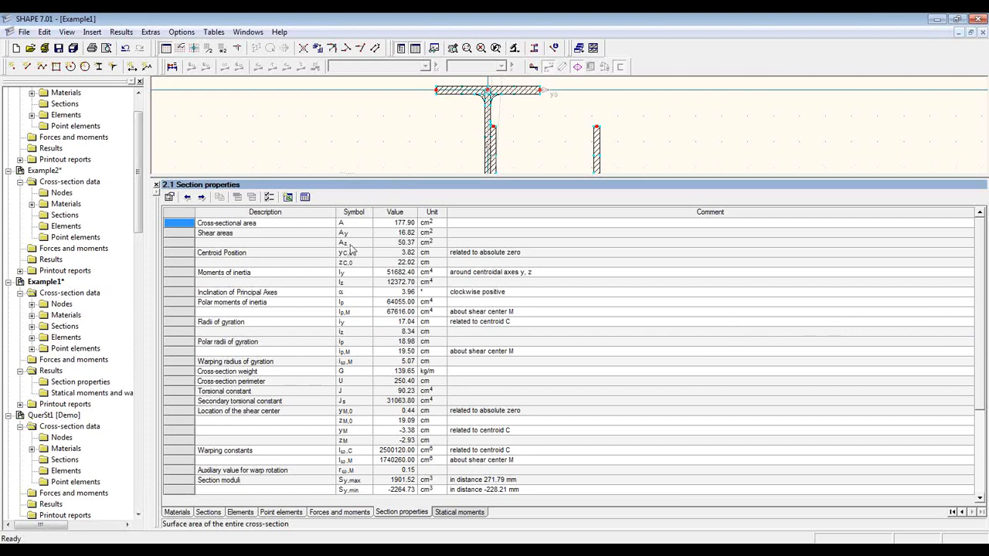
Review which rows can be shown in the section properties table and leave the selection unchanged.
left_click(269, 197)
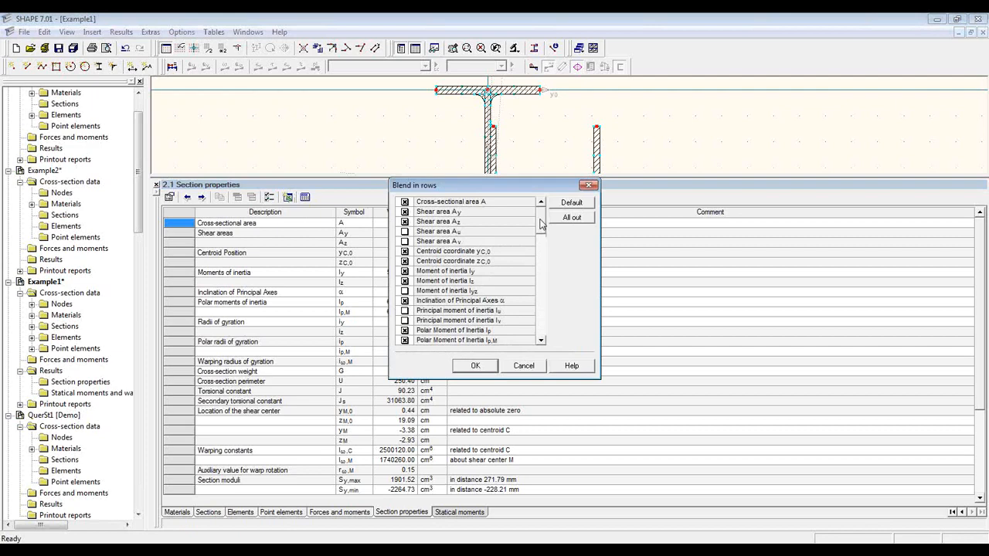
mouse_move(542, 224)
left_mouse_down()
mouse_move(542, 242)
mouse_move(542, 226)
left_mouse_up()
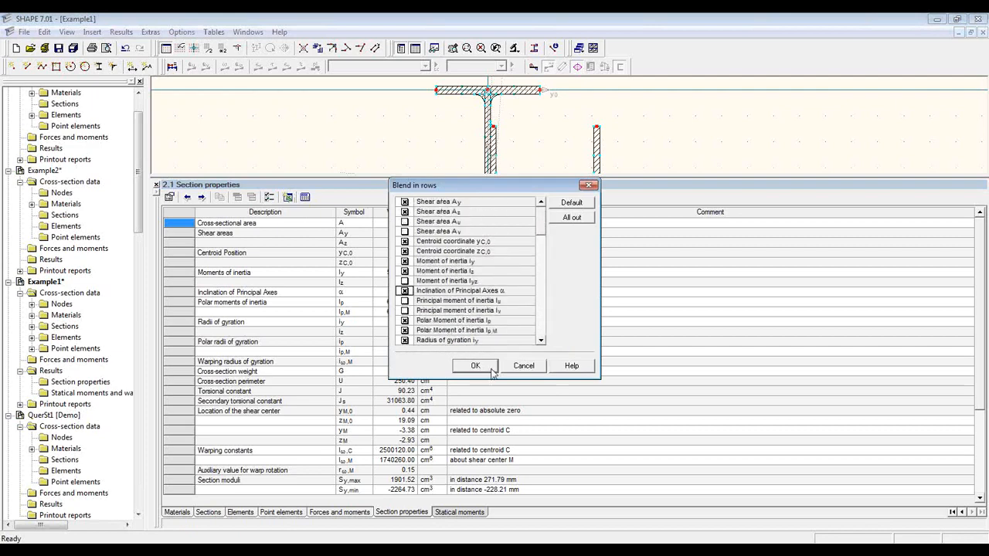
left_click(515, 368)
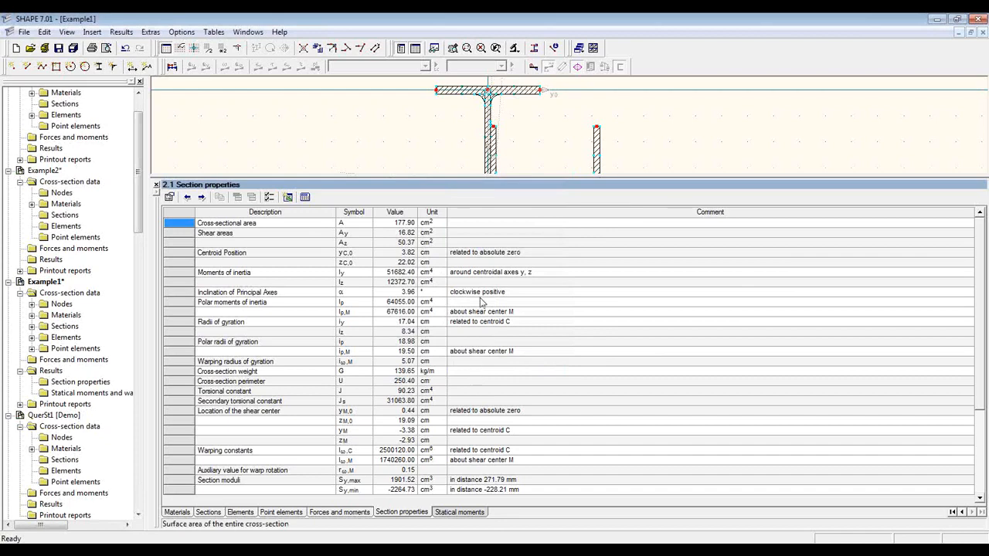
Review the statical moments table and show the Q-u, Q-v, Omega and Q-Omega distribution diagrams on the cross-section, ending at the section properties.
left_click(462, 513)
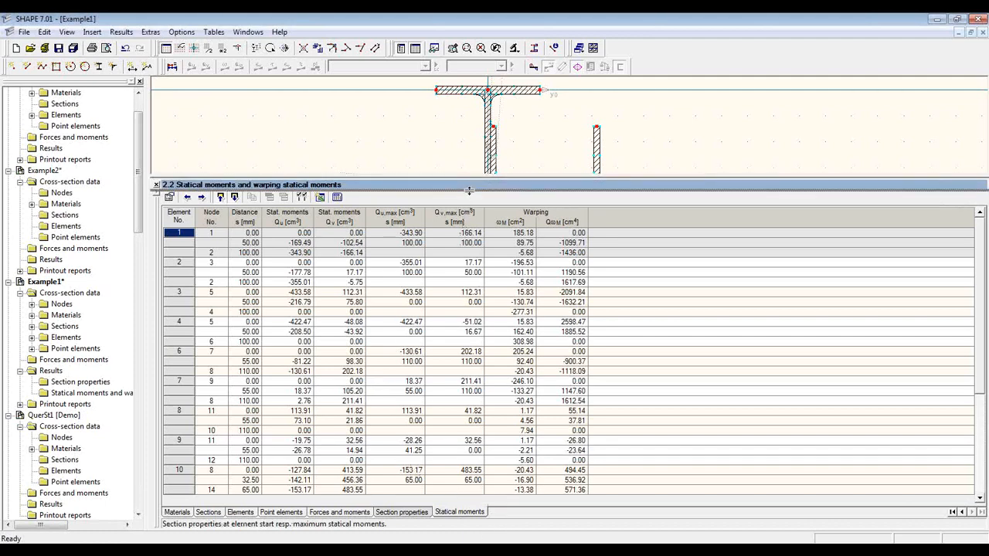
left_click_drag(469, 190, 460, 361)
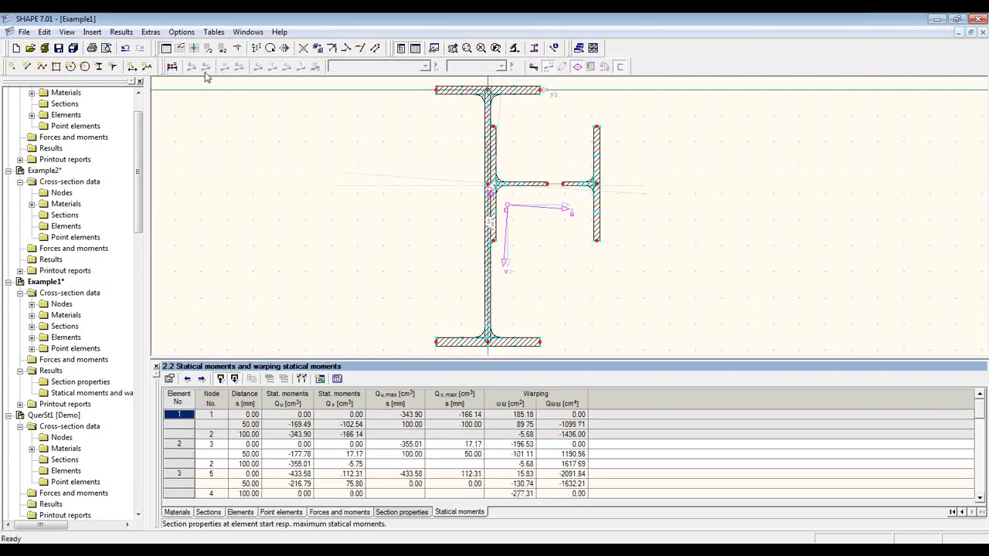
left_click(172, 67)
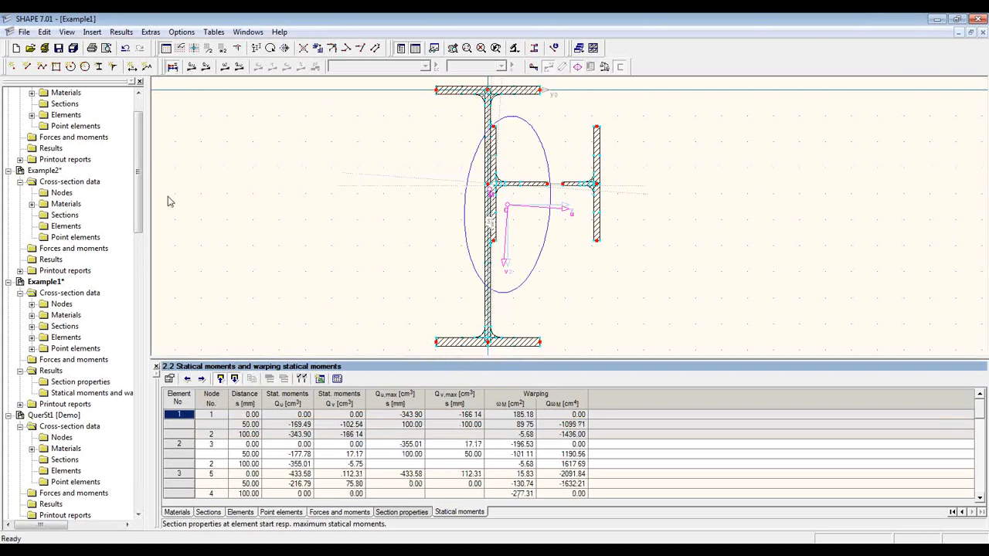
left_click(196, 68)
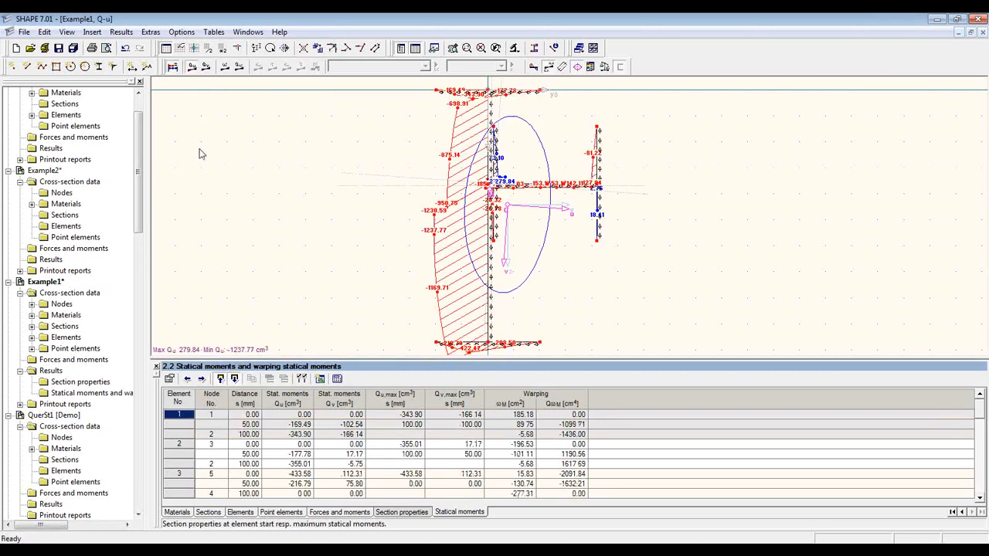
left_click(206, 67)
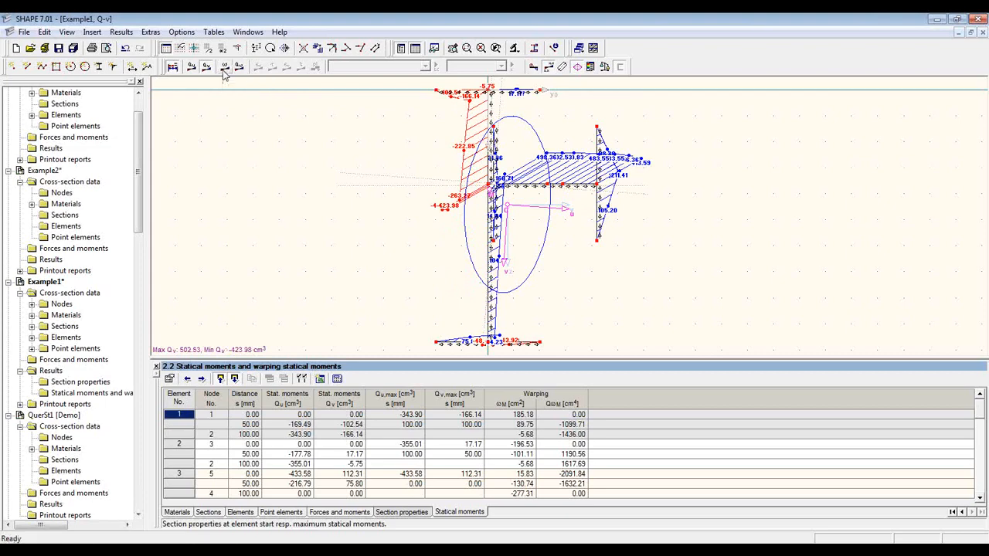
left_click(225, 70)
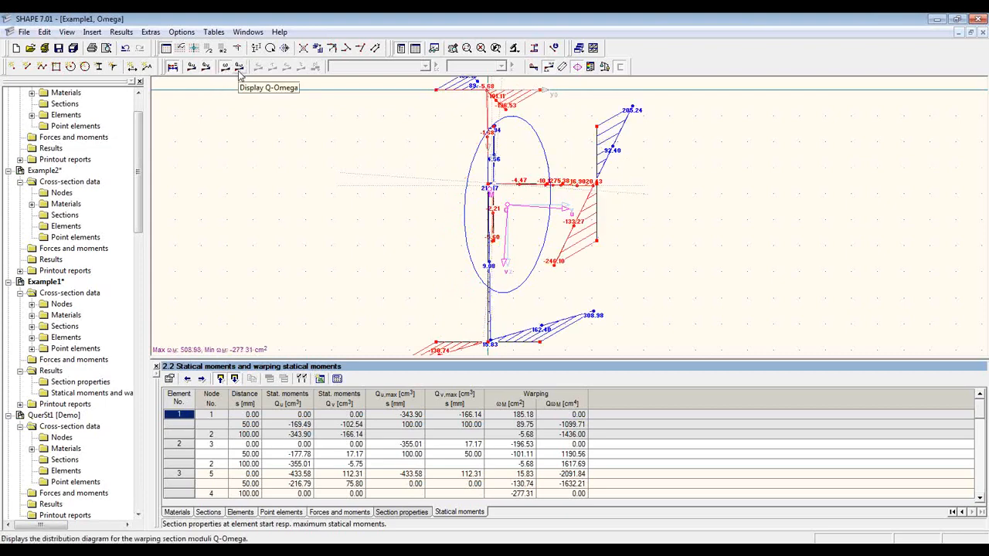
left_click(239, 67)
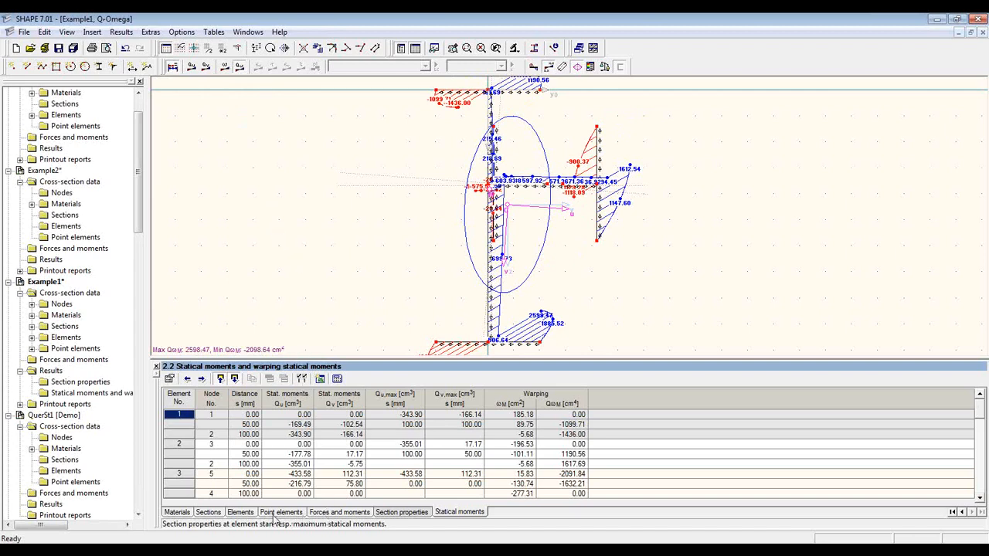
left_click(405, 513)
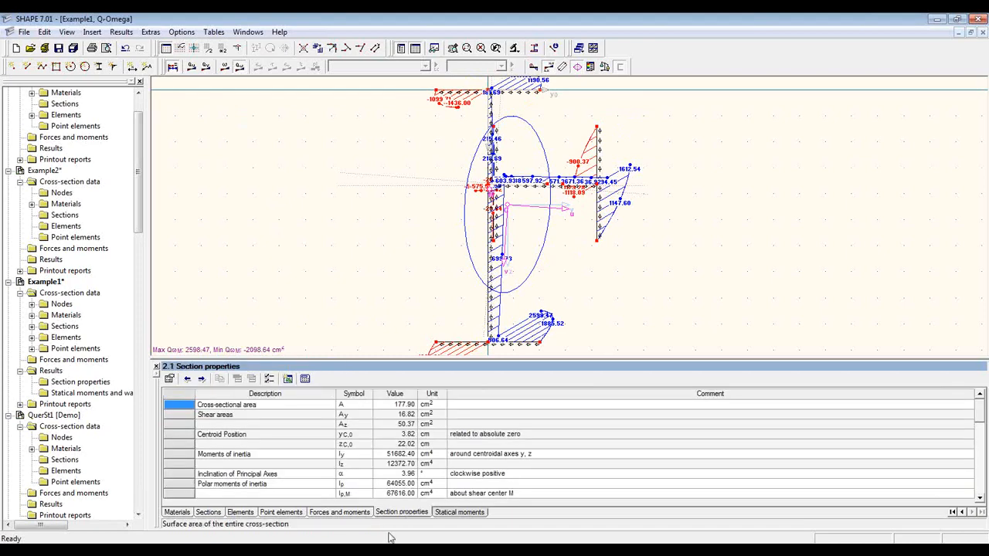
Define the LC1 forces and moments at location x 0.00 mm: N -80 kN, Mu 50 kNm and Mv 10 kNm.
left_click(349, 515)
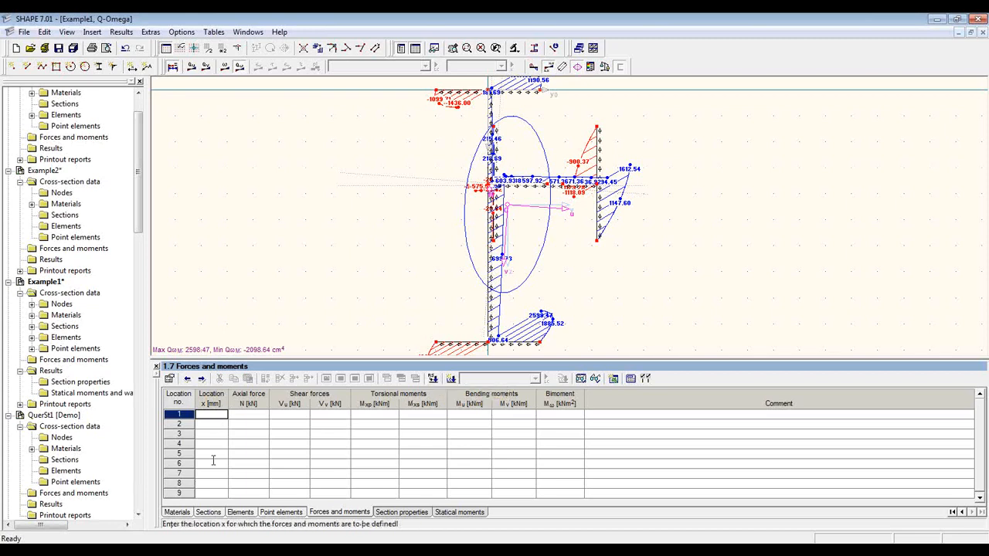
type("0.0")
key("Return")
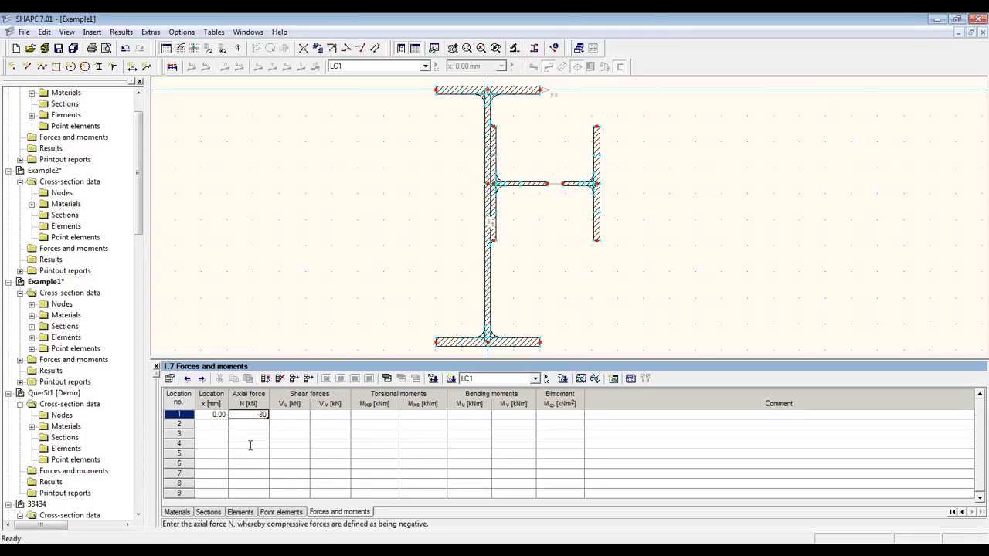
key("Tab")
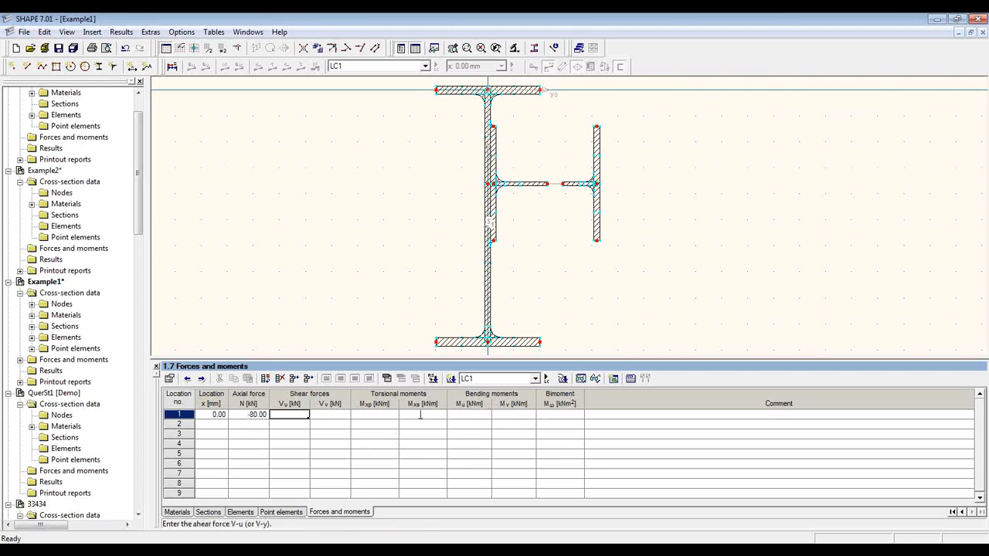
left_click(467, 414)
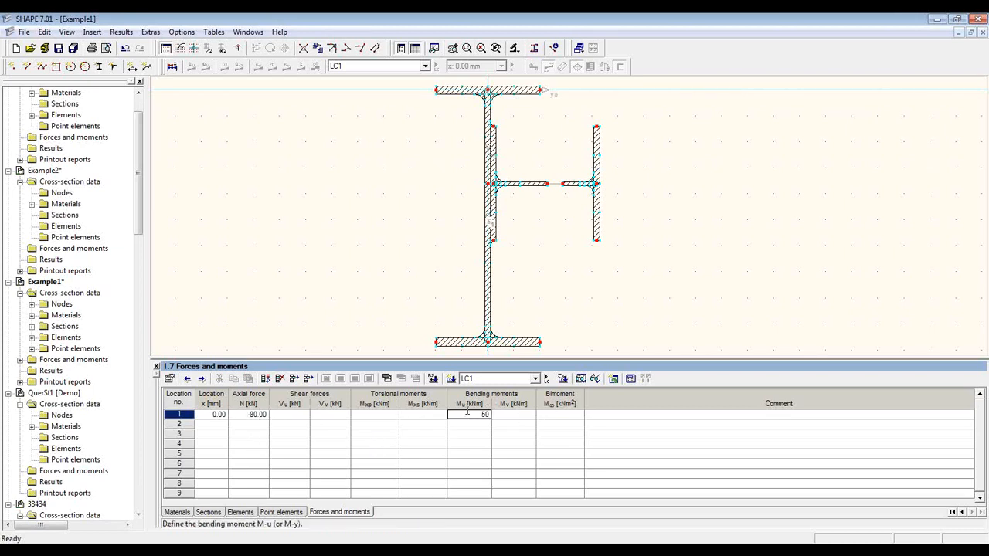
type("50")
left_click(502, 415)
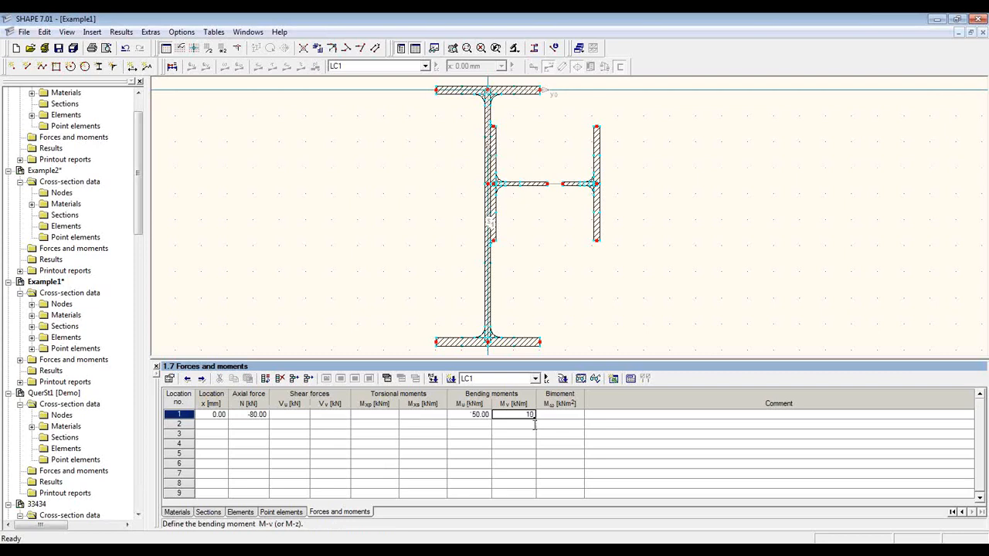
type("10")
left_click(534, 425)
Create load case LC2 and enter N -30 kN, Mu 50 kNm and Mv -10 kNm at location x 0.00 mm.
left_click(451, 378)
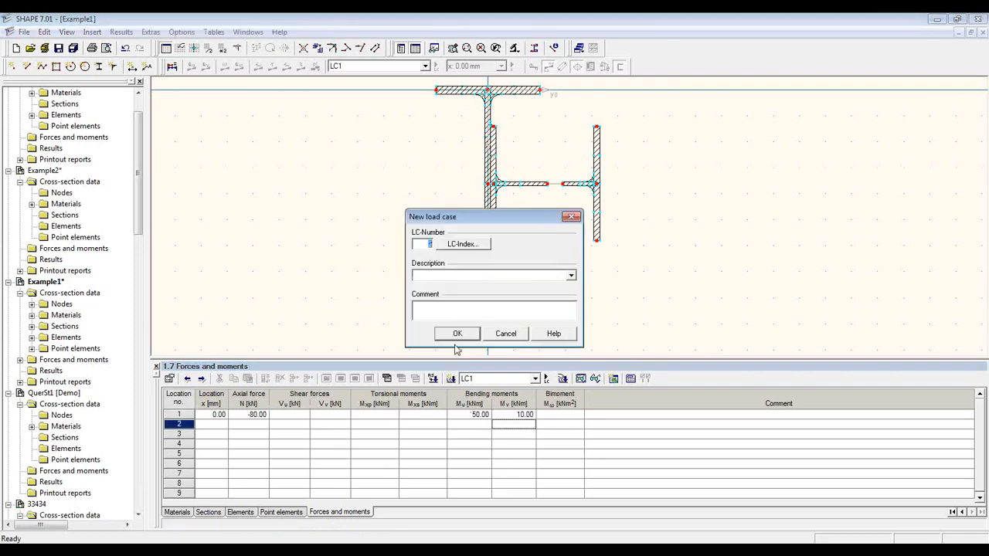
left_click(458, 334)
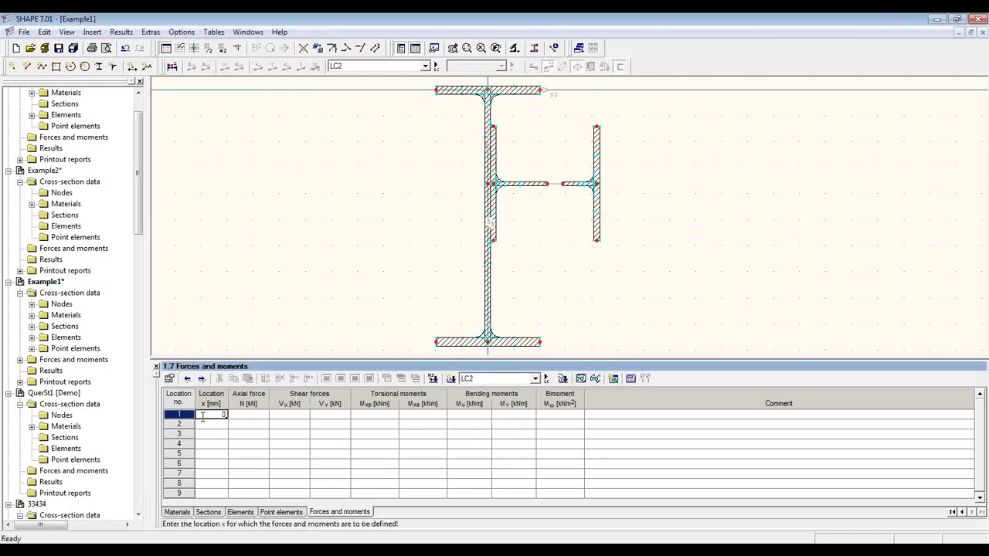
left_click(247, 414)
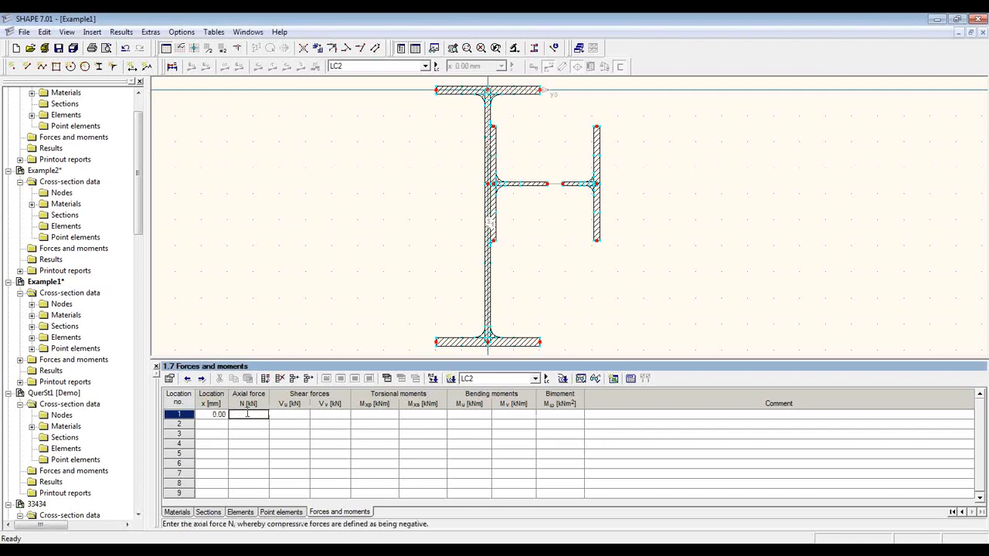
key("Return")
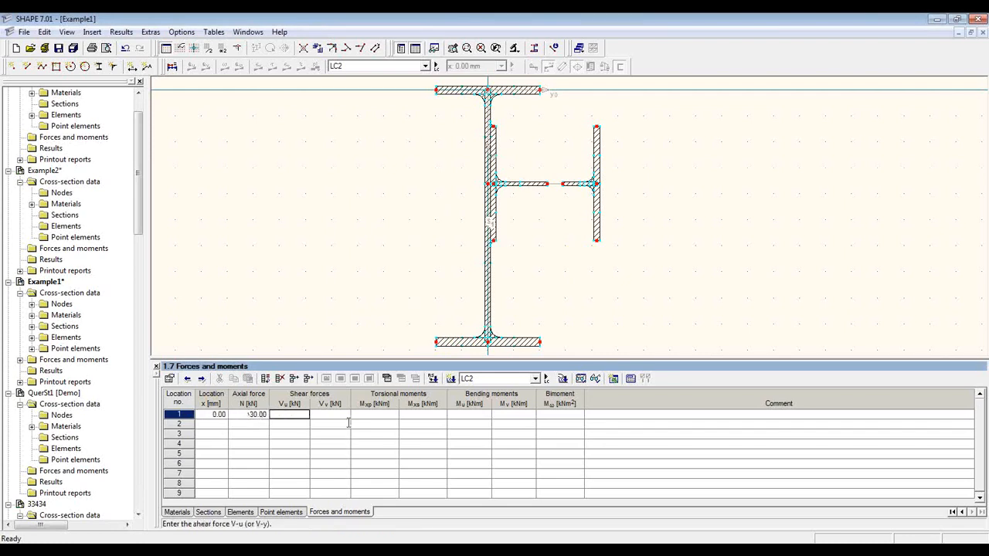
left_click(453, 417)
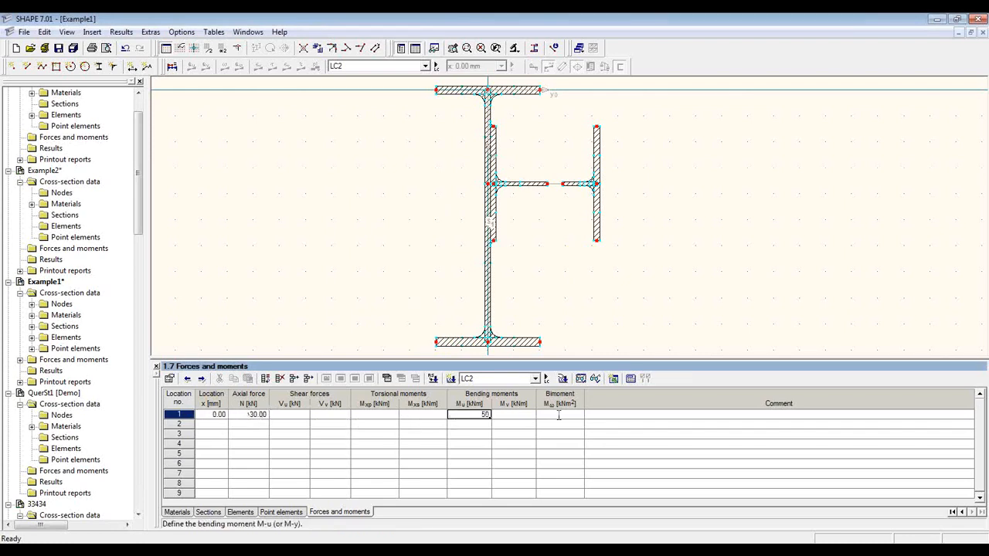
left_click(514, 416)
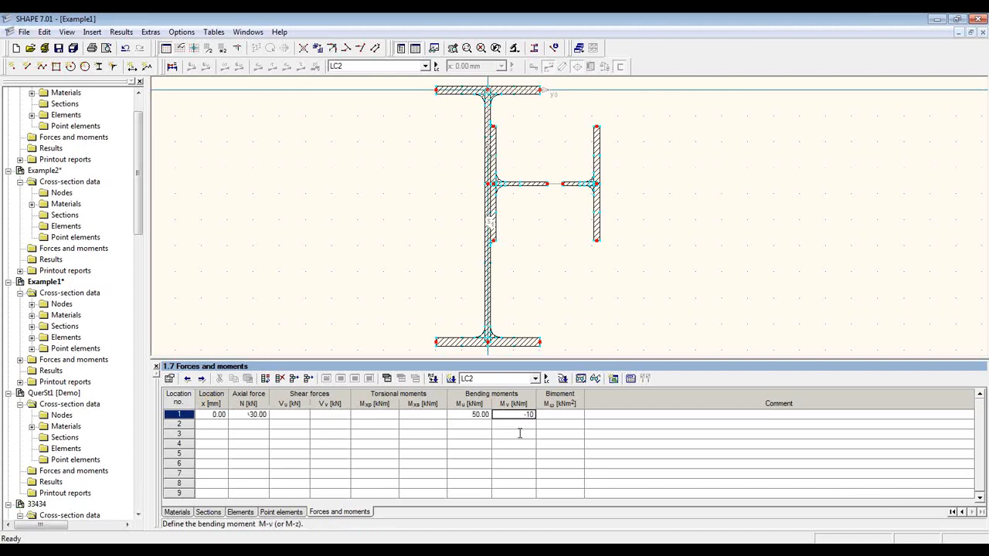
left_click(520, 433)
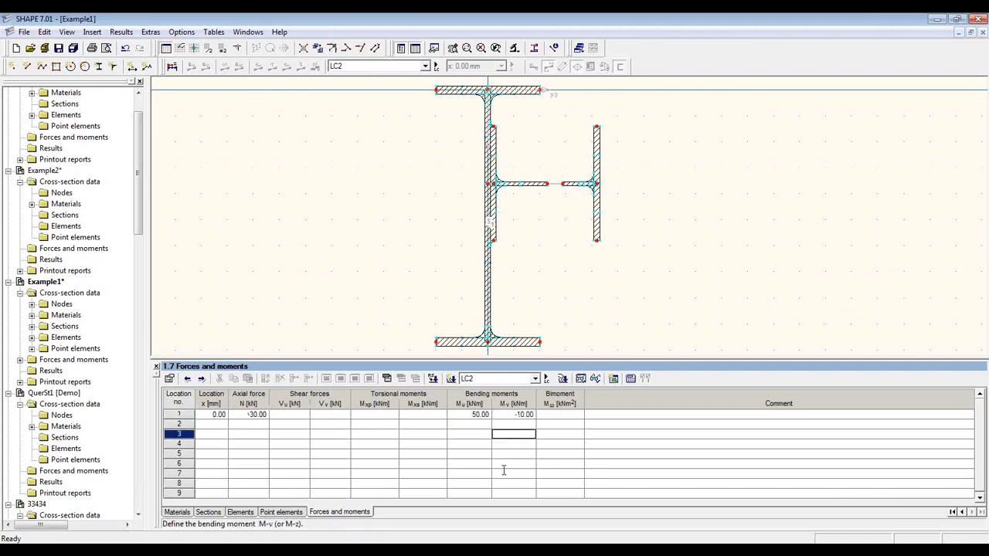
Calculate the results for both load cases and review the normal, shear and equivalent stresses in the tables and diagrams.
left_click(172, 68)
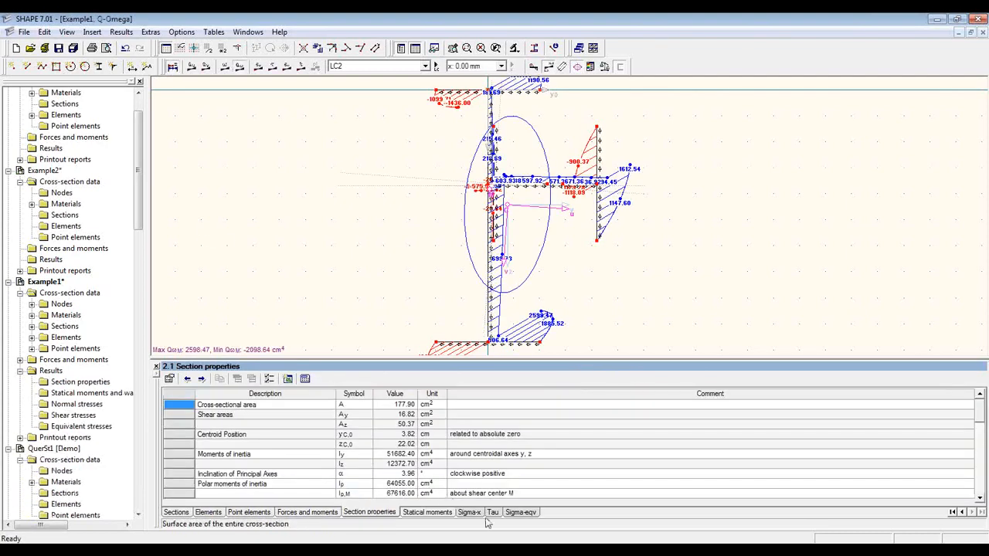
left_click(469, 512)
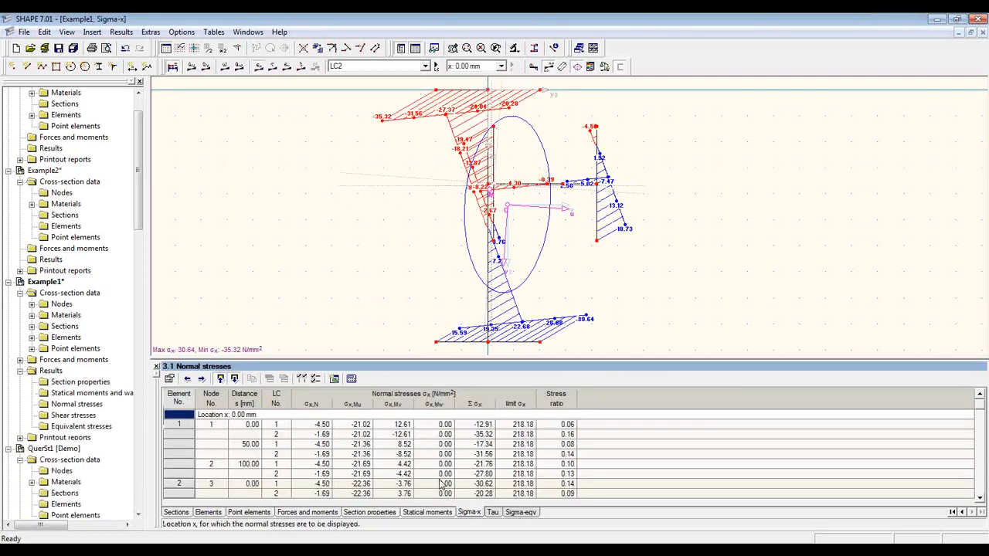
left_click_drag(408, 357, 430, 242)
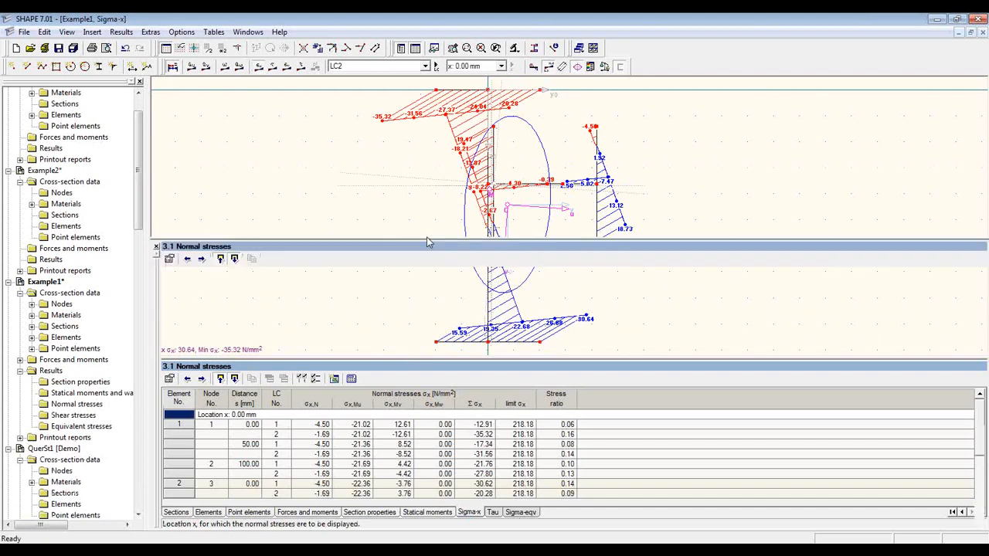
left_click(492, 514)
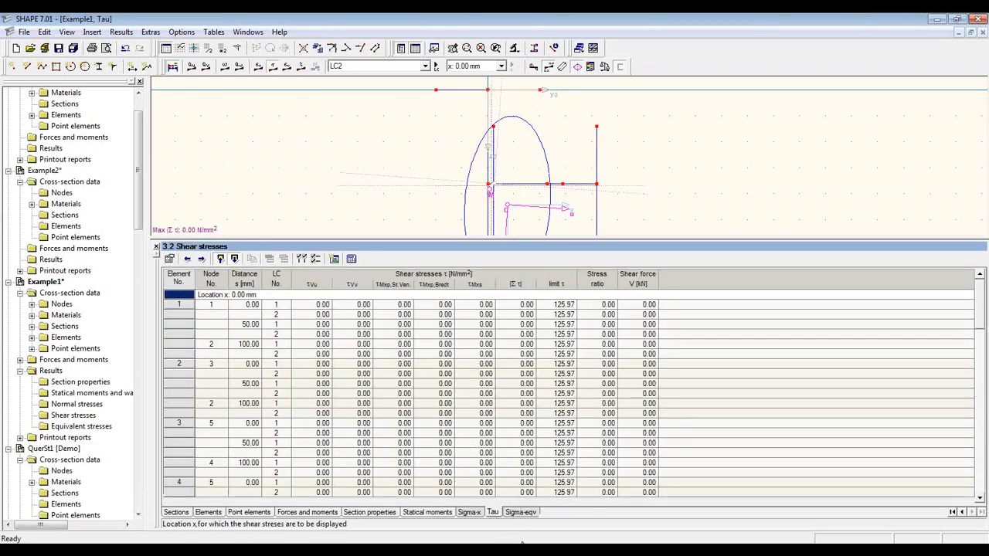
left_click(522, 514)
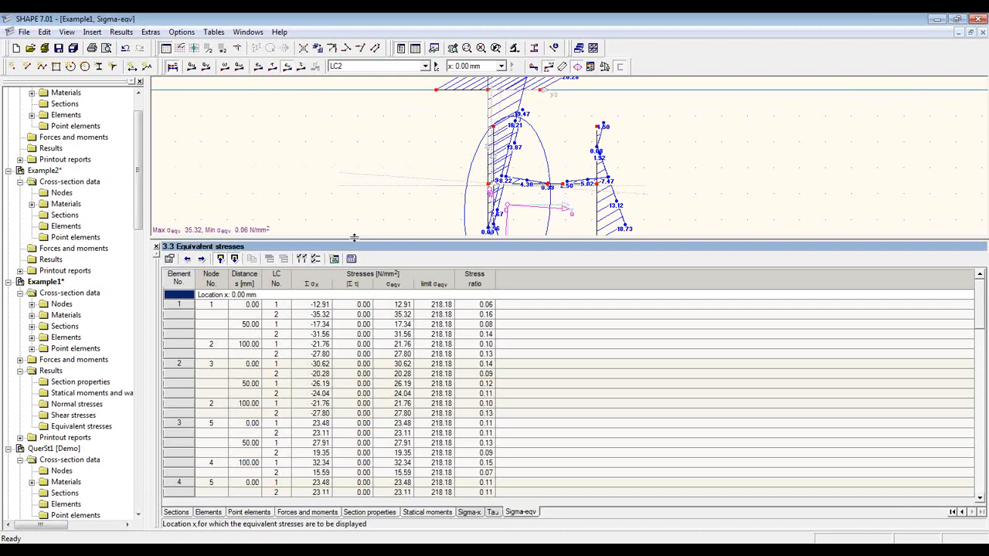
left_click_drag(354, 238, 352, 372)
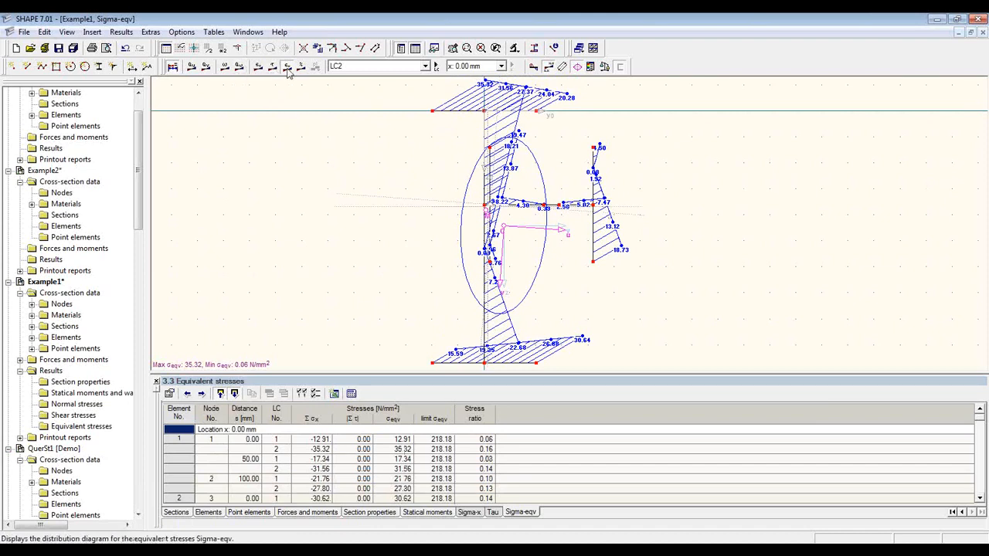
Add the Sigma-eqv diagram to printout report D1 with a vertical image size of 50% of the page, without showing the report.
left_click(92, 48)
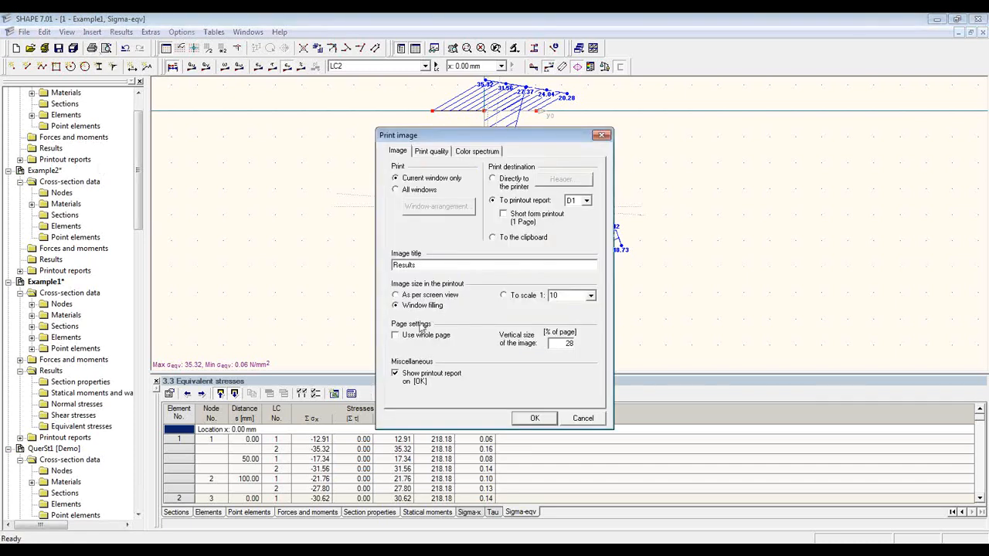
double_click(553, 343)
type("50")
left_click(408, 377)
left_click(535, 419)
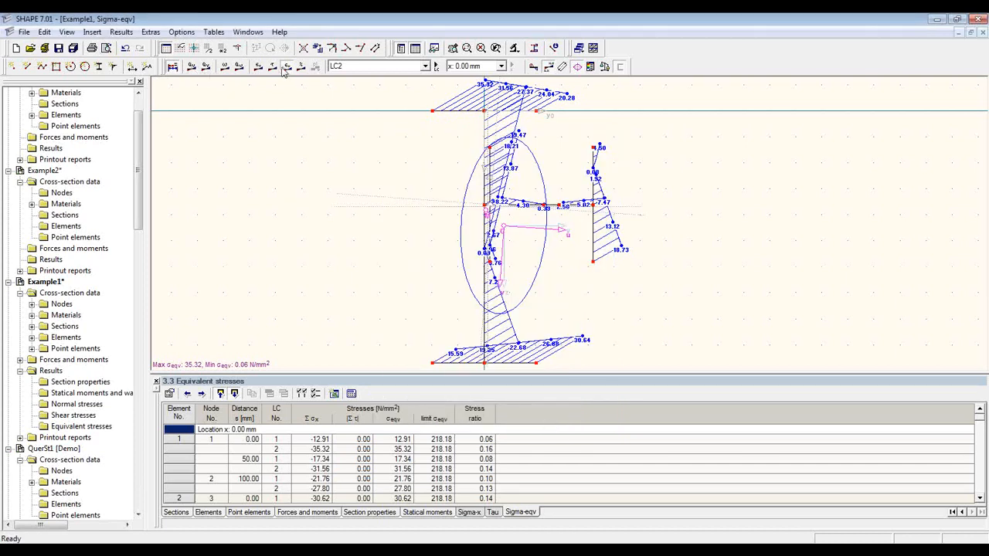
Display the Sigma-x diagram, add its image to printout report D1 and have the report shown.
left_click(257, 67)
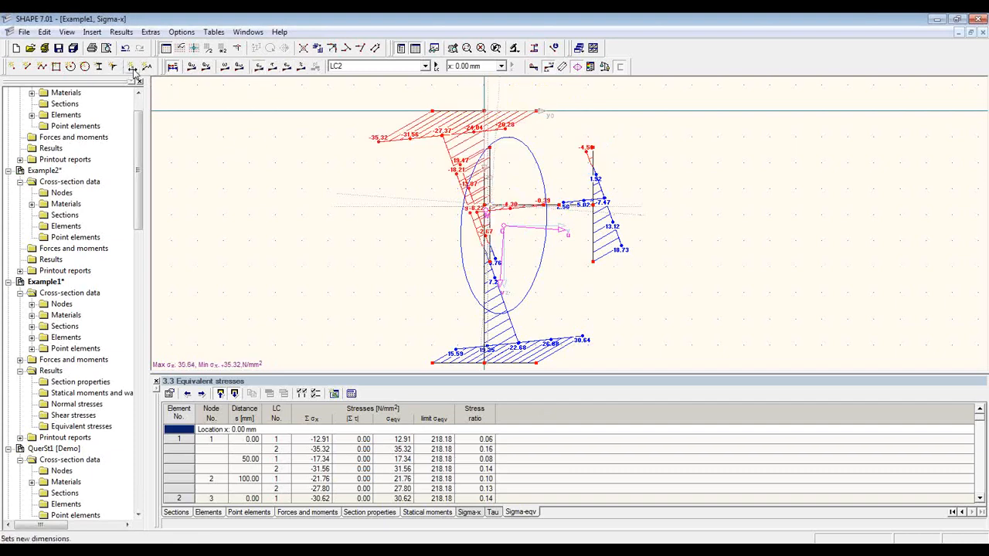
left_click(98, 49)
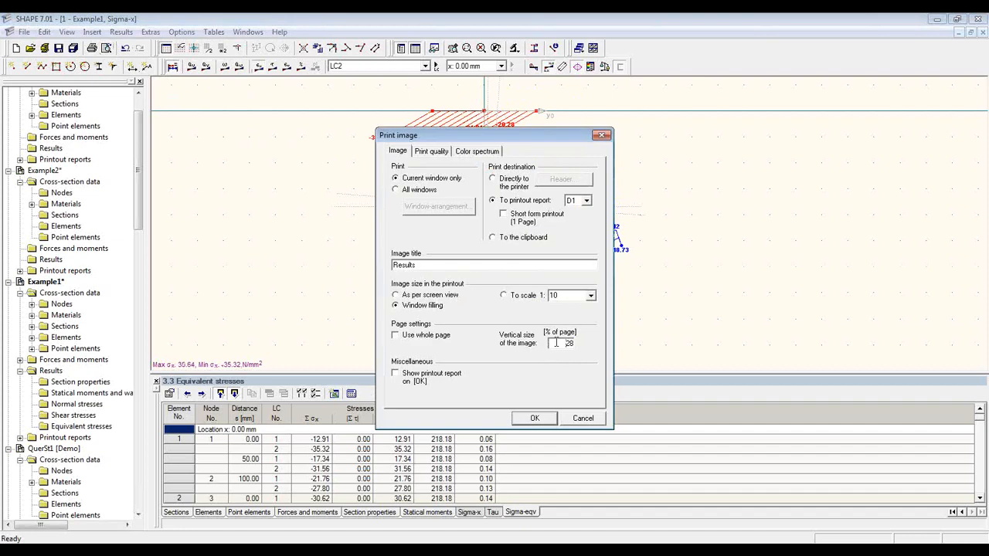
left_click(430, 384)
left_click(535, 419)
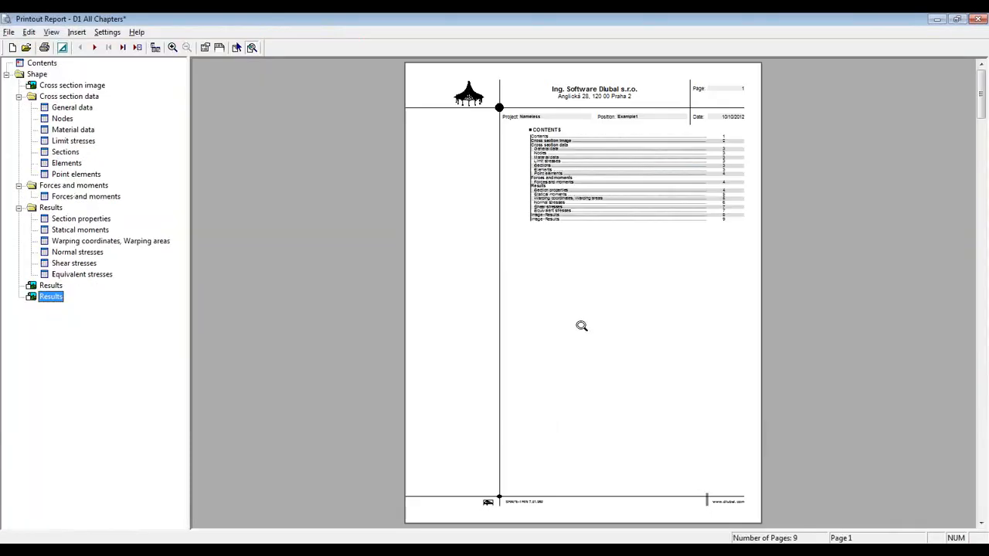
Look through the report pages for the cross section image, general data, section properties and both result images.
left_click(62, 85)
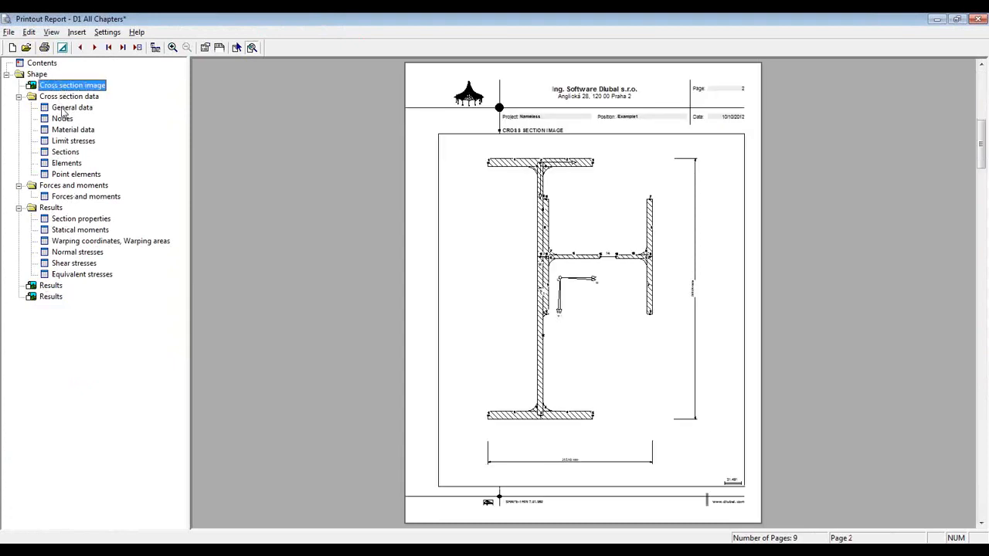
left_click(64, 109)
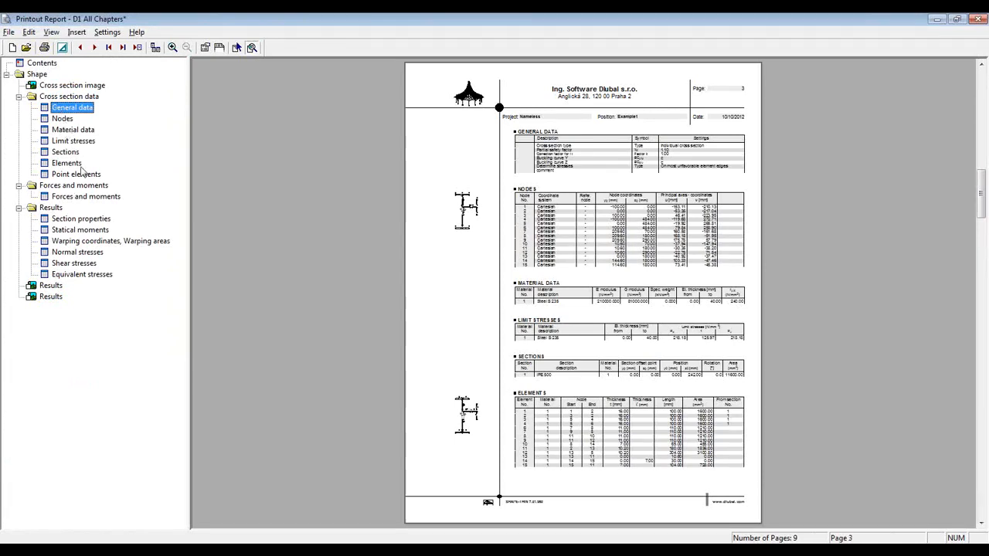
left_click(69, 222)
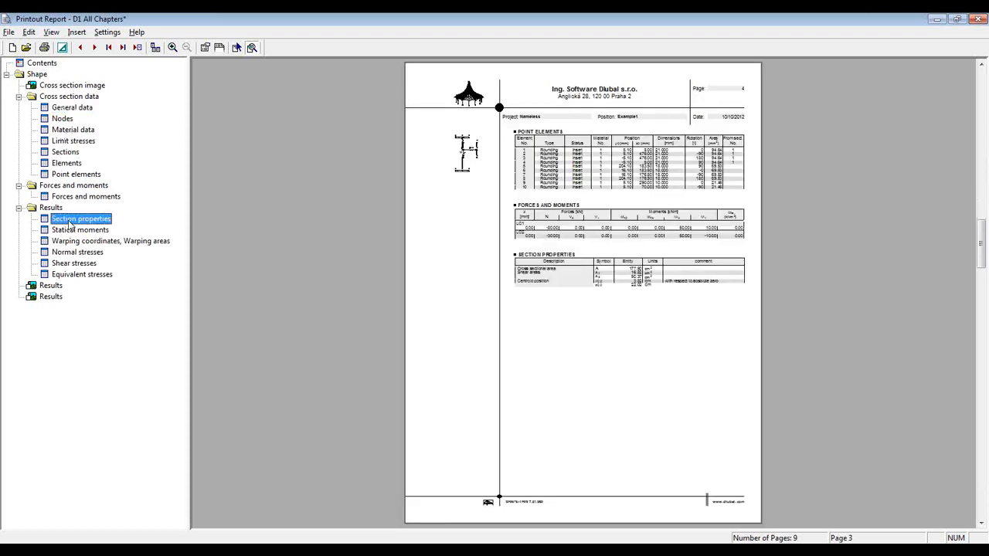
left_click(56, 286)
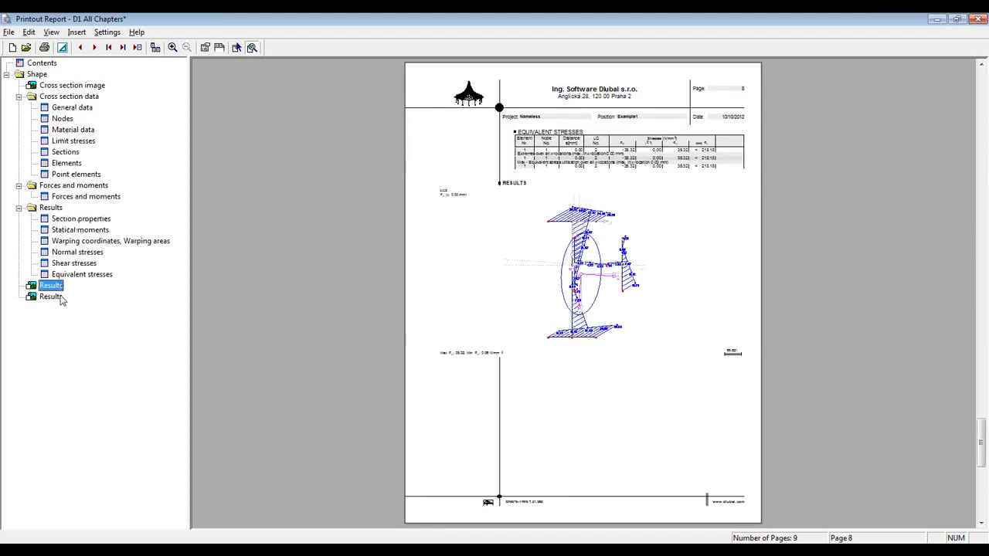
left_click(56, 296)
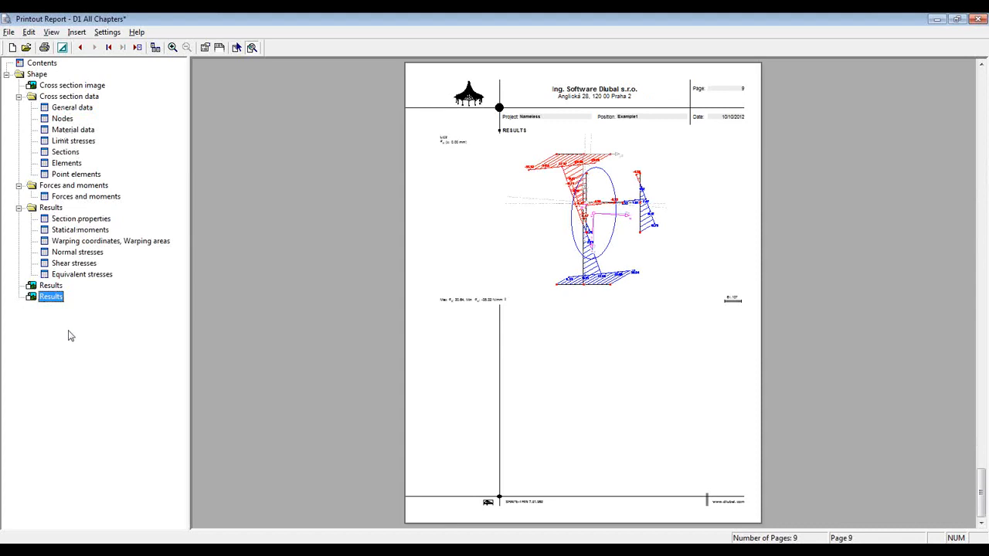
Examine the report's selection options for input data, load cases and results, and close the report without accepting its changes.
left_click(205, 48)
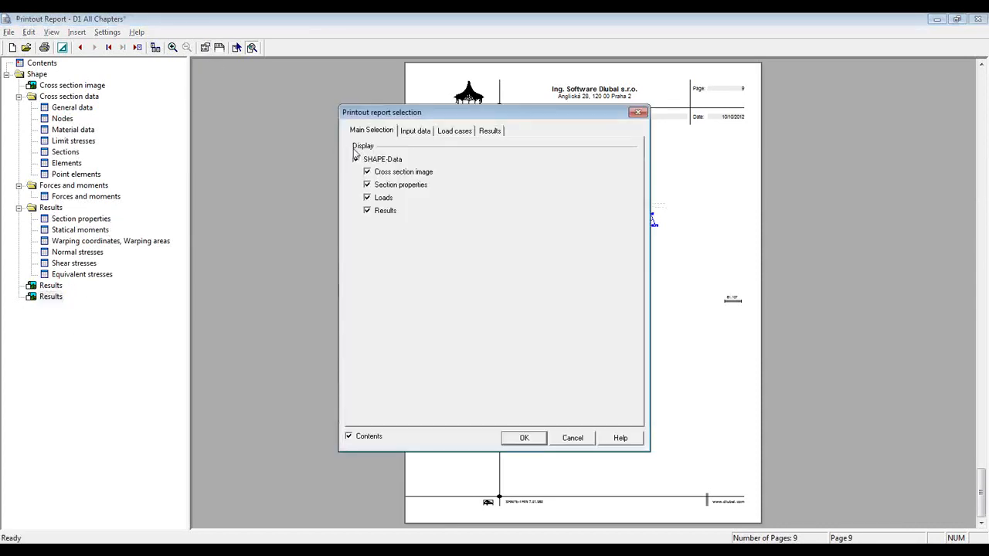
left_click(414, 133)
left_click(455, 133)
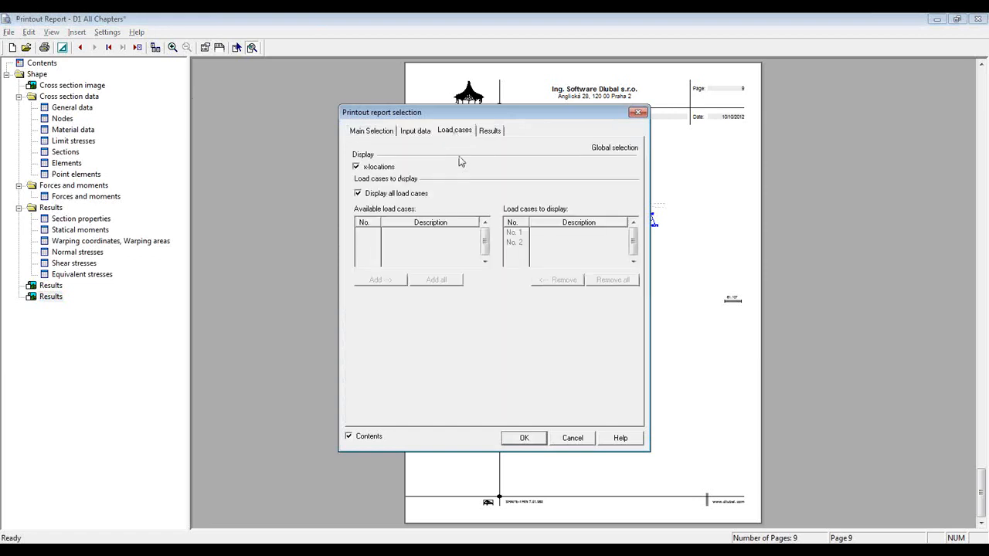
left_click(495, 131)
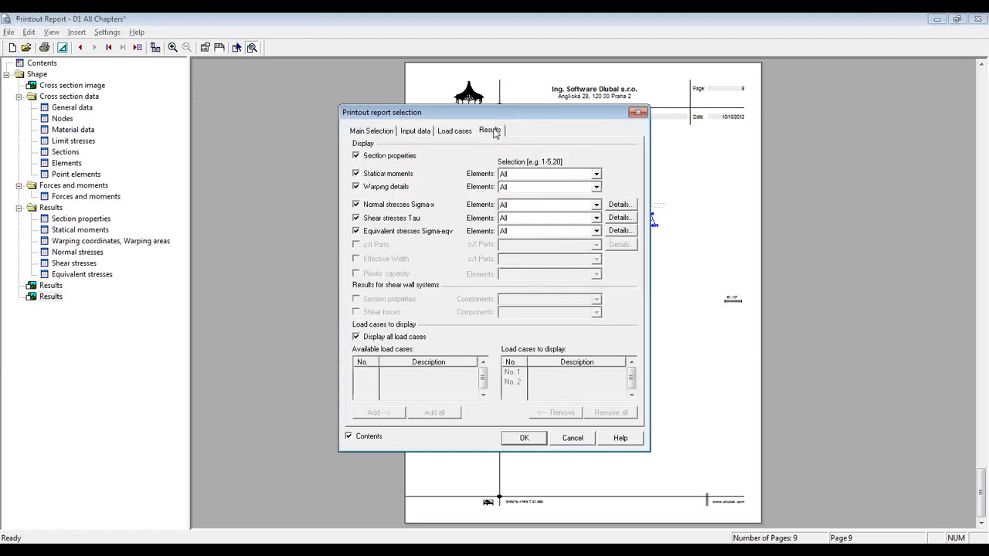
left_click(586, 438)
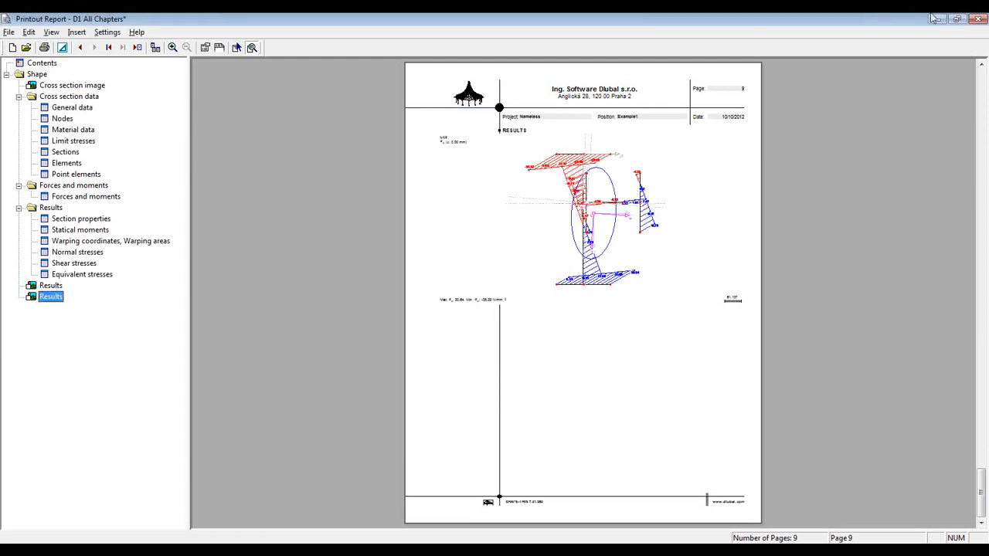
left_click(975, 22)
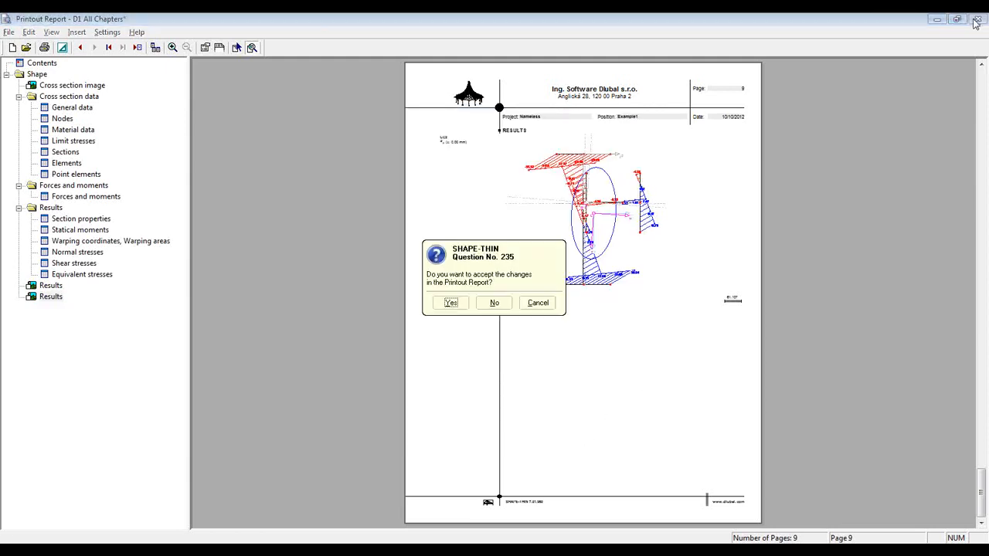
left_click(493, 304)
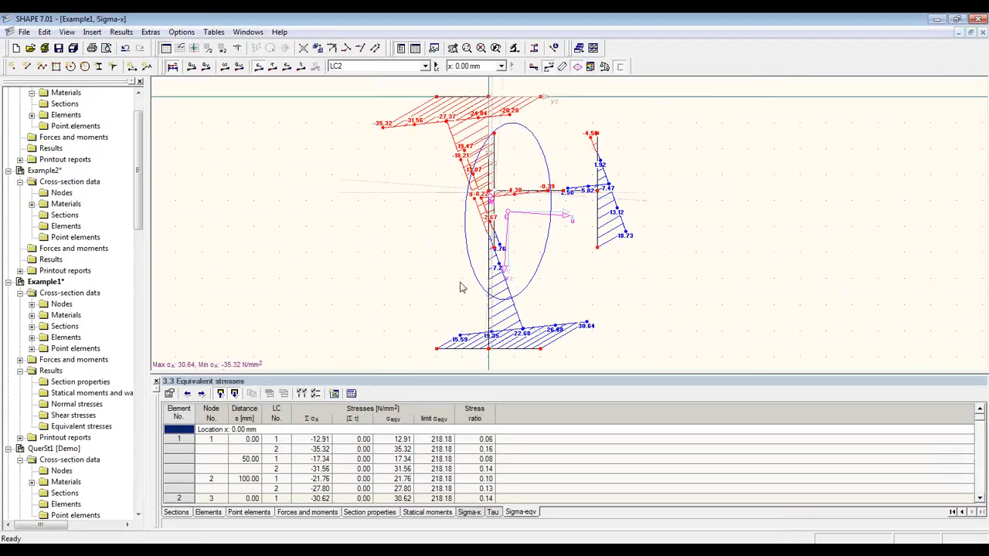
Send the Sigma-x image to printout report D1 as a short form printout (1 page) and have the report shown.
left_click(92, 49)
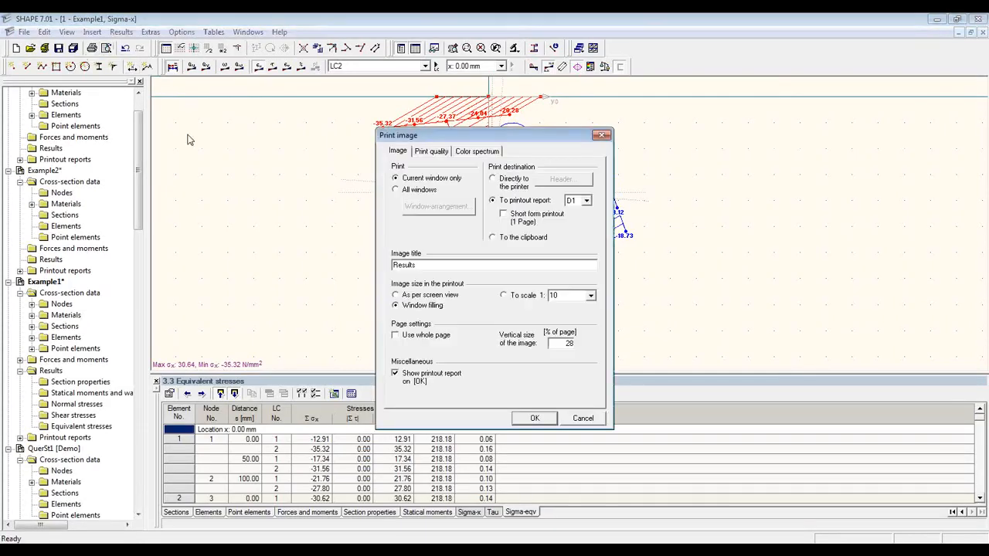
left_click(561, 221)
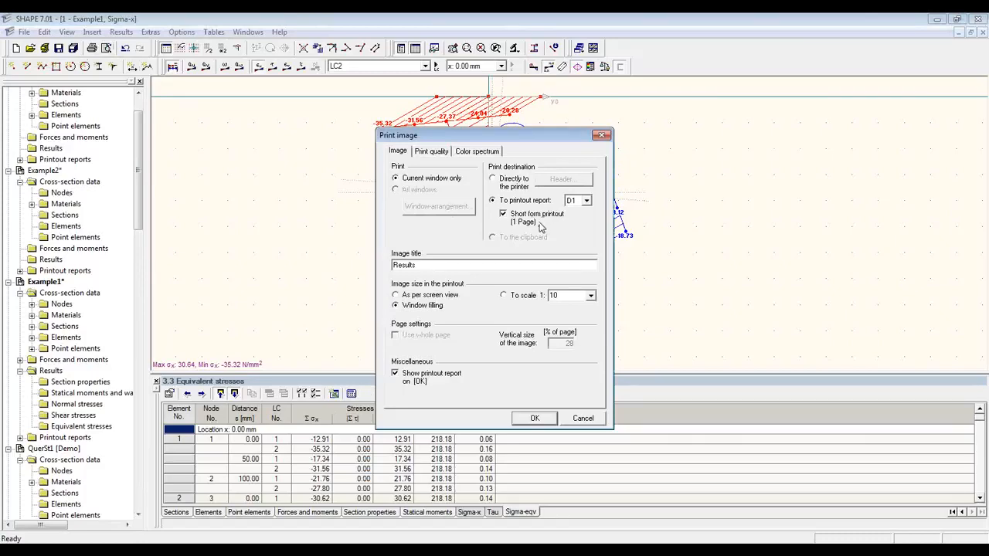
left_click(532, 418)
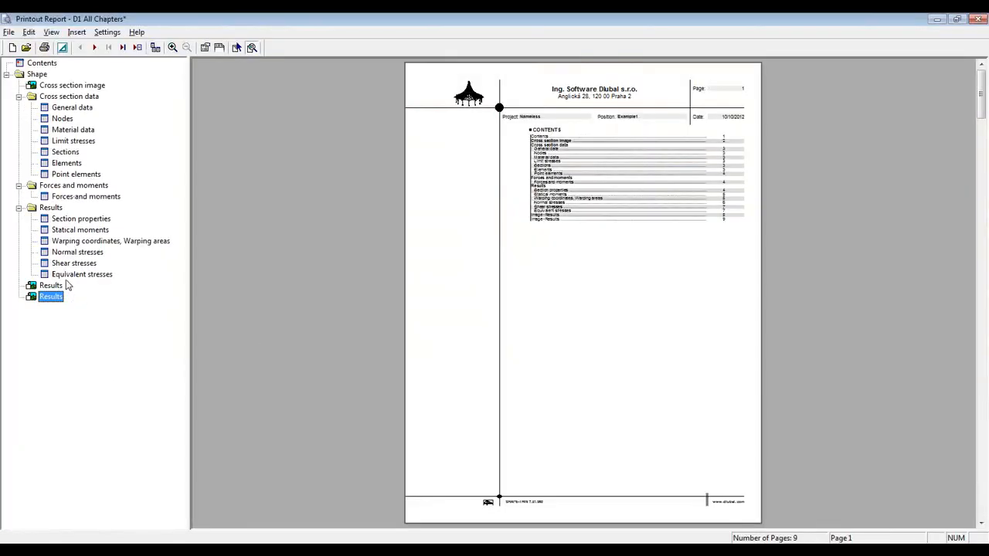
Examine the short form page with its stress diagram, input data and section properties, and close the report without accepting its changes.
left_click(67, 276)
left_click(51, 297)
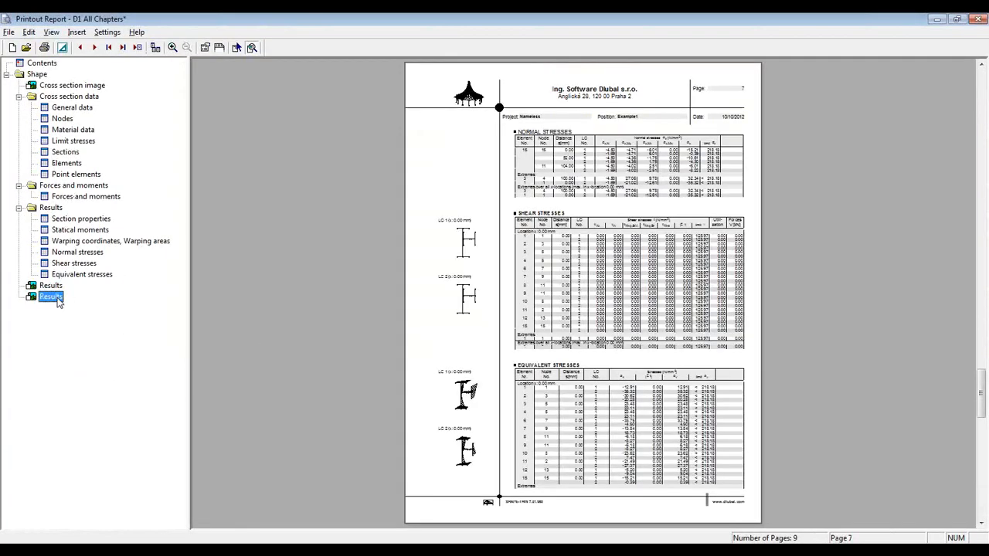
left_click(630, 318)
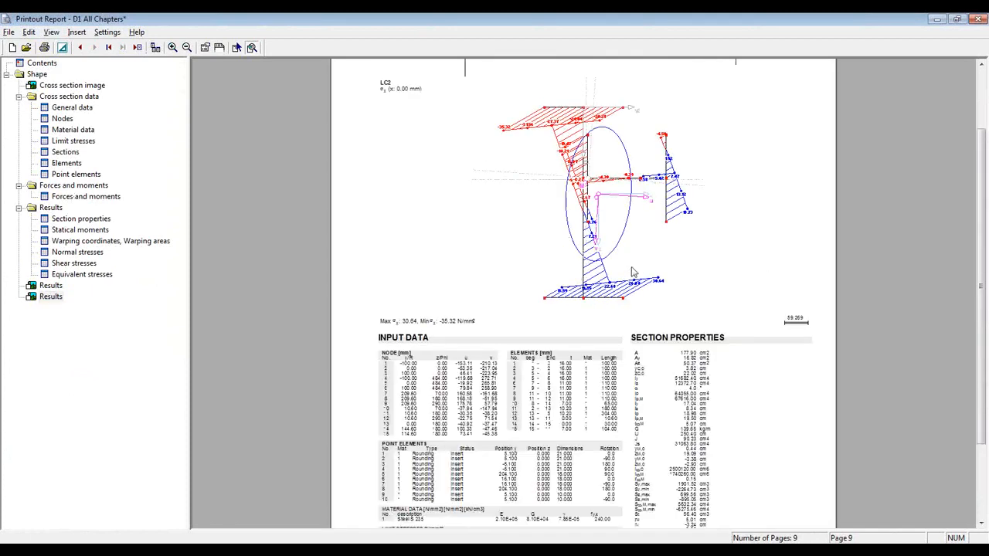
left_click_drag(981, 309, 980, 276)
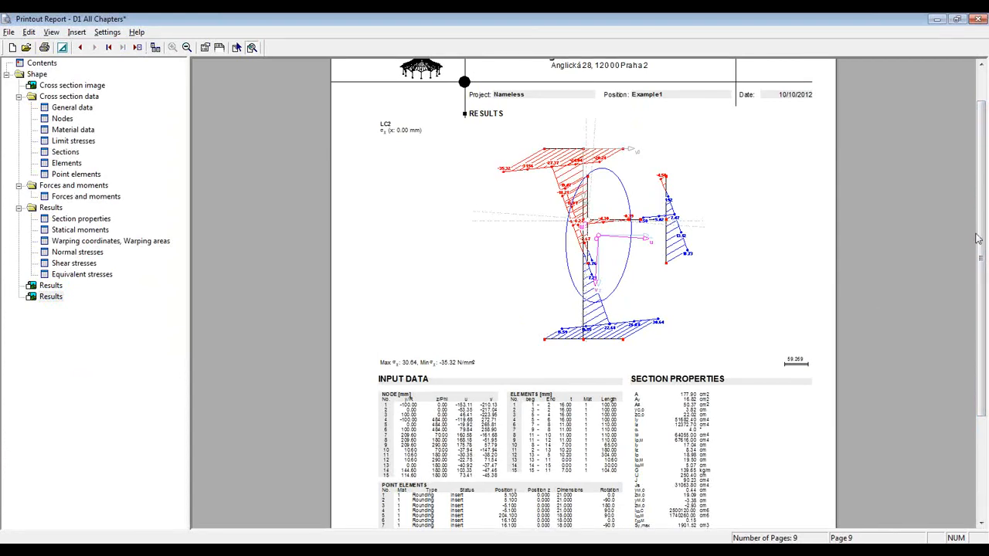
left_click_drag(984, 222, 984, 291)
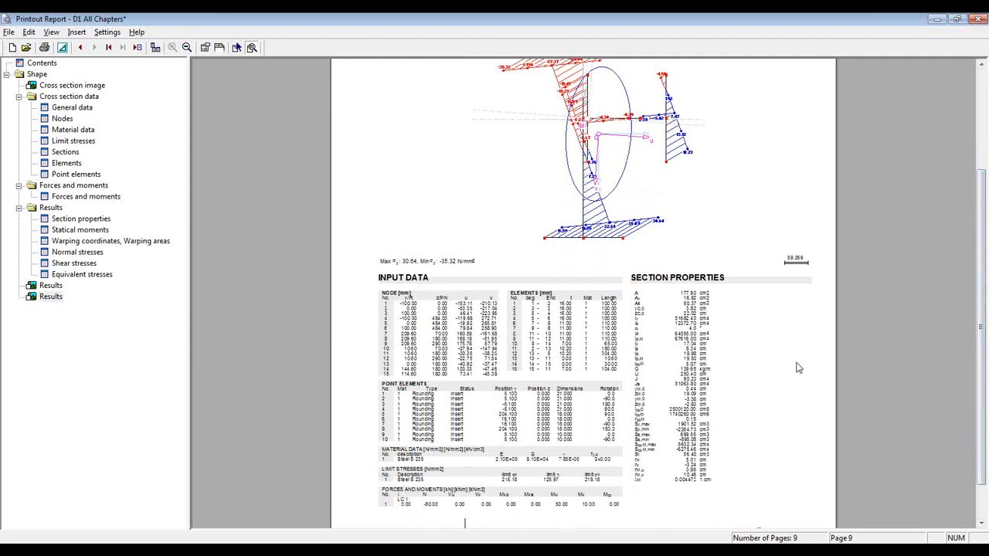
left_click(982, 21)
left_click(492, 301)
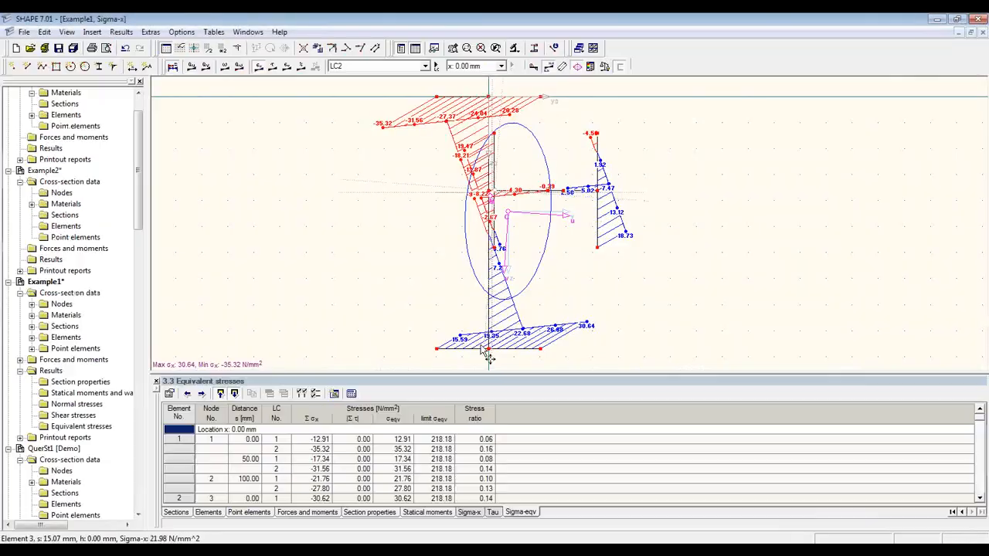
Switch to the open Example2 cross-section and bring its coordinate origin into view.
left_click(250, 34)
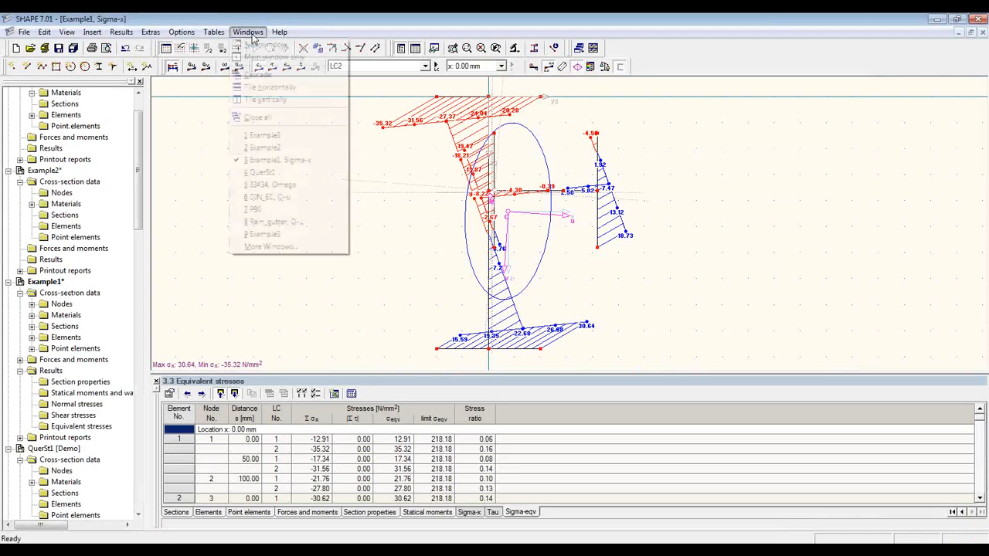
left_click(282, 148)
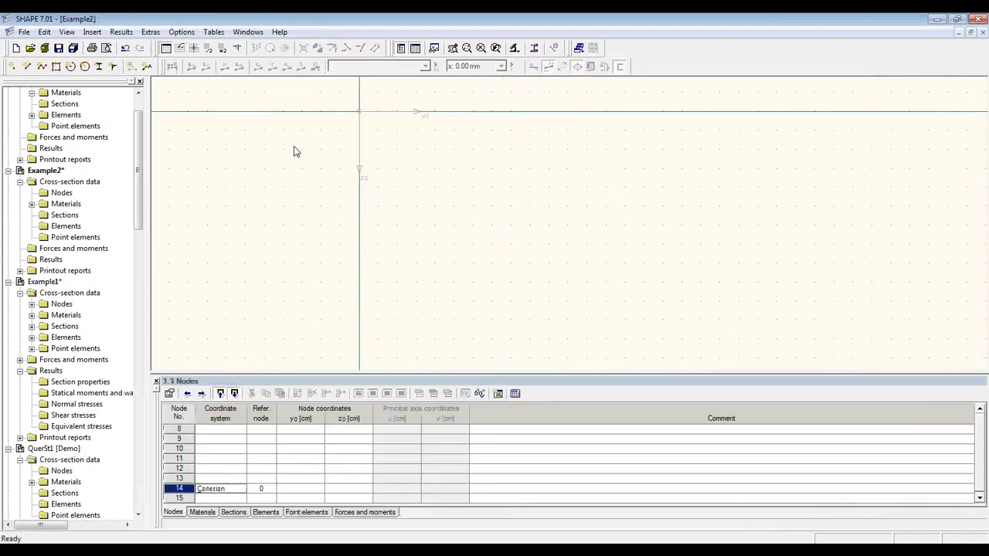
middle_click_drag(391, 159, 404, 158)
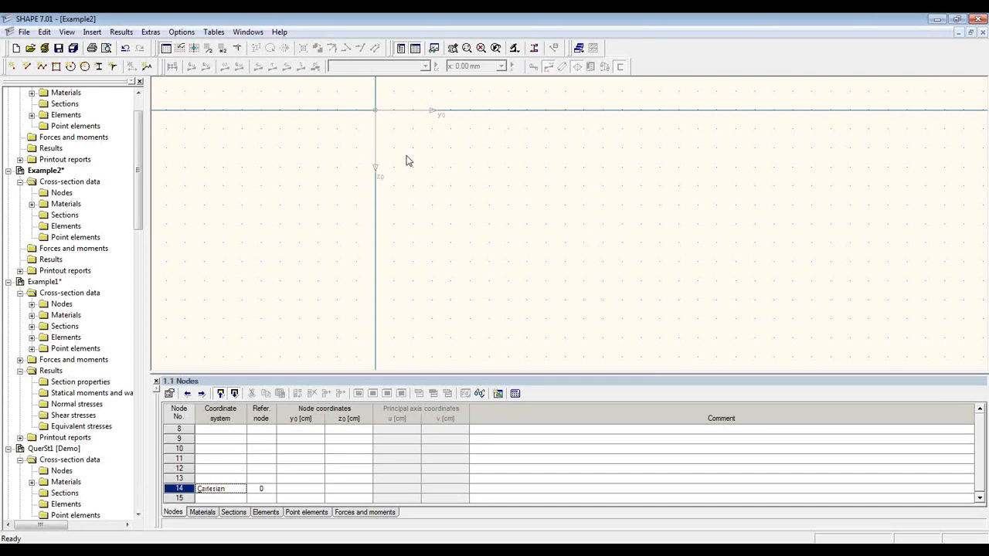
Draw a 3 mm thick Steel S 235 element from the origin about 4 cm along the z-axis, with coordinates referenced to absolute zero.
left_click(26, 66)
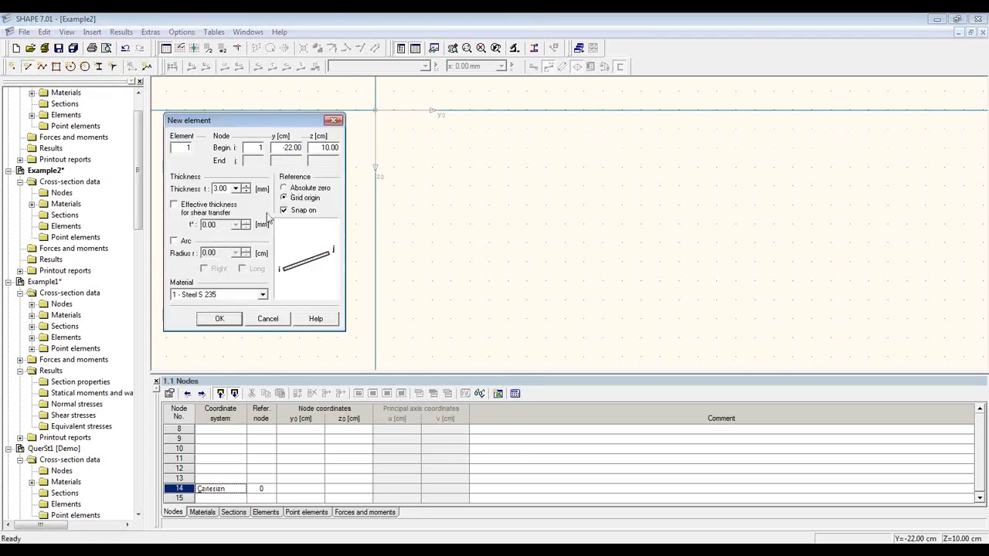
left_click(302, 188)
left_click_drag(263, 122, 222, 117)
left_click(374, 111)
left_click(376, 149)
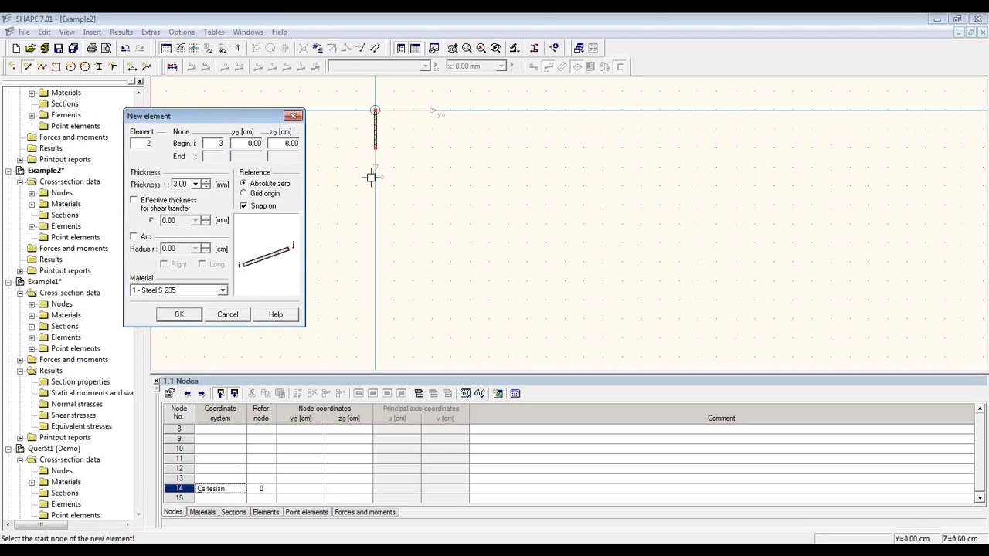
Create a horizontal 3 mm element from node 1 at the origin to an end node at y 5.0 cm, z 0.00 cm.
left_click(375, 110)
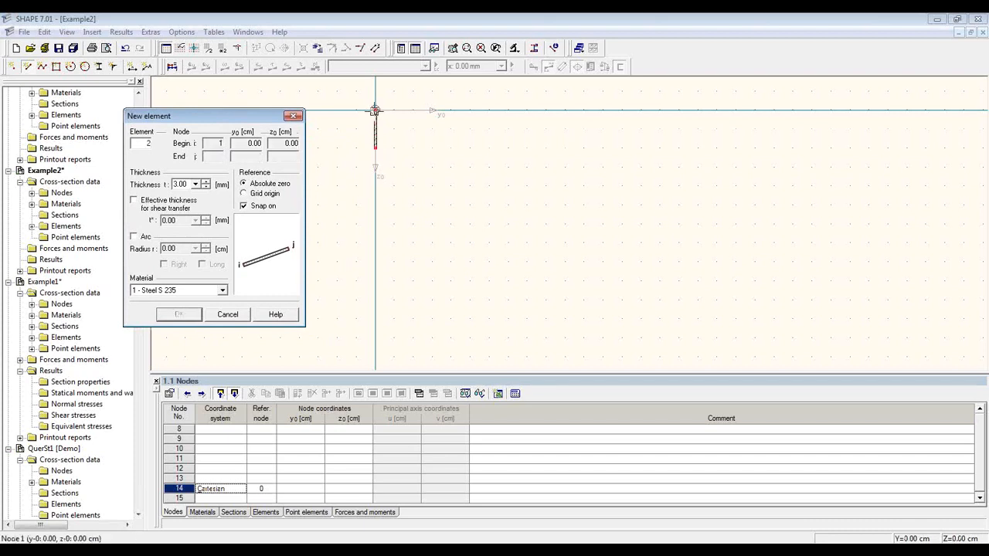
left_click(428, 112)
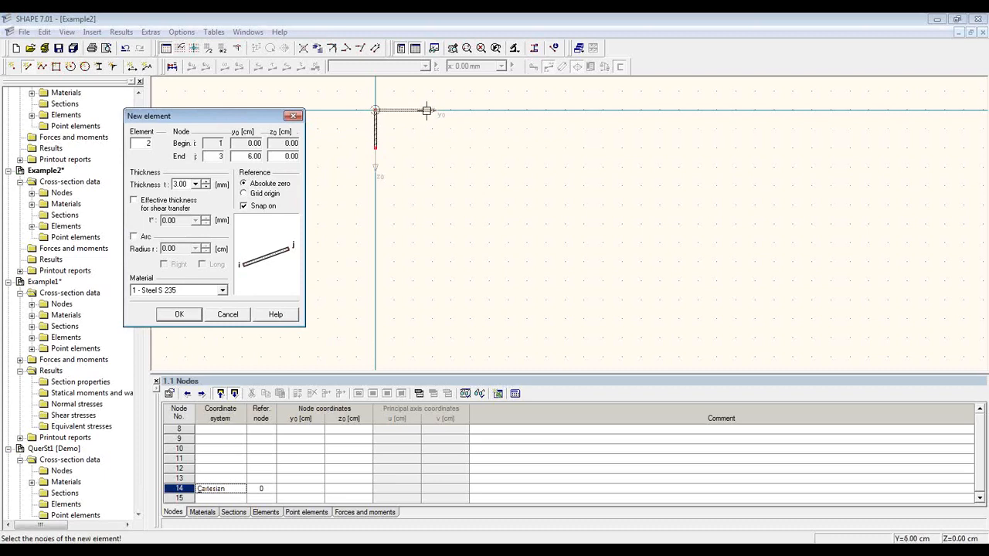
double_click(255, 156)
type("5.0")
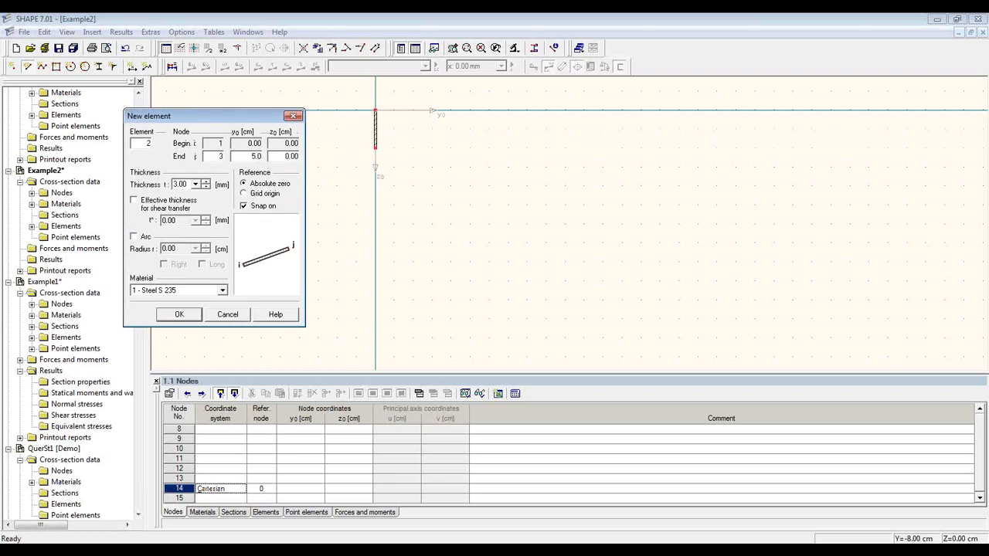
left_click(180, 314)
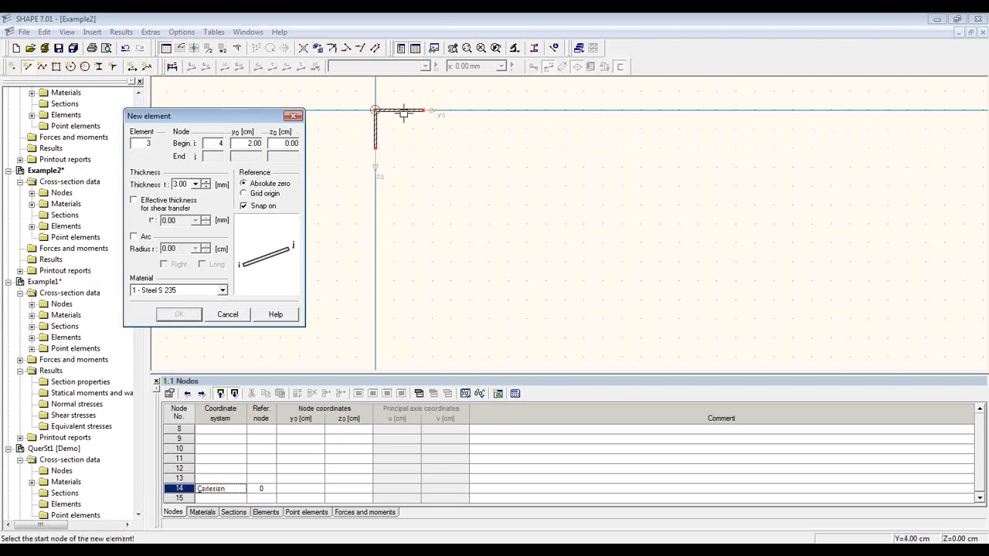
Move the grid origin to node 3 and draw a vertical element from that node to y 5.00 cm, z 16.00 cm.
left_click(196, 48)
left_click(198, 50)
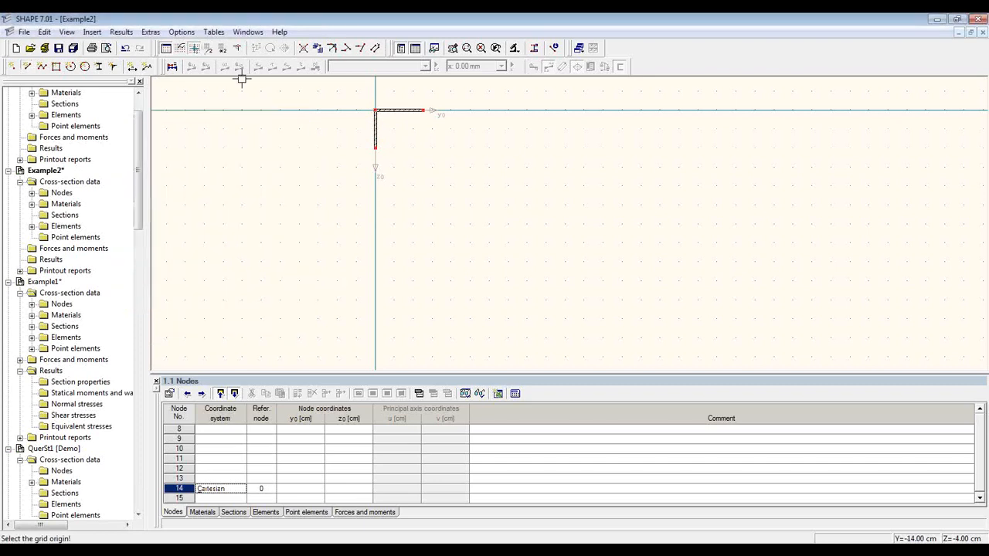
left_click(422, 111)
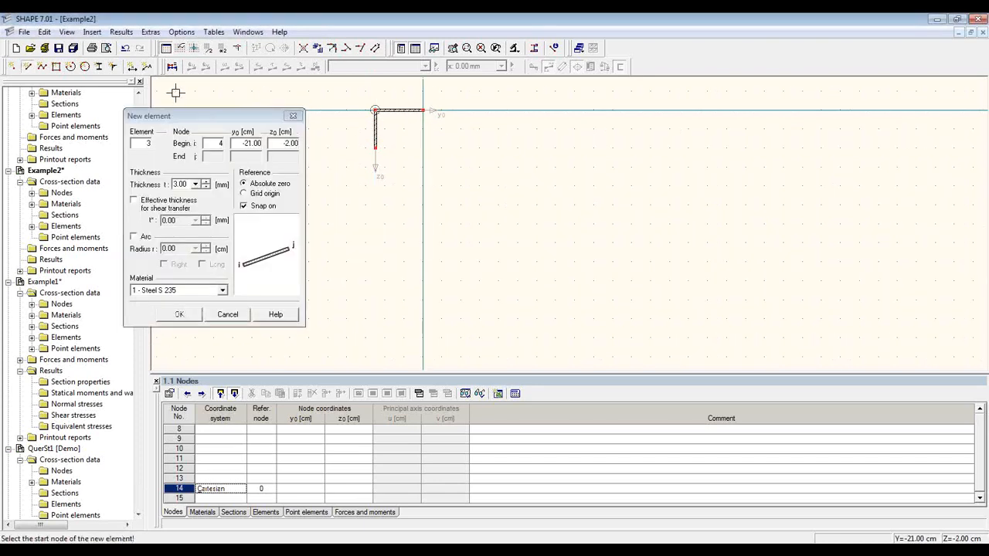
left_click(422, 110)
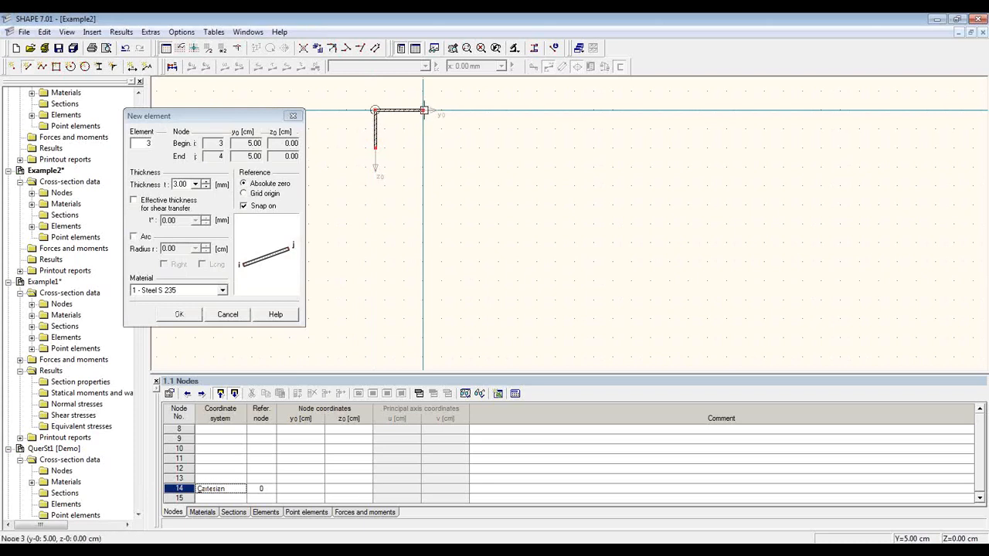
left_click(423, 262)
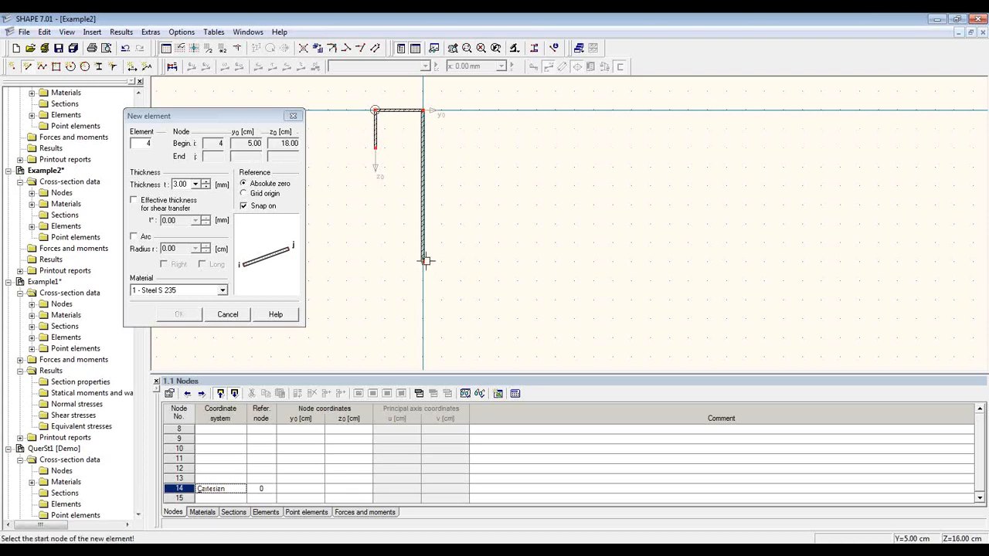
Draw a 30 cm long horizontal 3 mm element from node 4, with coordinates referenced to the grid origin.
left_click(423, 261)
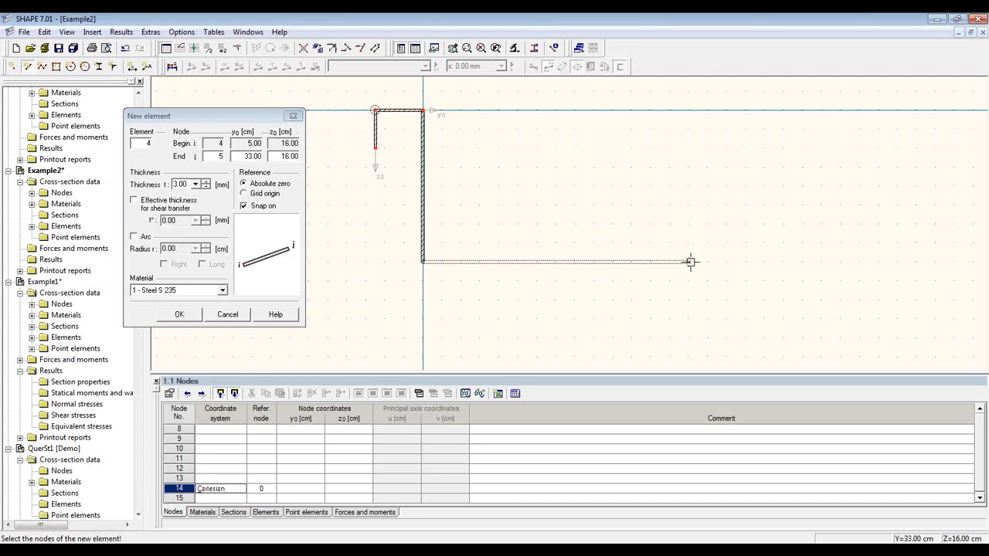
left_click(254, 194)
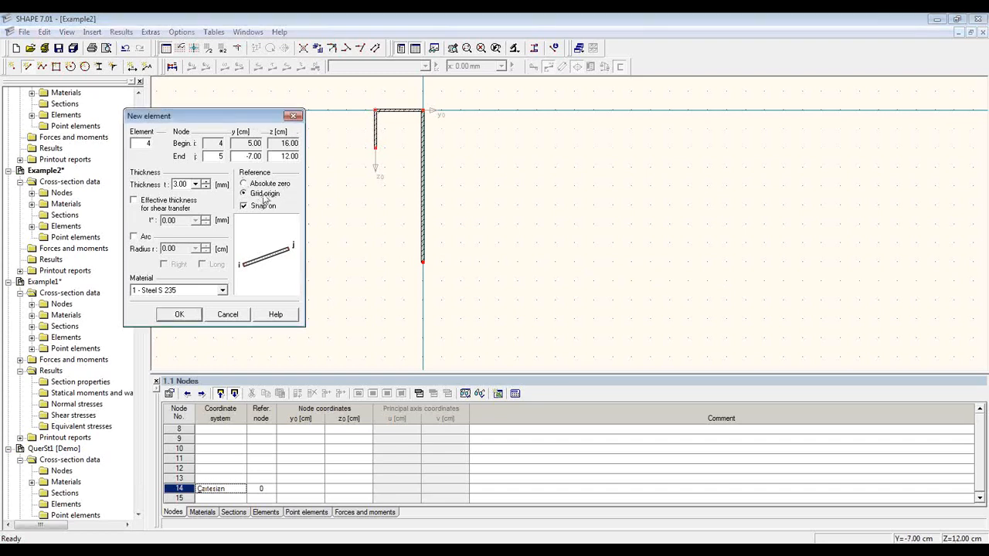
left_click(423, 261)
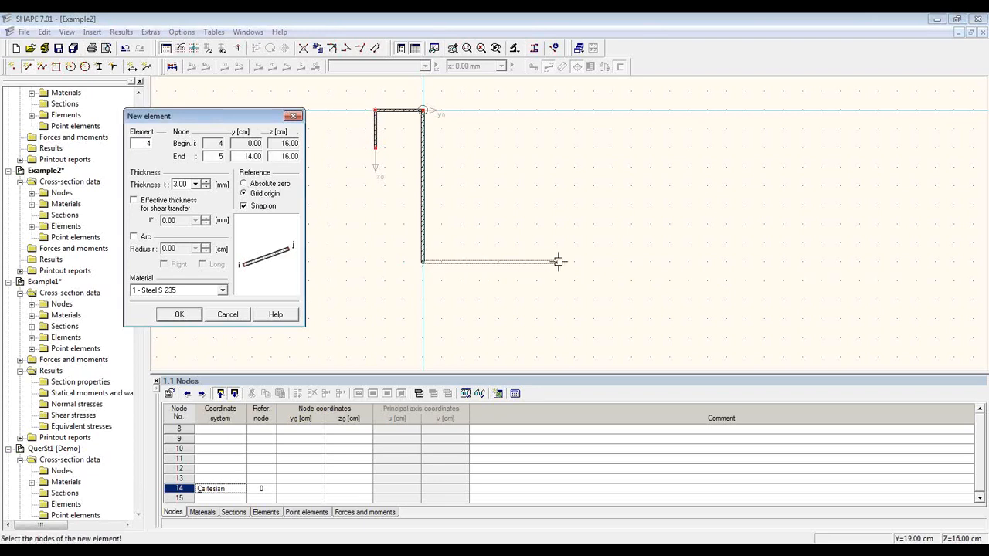
left_click(708, 261)
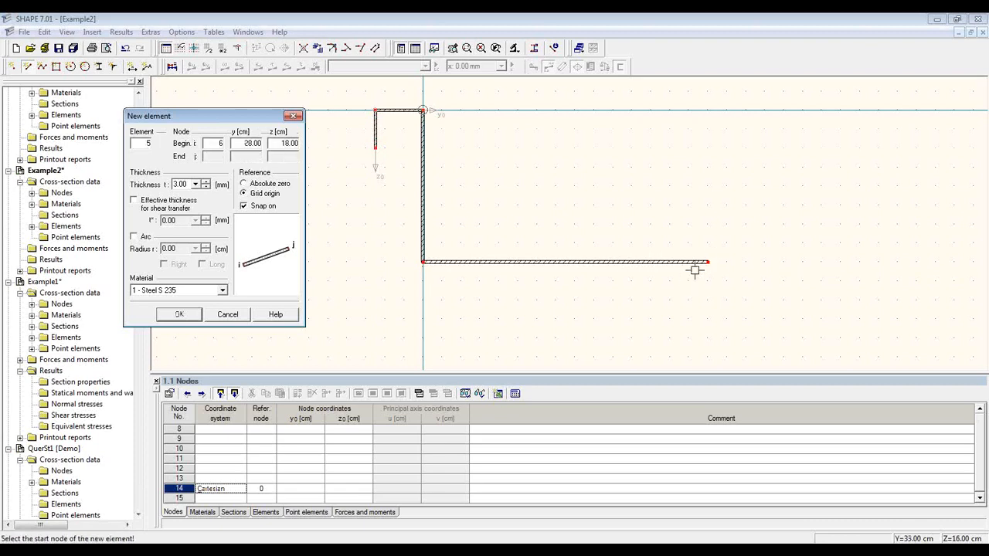
key("Escape")
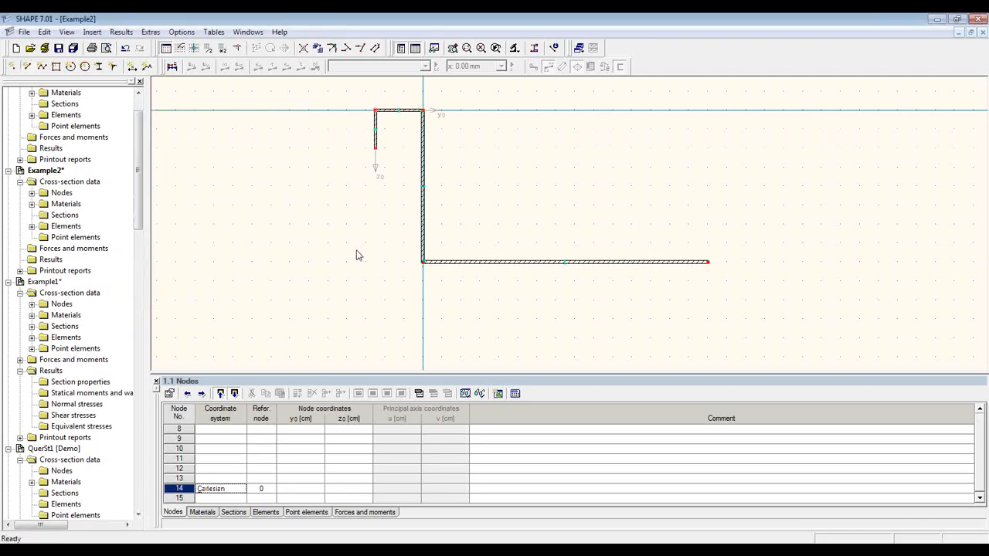
middle_click_drag(438, 217, 351, 242)
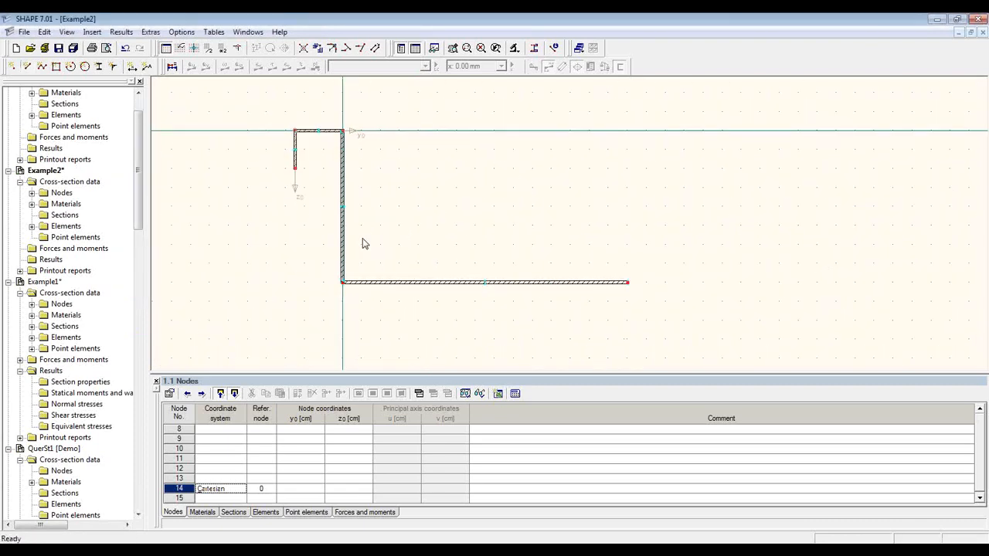
Set the z0 coordinate of node 2 to 3.00 cm to shorten the vertical lip.
left_click(296, 154)
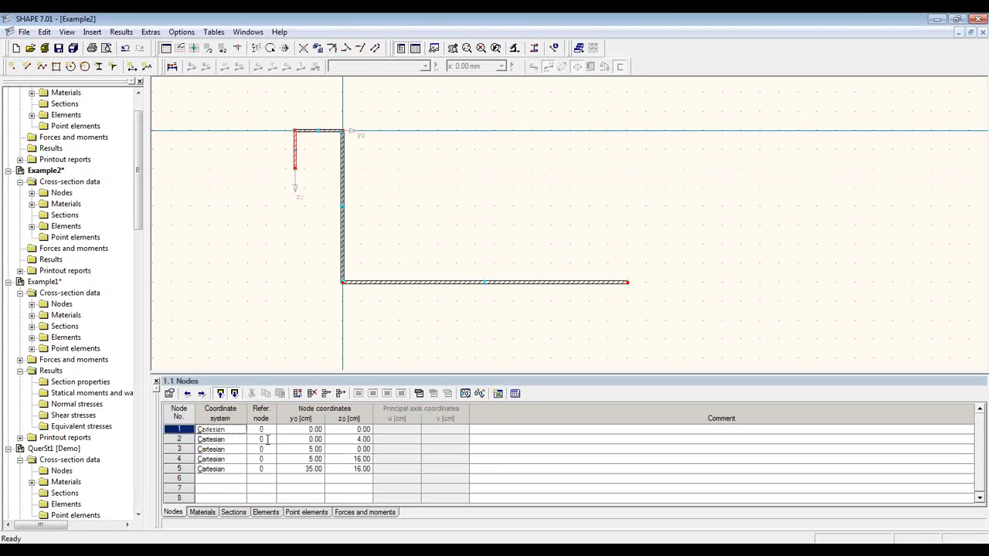
left_click(267, 439)
left_click(359, 439)
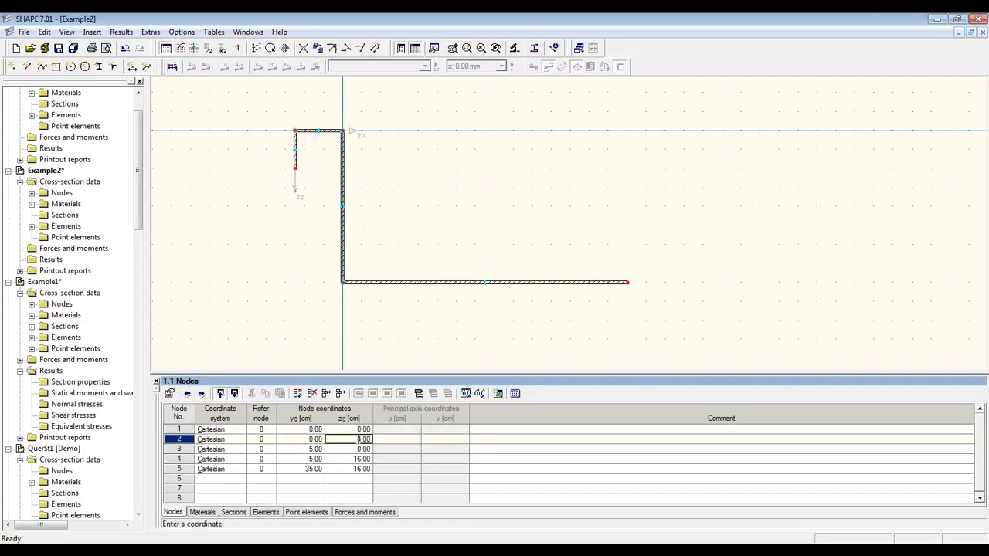
type("3.00")
key("Return")
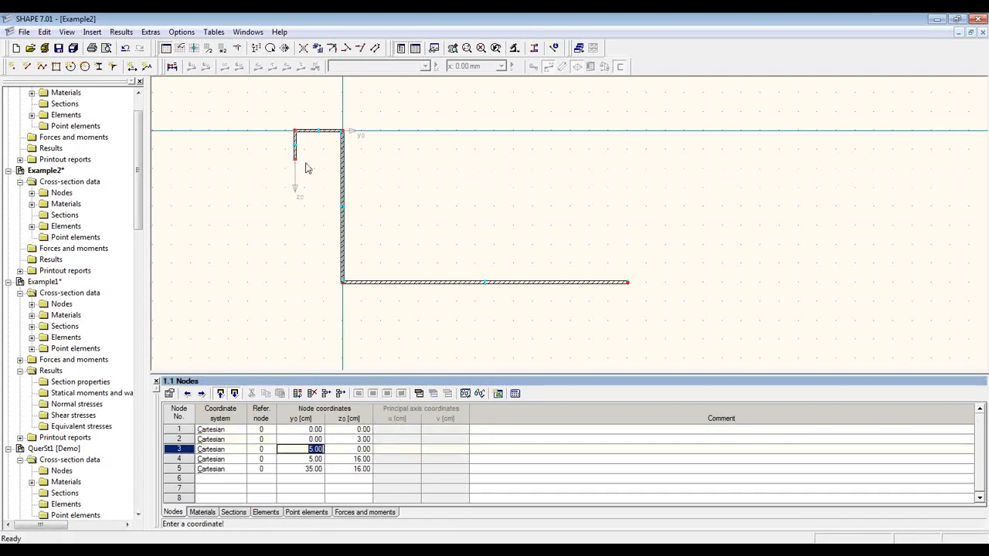
Mirror a copy of the lip, flange and web about a z-parallel axis through the midpoint of the bottom element.
left_click(315, 238)
left_click_drag(275, 110, 360, 332)
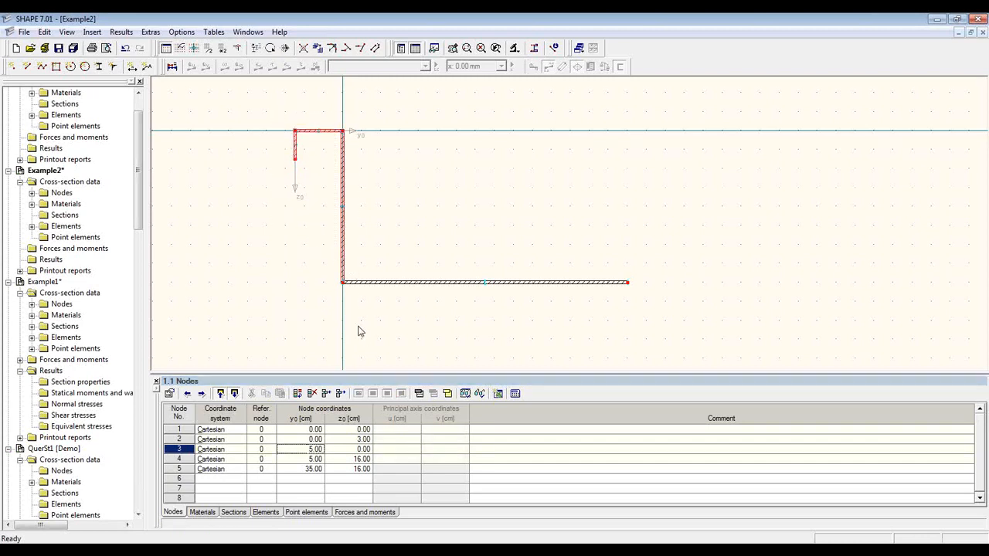
left_click(285, 49)
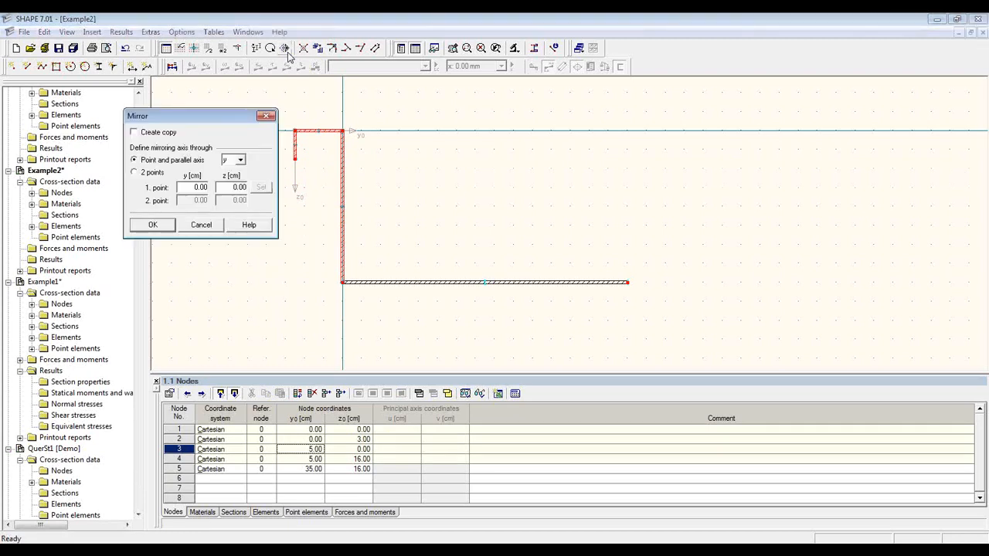
left_click(240, 159)
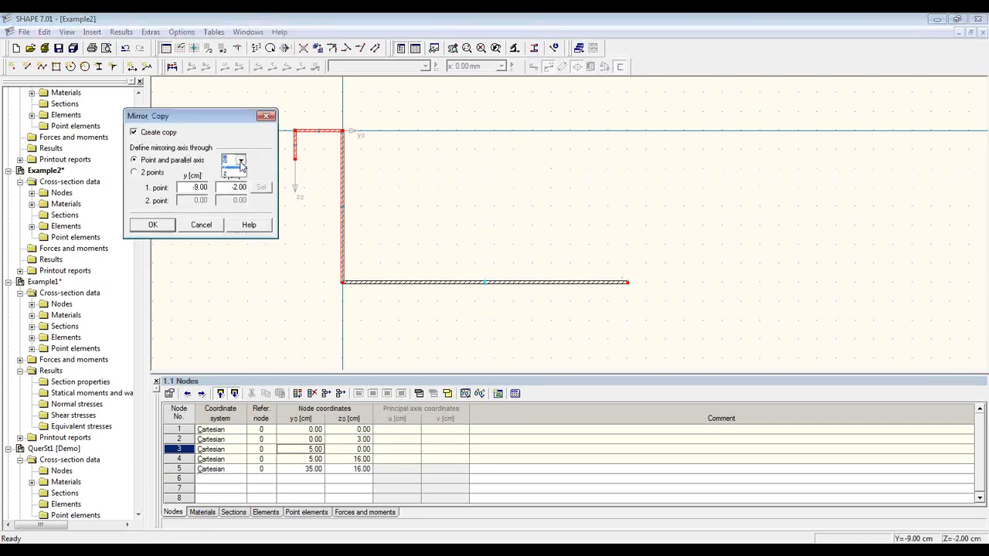
left_click(240, 180)
left_click(484, 283)
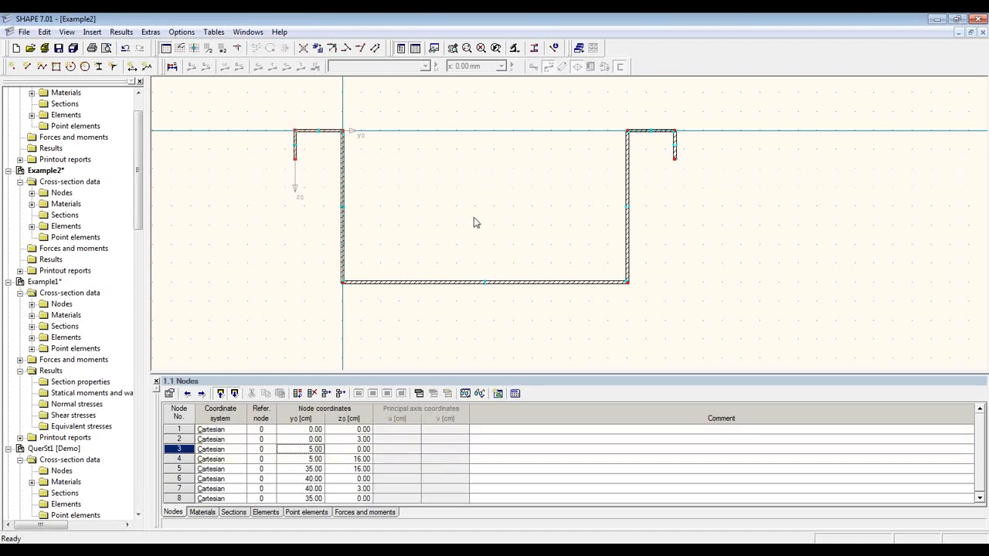
Run a plausibility check on the completed cross-section.
middle_click_drag(467, 217, 485, 217)
scroll(486, 216, "up", 1)
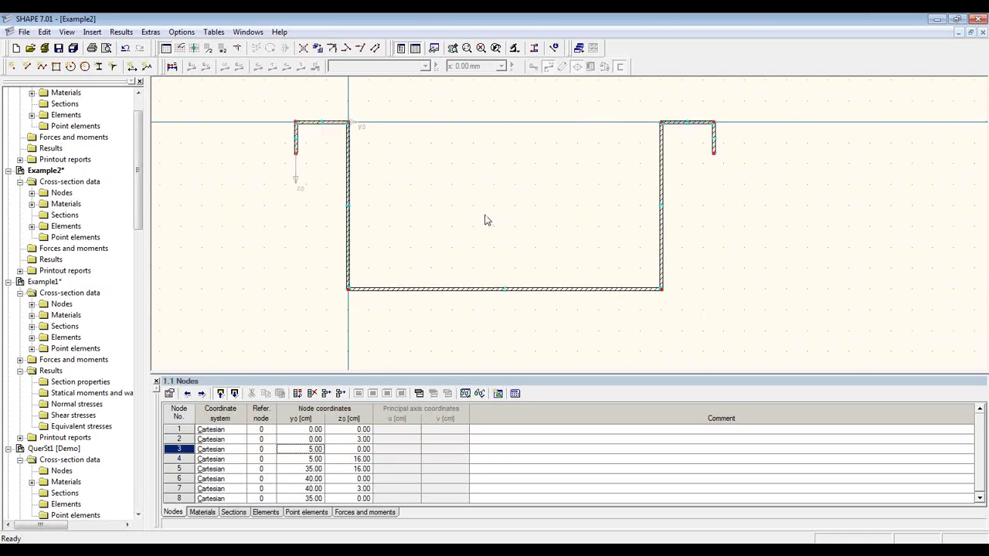
left_click(151, 32)
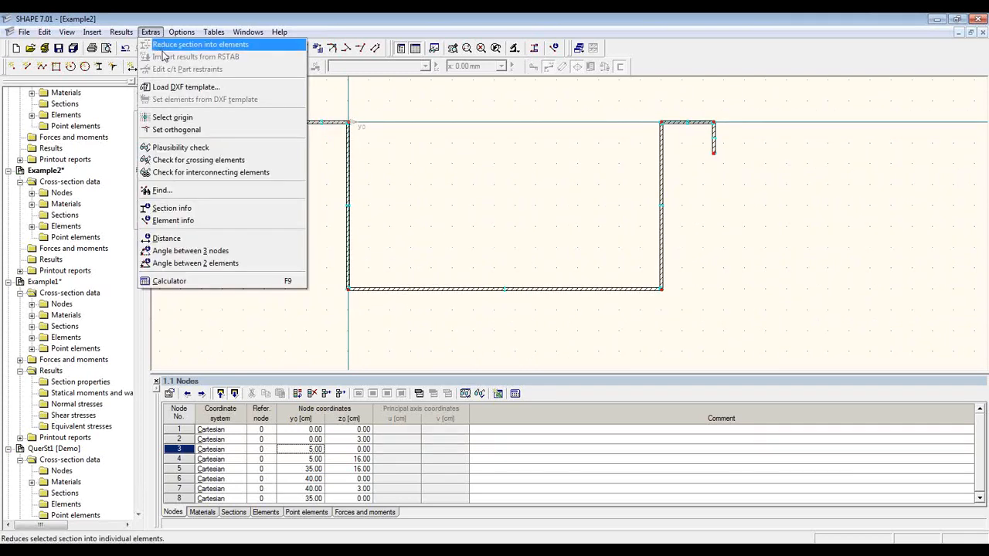
left_click(266, 150)
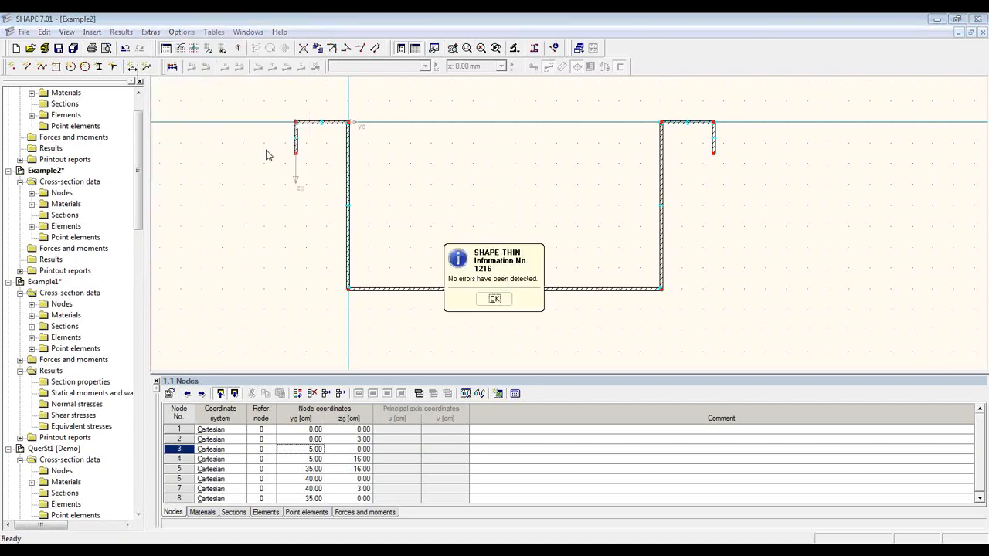
left_click(499, 303)
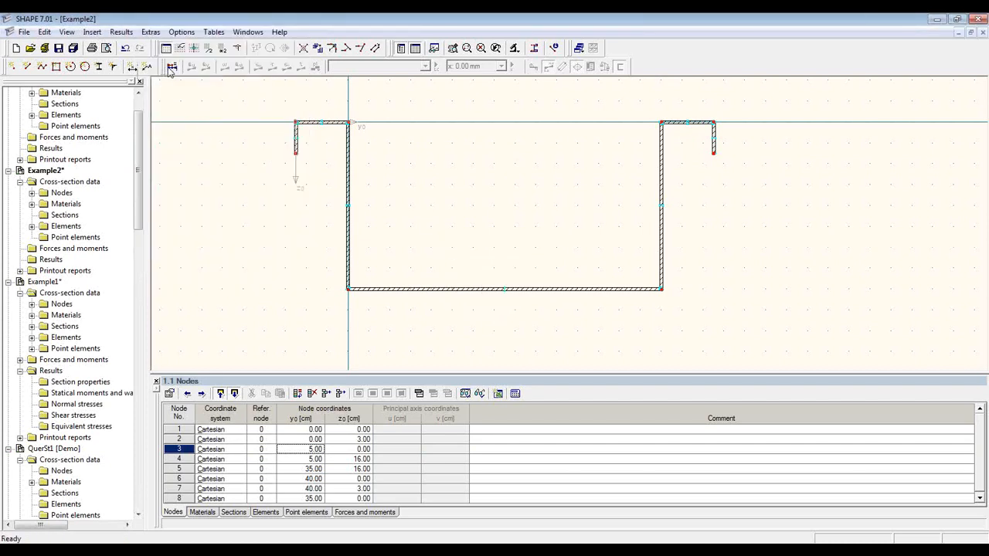
Calculate the cross-section and review its section properties and statical moments, closing with the result diagrams hidden.
left_click(171, 67)
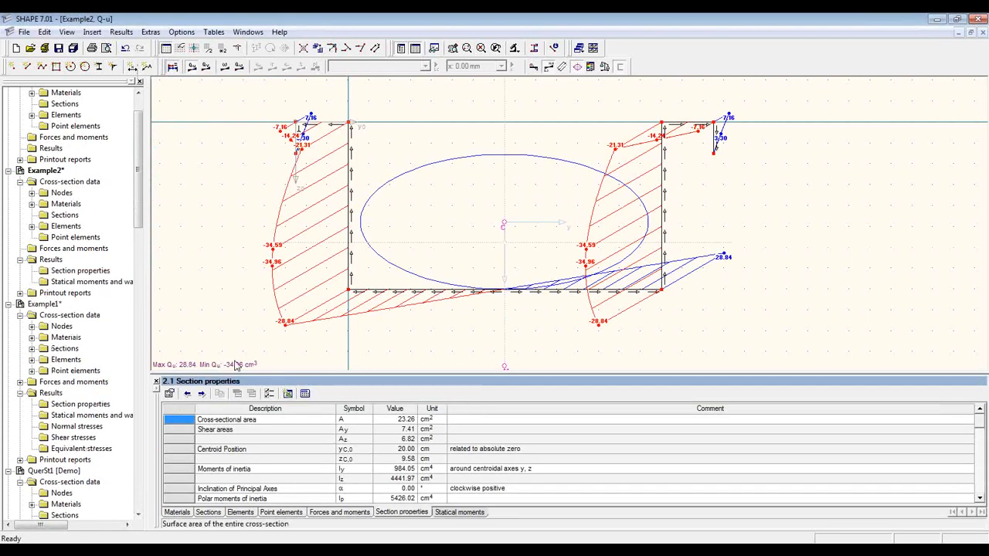
left_click_drag(323, 373, 336, 265)
left_click(473, 514)
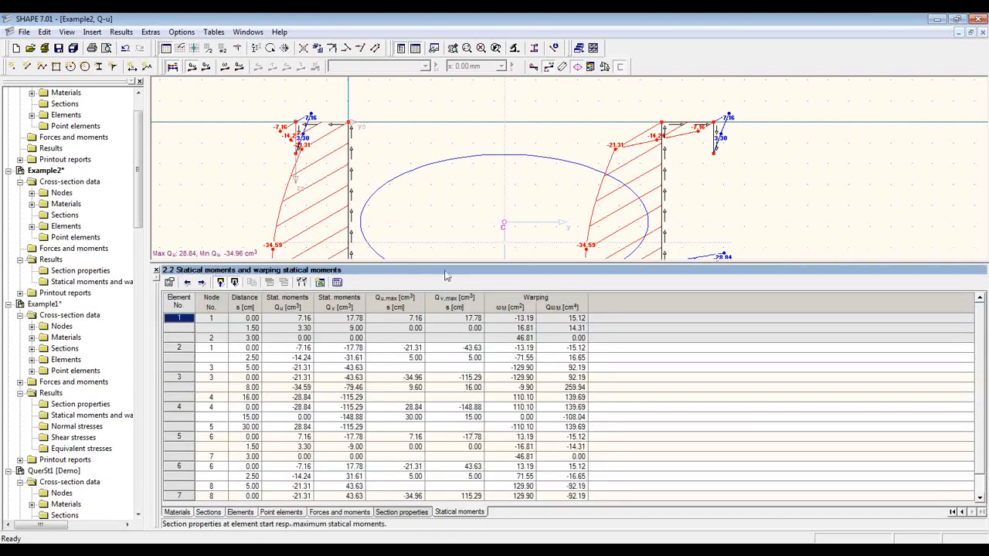
left_click_drag(446, 261, 442, 358)
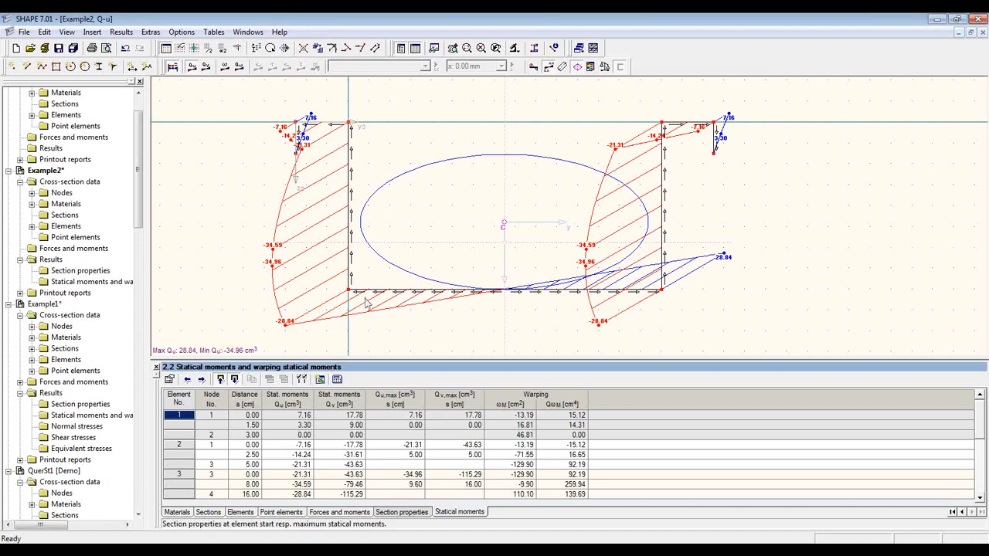
left_click(173, 67)
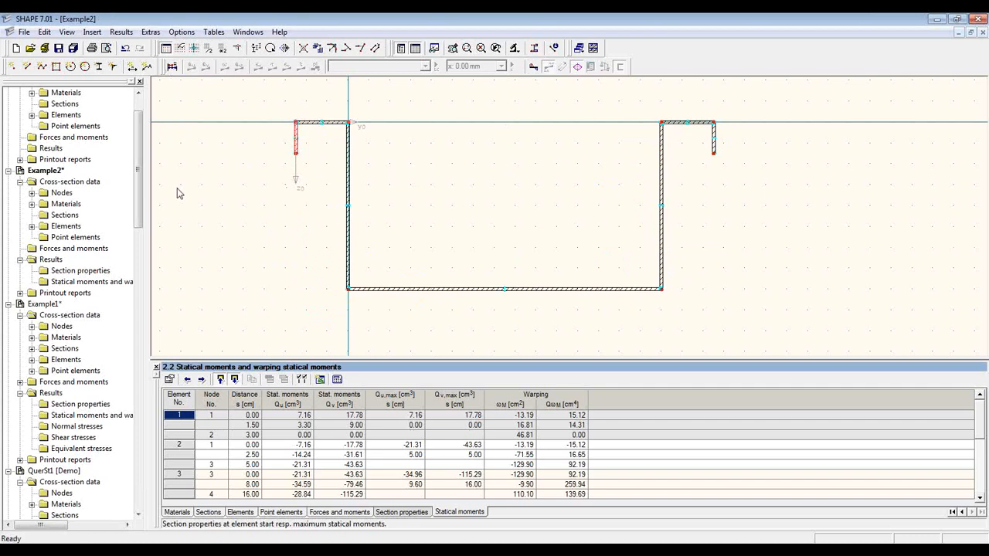
Add dZ dimensions for the lip at the origin and its adjoining web, offset outside the section.
left_click(133, 68)
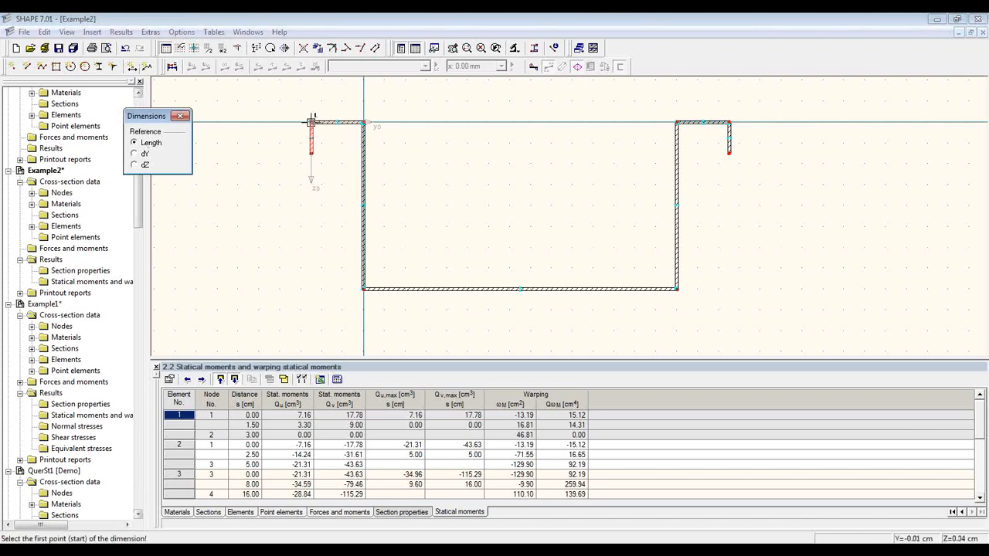
left_click(311, 122)
left_click(311, 153)
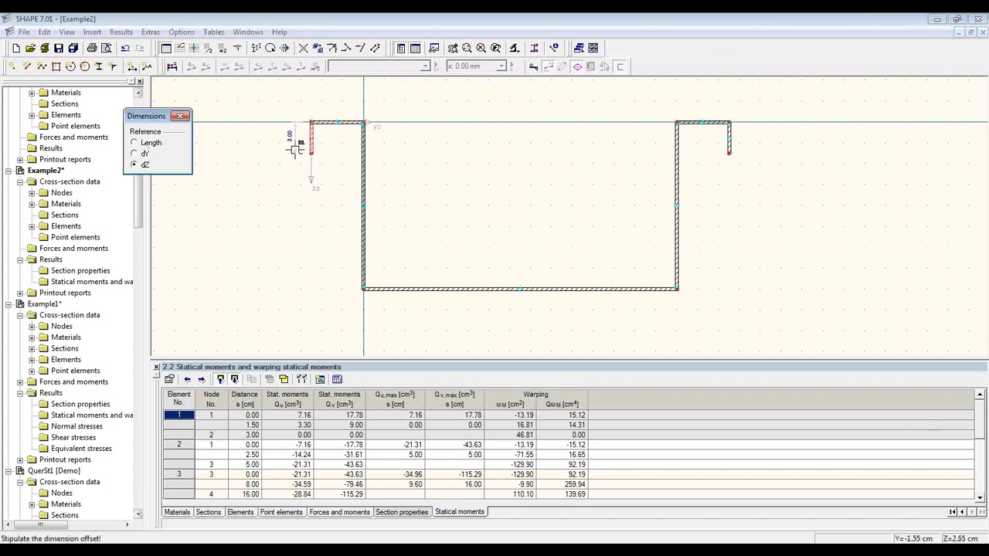
left_click(293, 154)
left_click(363, 123)
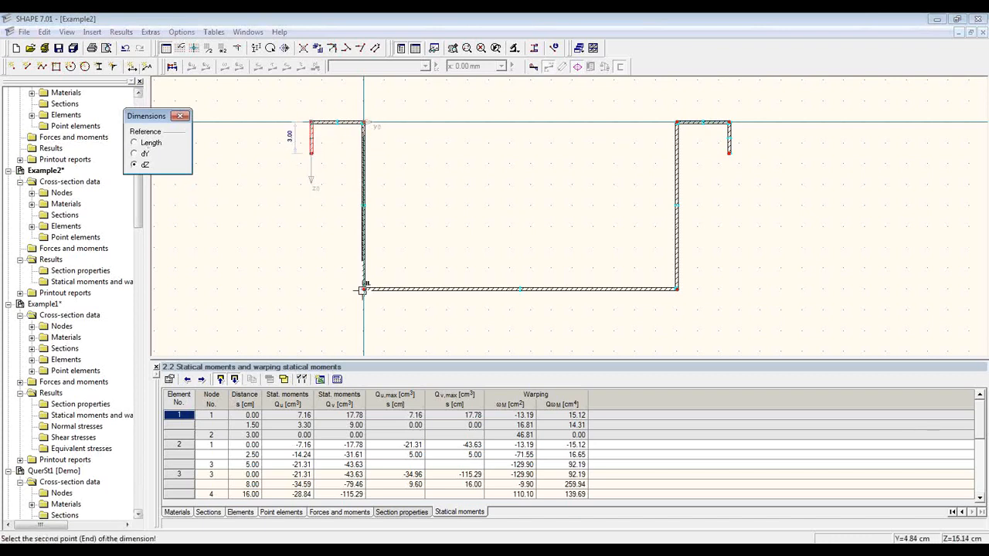
left_click(357, 284)
left_click(268, 299)
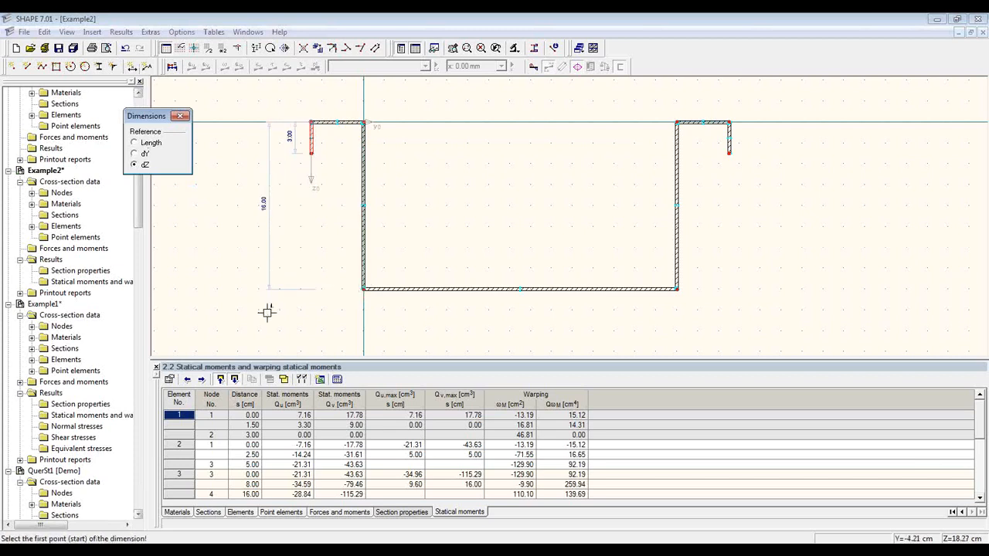
Add a row of dY dimensions above the section for both top flanges and the opening between the webs.
left_click(311, 122)
left_click(363, 122)
left_click(346, 99)
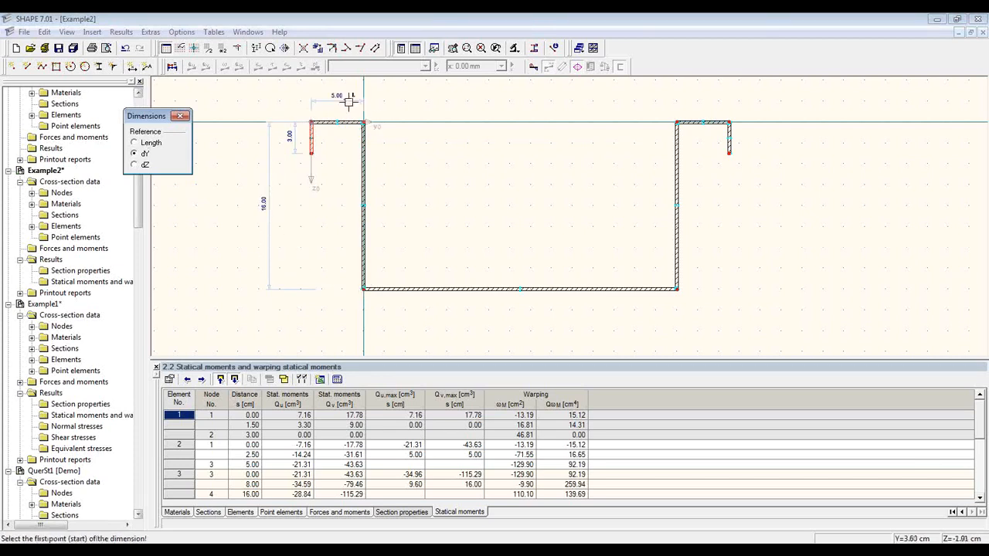
left_click(364, 122)
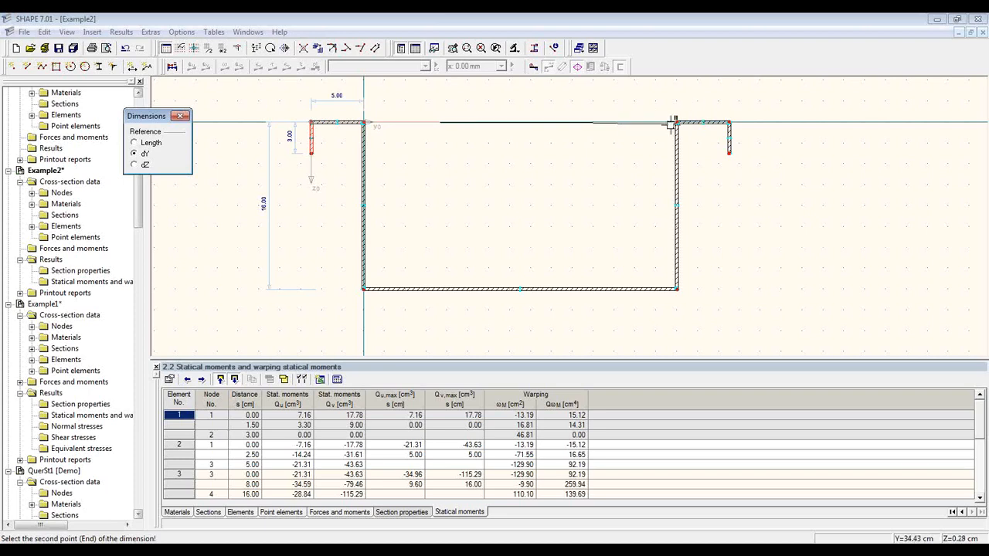
left_click(677, 122)
left_click(631, 100)
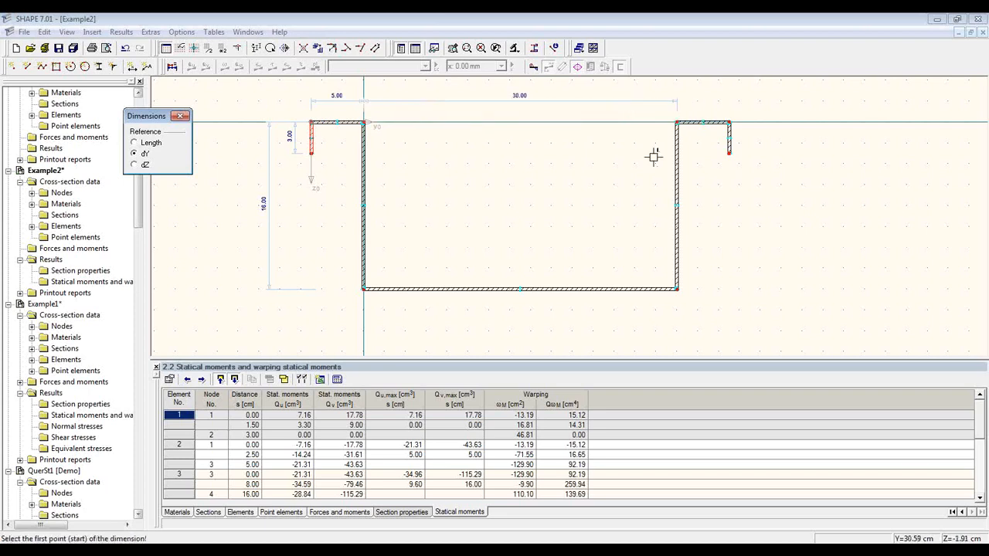
left_click(678, 122)
left_click(729, 121)
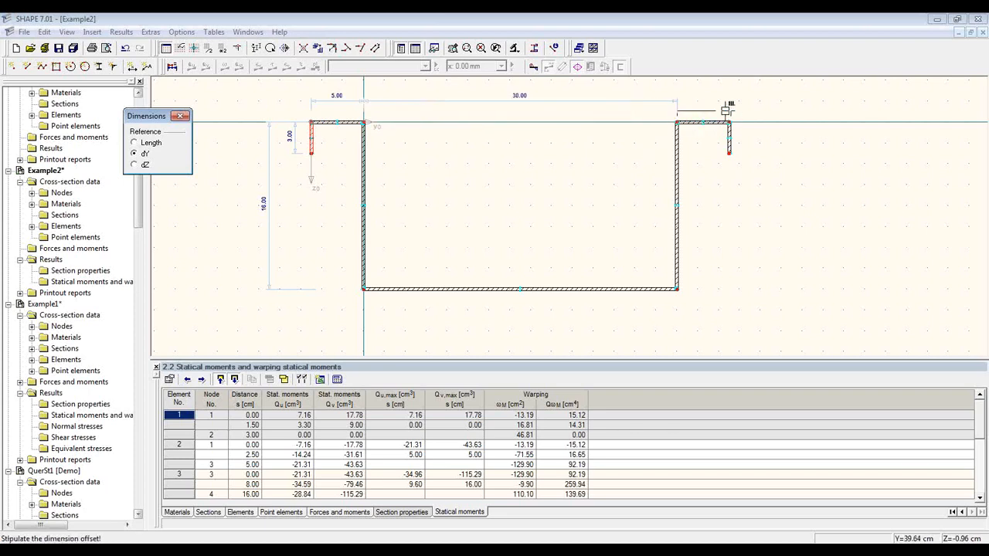
left_click(725, 99)
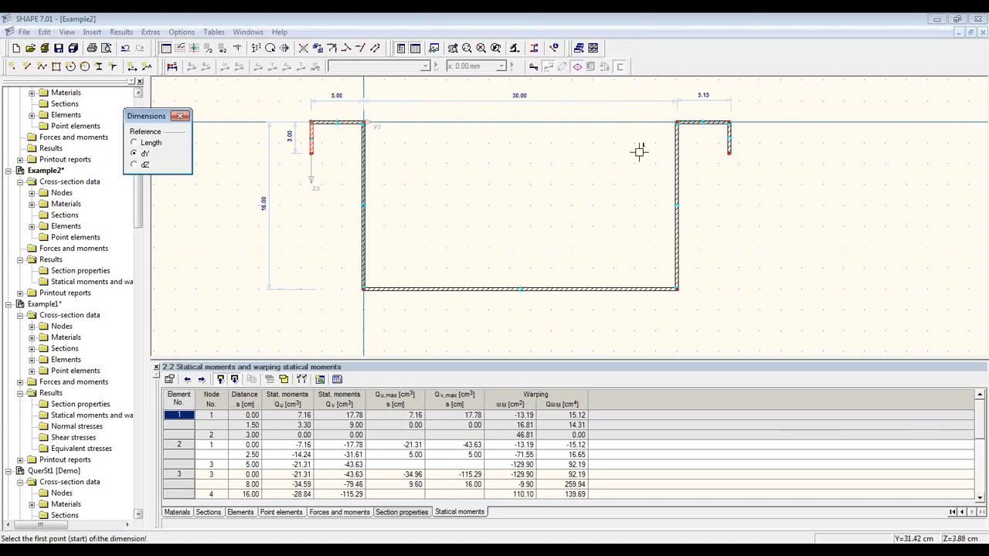
key("Escape")
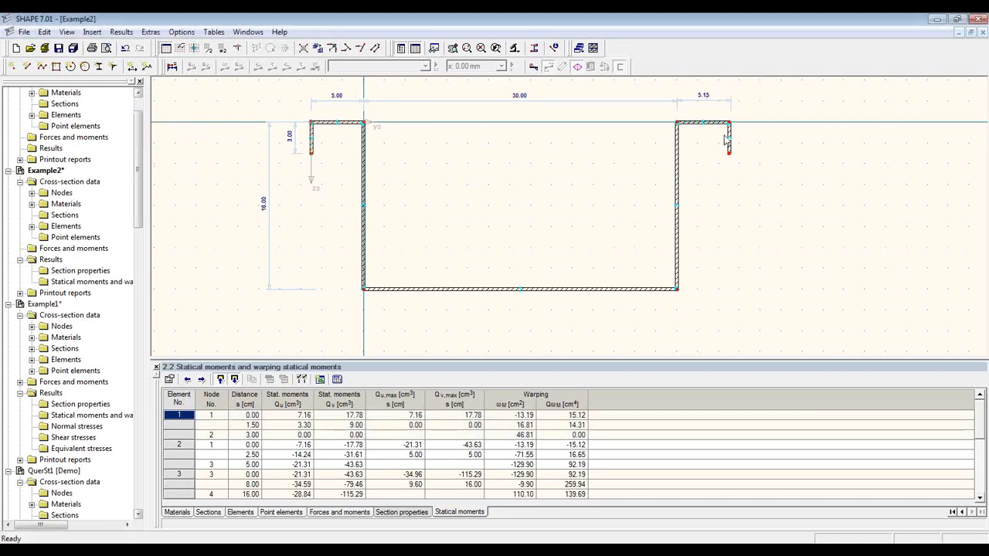
Check the node coordinates in the Nodes table and delete the incorrect 5.15 dimension above the top flange.
left_click(184, 514)
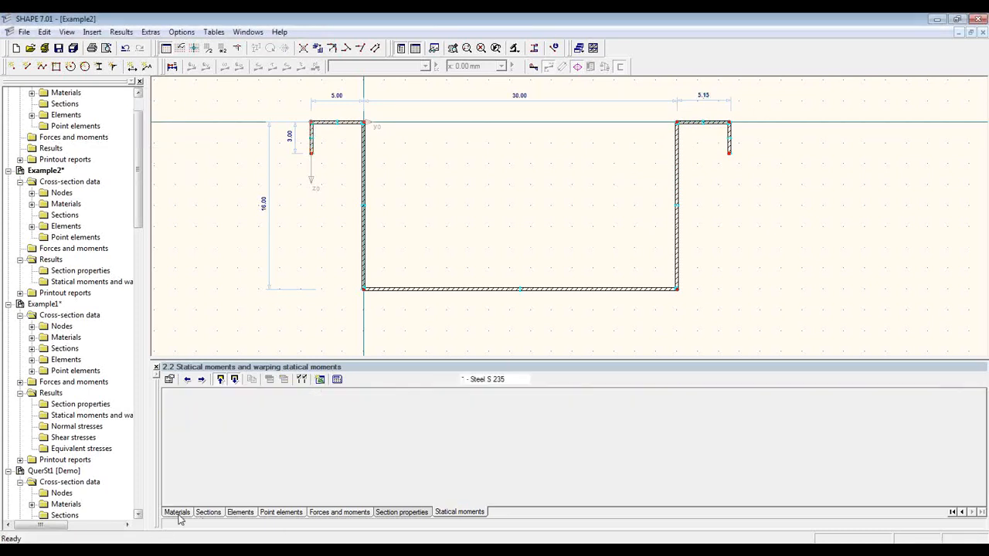
left_click(234, 513)
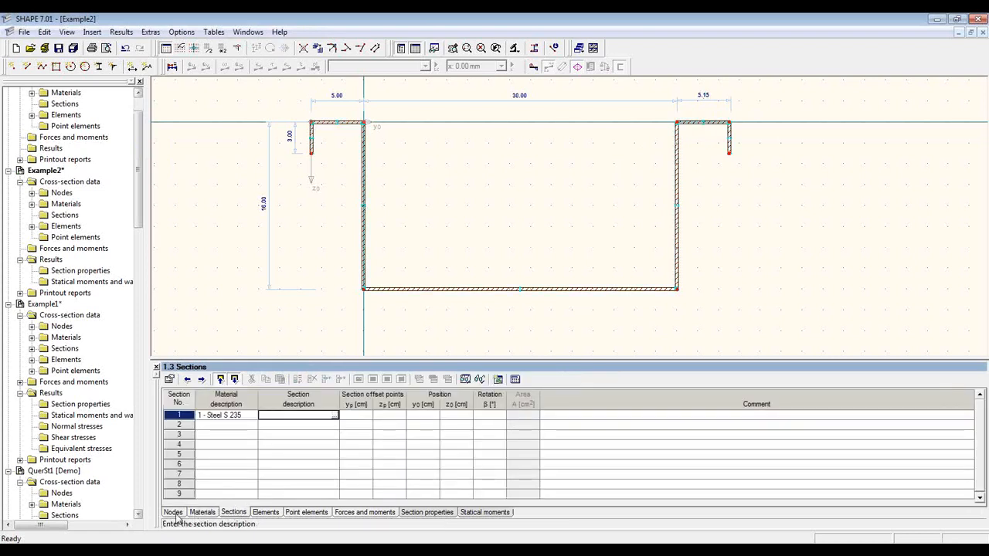
left_click(174, 513)
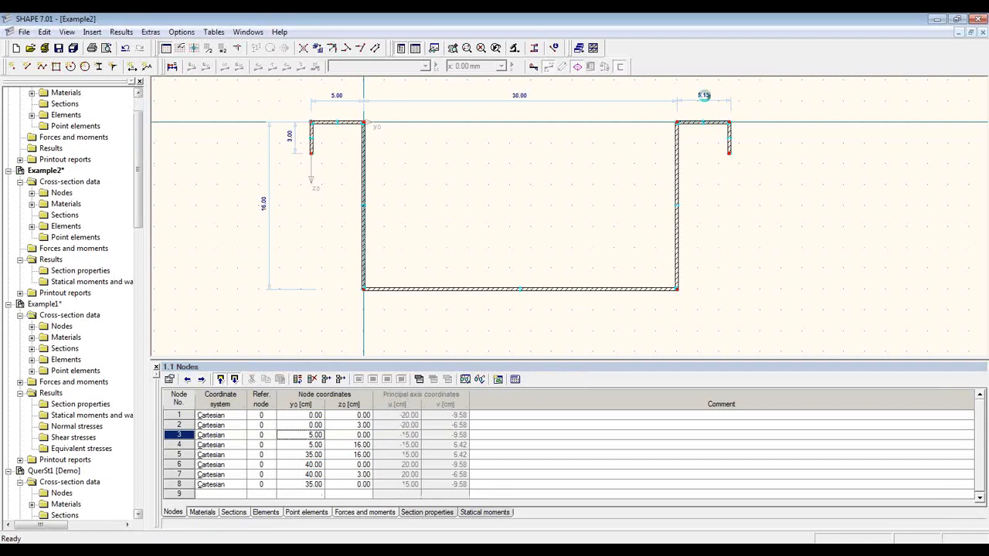
right_click(705, 95)
left_click(713, 114)
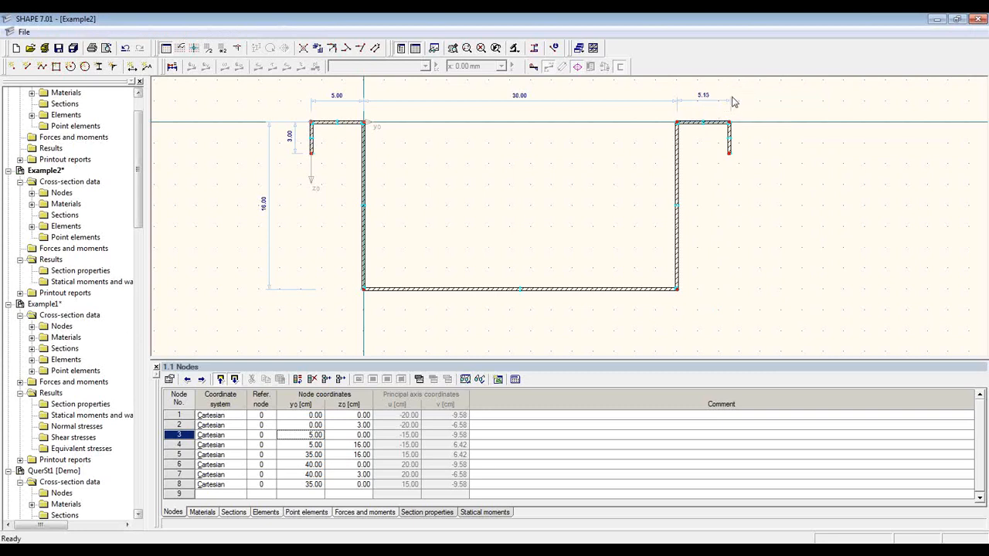
left_click(726, 112)
key("Escape")
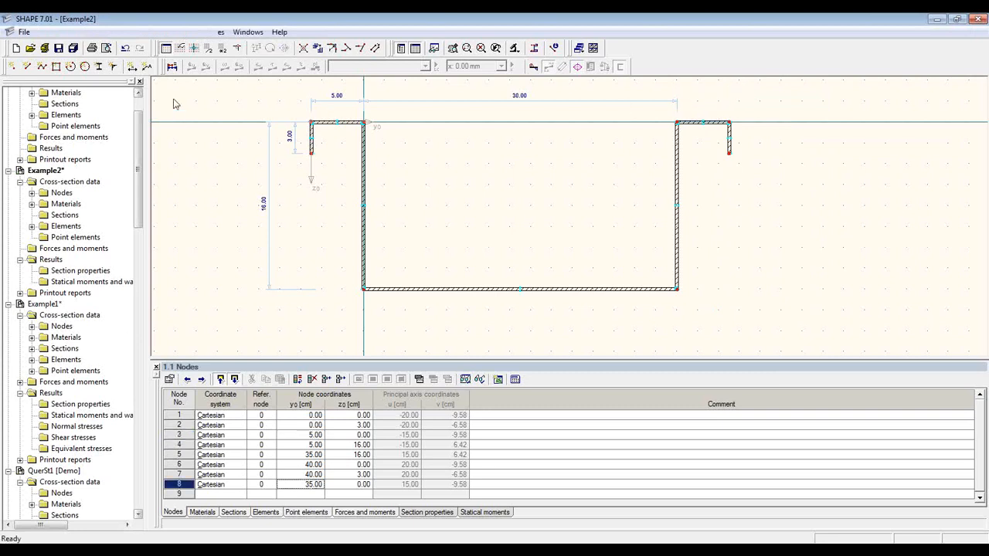
Add a Length dimension between the end nodes of the undimensioned top flange, placed above the section.
left_click(131, 66)
left_click(134, 142)
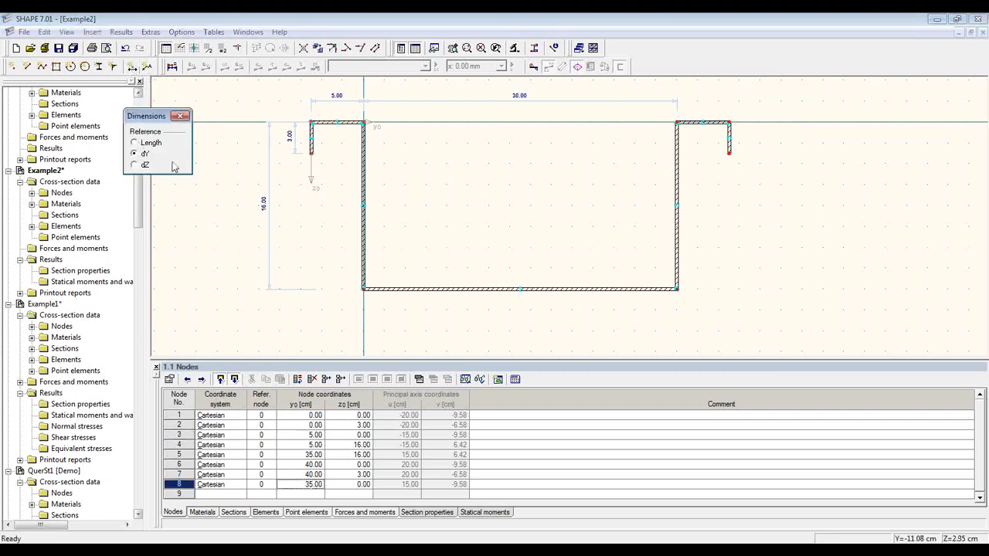
left_click(676, 121)
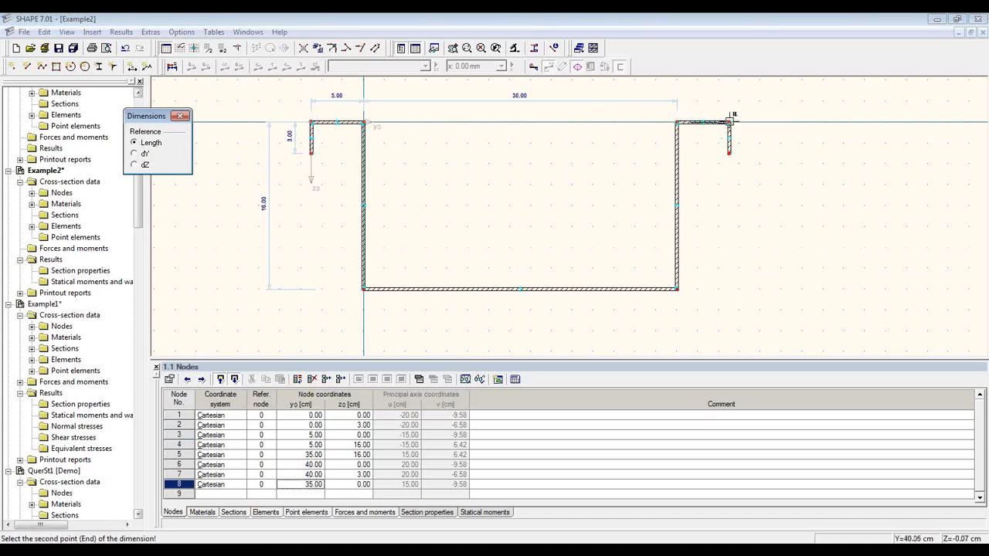
left_click(729, 121)
left_click(722, 101)
key("Escape")
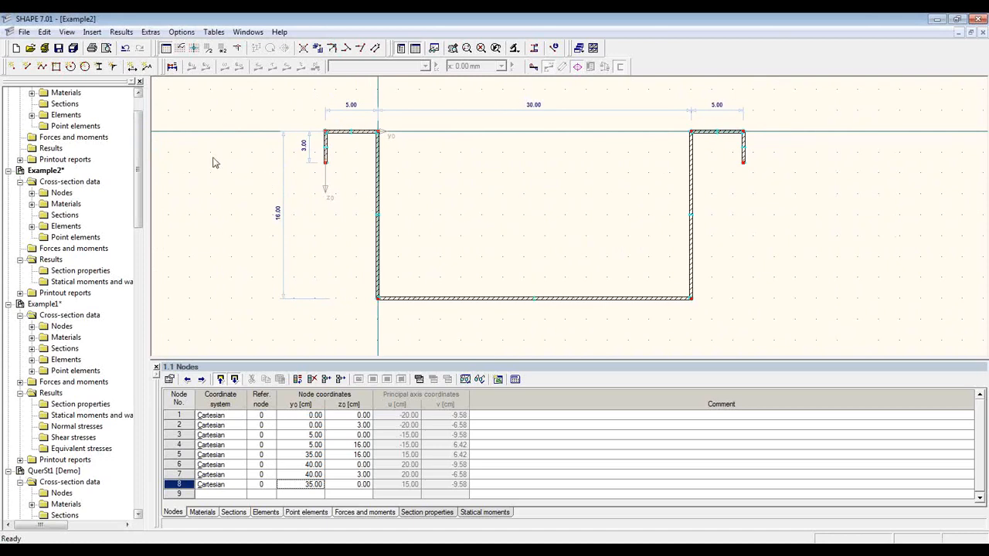
Print the current view to printout report D1 with short form printout off, and close the report without accepting the changes.
left_click(92, 48)
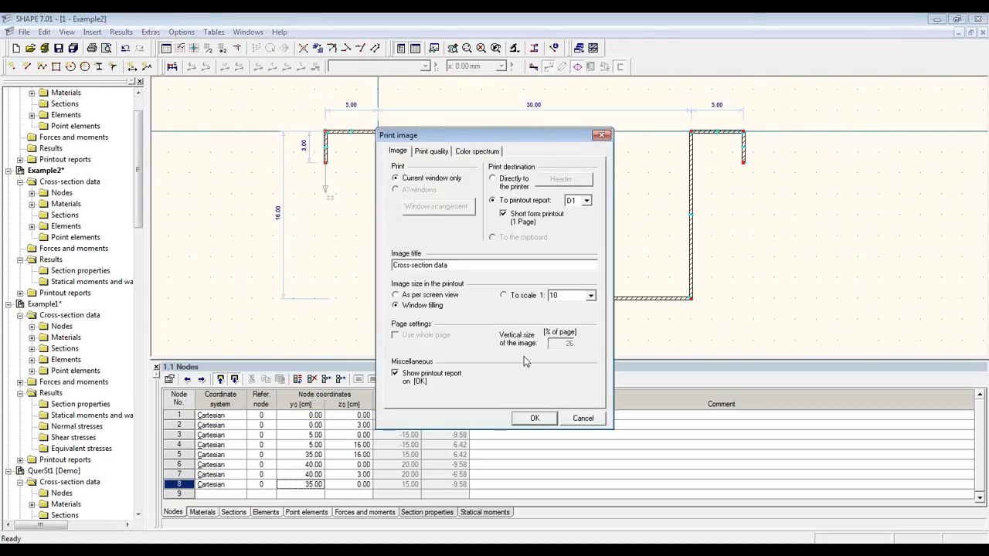
left_click(528, 222)
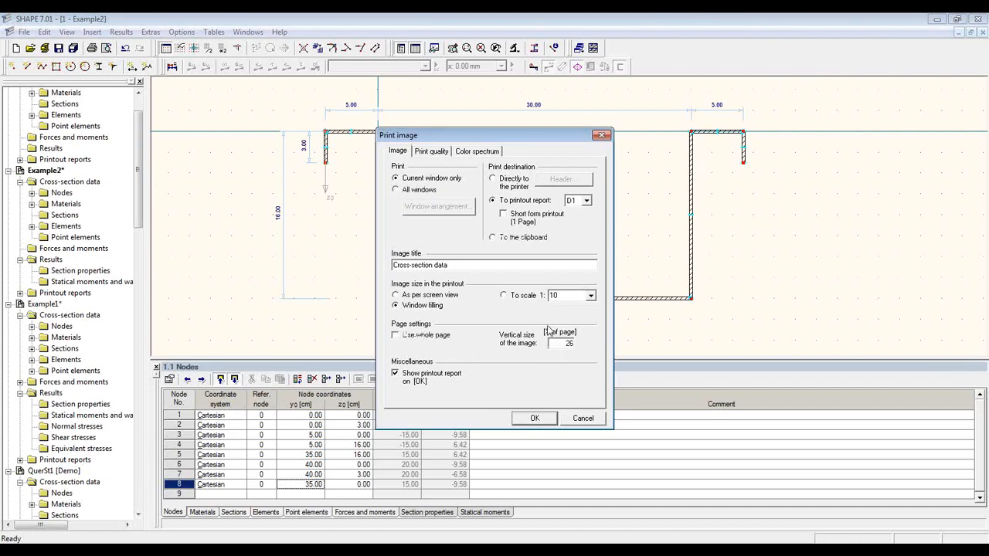
double_click(568, 343)
left_click(535, 418)
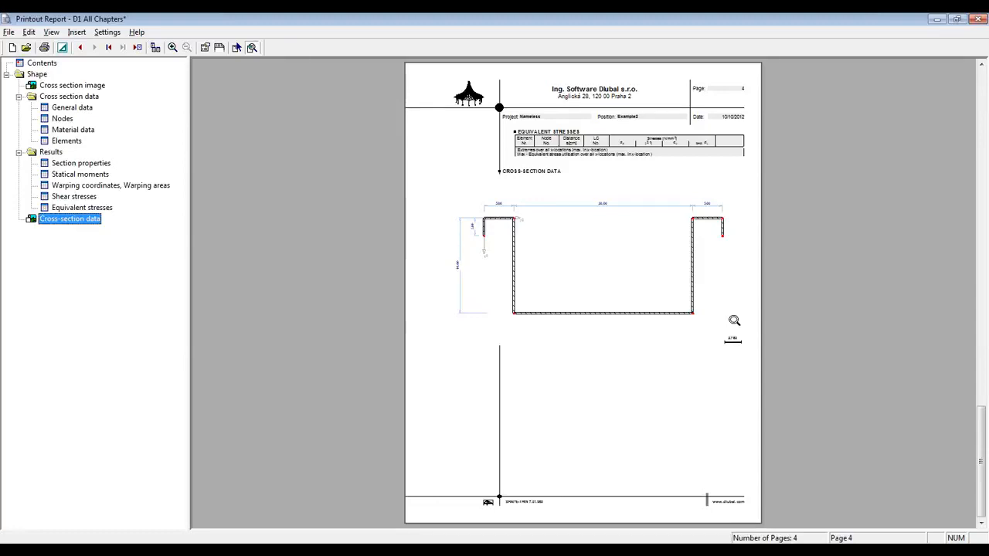
left_click(979, 19)
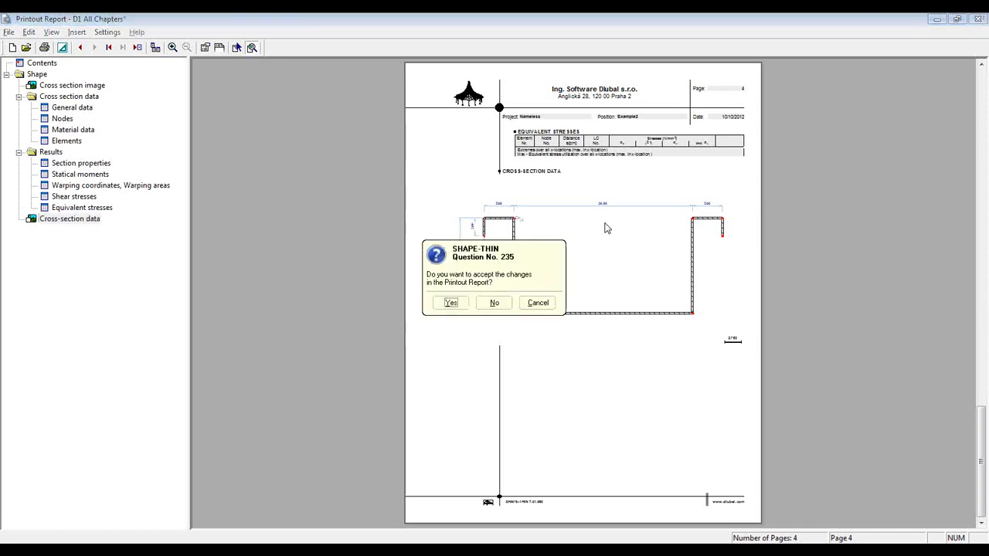
left_click(495, 303)
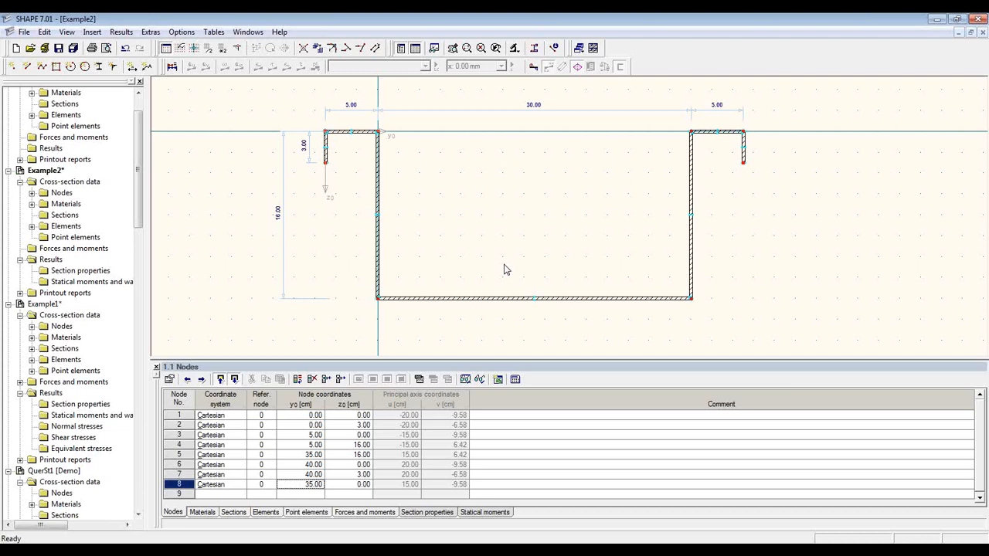
left_click(980, 64)
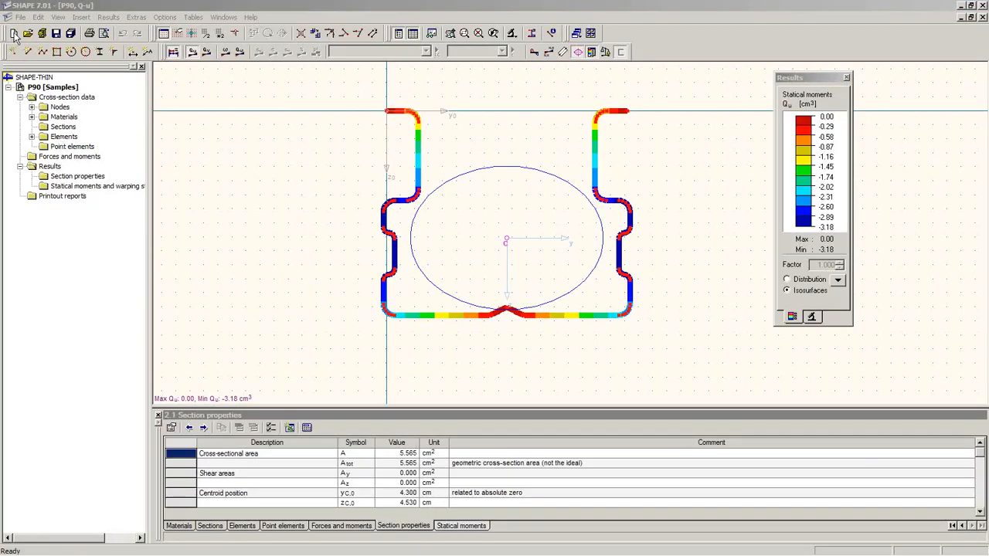
Create a new cross-section named 10-2 in the Samples project and expand its materials in the project tree.
left_click(14, 35)
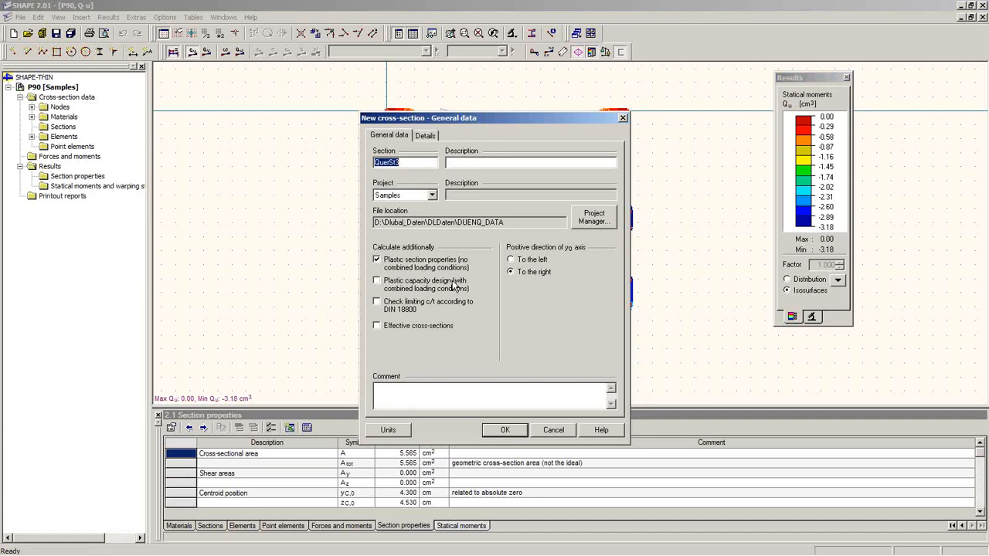
type("10-2")
left_click(506, 431)
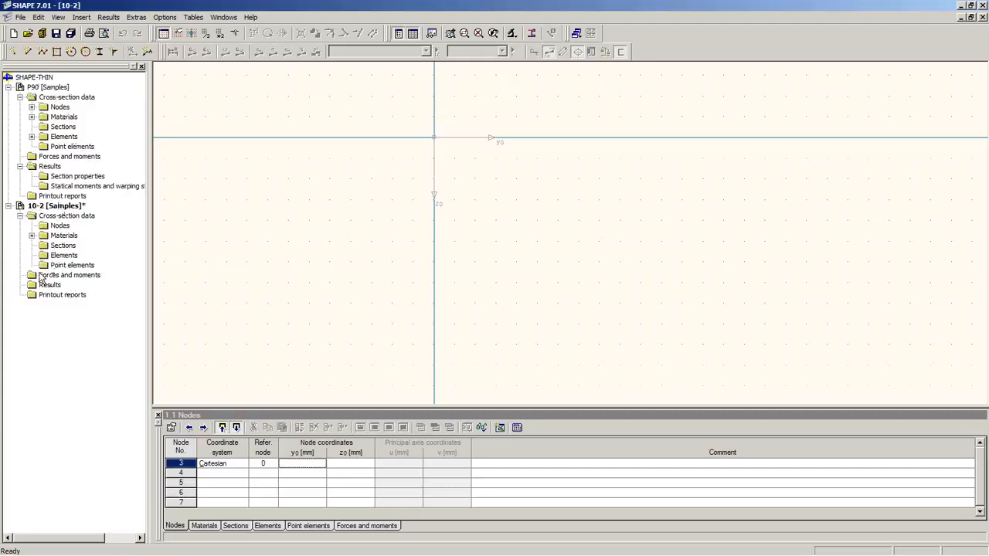
left_click(31, 236)
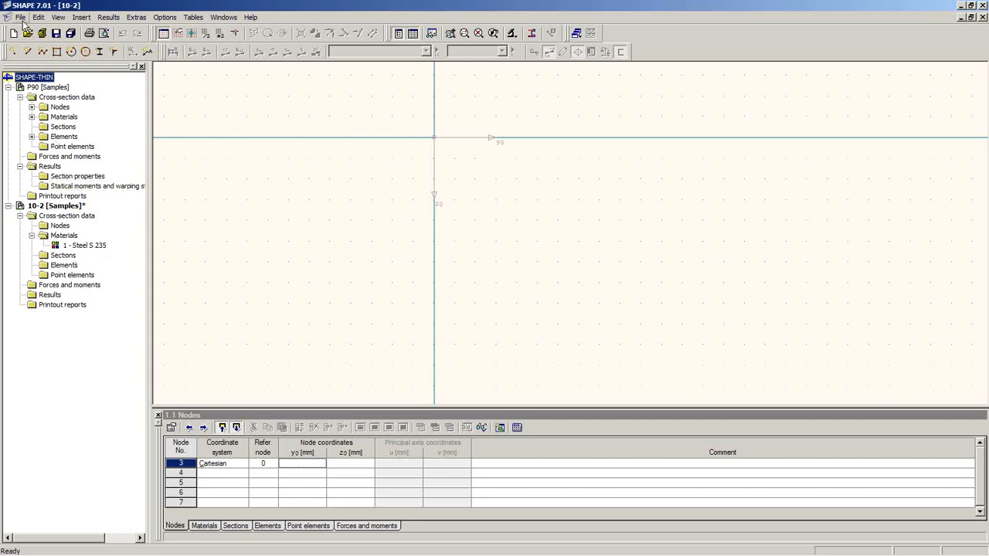
Load the drawing Z240.dxf as a DXF template for the new cross-section.
left_click(21, 17)
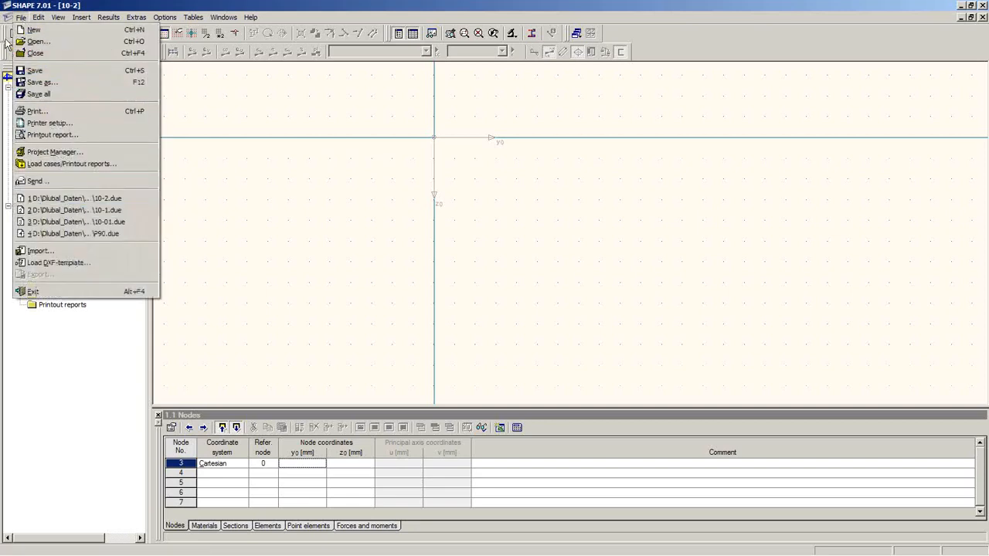
left_click(45, 263)
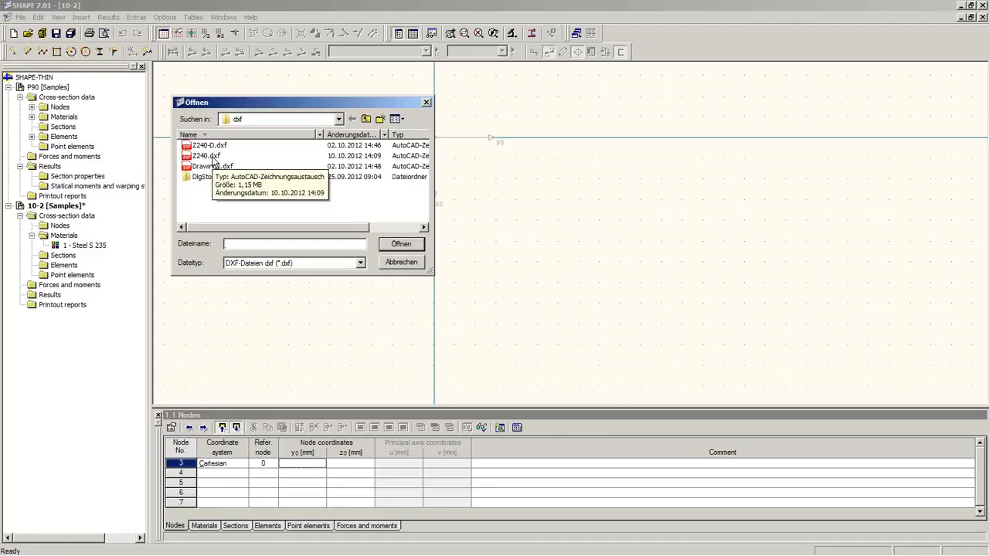
left_click(215, 156)
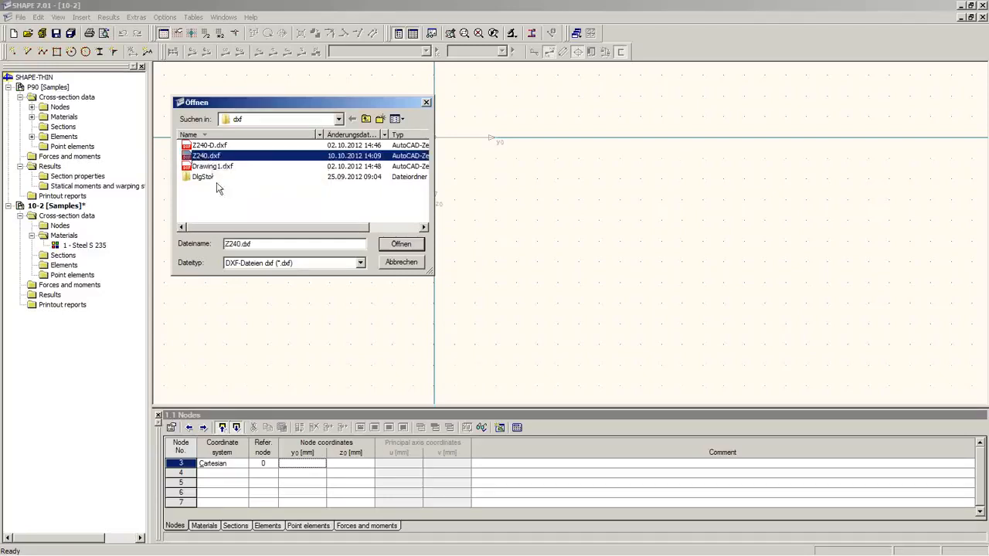
left_click(400, 245)
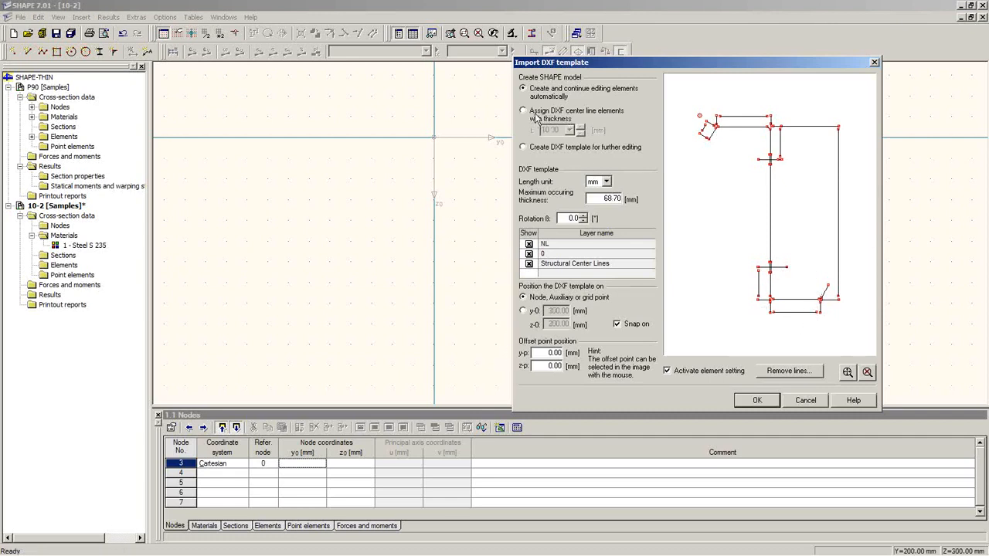
Hide layers NL and 0 in the DXF template so only the Structural Center Lines layer is imported.
left_click(528, 244)
left_click(529, 254)
left_click(528, 244)
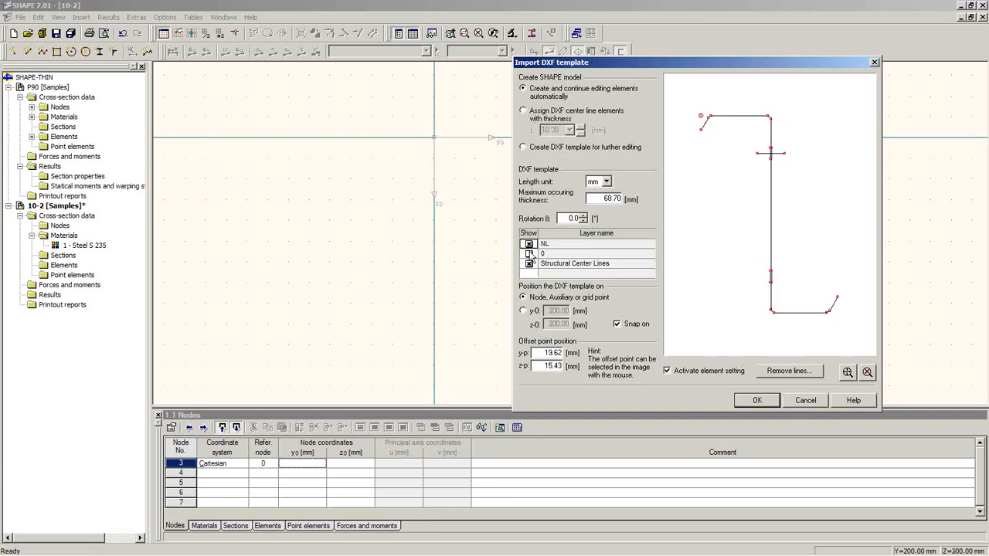
left_click(528, 254)
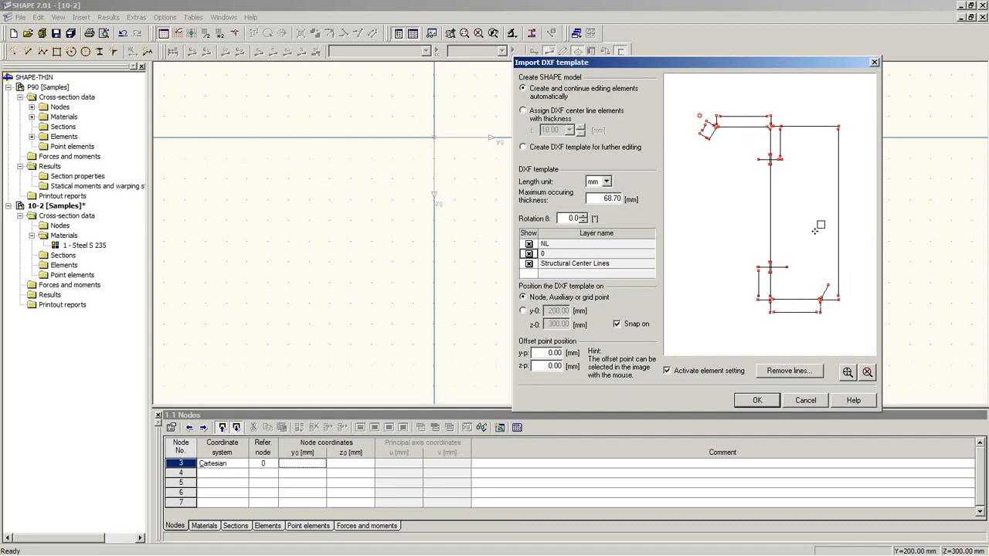
left_click(529, 253)
left_click(529, 244)
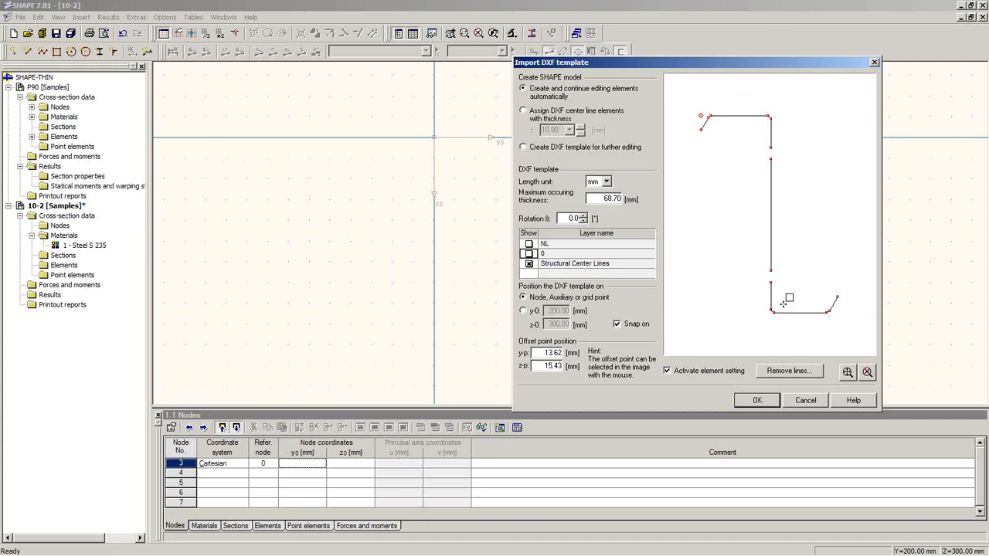
Assign the DXF center line elements a thickness of 3 mm and place the template at the coordinate origin.
left_click(528, 111)
double_click(563, 130)
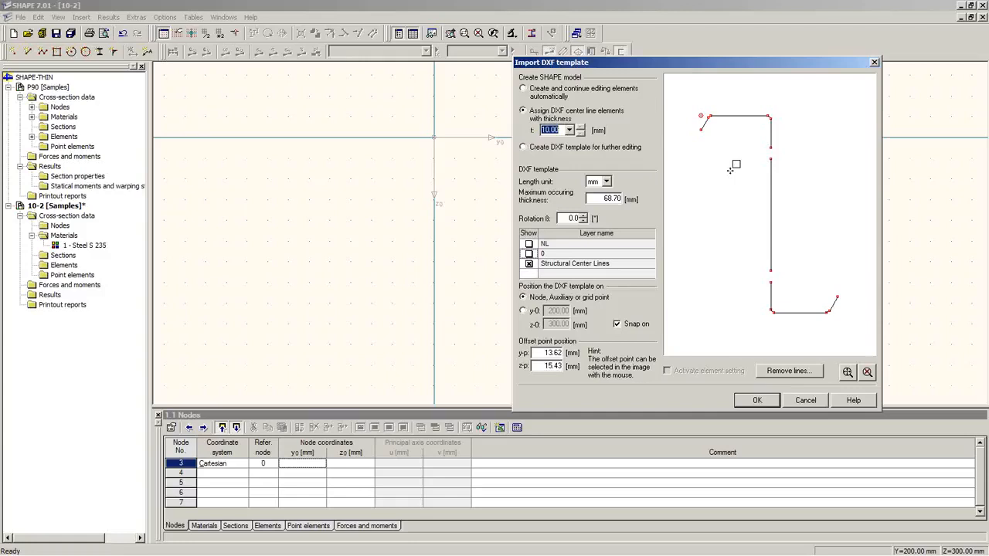
type("3")
left_click(694, 122)
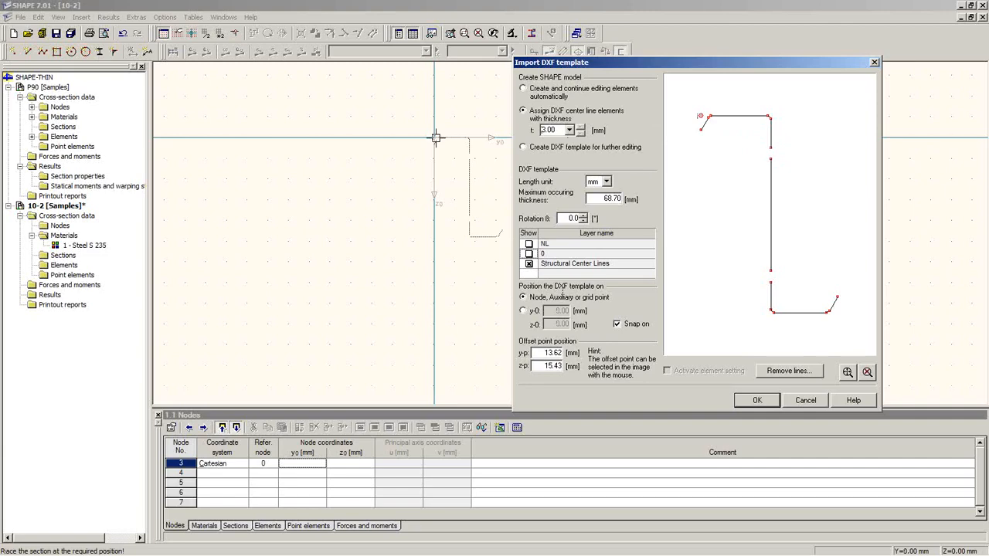
left_click(435, 138)
Examine the imported elements, including the properties of the arc between the upper lip and flange, and the gap in the web.
scroll(525, 269, "up", 2)
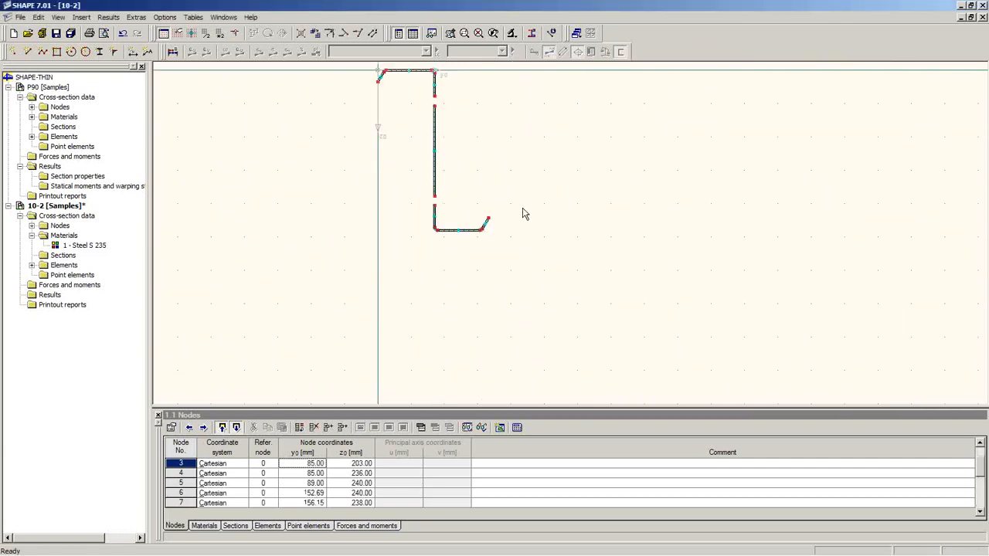
scroll(522, 209, "down", 1)
middle_click_drag(523, 208, 559, 304)
scroll(548, 305, "up", 3)
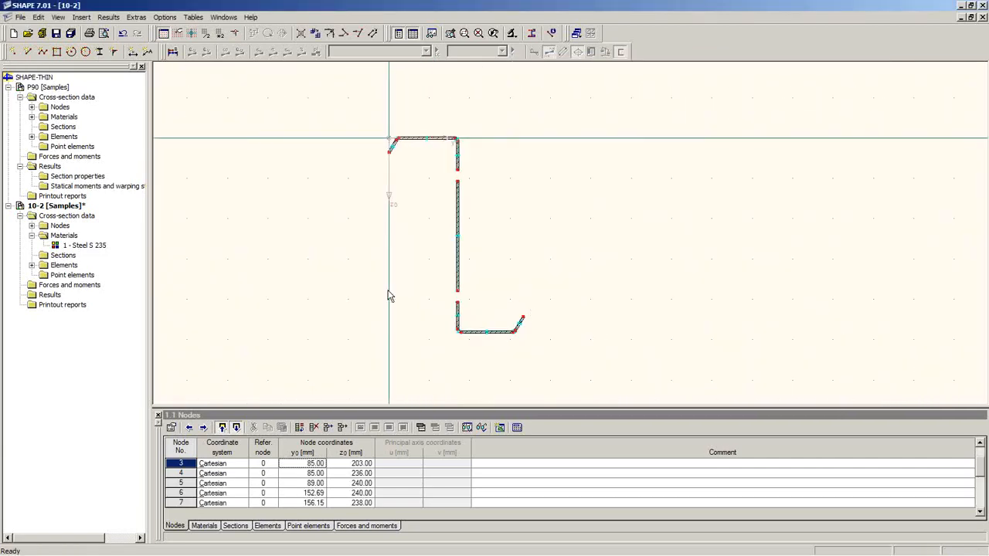
scroll(396, 217, "up", 6)
middle_click_drag(413, 174, 392, 280)
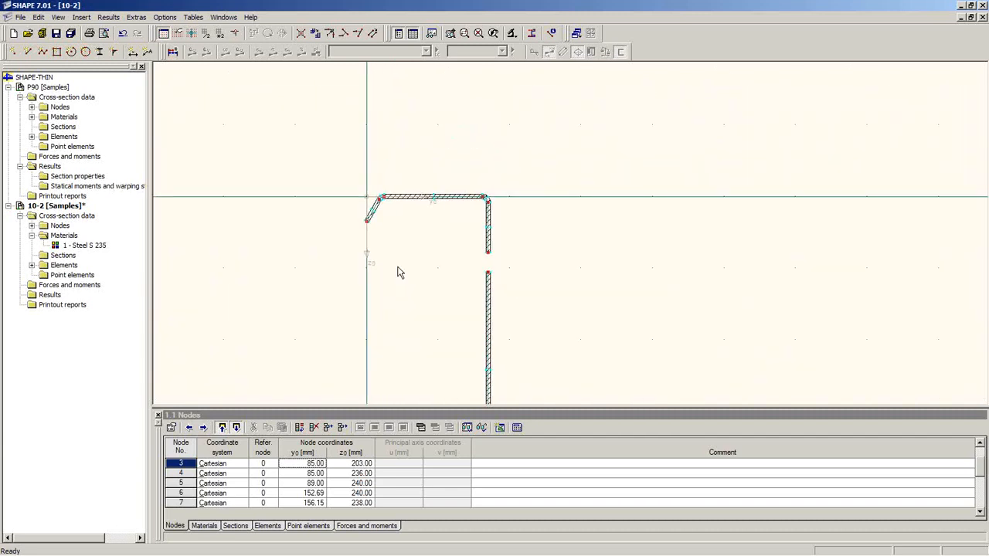
scroll(399, 245, "up", 4)
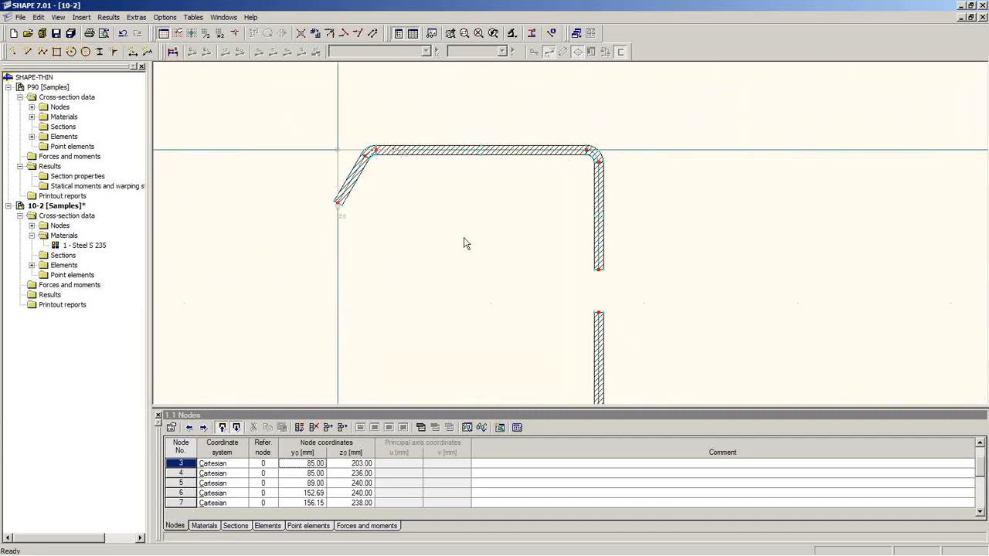
scroll(371, 208, "up", 3)
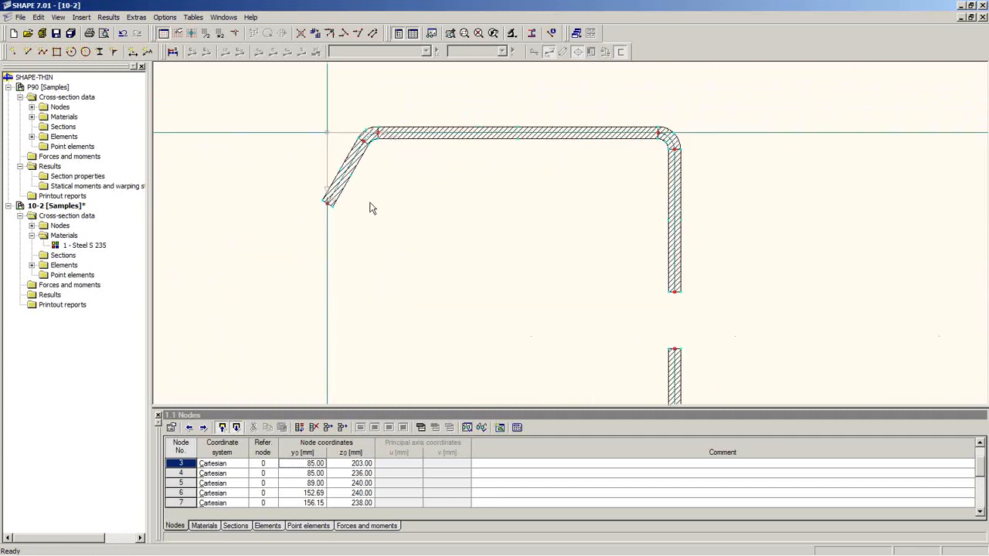
middle_click_drag(442, 190, 409, 264)
scroll(386, 254, "up", 1)
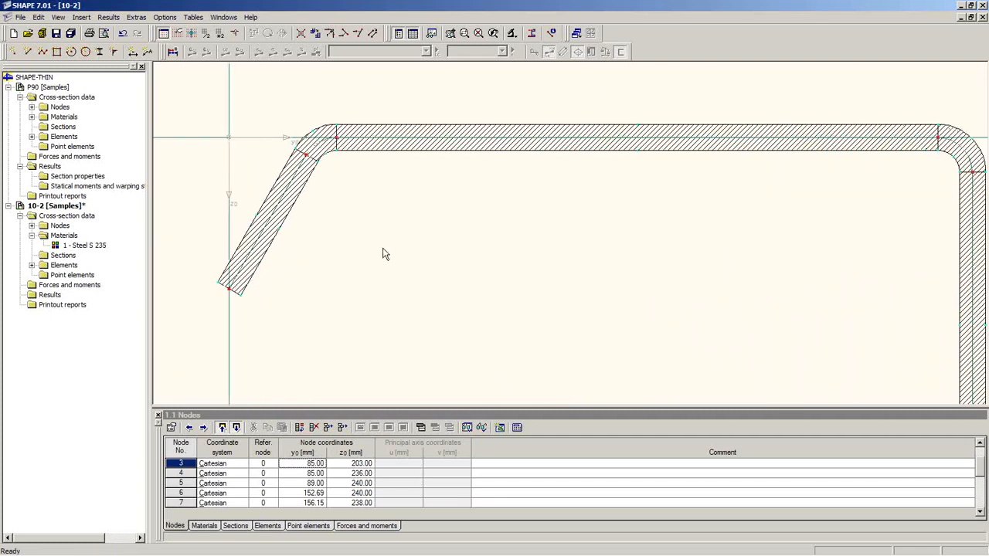
double_click(326, 137)
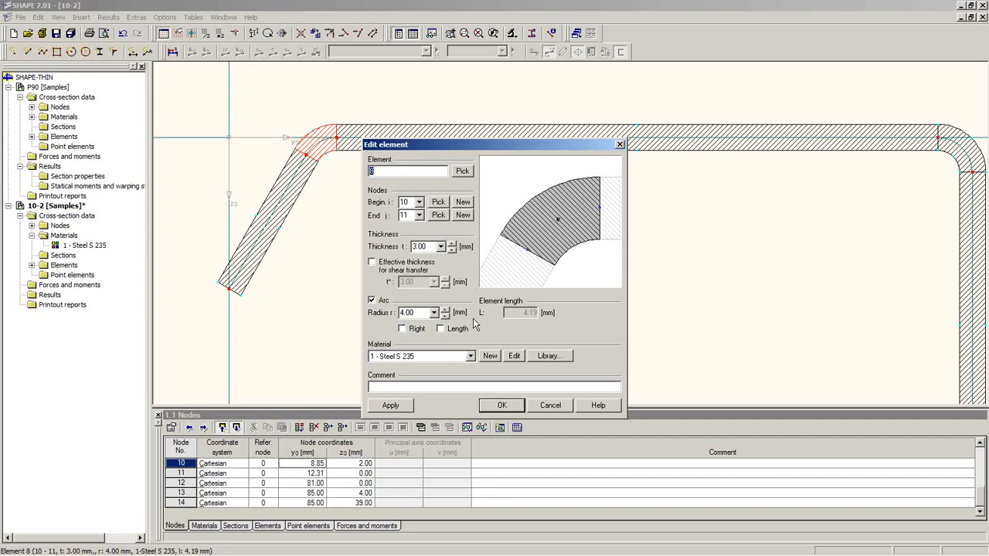
left_click(550, 406)
scroll(548, 342, "down", 4)
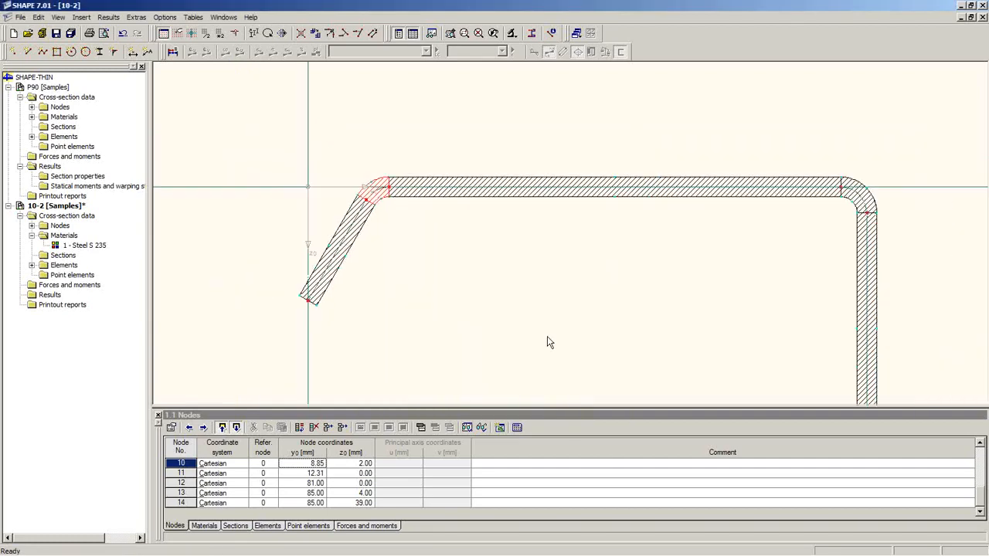
scroll(629, 315, "up", 3)
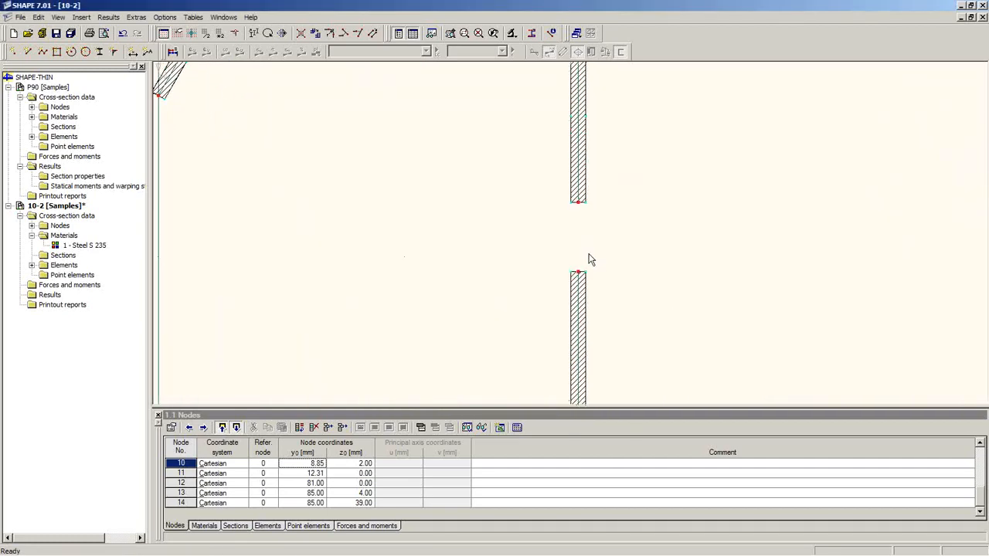
Close both gaps in the web by moving the middle web element's end nodes onto the adjacent upper and lower web nodes at z 39 and 203 mm.
scroll(589, 258, "down", 4)
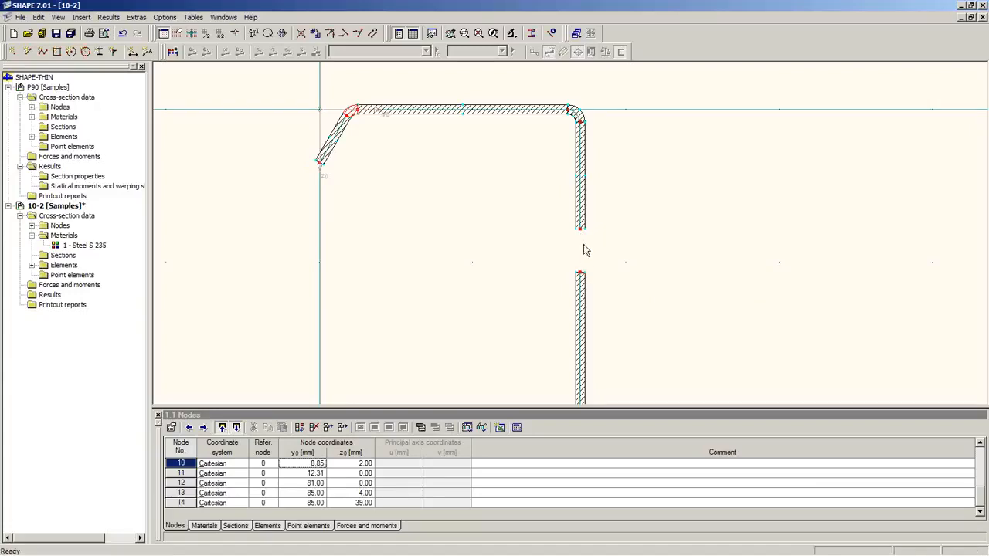
left_click_drag(581, 273, 581, 230)
scroll(609, 283, "down", 2)
middle_click_drag(608, 287, 540, 108)
scroll(563, 285, "down", 2)
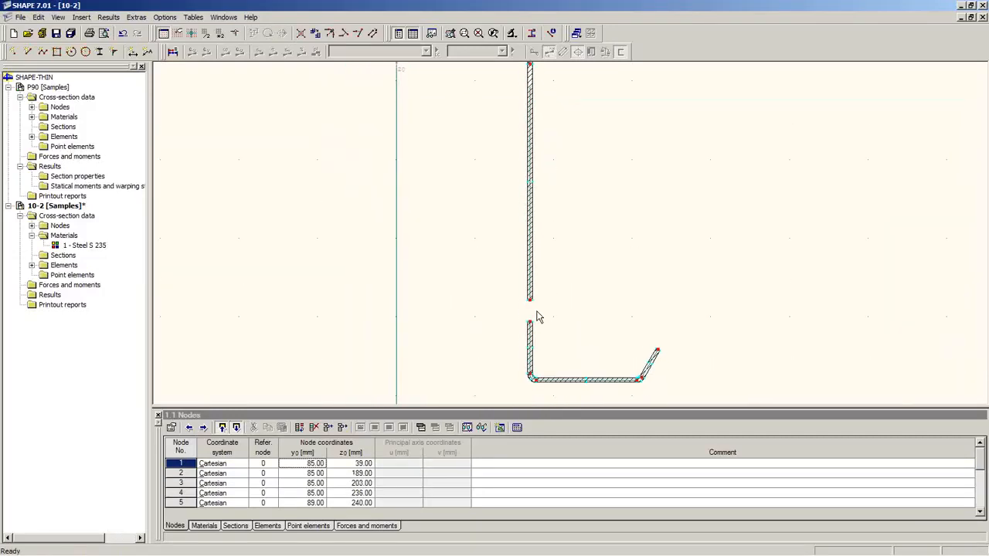
mouse_move(530, 302)
left_mouse_down()
mouse_move(541, 316)
mouse_move(530, 321)
left_mouse_up()
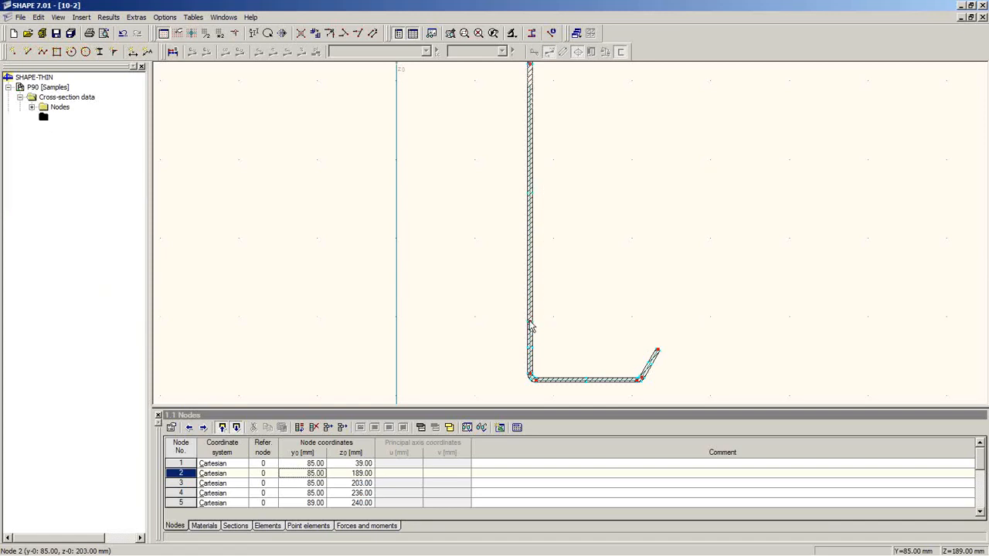
scroll(540, 337, "up", 2)
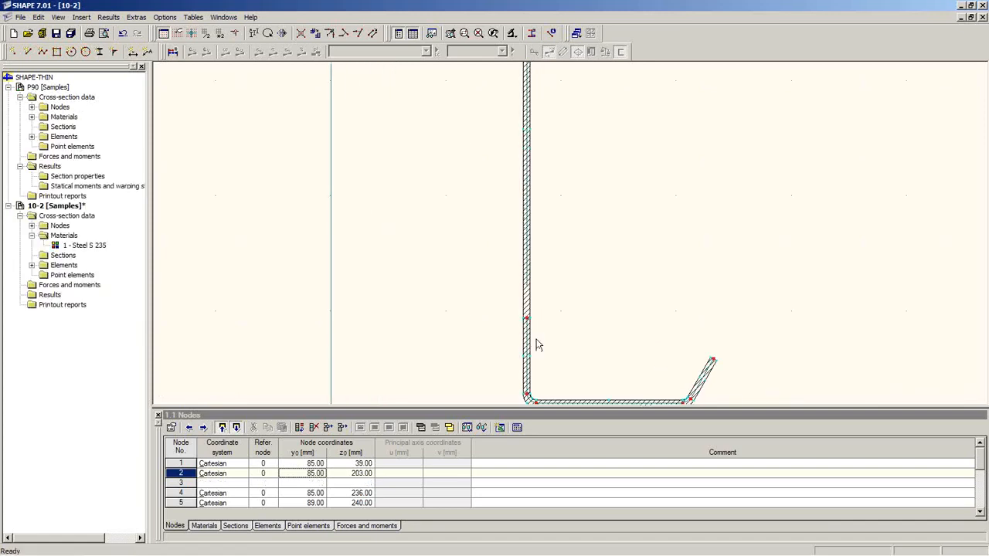
scroll(563, 309, "down", 1)
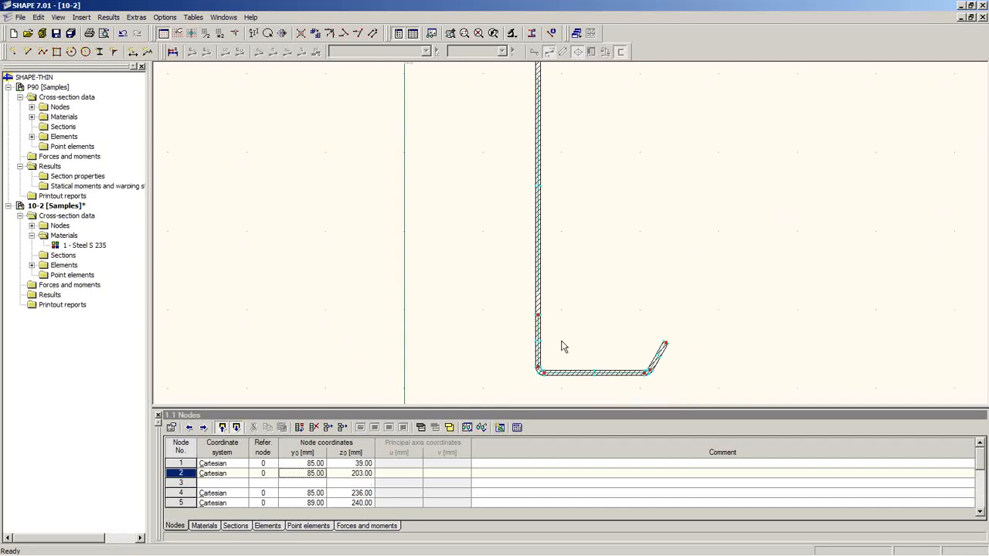
Calculate cross-section 10-2 and show its section properties in a detached tables window beside the section.
middle_click_drag(580, 362, 582, 294)
scroll(554, 332, "up", 6)
scroll(549, 319, "down", 5)
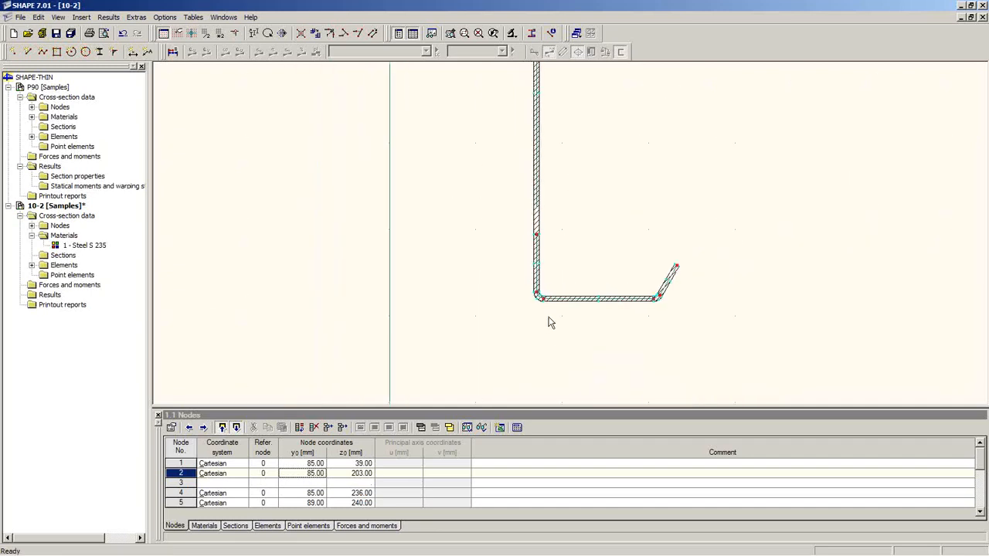
scroll(550, 313, "down", 8)
mouse_move(565, 258)
middle_mouse_down()
mouse_move(514, 321)
mouse_move(520, 292)
middle_mouse_up()
scroll(516, 309, "up", 2)
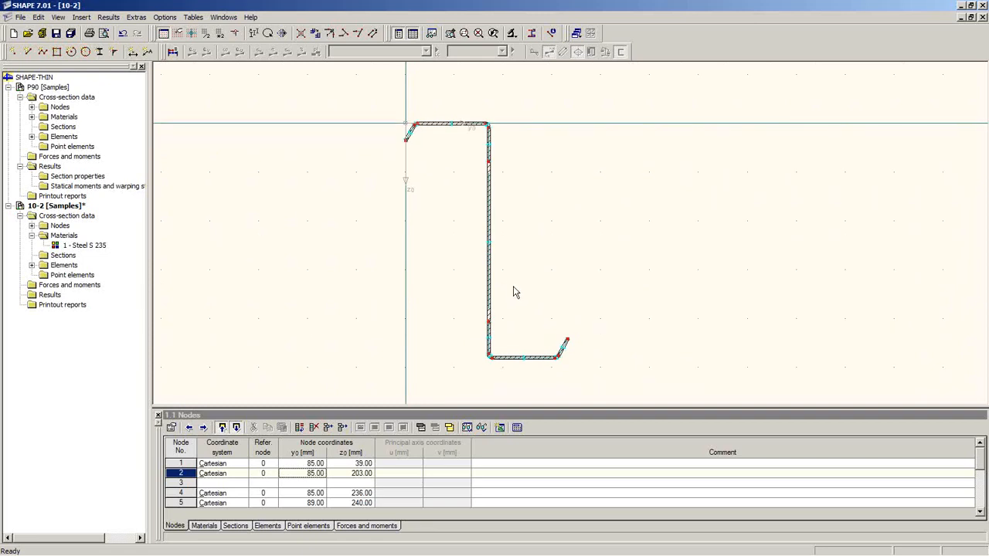
left_click(173, 52)
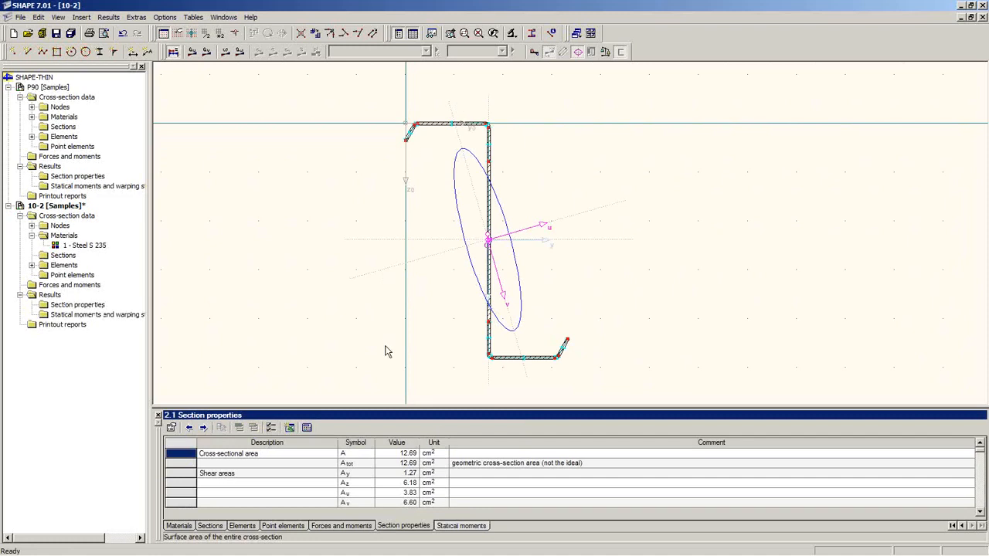
double_click(398, 418)
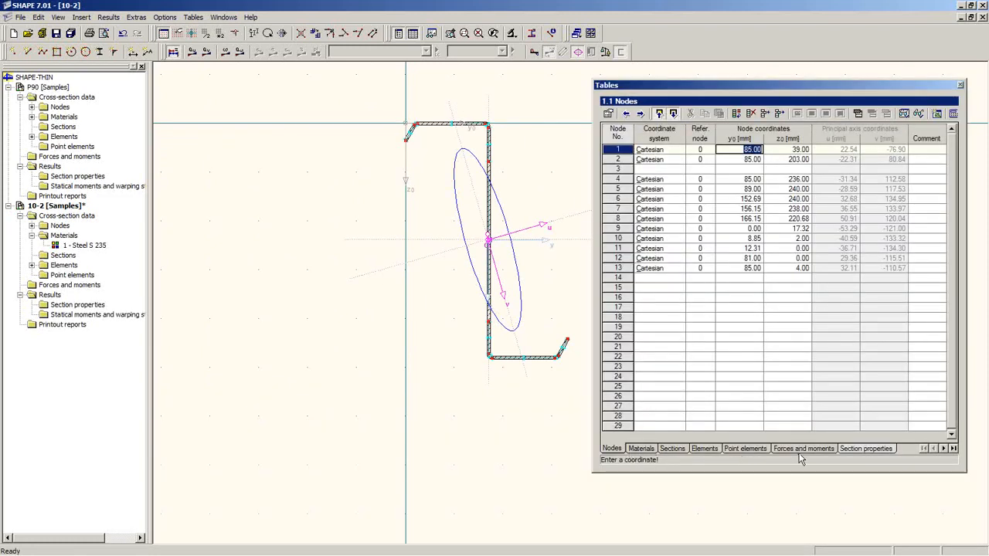
left_click(862, 449)
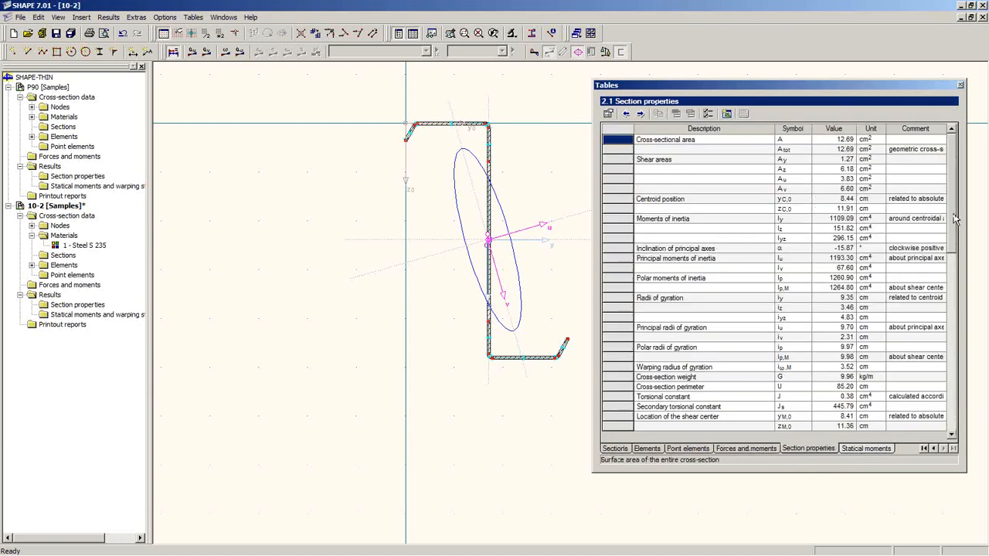
mouse_move(954, 219)
left_mouse_down()
mouse_move(954, 294)
mouse_move(953, 177)
left_mouse_up()
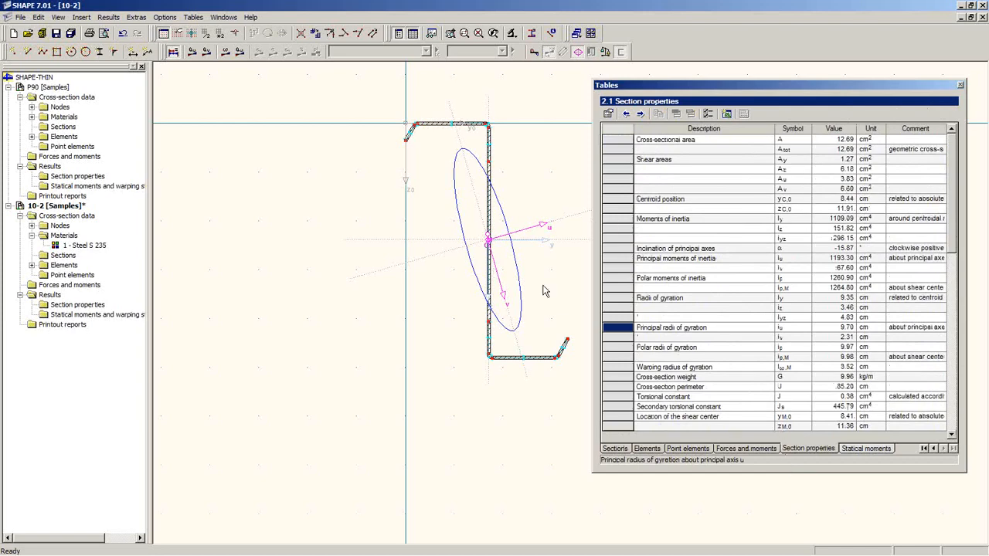
middle_click_drag(565, 290, 459, 318)
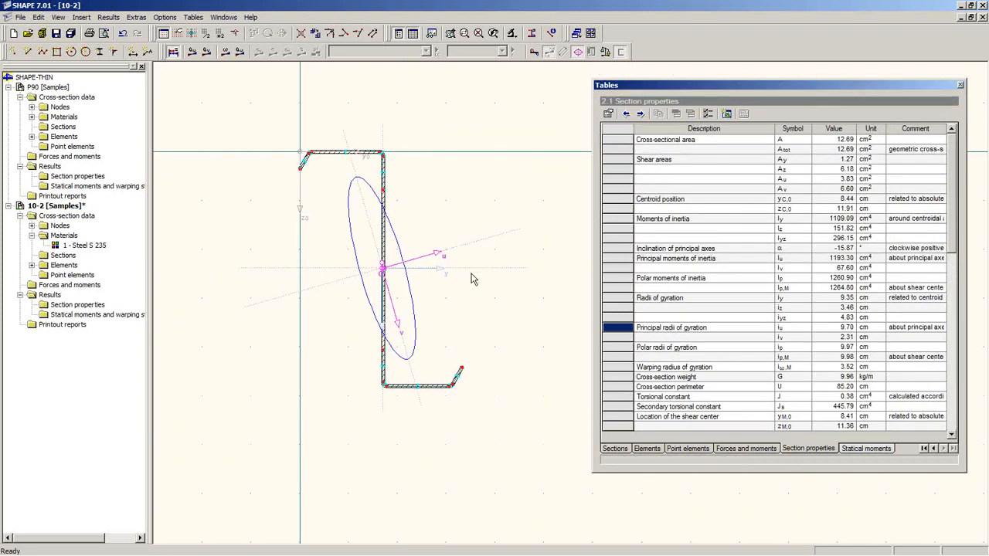
scroll(459, 281, "up", 2)
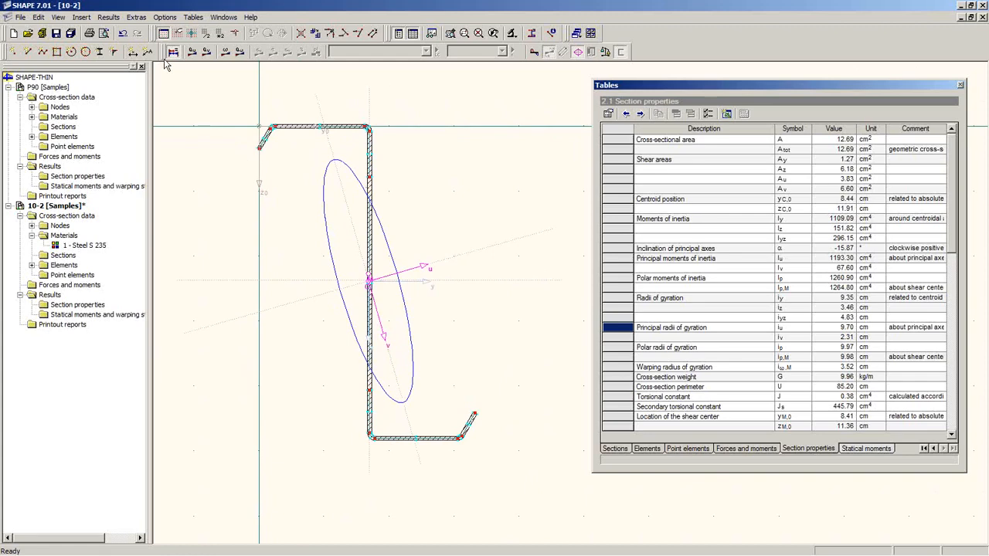
View the Q-u, normalized warping constant Omega and Q-Omega distribution diagrams of the section.
left_click(192, 52)
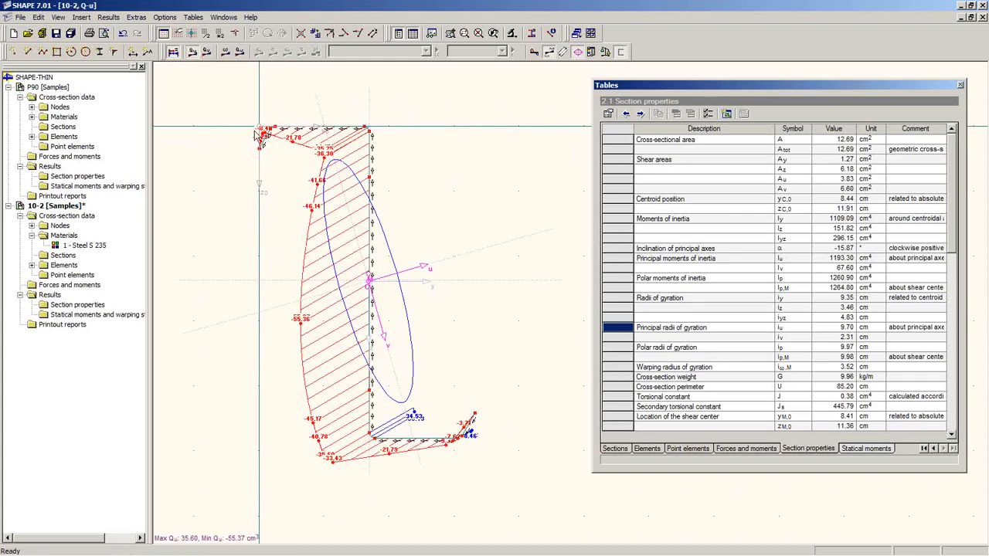
left_click(226, 52)
left_click(240, 53)
left_click(240, 56)
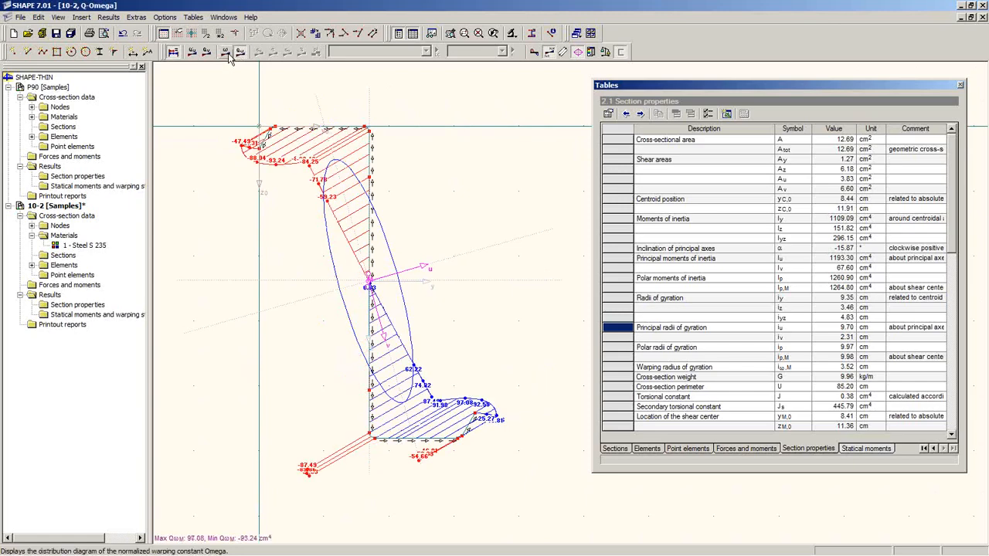
middle_click_drag(319, 276, 281, 230)
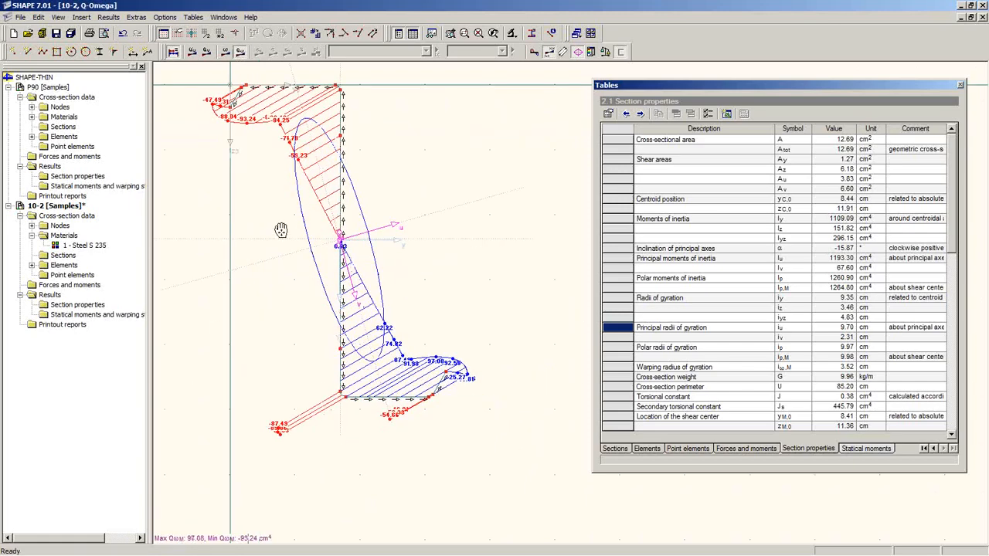
Display the Q-v diagram, close the tables window and examine the distribution around the lower flange corners.
left_click(206, 52)
scroll(379, 375, "up", 5)
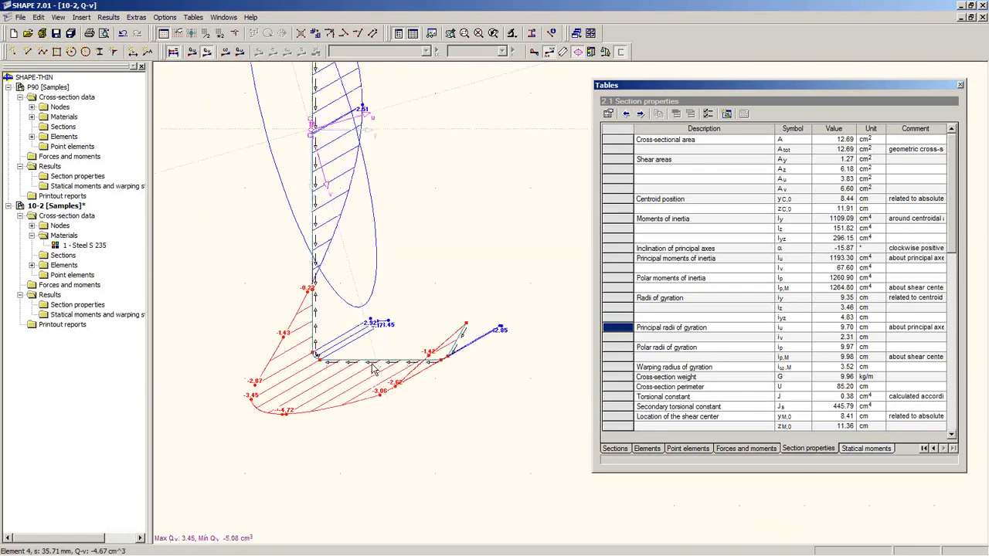
middle_click_drag(359, 346, 386, 312)
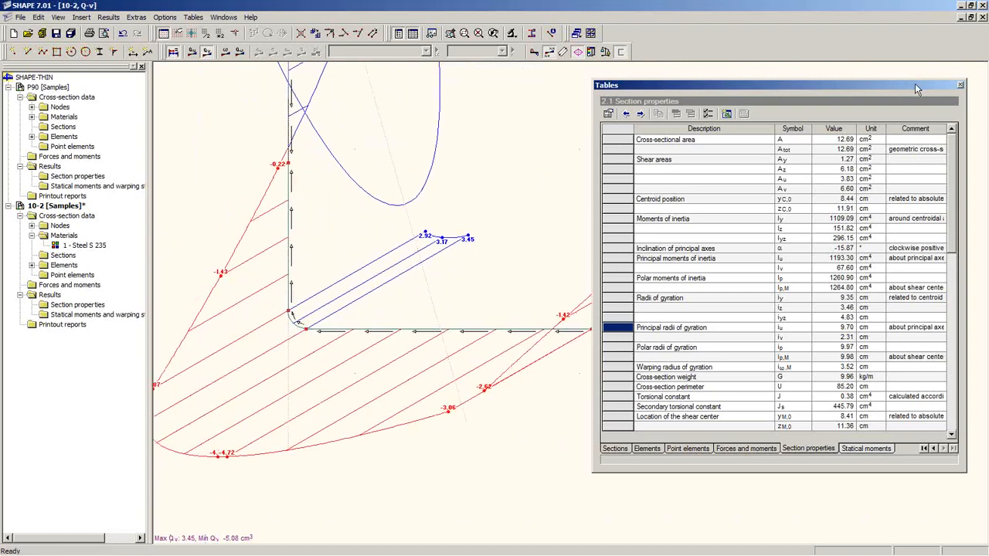
left_click_drag(926, 86, 861, 102)
left_click(897, 101)
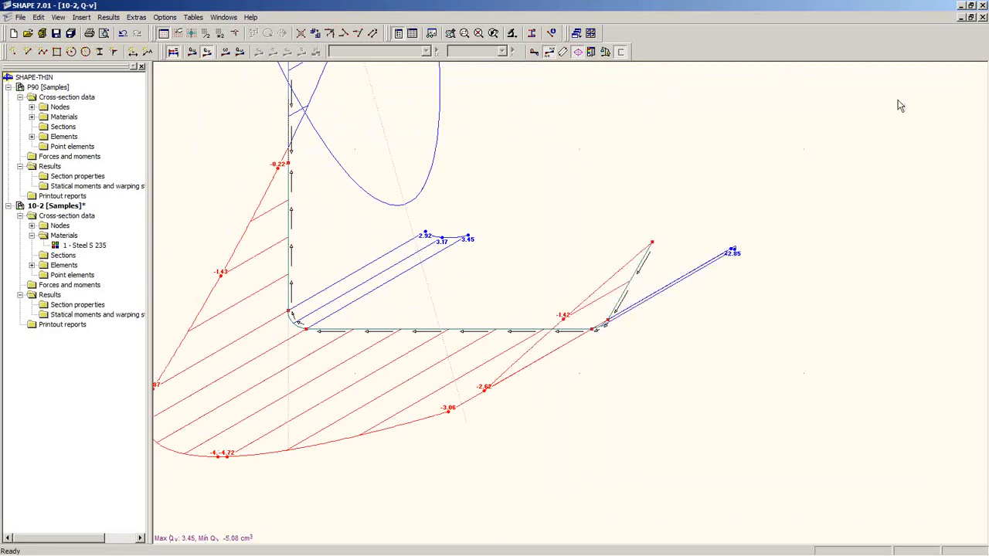
middle_click_drag(342, 377, 440, 387)
scroll(472, 353, "up", 2)
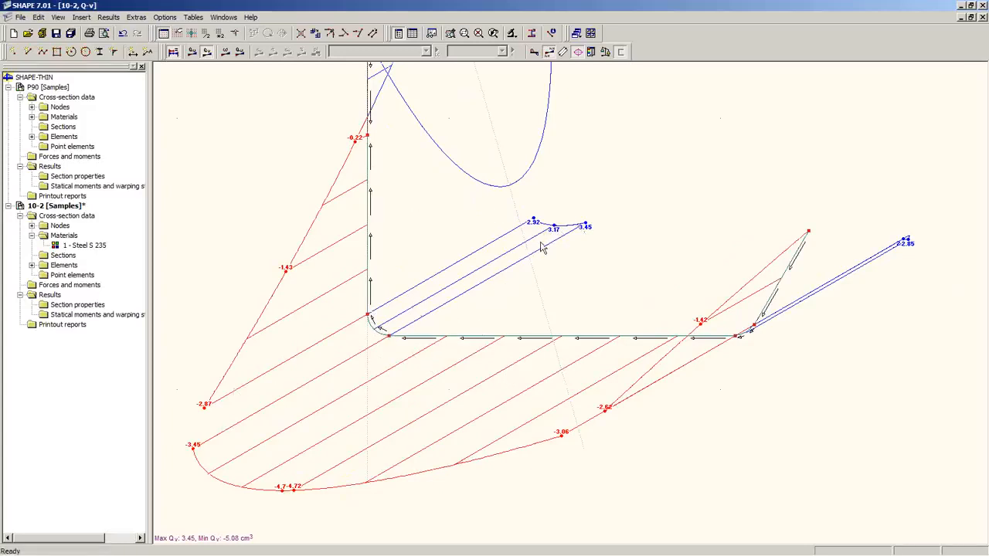
Reverse the direction of the arc elements at the web-flange corner and the flange-lip corner of the lower flange.
right_click(372, 327)
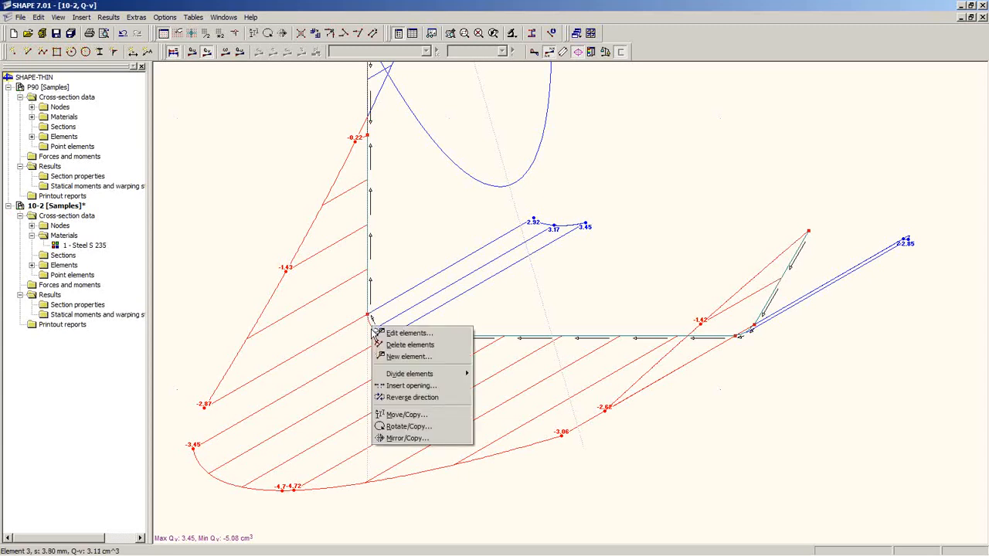
left_click(414, 399)
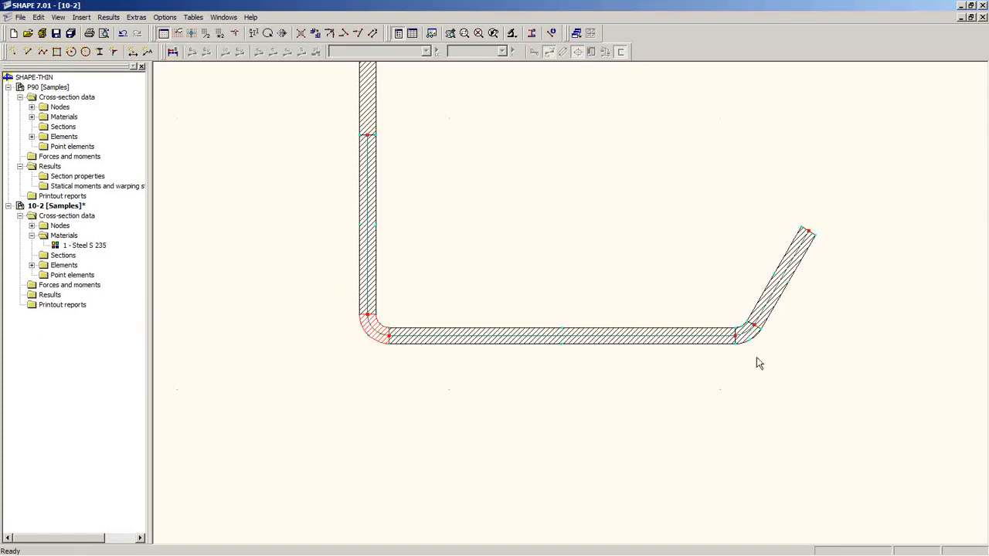
left_click(752, 339)
right_click(752, 339)
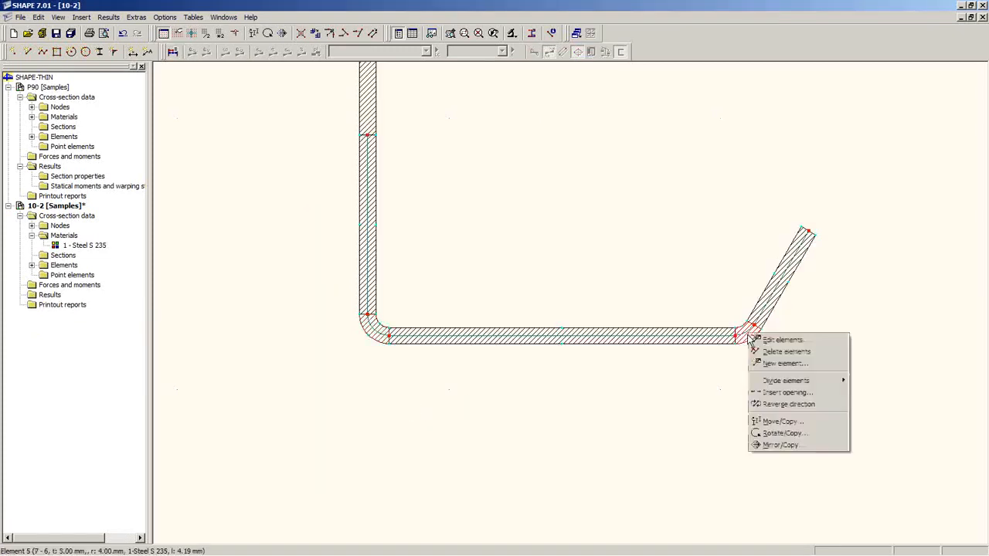
left_click(776, 411)
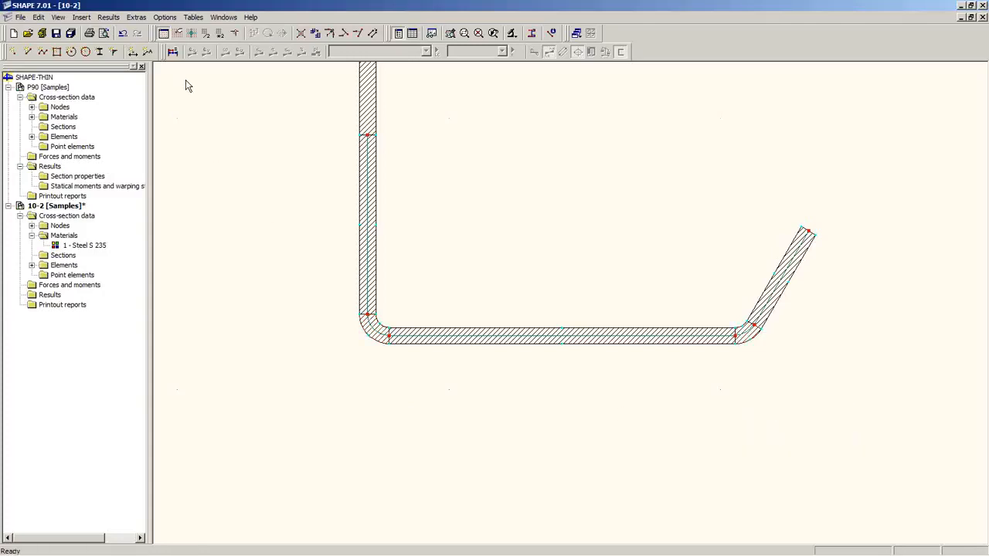
Recalculate the cross-section and inspect the Q-v diagram along the lower flange and the web.
left_click(172, 51)
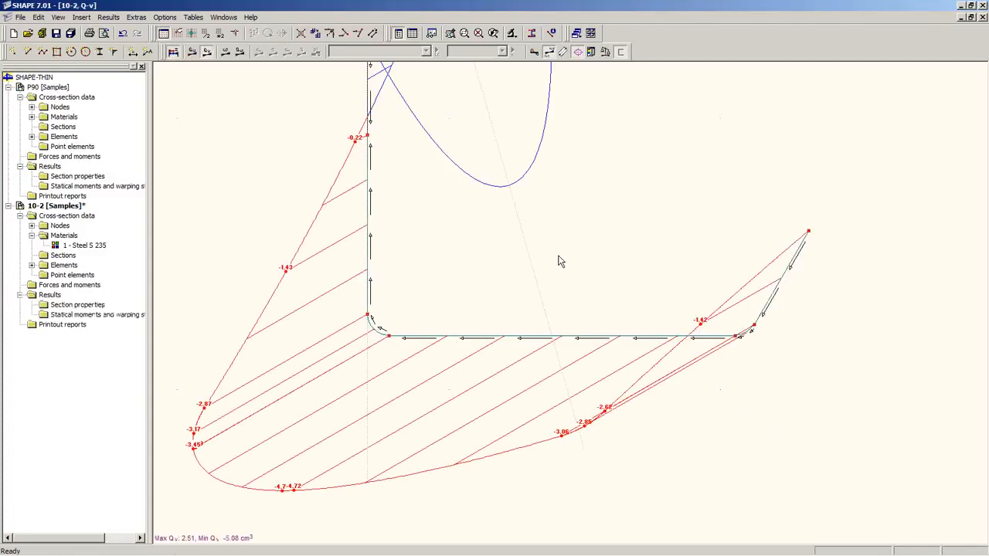
scroll(545, 293, "down", 2)
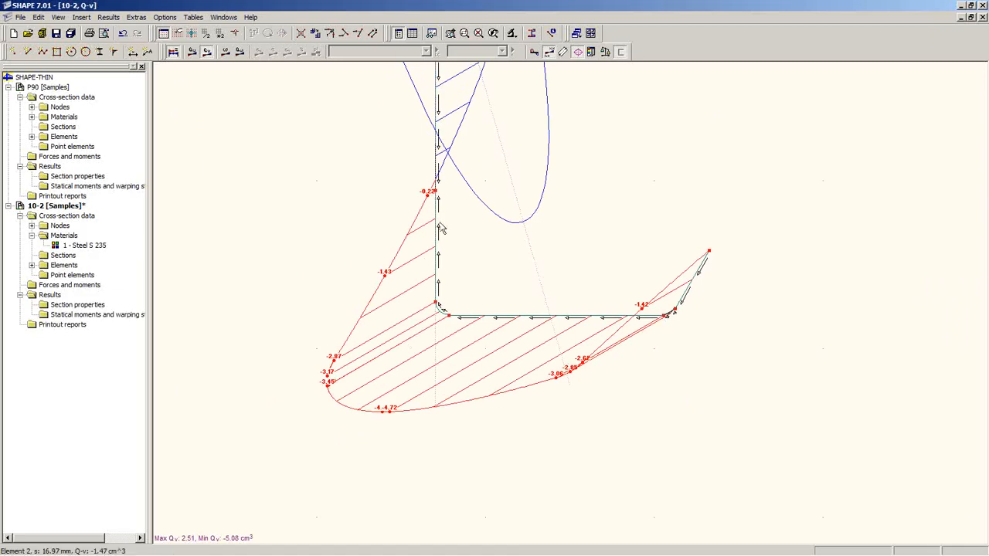
middle_click_drag(423, 390, 526, 349, "ctrl")
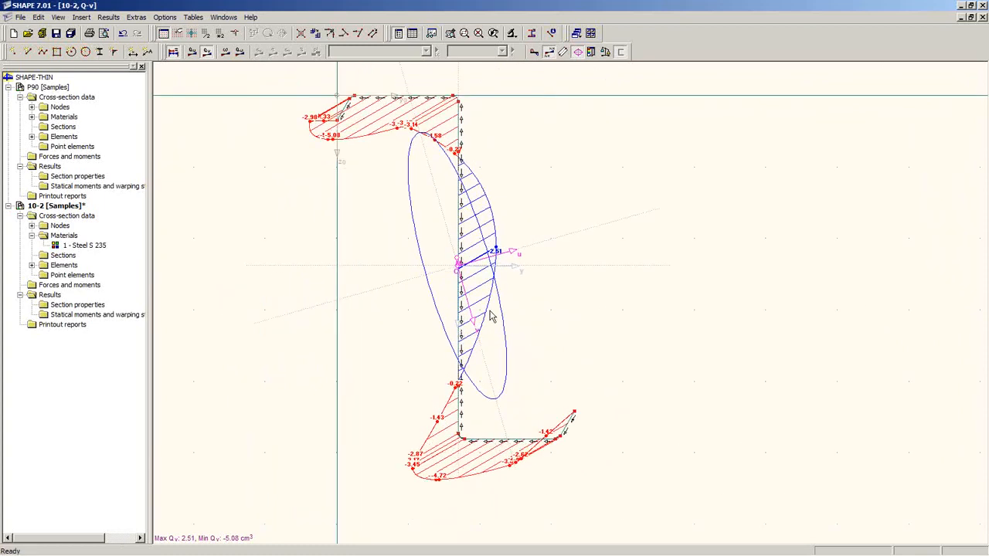
scroll(492, 315, "up", 3)
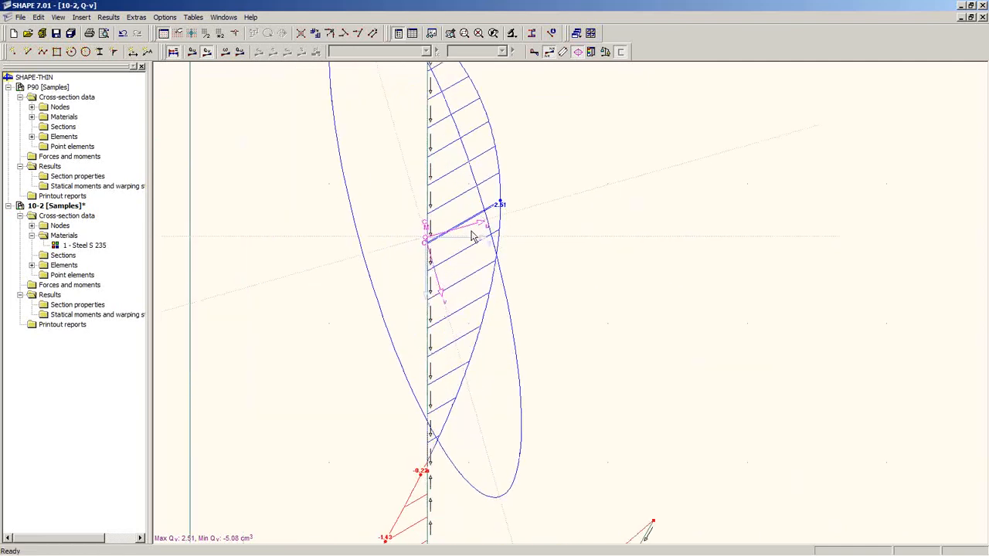
Reopen the section properties table, select the inclination of the principal axes and save the cross-section.
left_click(411, 33)
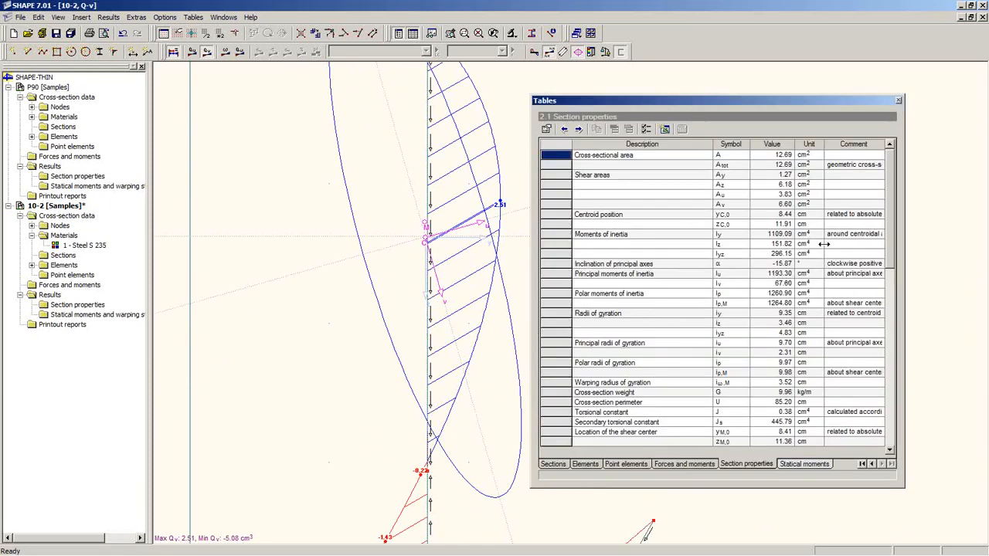
left_click(782, 265)
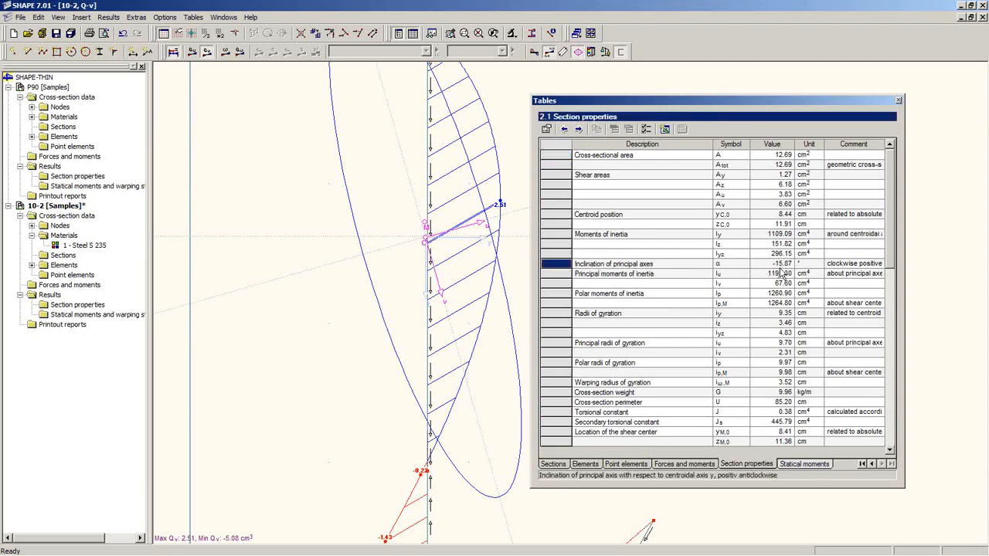
left_click(56, 33)
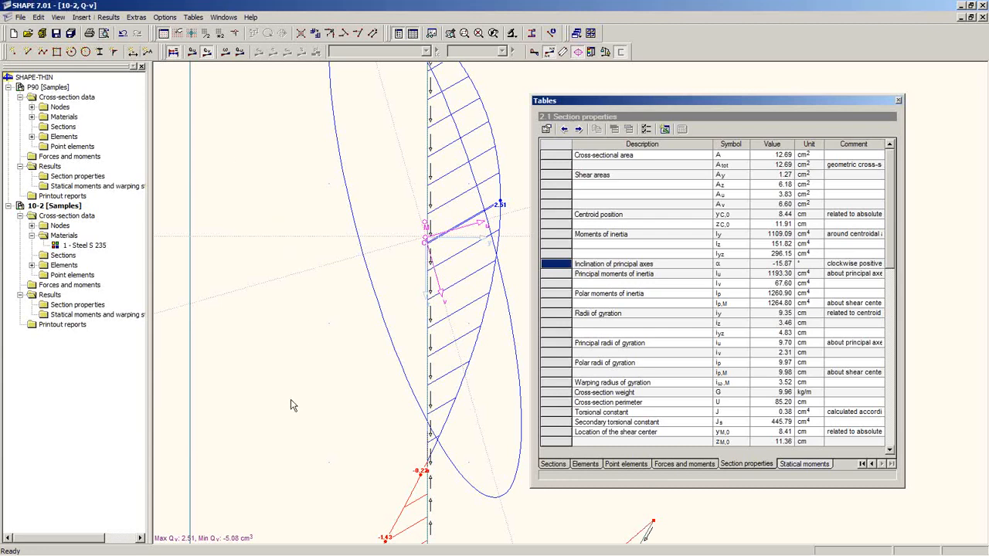
Switch to the Webinar Shape model in RFEM and inspect the beam's deformations from the RF-FE-LTB lateral-torsional buckling analysis.
mouse_move(226, 555)
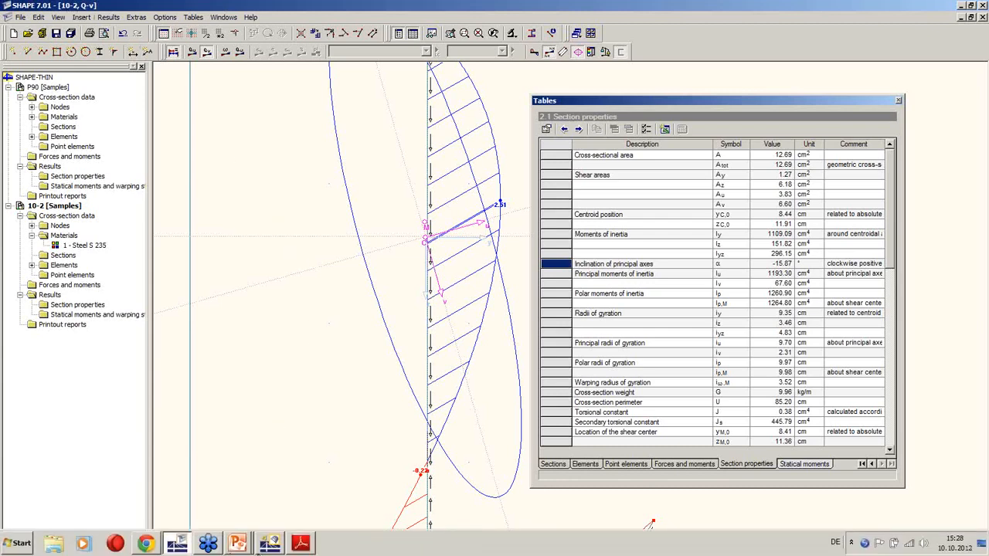
mouse_move(267, 550)
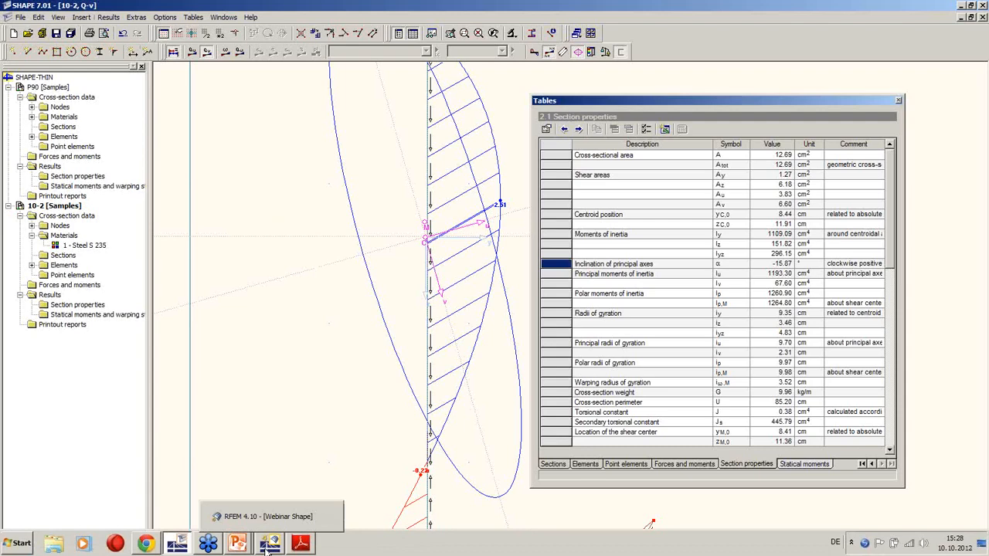
left_click(270, 546)
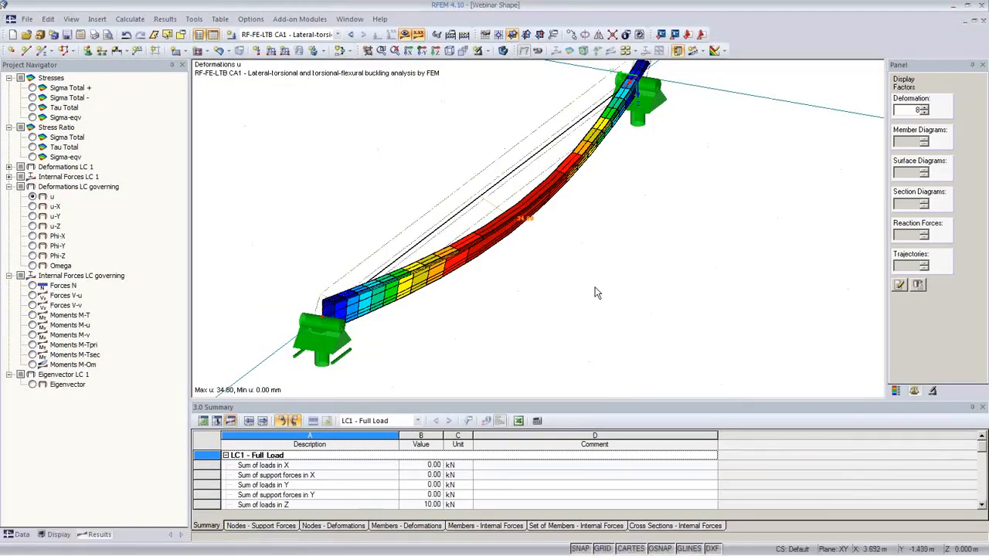
middle_click_drag(645, 285, 546, 267, "ctrl")
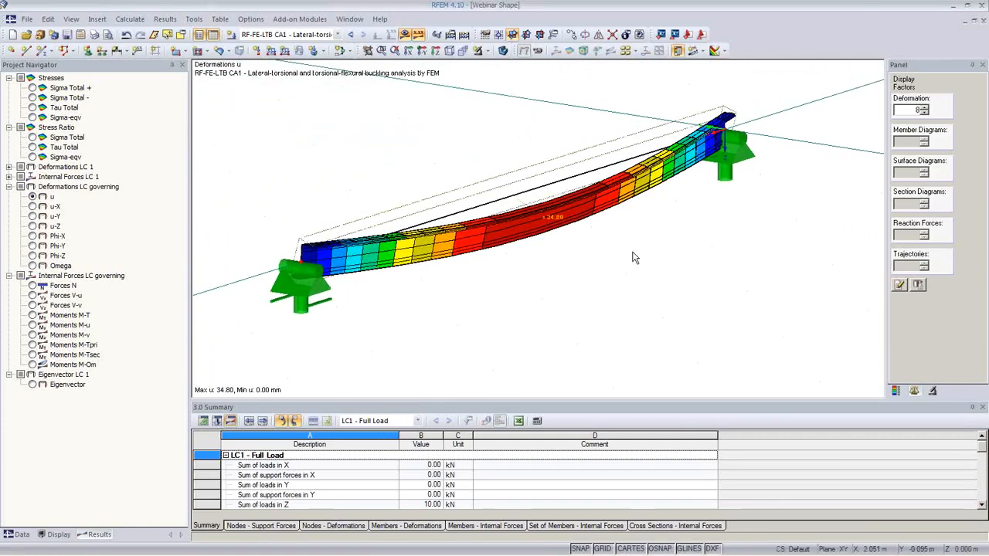
Create a new 3D structure named Sample2 in the Webinar project and begin a new beam member.
middle_click_drag(634, 258, 896, 287, "ctrl")
middle_click_drag(717, 316, 404, 331, "ctrl")
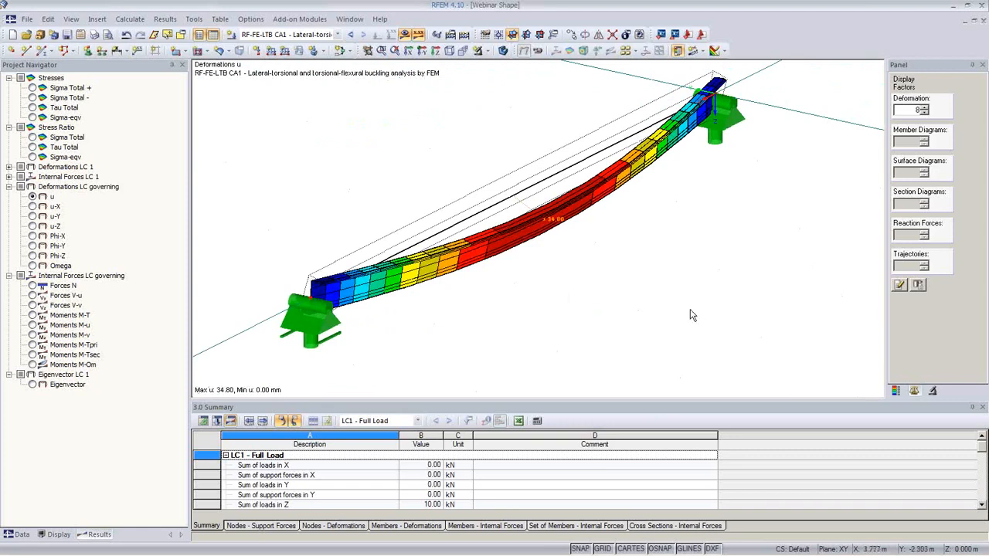
left_click(12, 34)
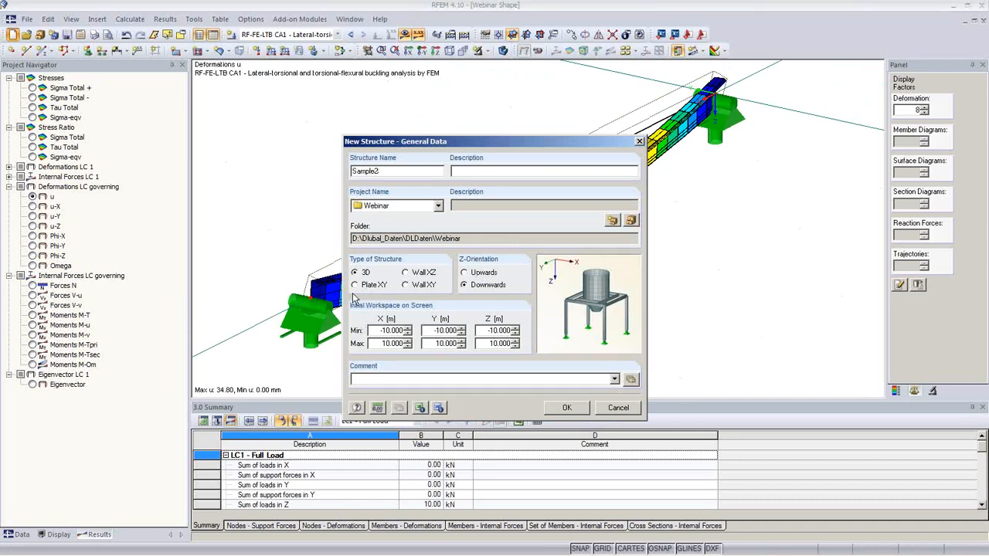
left_click(567, 409)
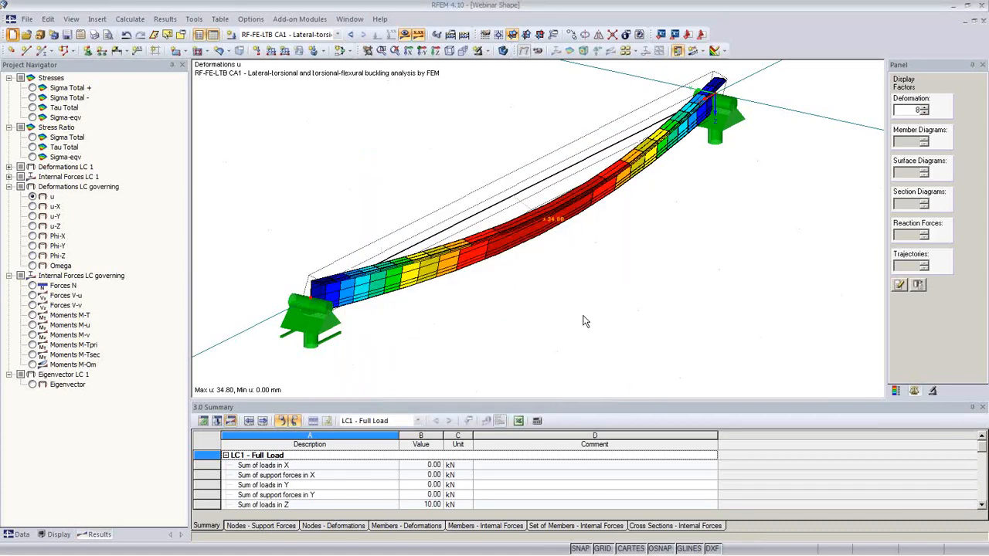
middle_click_drag(558, 289, 468, 243)
scroll(465, 223, "up", 1)
scroll(464, 213, "up", 6)
middle_click_drag(457, 203, 473, 278)
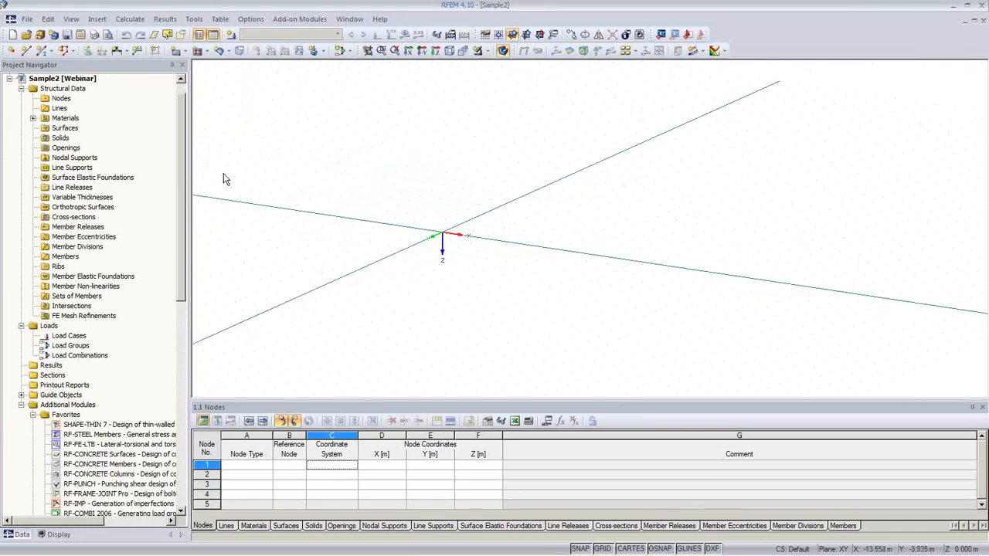
left_click(41, 50)
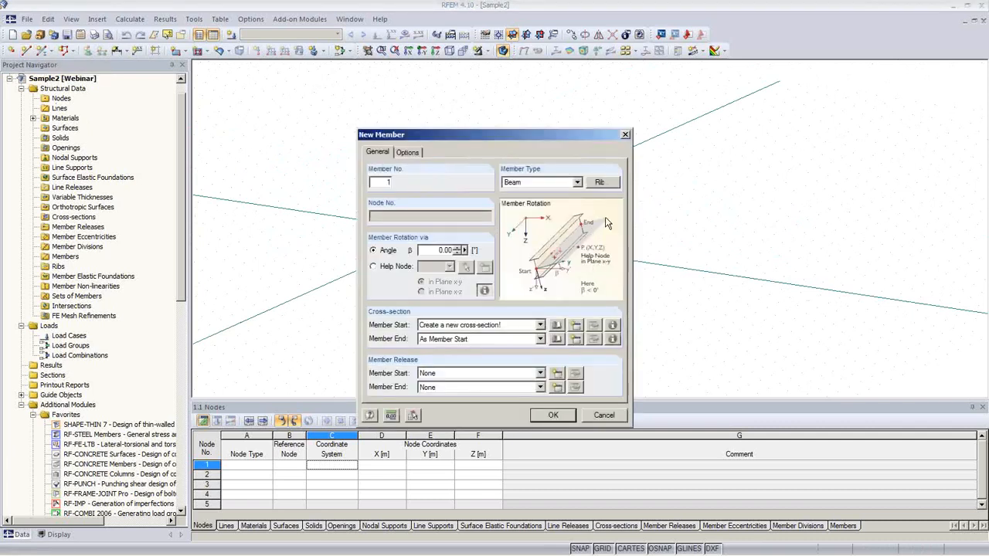
left_click(557, 330)
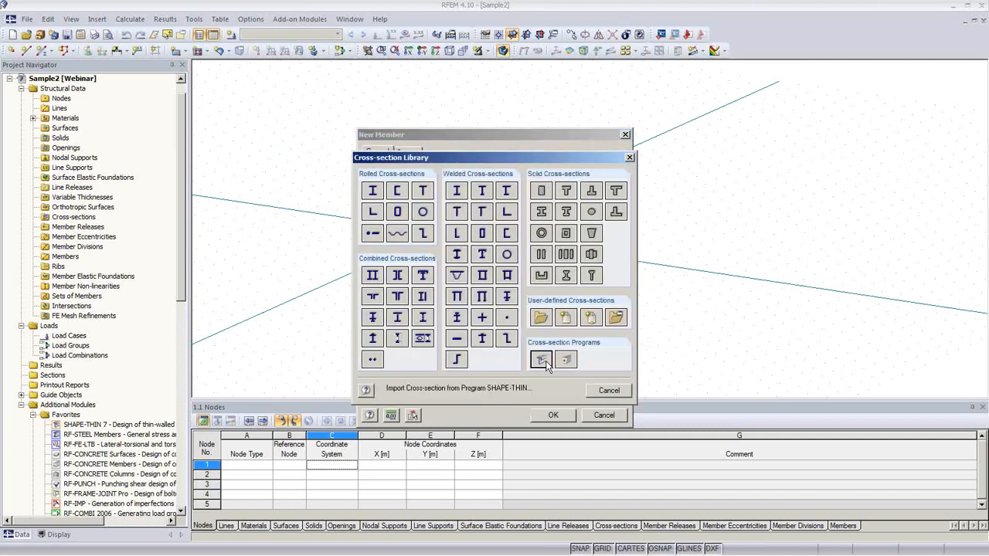
left_click(546, 362)
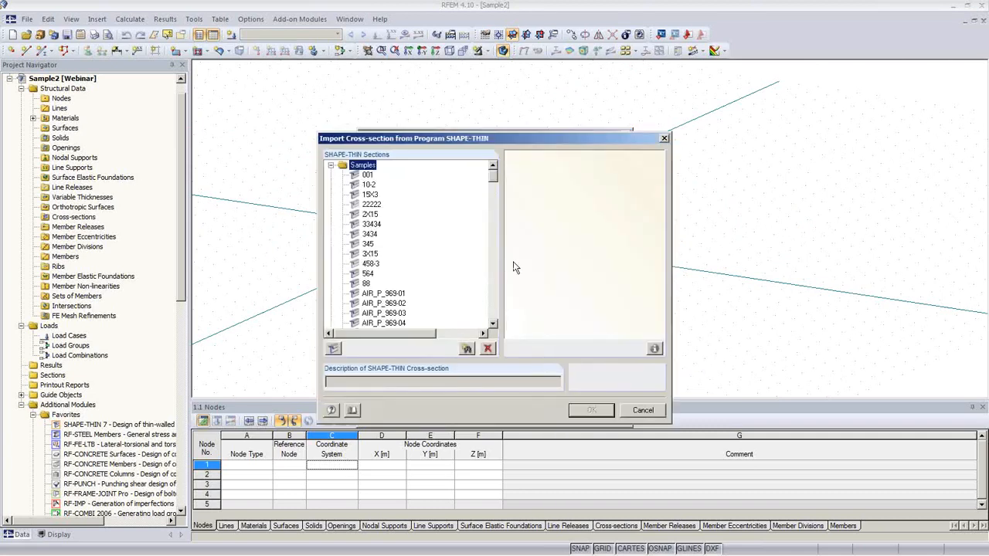
left_click_drag(484, 139, 554, 182)
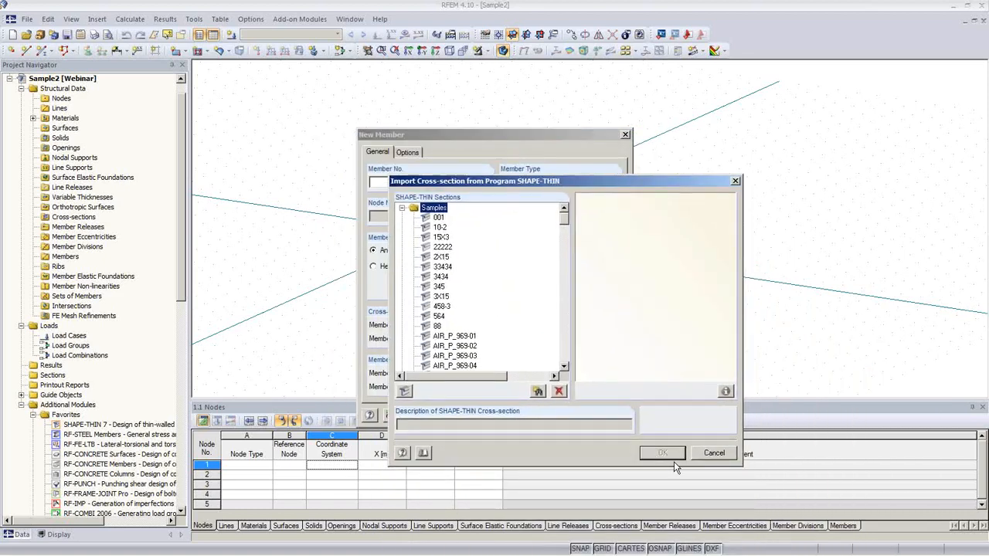
left_click(725, 455)
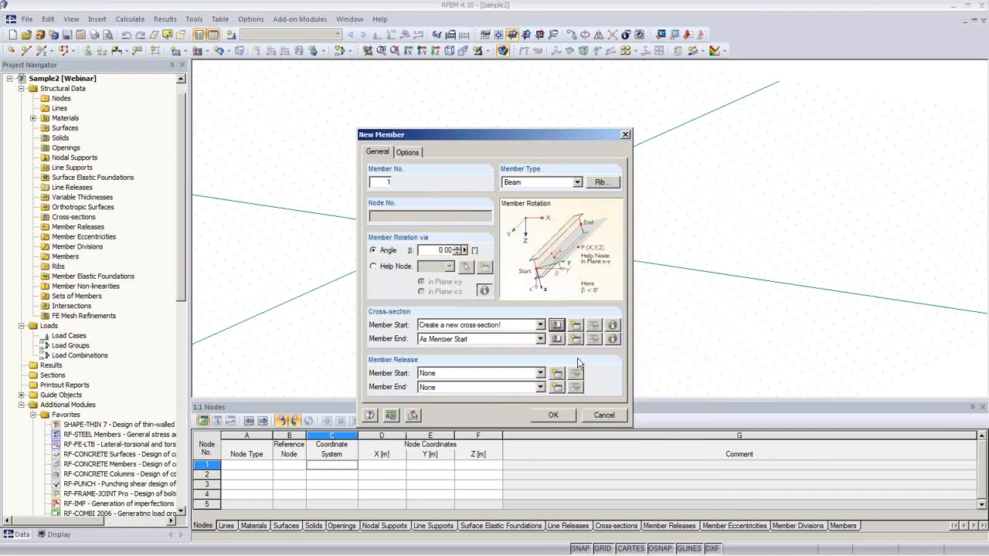
Choose the SHAPE-THIN section 10-2 for import as the cross-section at the member start.
left_click(556, 325)
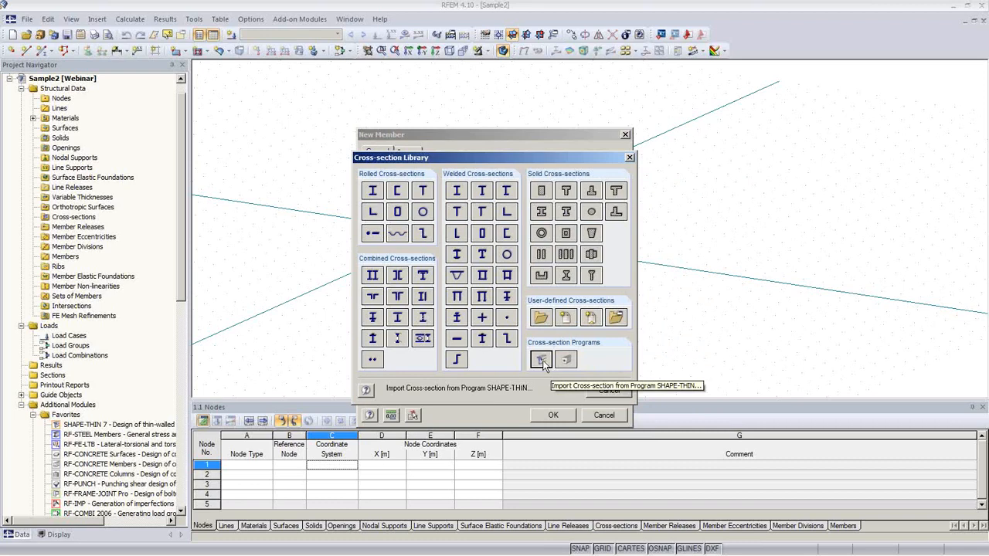
left_click(542, 361)
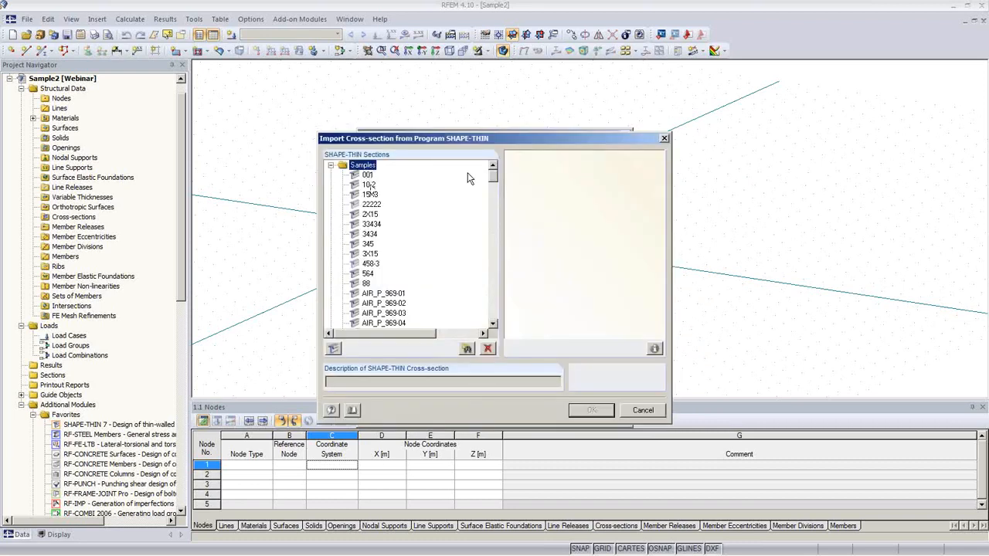
left_click(374, 215)
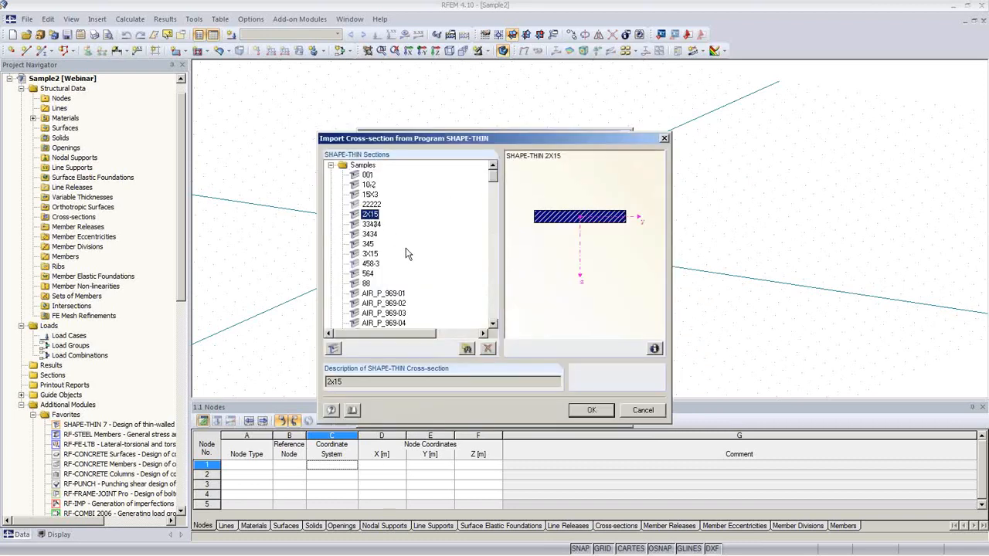
left_click(369, 185)
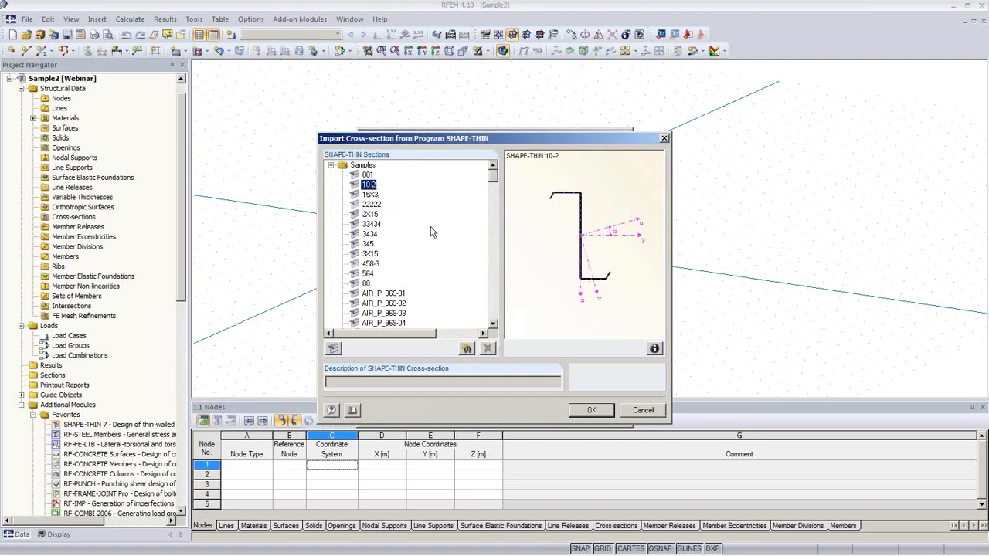
Examine the property details of SHAPE-THIN section 10-2, including the angle of the principal axis.
left_click(655, 350)
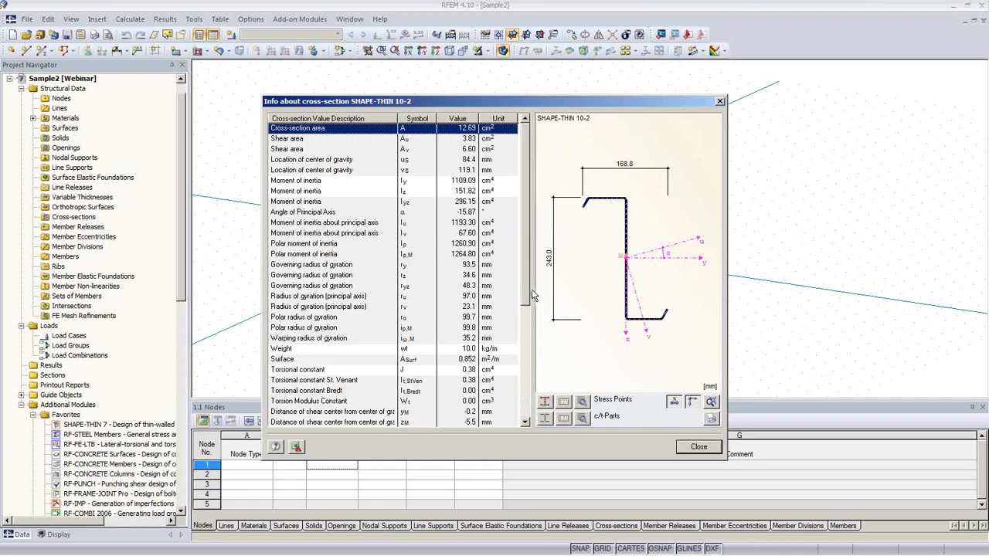
mouse_move(526, 287)
left_mouse_down()
mouse_move(523, 305)
mouse_move(516, 276)
left_mouse_up()
left_click(470, 212)
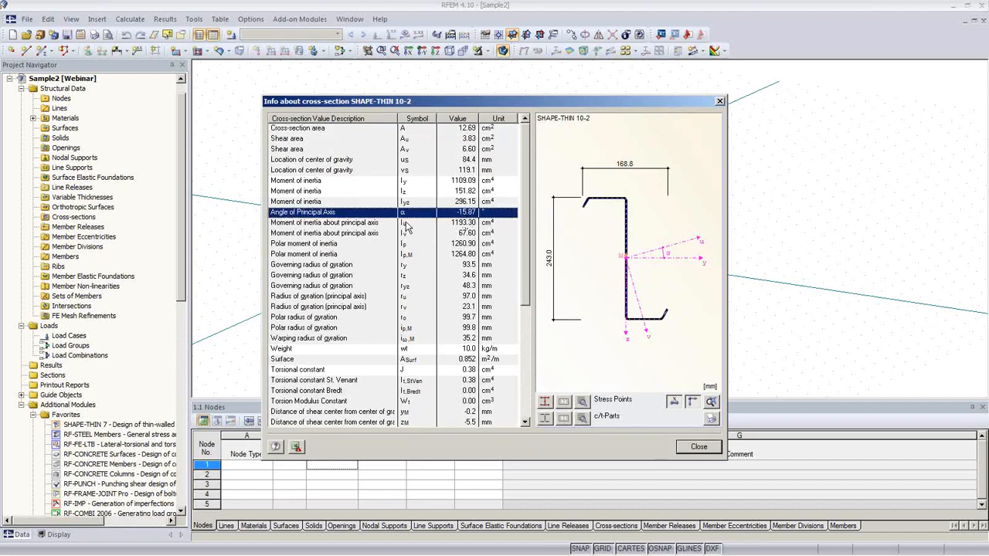
left_click(692, 450)
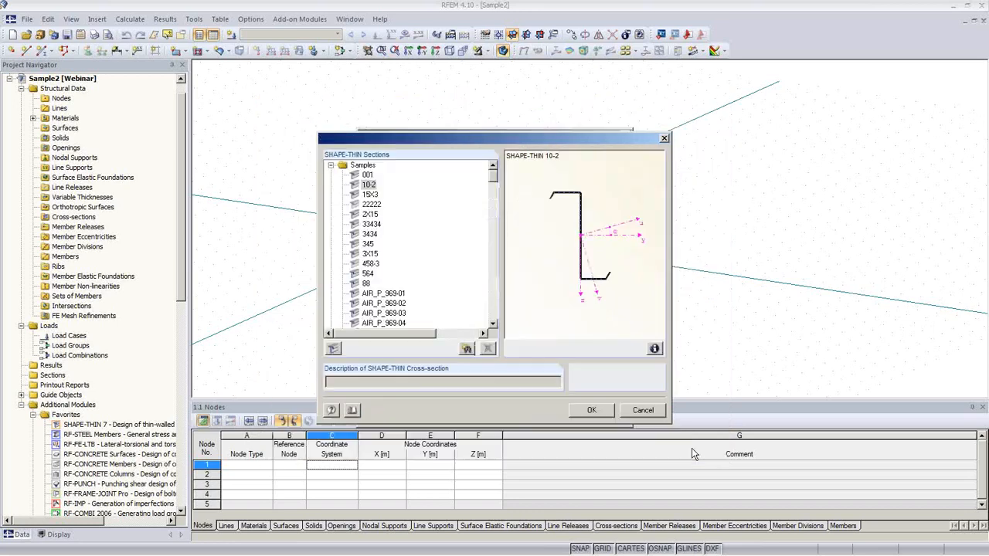
Accept cross-section 10-2 in Steel S 235 and place a 5 m beam member from the origin along the X axis.
left_click(592, 410)
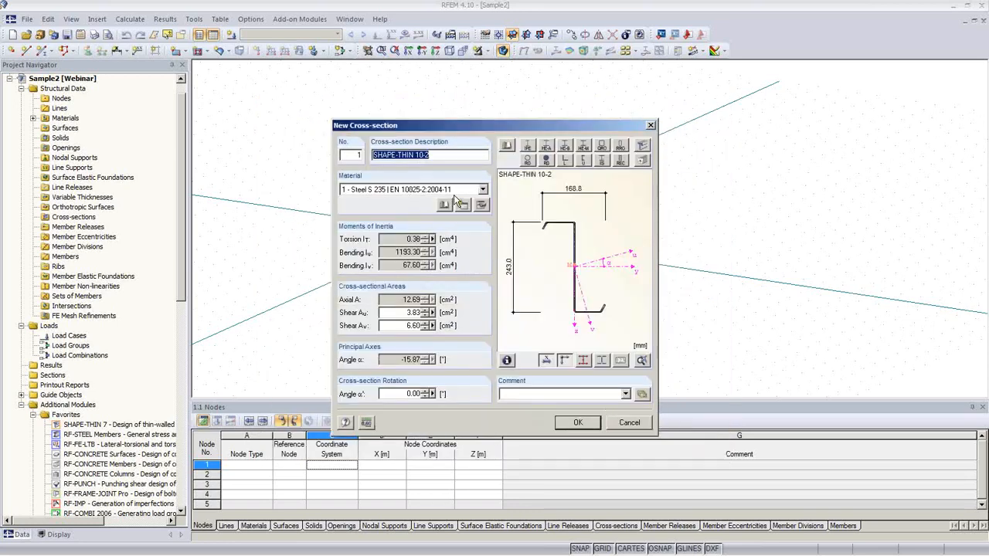
left_click(578, 424)
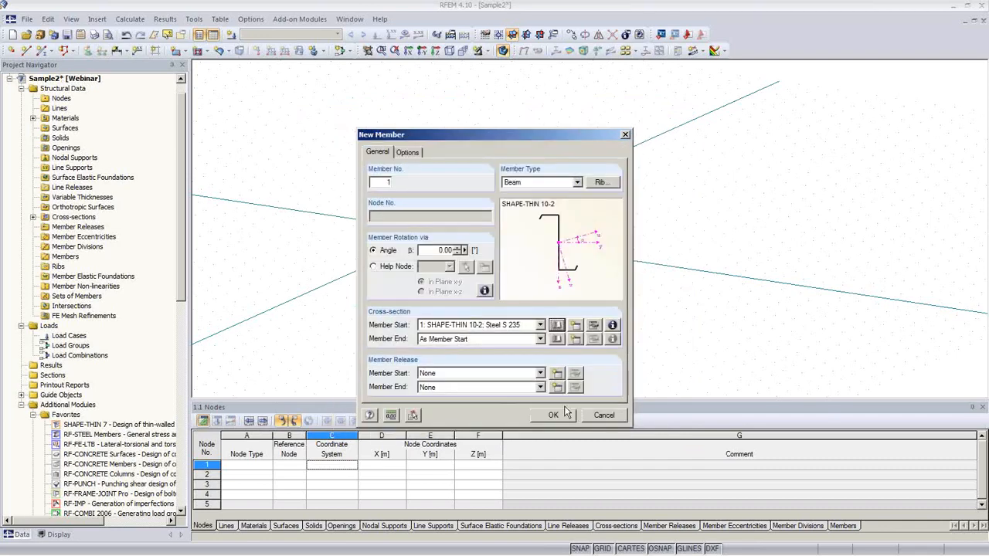
left_click(553, 415)
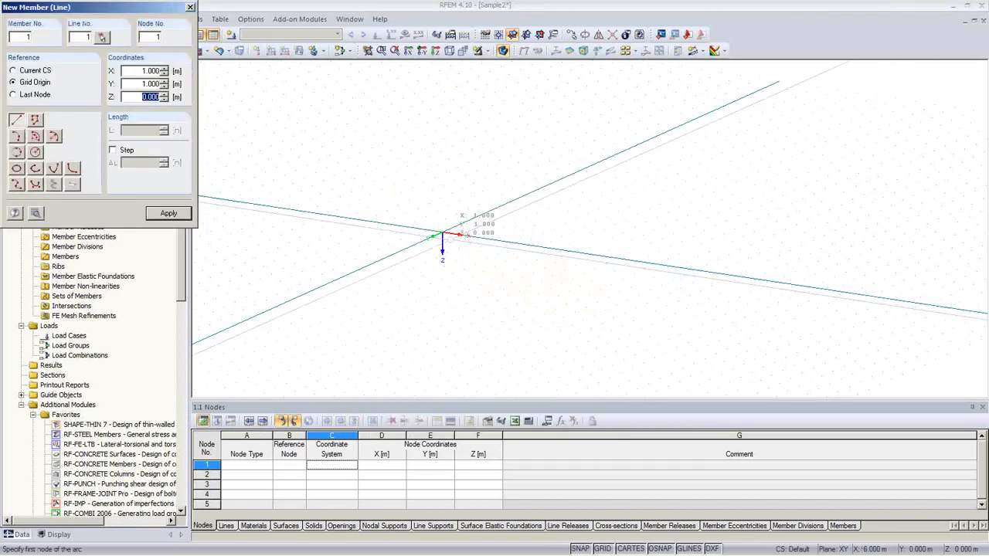
left_click(442, 234)
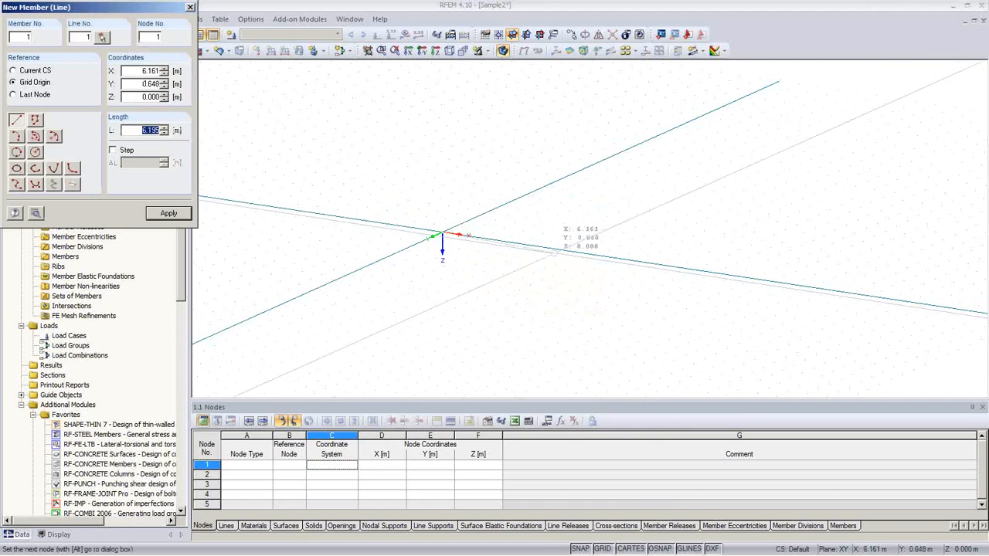
scroll(560, 250, "up", 1)
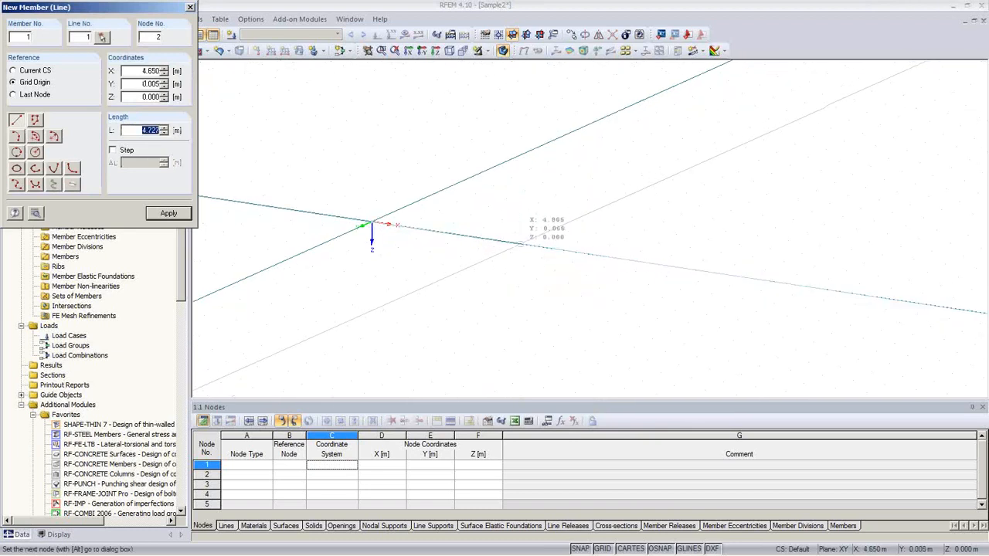
type("5")
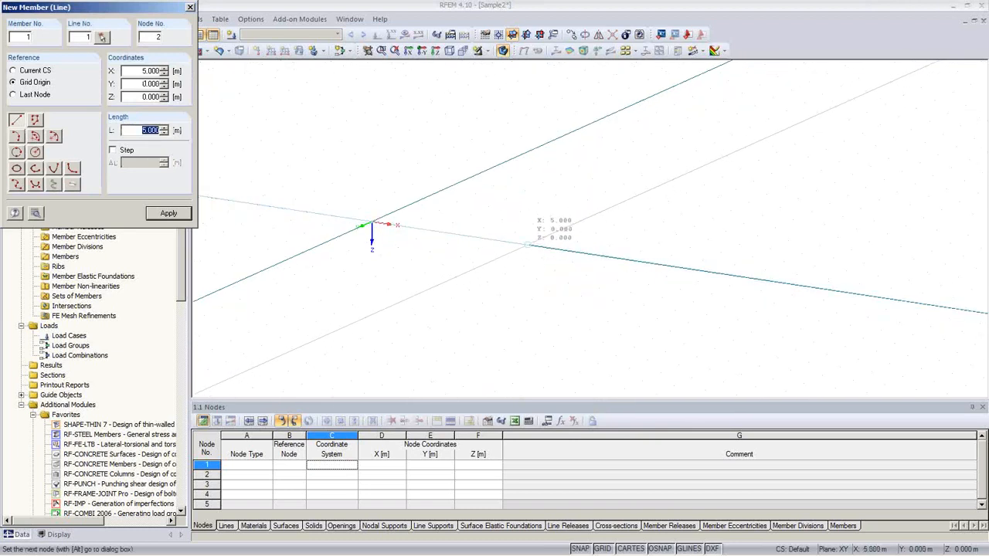
key("Return")
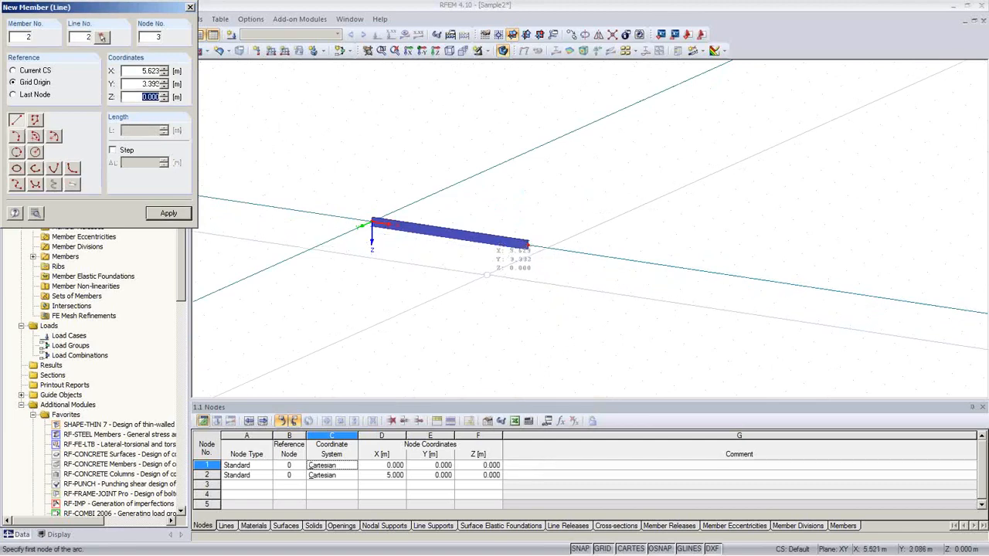
right_click(487, 276)
Inspect the beam's Z-shaped profile in the solid display and switch the model to the line display.
scroll(493, 271, "up", 4)
middle_click_drag(602, 272, 416, 188, "ctrl")
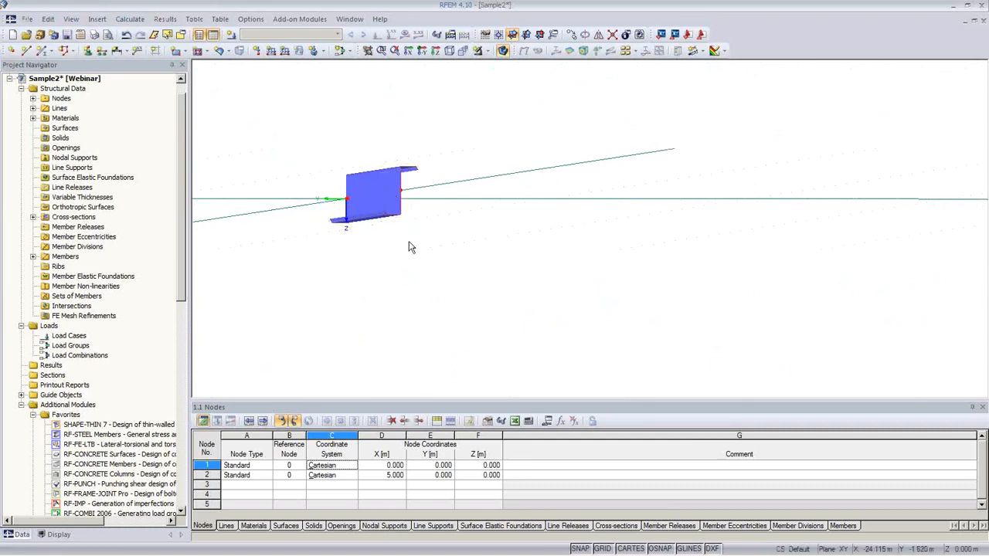
middle_click_drag(410, 243, 529, 78, "ctrl")
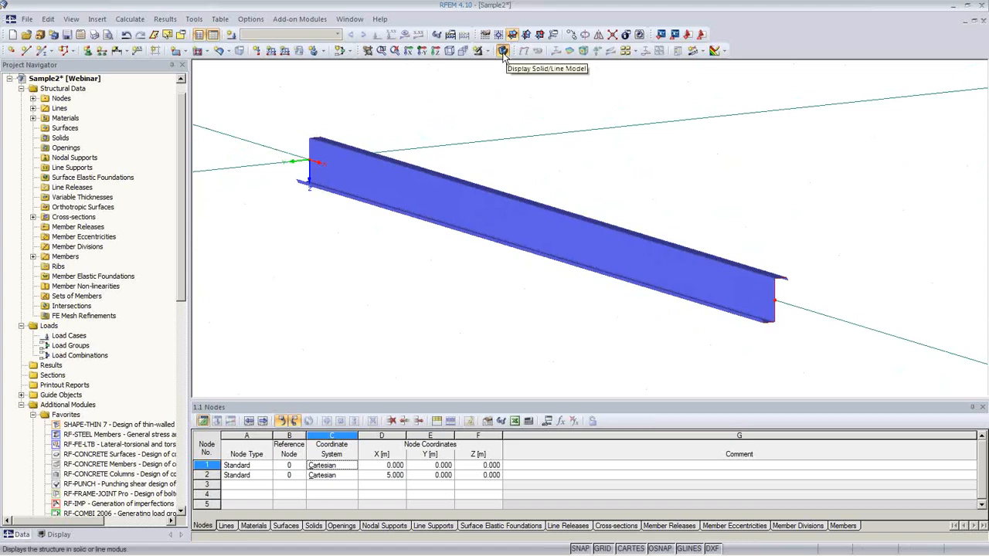
left_click(503, 51)
left_click(503, 51)
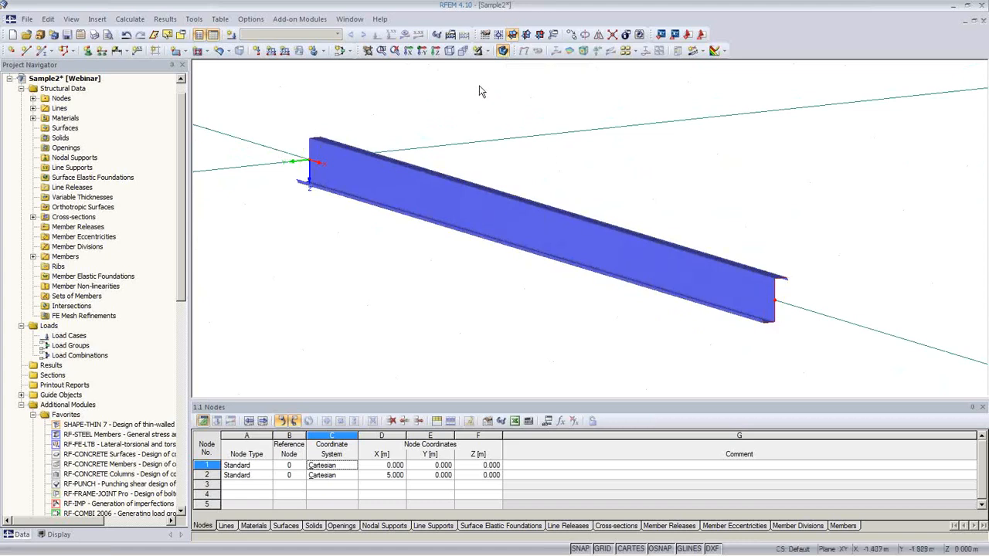
left_click(504, 53)
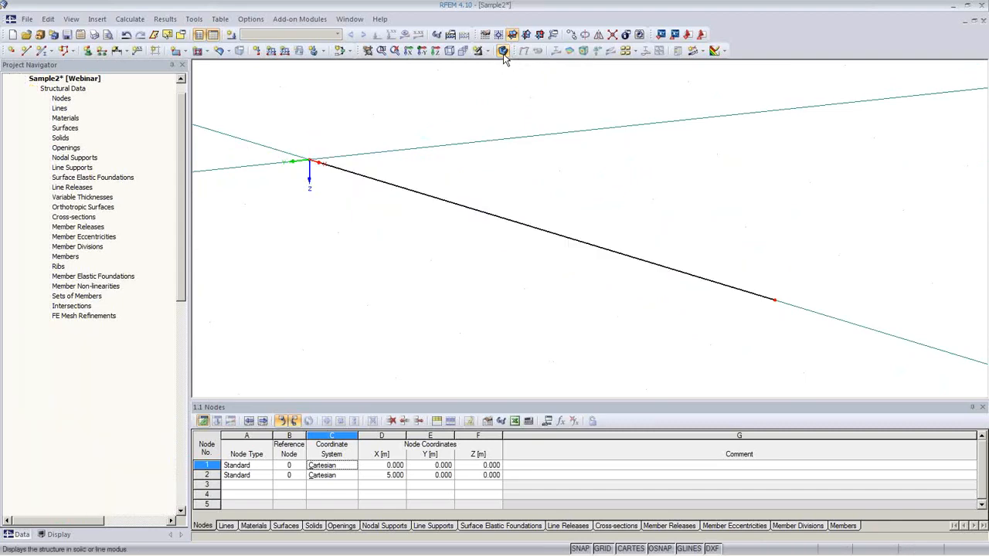
left_click(503, 52)
left_click(503, 52)
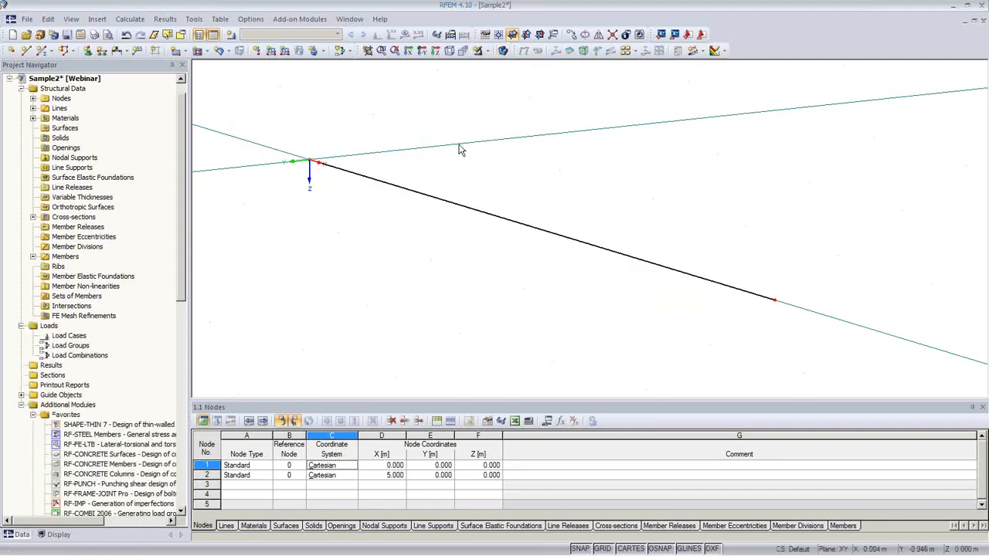
Define a new nodal support type with uX, uY, uZ and φX restrained and φY and φZ free.
middle_click_drag(399, 268, 401, 285)
scroll(378, 255, "up", 2)
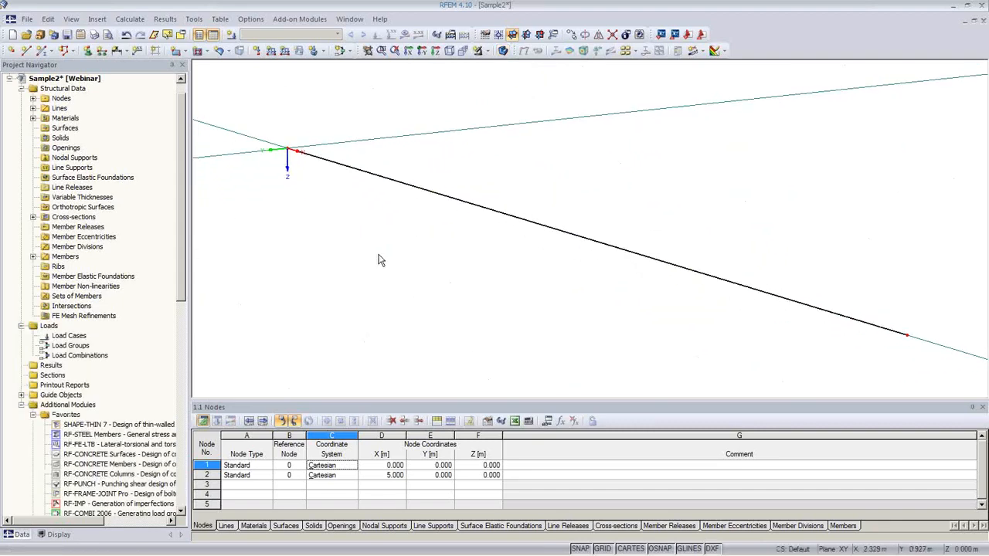
left_click(88, 52)
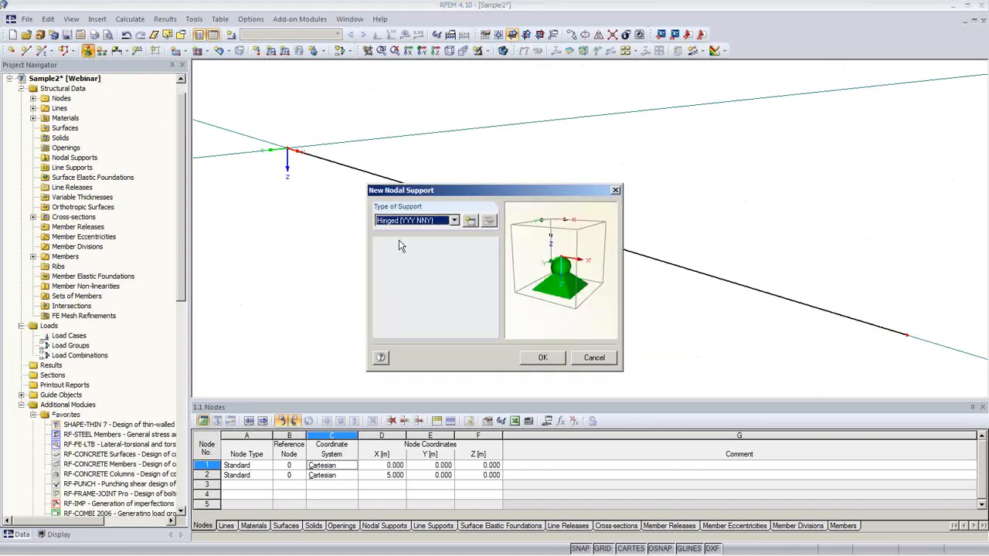
left_click(471, 221)
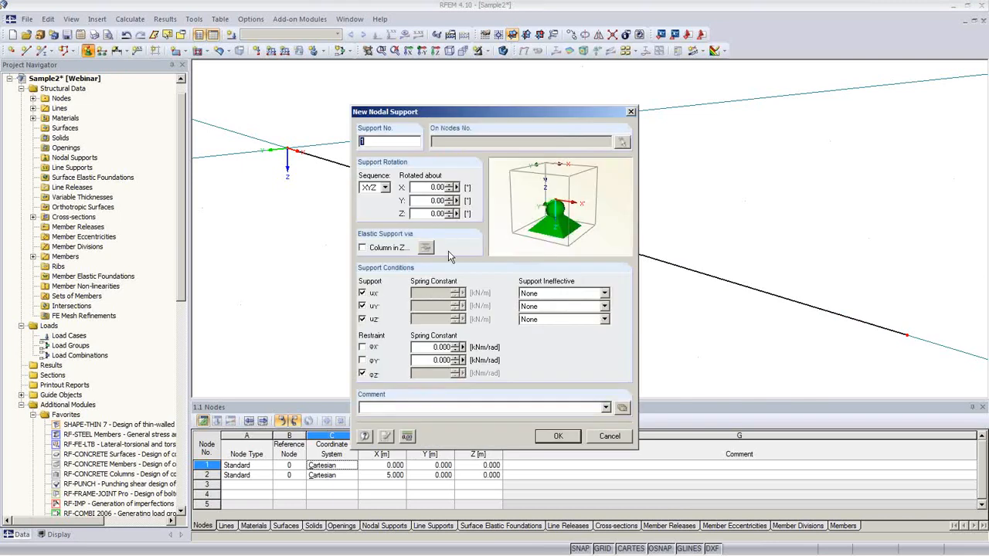
left_click(361, 346)
left_click(363, 348)
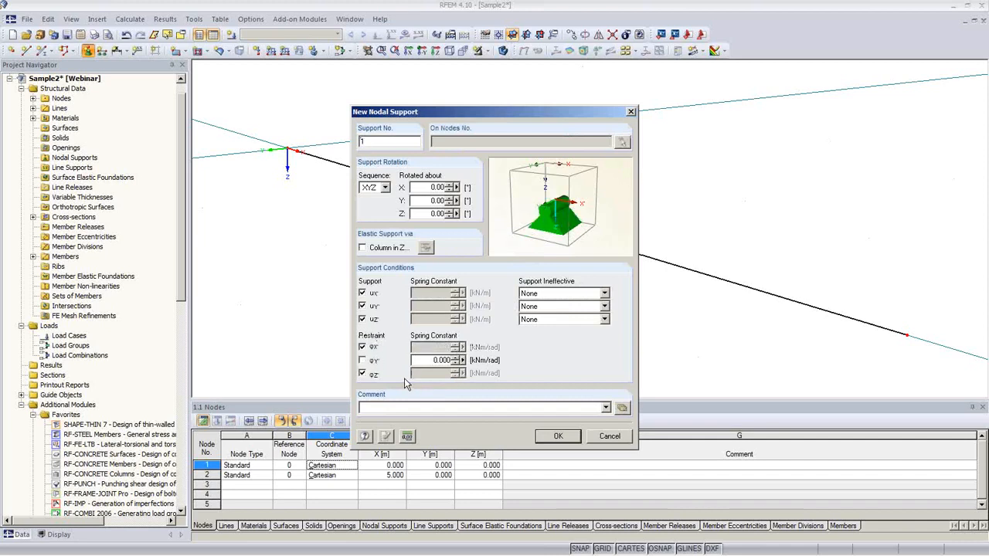
left_click(363, 374)
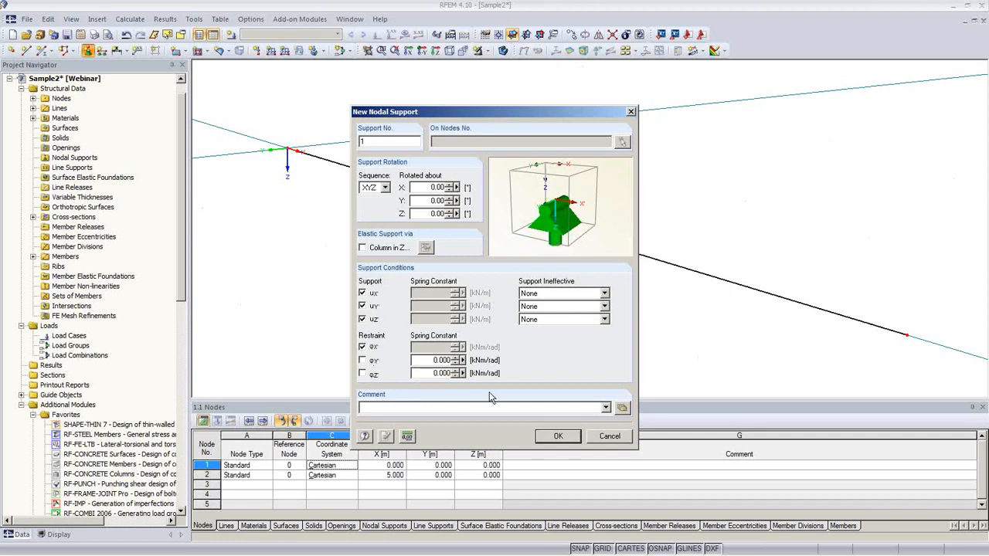
left_click(558, 436)
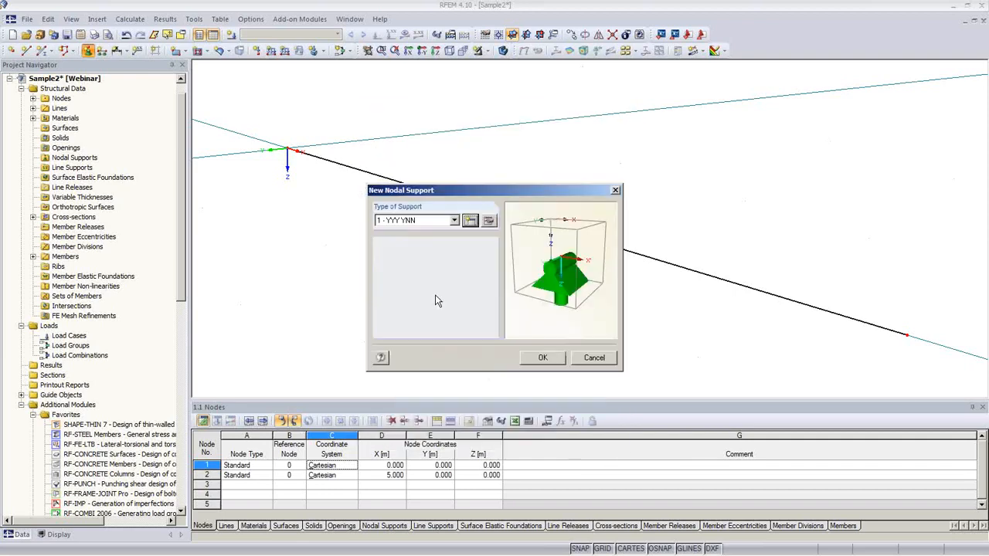
left_click(541, 357)
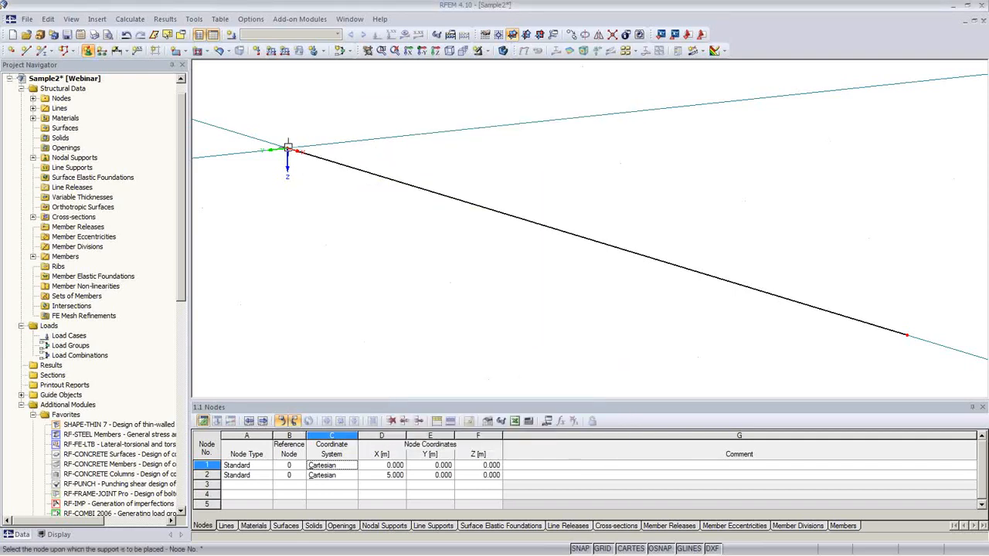
Place the defined nodal support on the beam's start node at the origin.
left_click(287, 150)
right_click(406, 267)
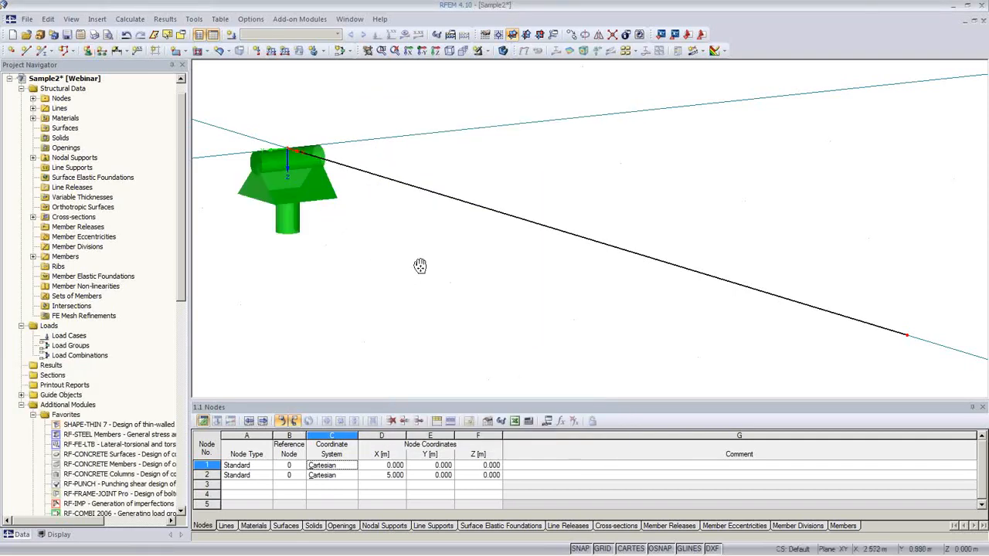
middle_click_drag(421, 267, 389, 232)
Define a second nodal support type with uY, uZ and φX restrained and uX, φY and φZ free.
left_click(89, 51)
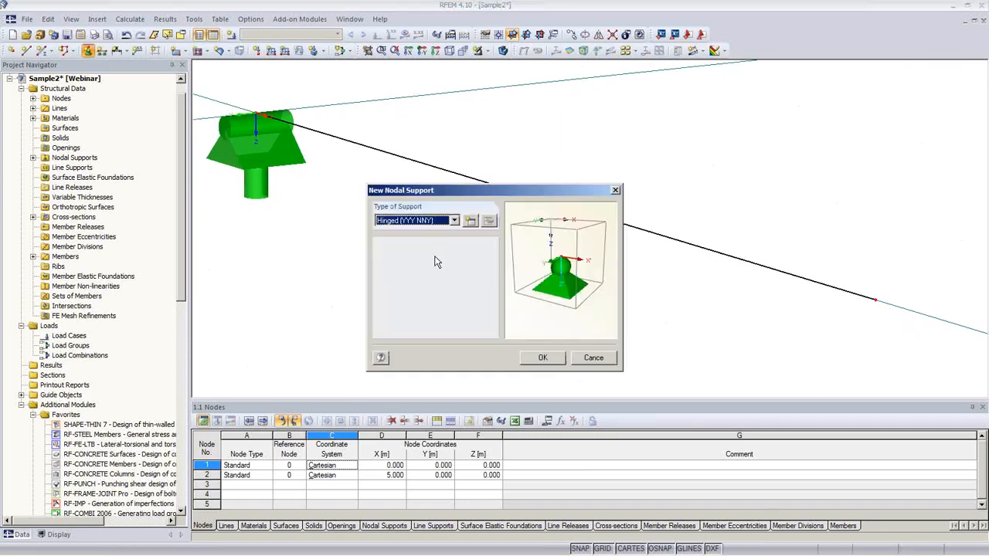
left_click(470, 222)
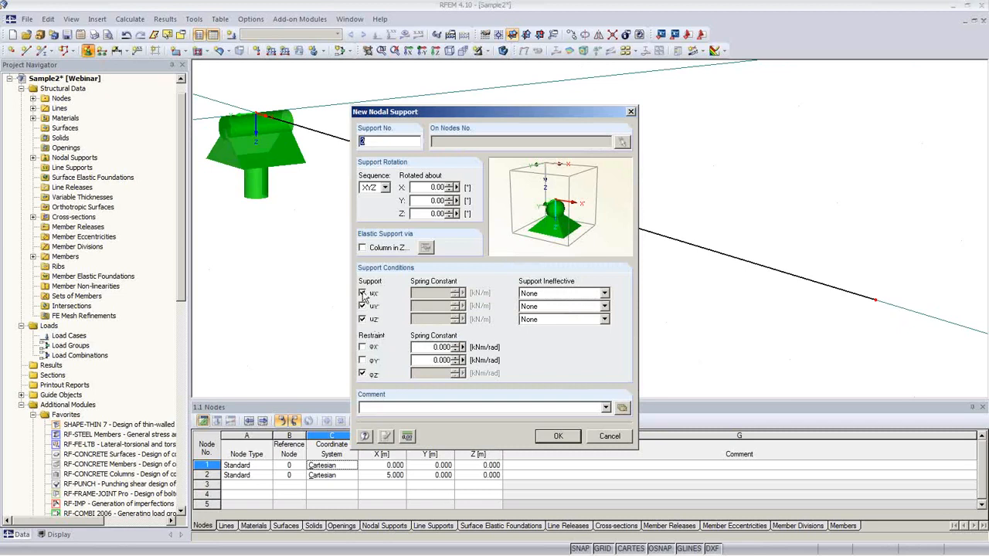
left_click(362, 293)
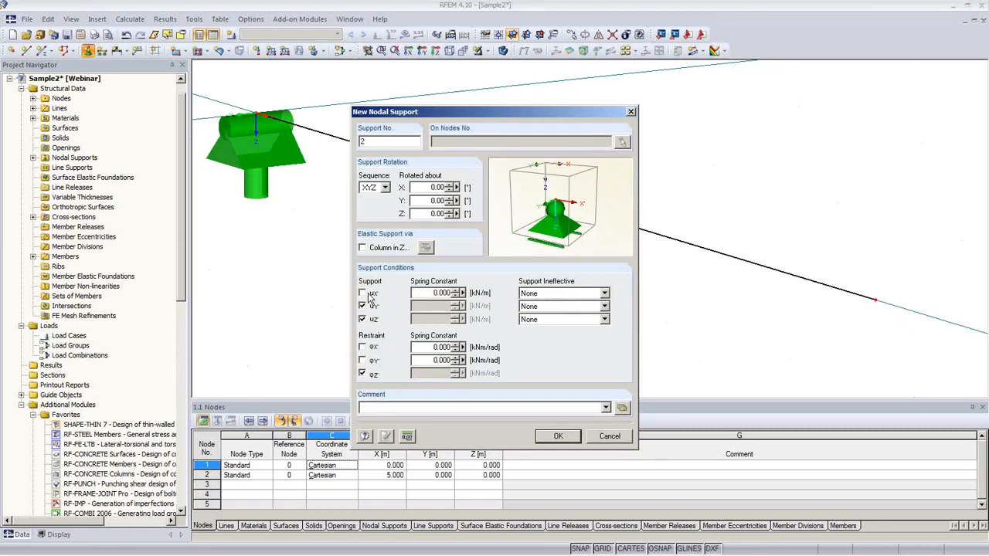
left_click(363, 374)
left_click(362, 347)
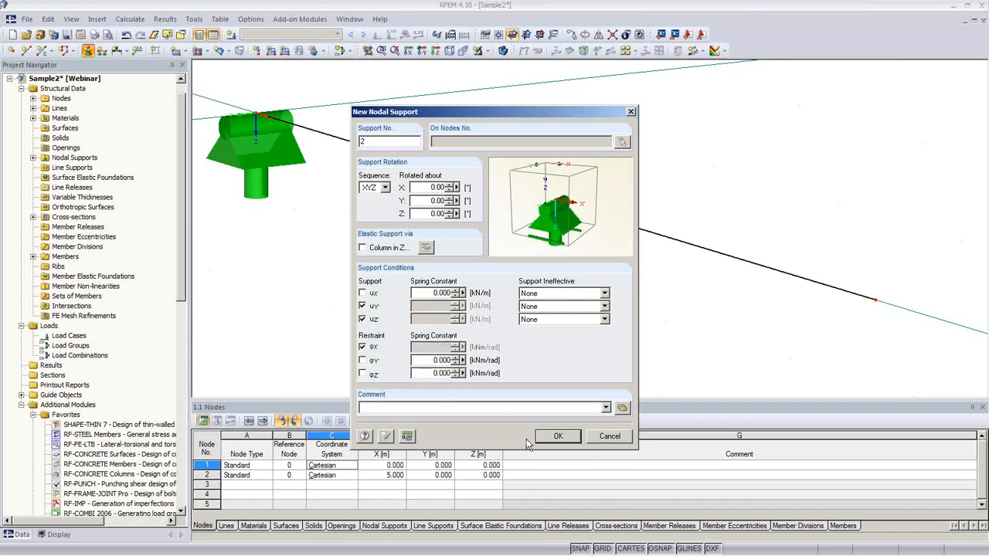
left_click(558, 438)
Place the new sliding support on the beam's end node at X = 5 m and show the model in the solid display.
left_click(540, 357)
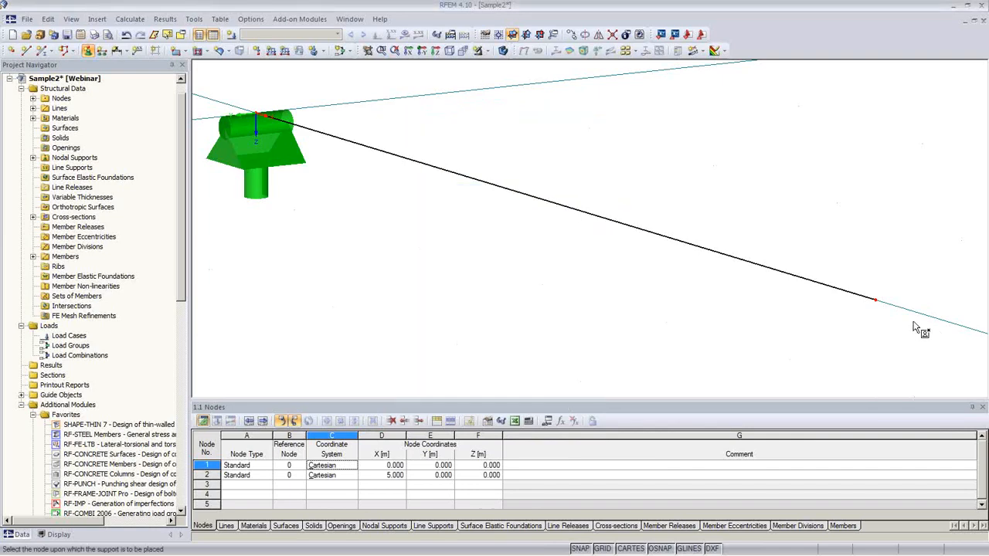
left_click(875, 302)
right_click(689, 319)
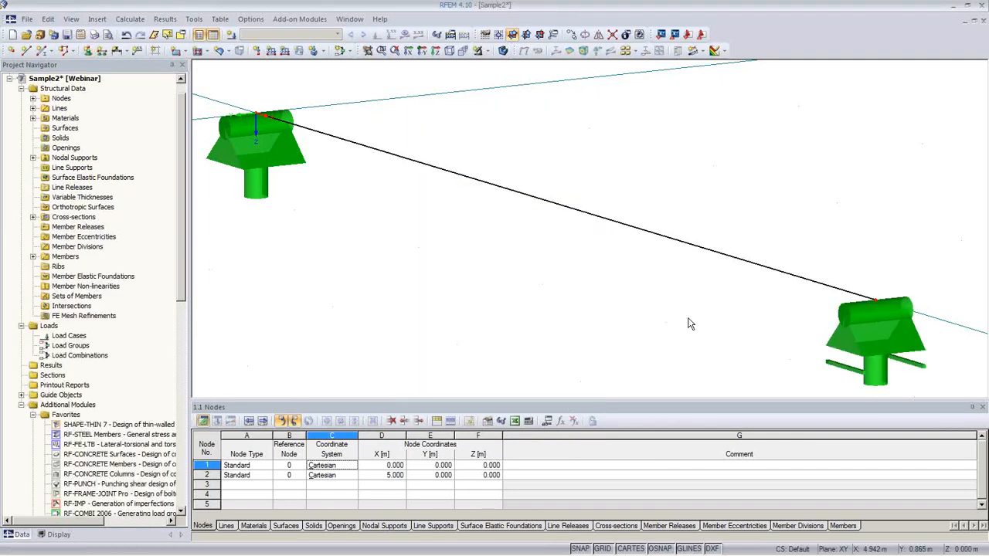
middle_click_drag(689, 319, 642, 271)
scroll(649, 278, "down", 2)
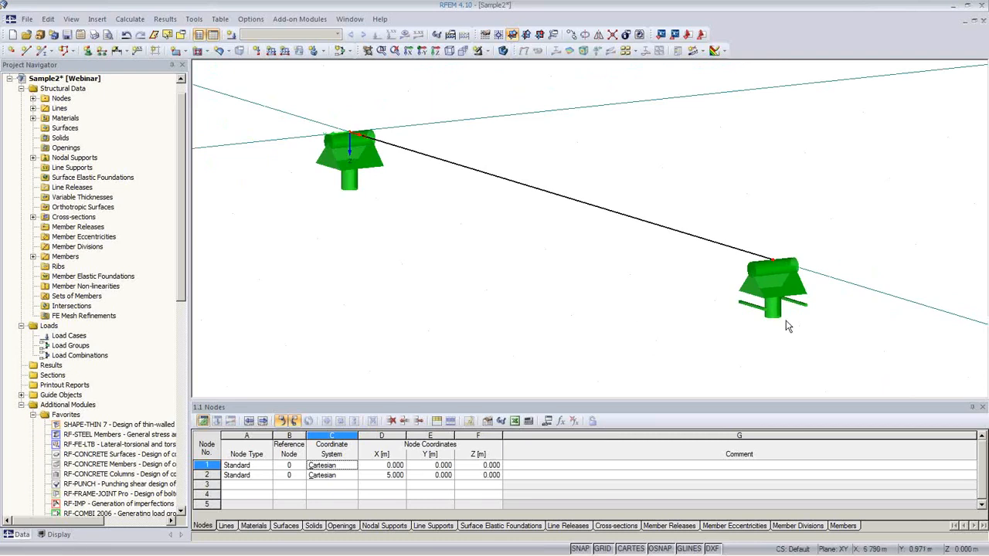
left_click(502, 51)
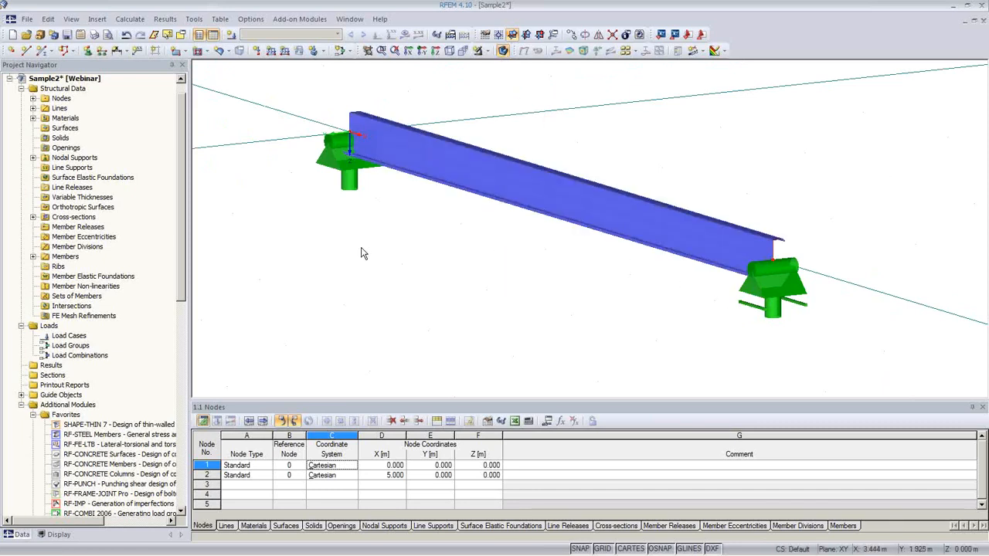
Create permanent load case LC1 with the description Full Load and self-weight excluded.
left_click(230, 34)
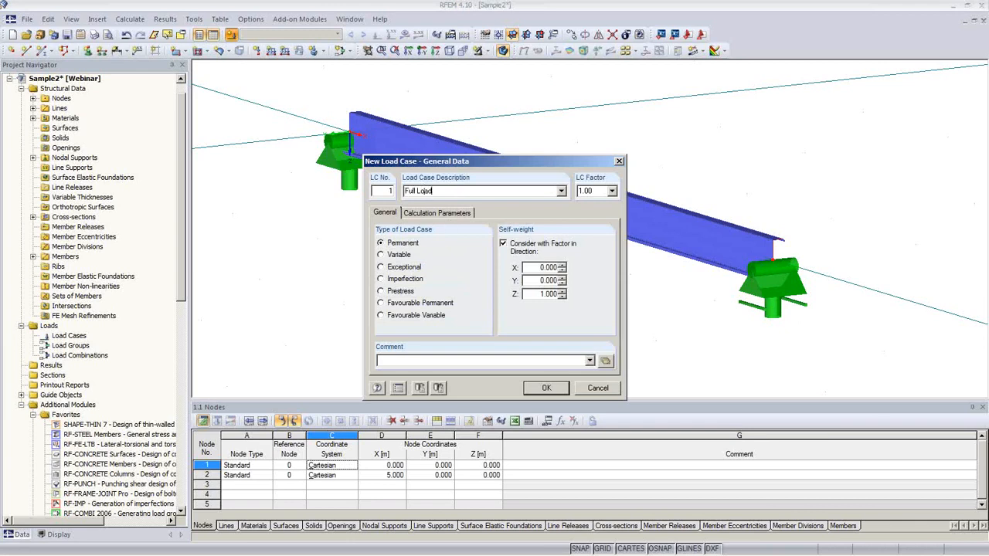
left_click(512, 251)
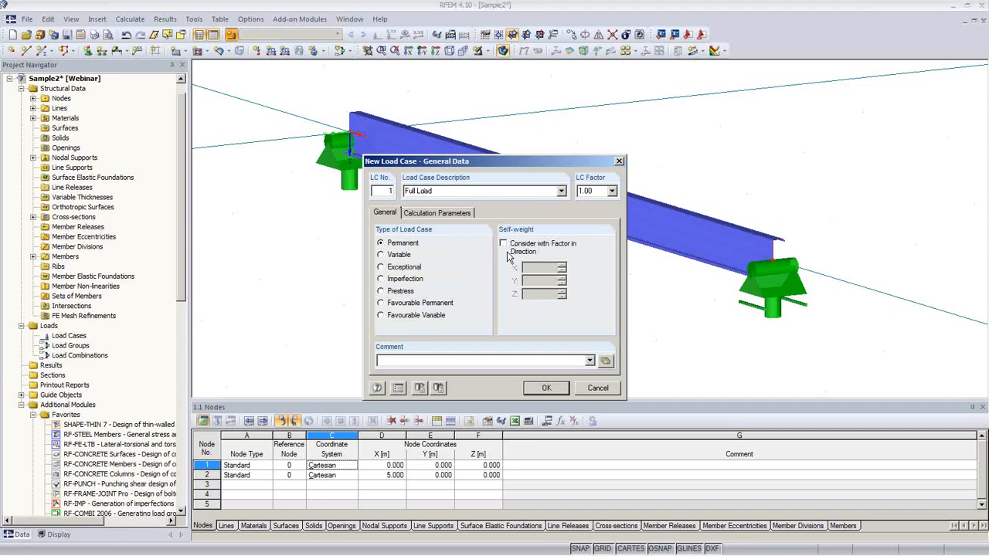
left_click(546, 389)
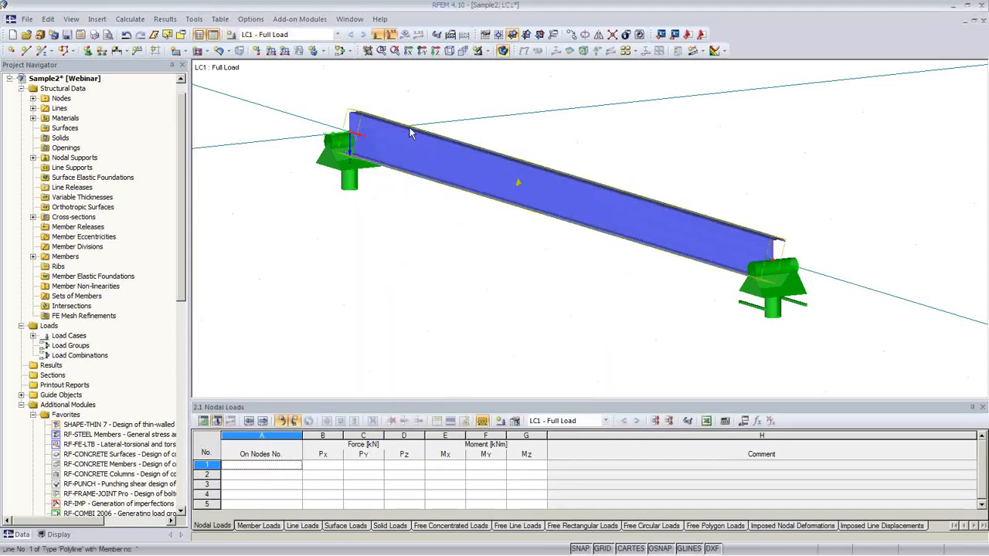
Apply a uniform member load of 2 kN/m in the global ZL direction to the beam.
left_click(269, 51)
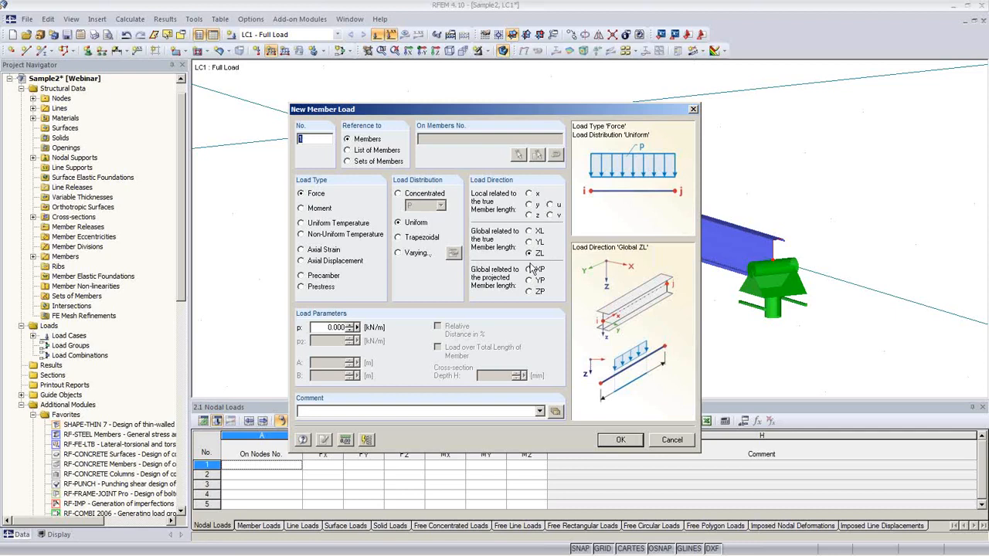
double_click(335, 328)
type("2")
left_click(619, 440)
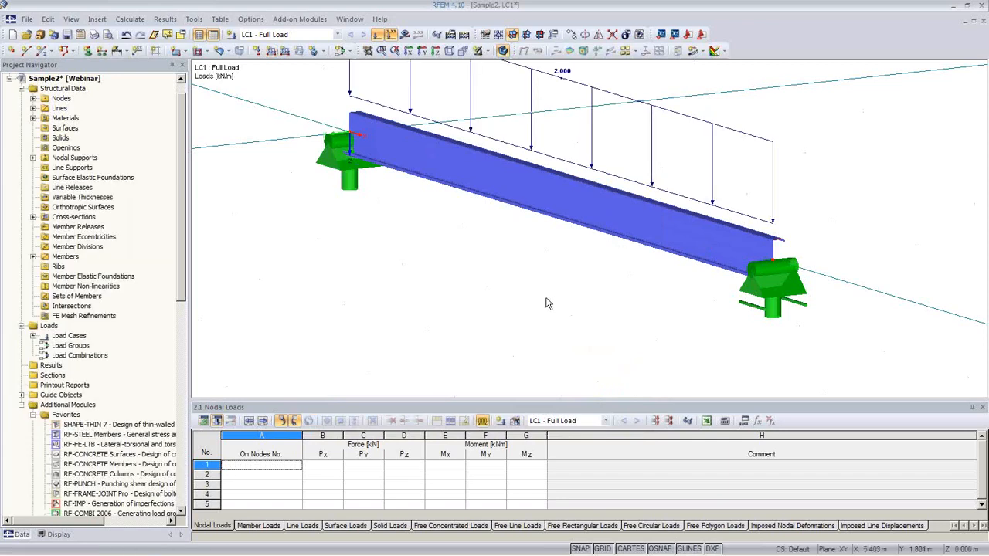
scroll(541, 303, "down", 3)
middle_click_drag(613, 298, 554, 298, "ctrl")
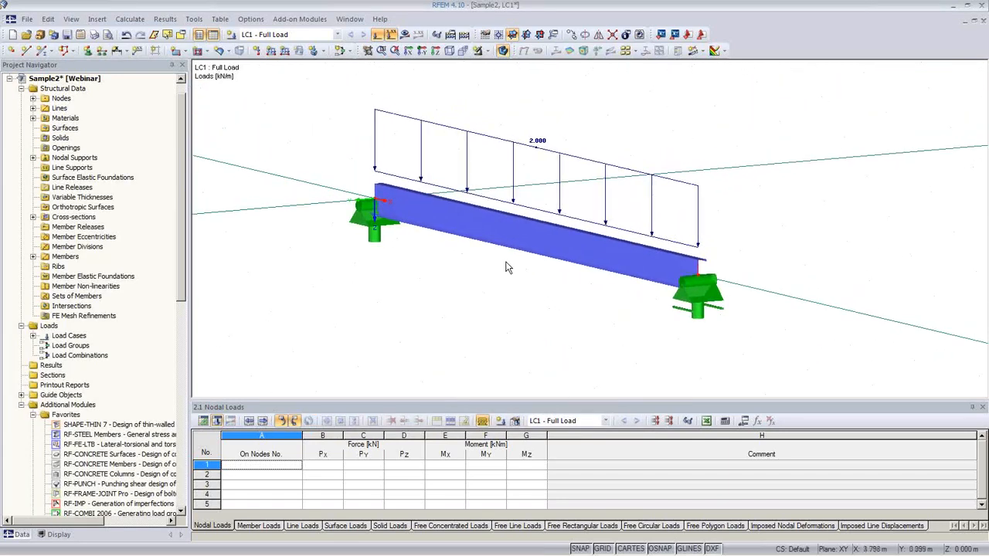
Calculate the results of load case LC1 and examine the beam's deformation u in the line display from several angles.
left_click(404, 34)
left_click(462, 311)
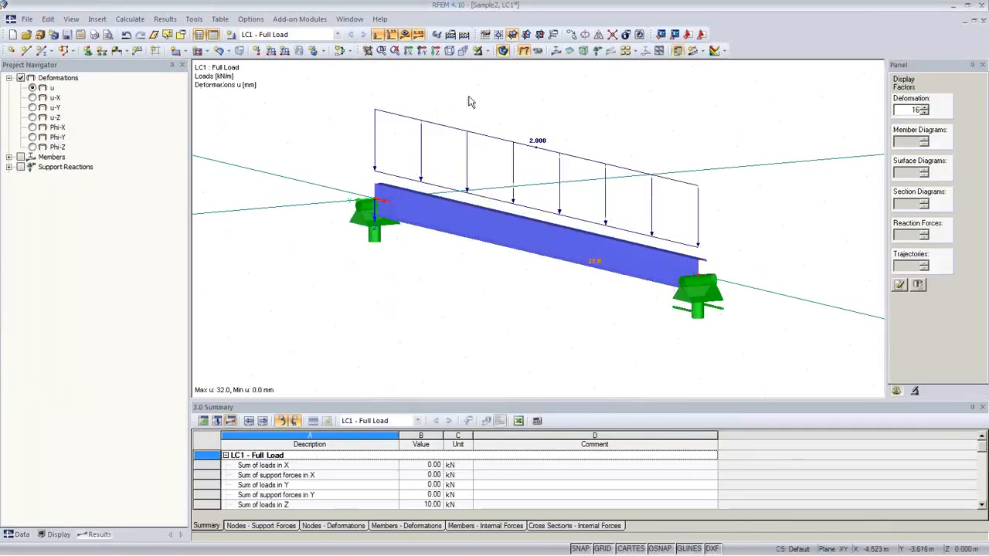
left_click(503, 51)
mouse_move(611, 281)
middle_mouse_down("ctrl")
mouse_move(418, 277)
mouse_move(404, 249)
mouse_move(435, 265)
middle_mouse_up("ctrl")
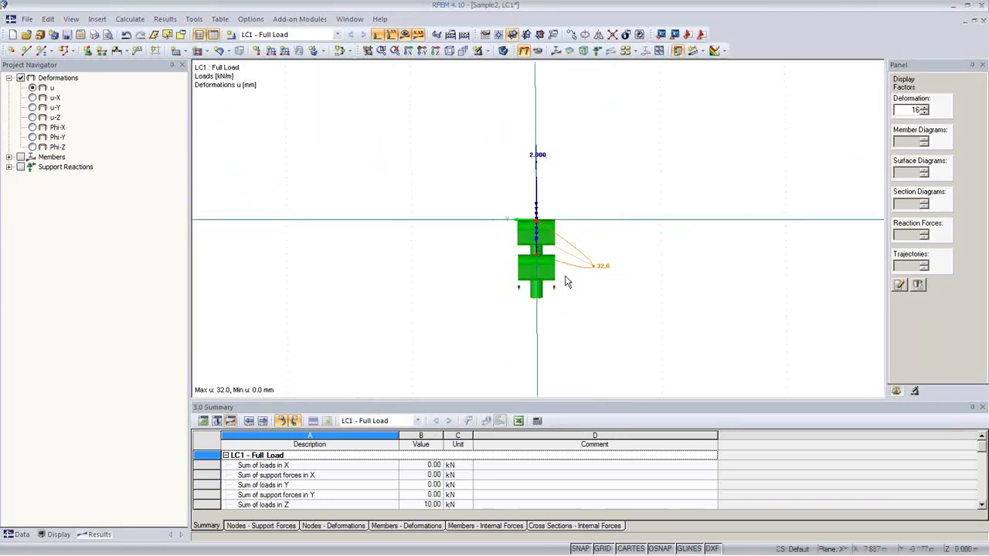
middle_click_drag(596, 327, 510, 309, "ctrl")
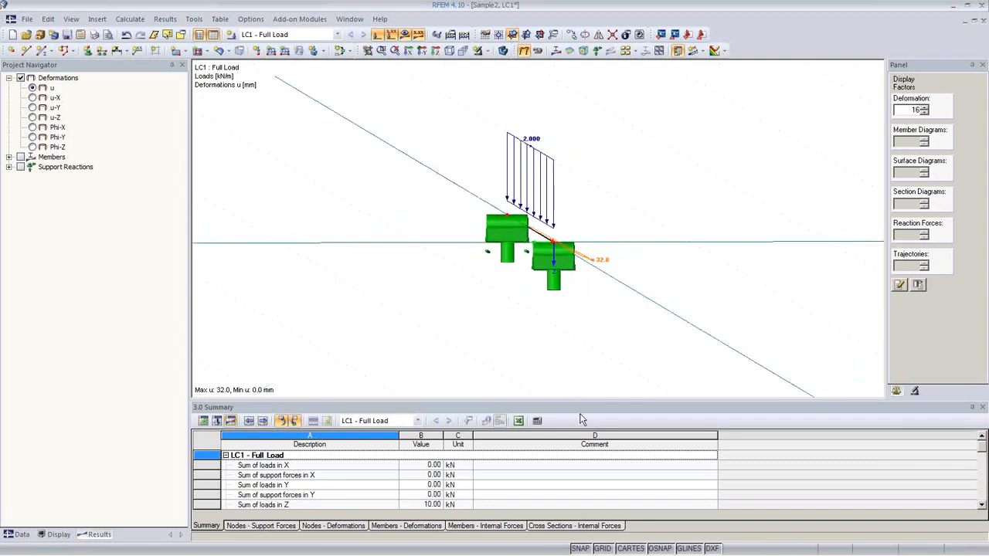
middle_click_drag(564, 332, 579, 362, "ctrl")
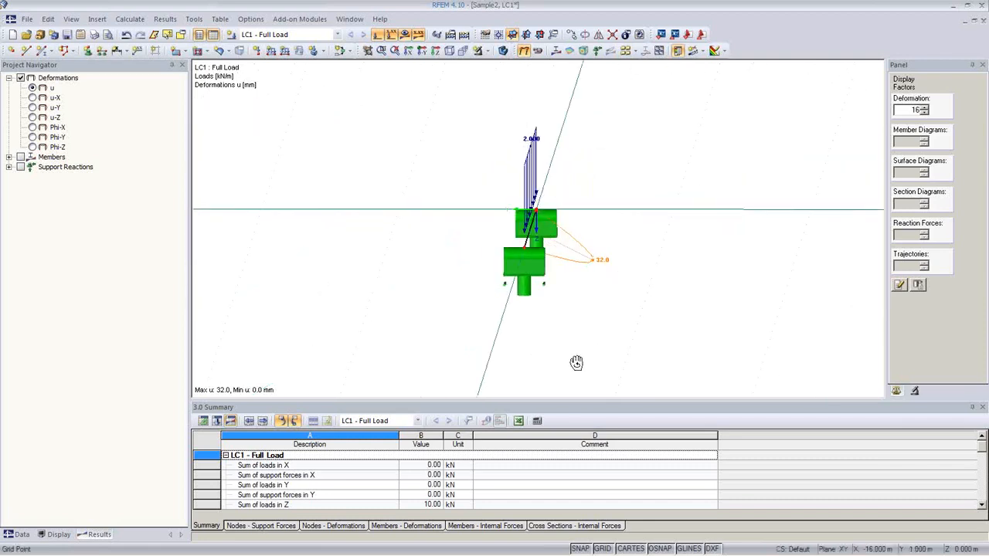
Examine the beam's bending moment diagrams M-u and M-v related to the principal axes.
left_click(557, 51)
middle_click_drag(596, 192, 665, 335, "ctrl")
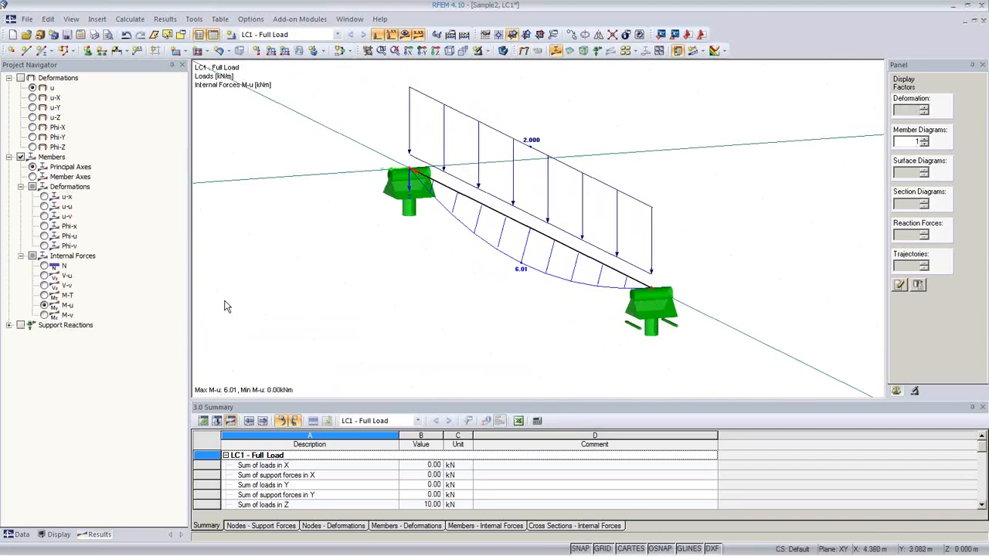
left_click(45, 316)
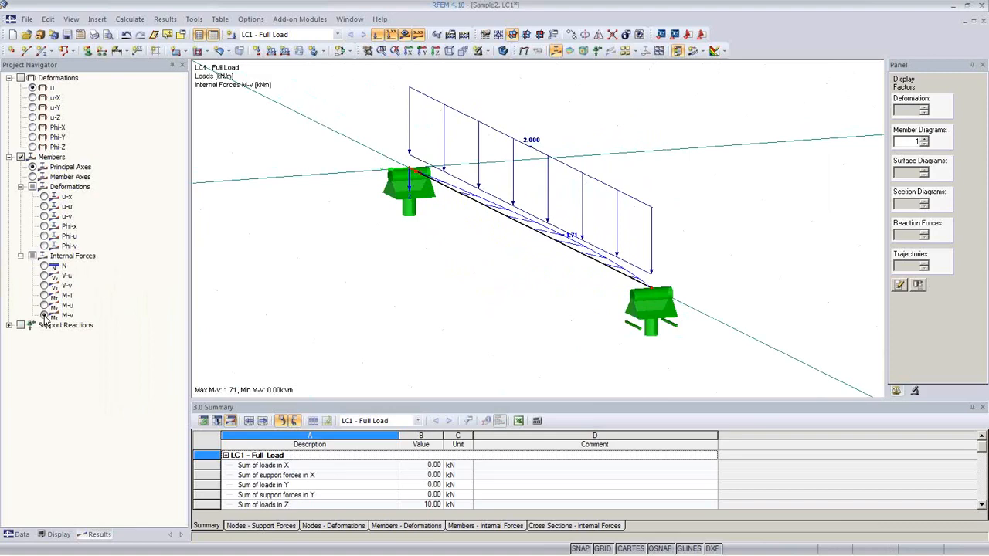
left_click(44, 305)
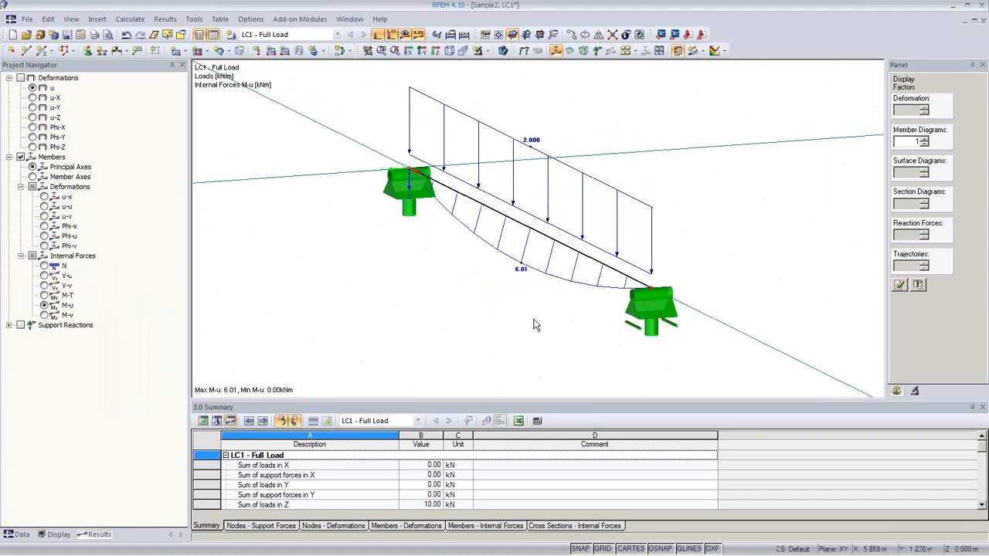
middle_click_drag(532, 322, 525, 300, "ctrl")
scroll(525, 301, "up", 3)
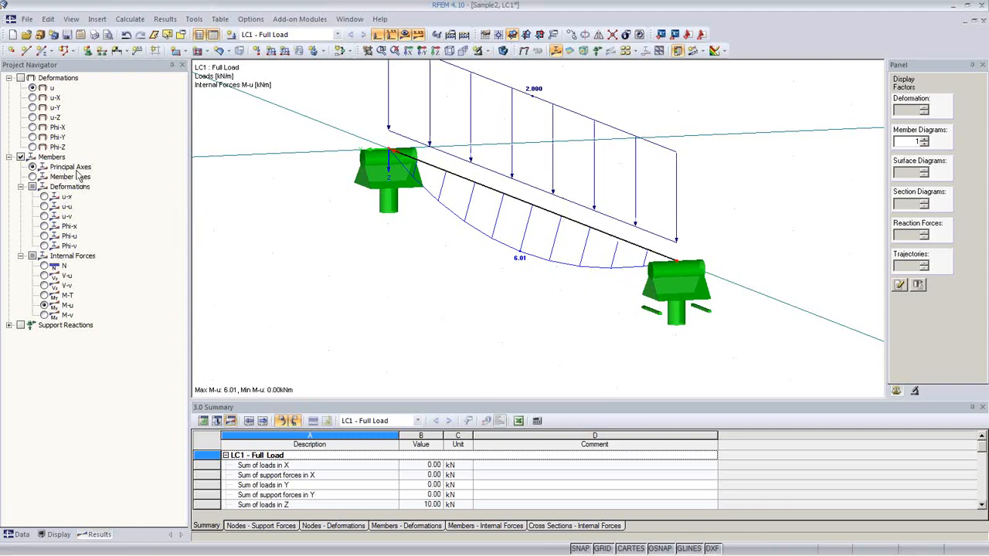
Show the M-y moment related to the member axes and examine its orientation against the Z-section in the solid display.
left_click(33, 177)
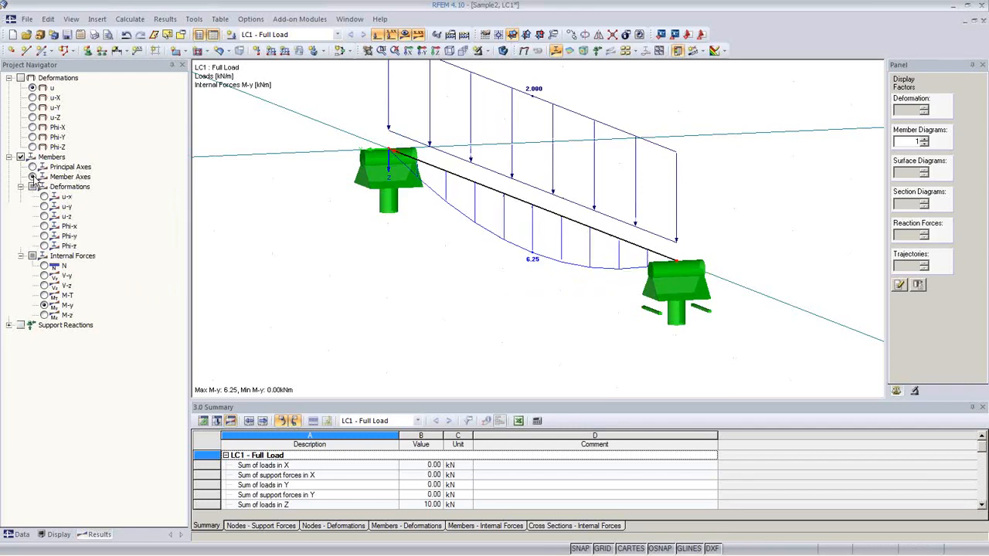
middle_click_drag(461, 304, 476, 290, "ctrl")
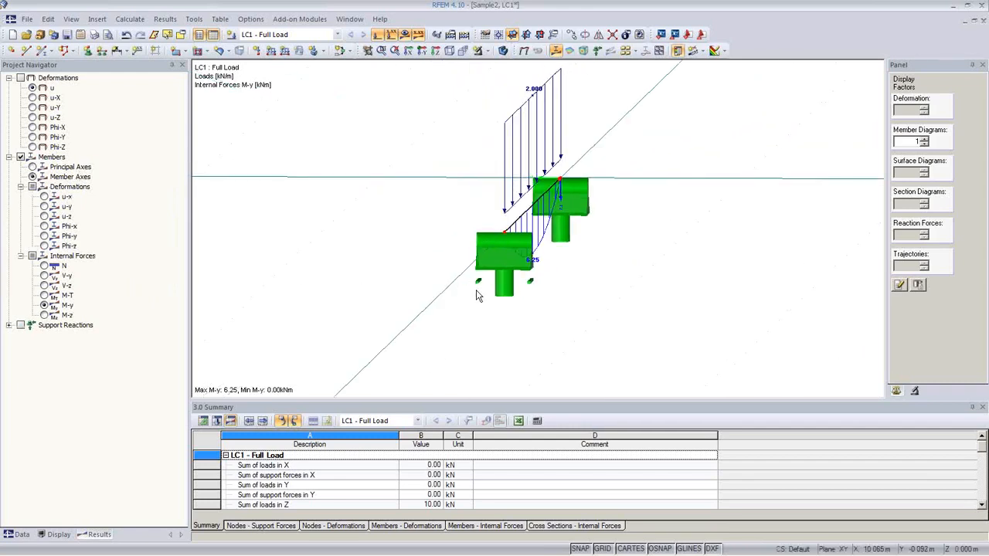
mouse_move(421, 303)
middle_mouse_down("ctrl")
mouse_move(473, 314)
mouse_move(434, 307)
middle_mouse_up("ctrl")
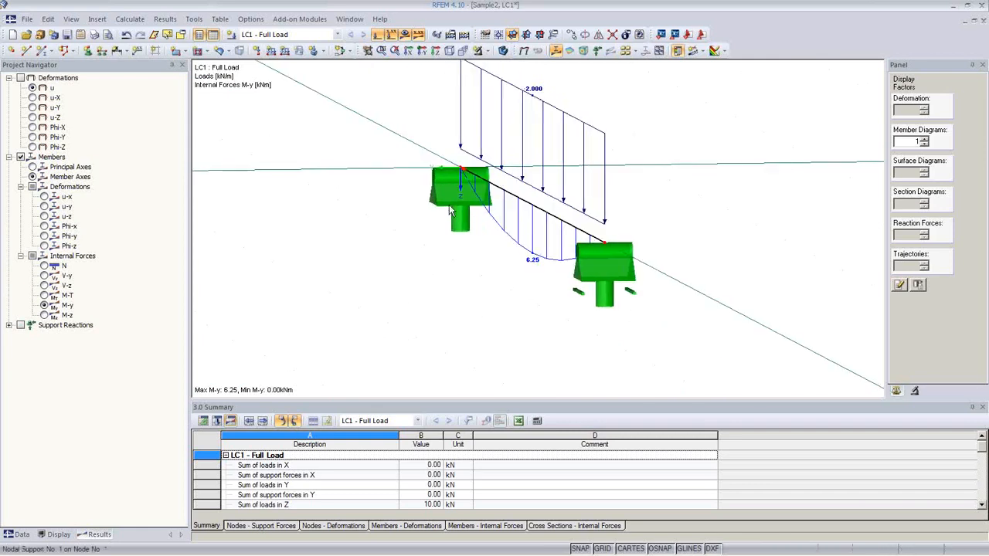
left_click(503, 51)
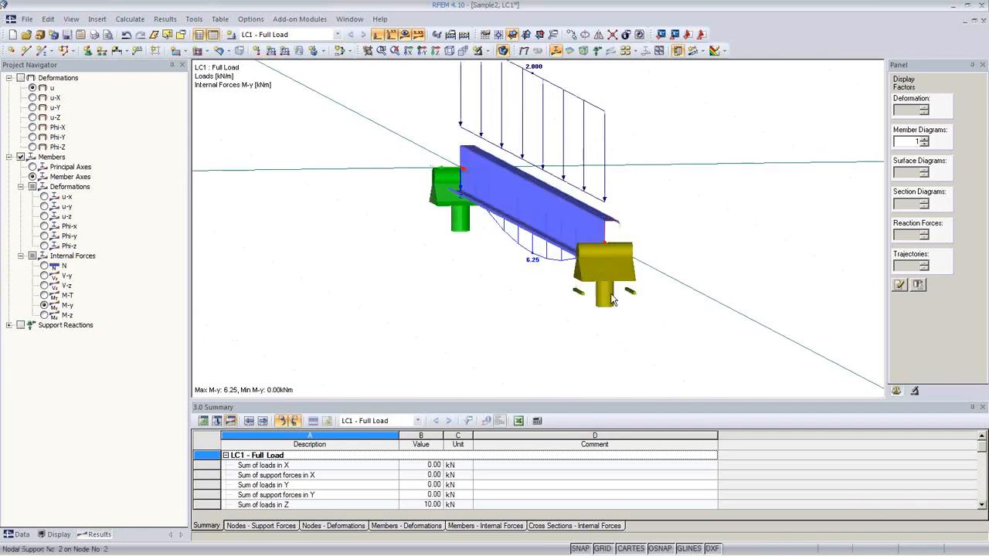
middle_click_drag(579, 266, 606, 333, "ctrl")
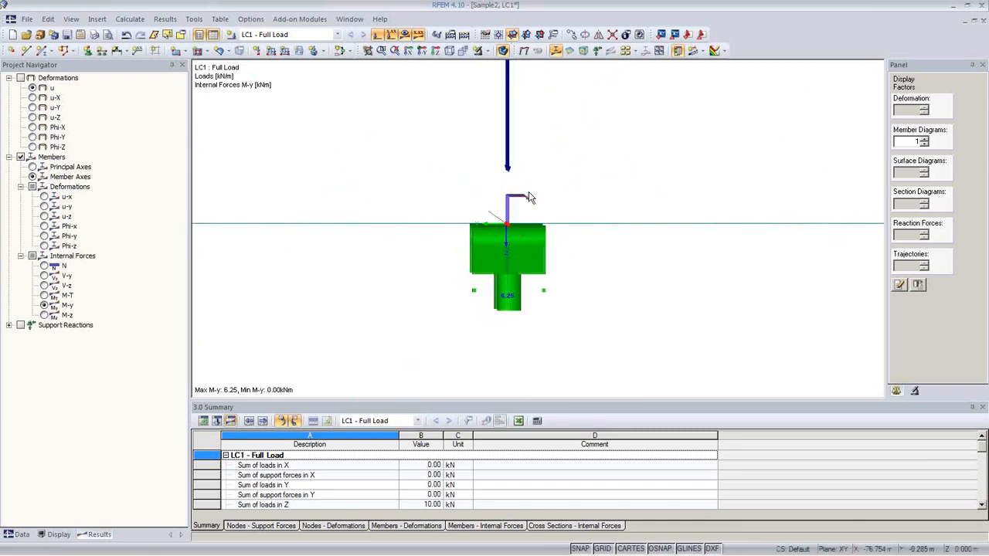
middle_click_drag(415, 332, 502, 350, "ctrl")
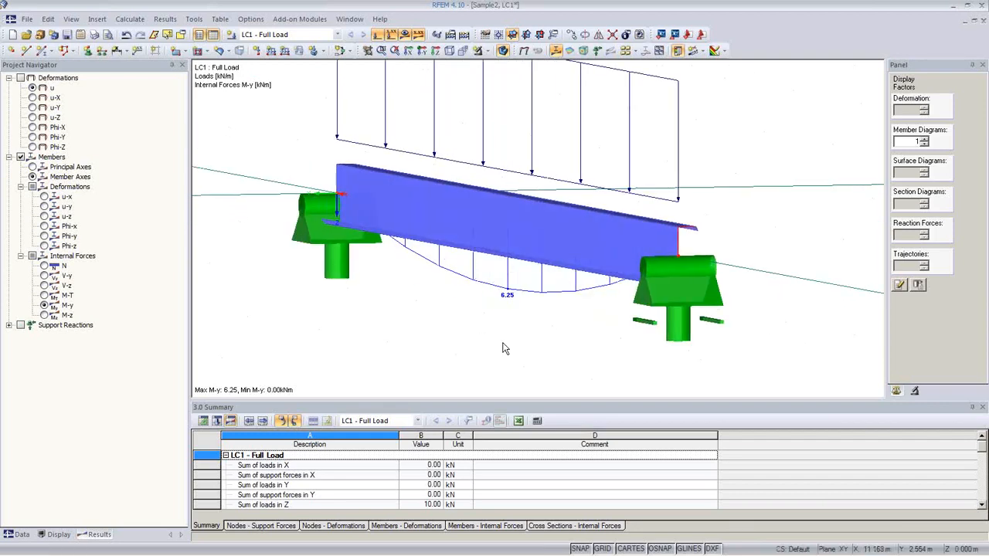
middle_click_drag(539, 311, 495, 318, "ctrl")
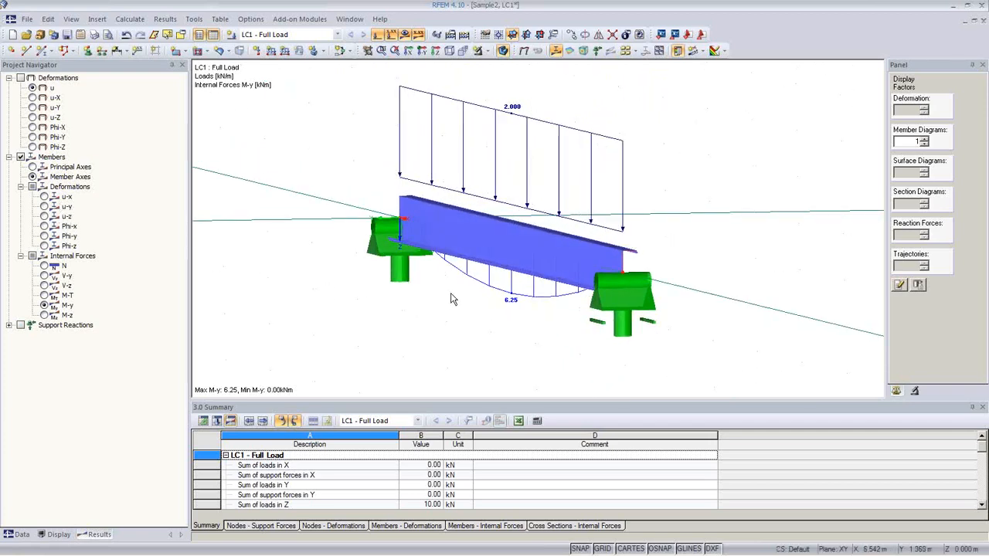
middle_click_drag(468, 300, 546, 321, "ctrl")
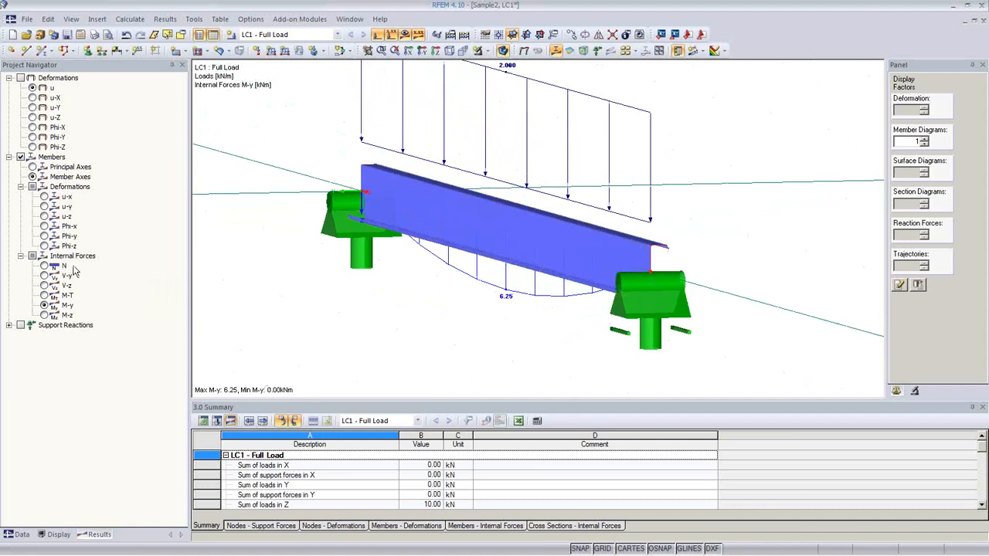
Compare the beam's bending moment diagram between the principal axes and the member axes.
left_click(33, 167)
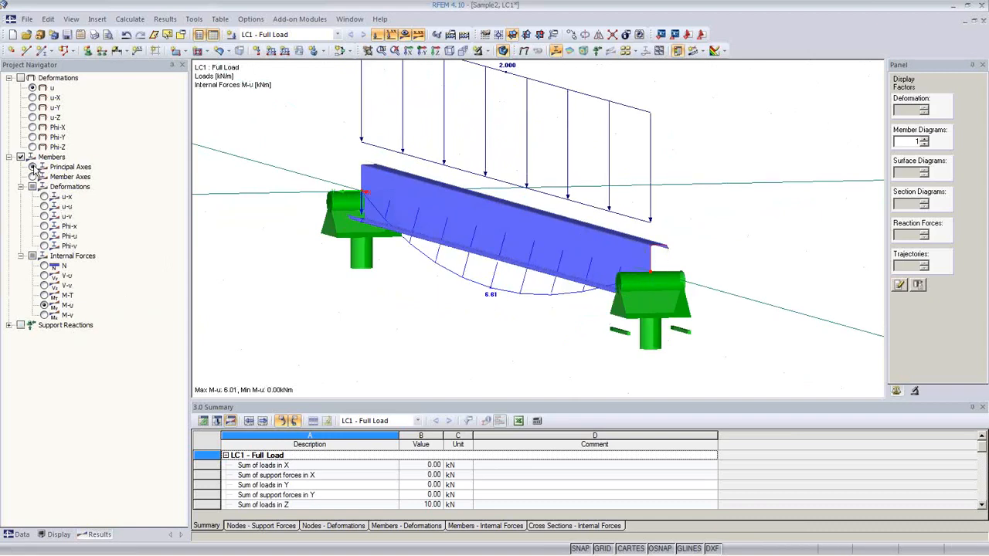
left_click(32, 176)
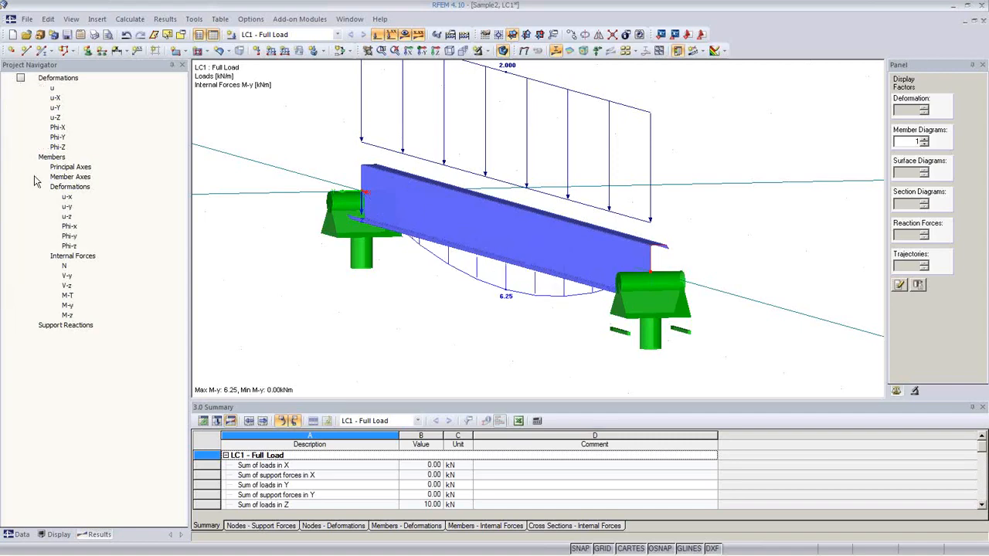
middle_click_drag(379, 309, 356, 317, "ctrl")
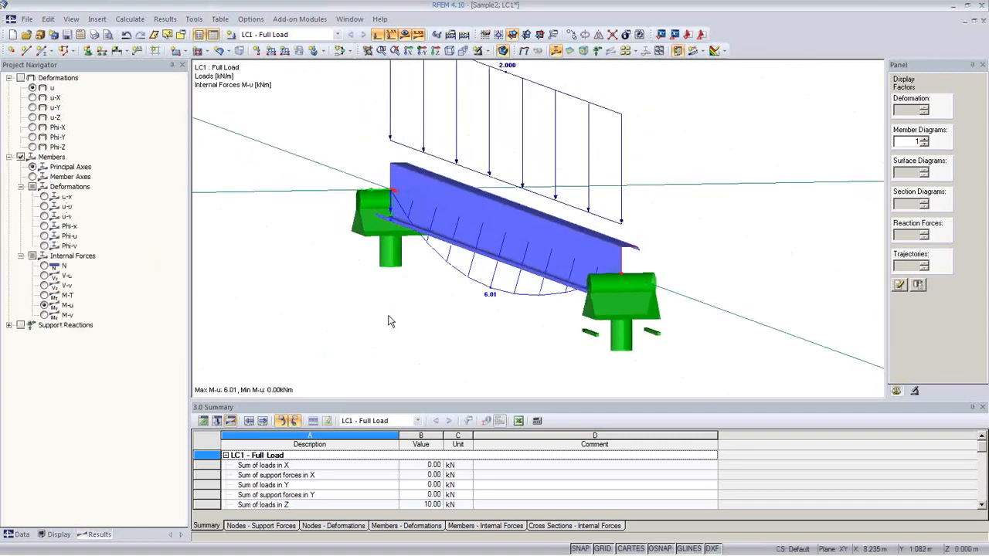
Open the RF-STEEL Members module and run the stress calculation for all members under LC1 Full Load.
left_click(23, 535)
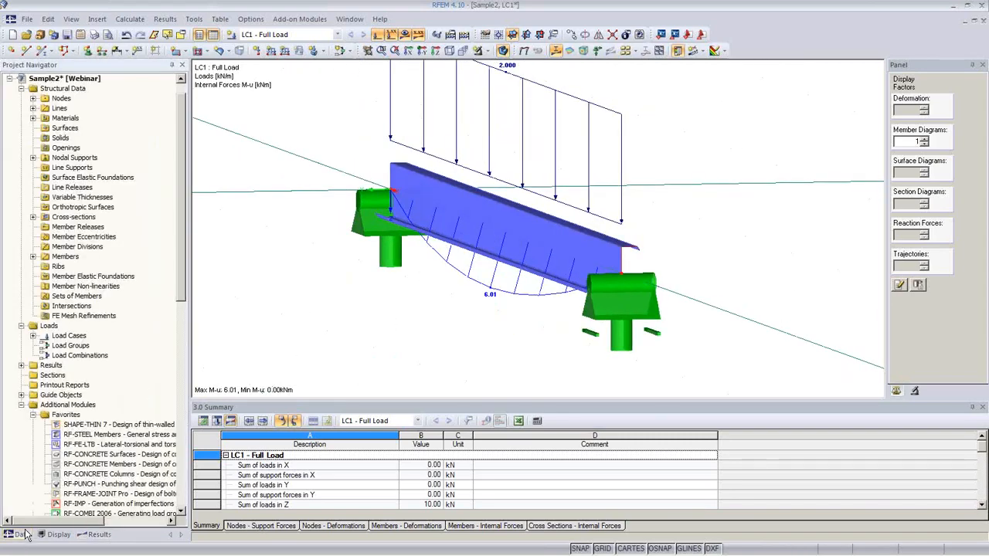
double_click(104, 436)
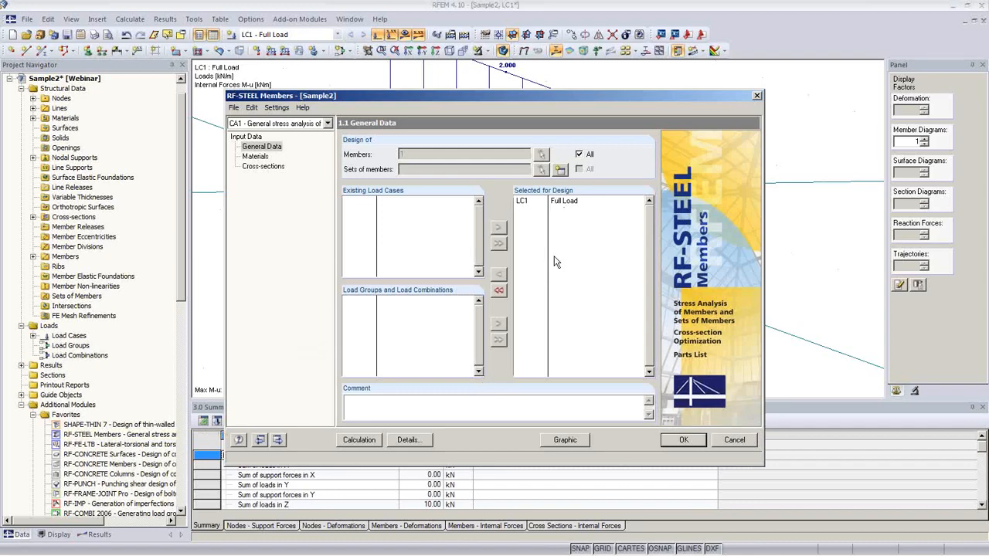
left_click(360, 440)
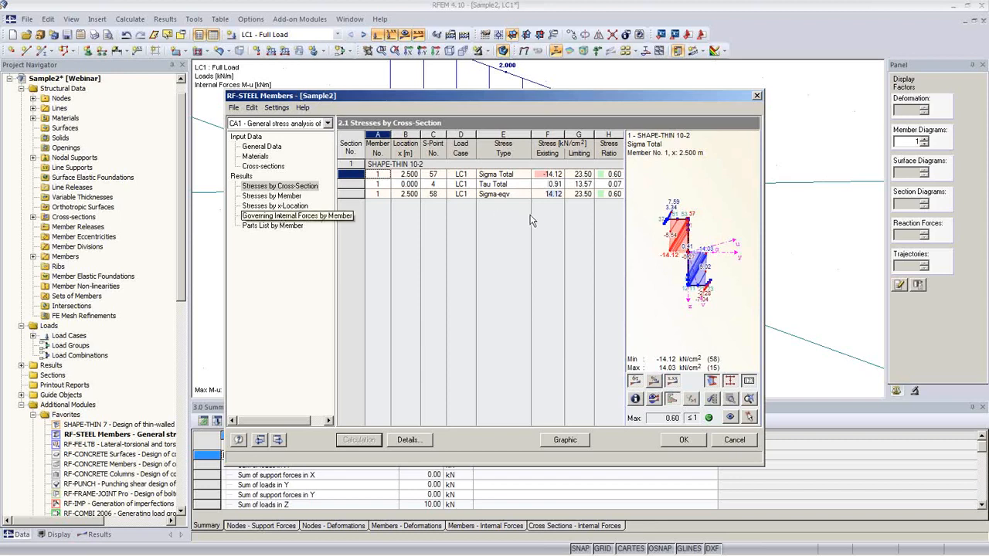
Review the governing internal forces, parts list and stresses by cross-section, and close the steel design module.
left_click(282, 216)
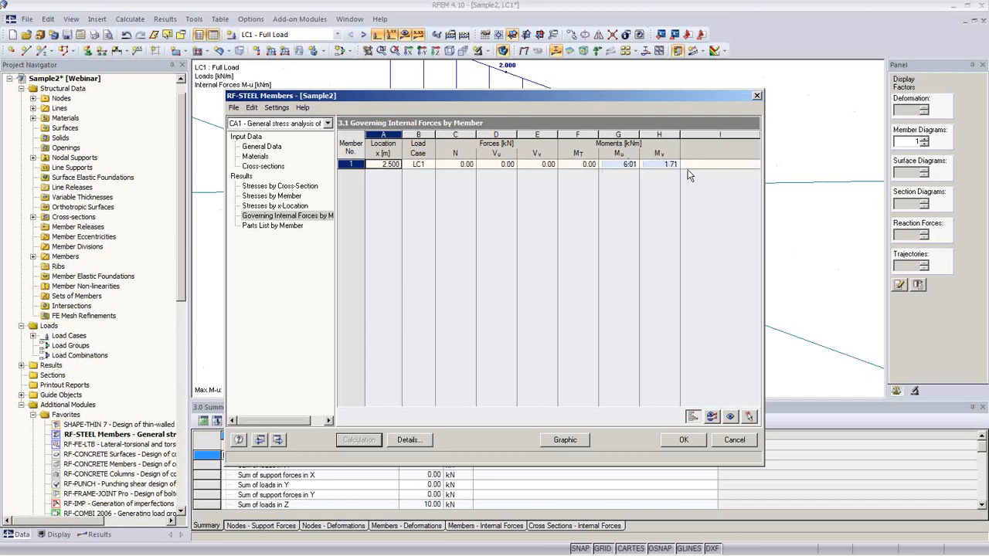
left_click(283, 227)
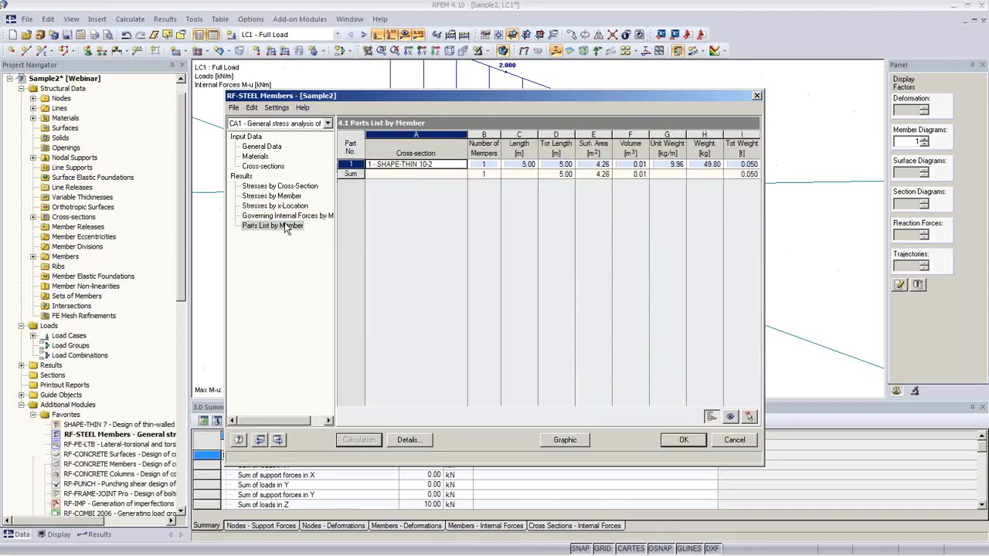
left_click(285, 217)
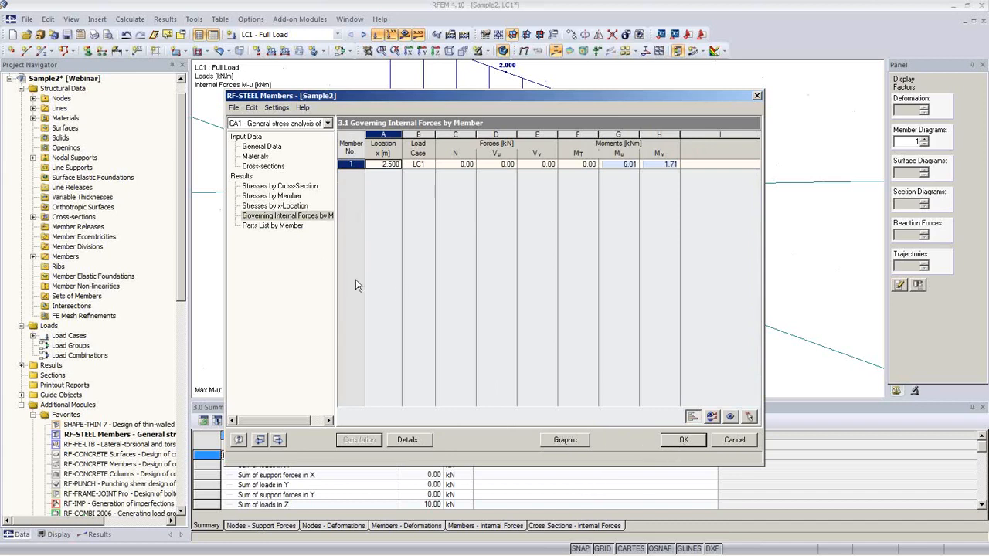
left_click(280, 186)
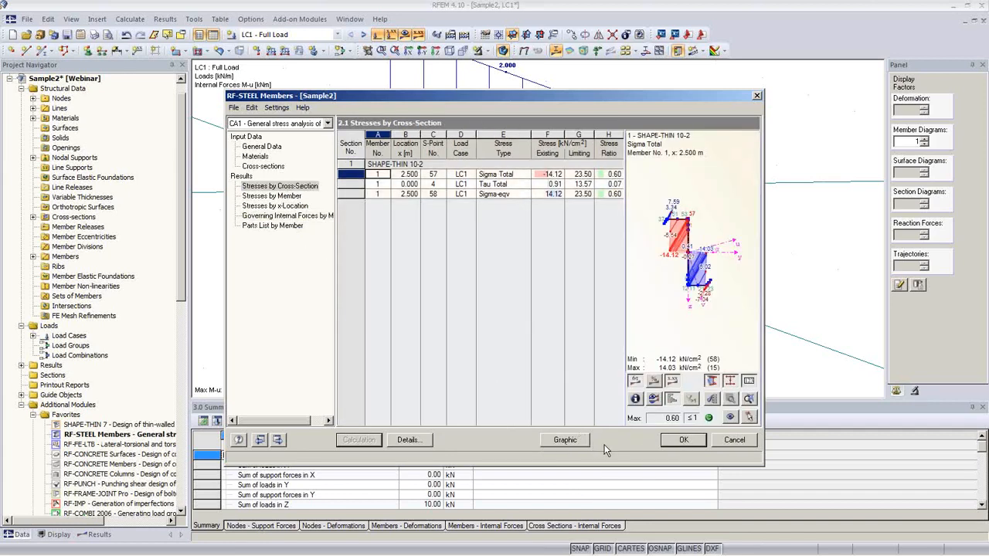
left_click(685, 440)
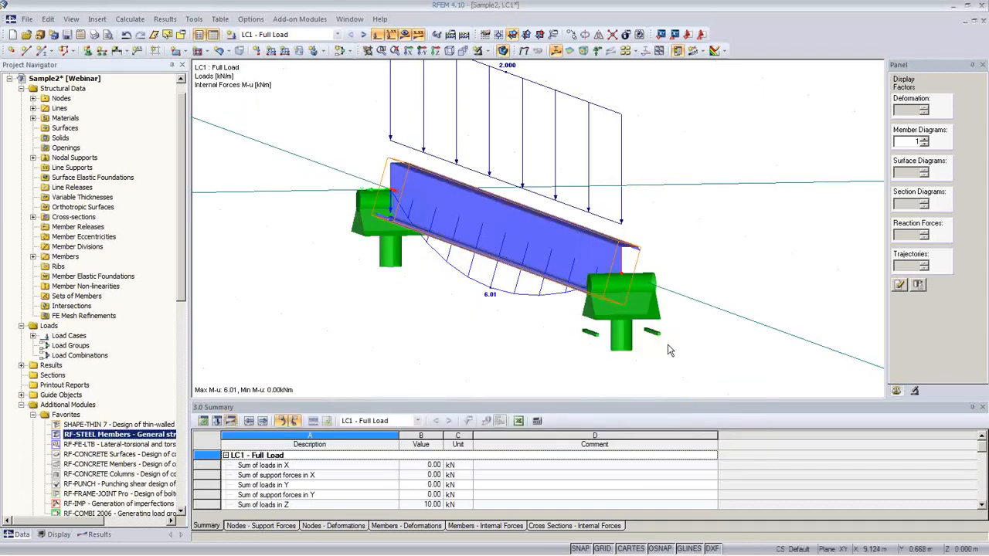
Create a continuous set of members from the beam, described as "Purlin".
middle_click_drag(649, 342, 705, 353, "ctrl")
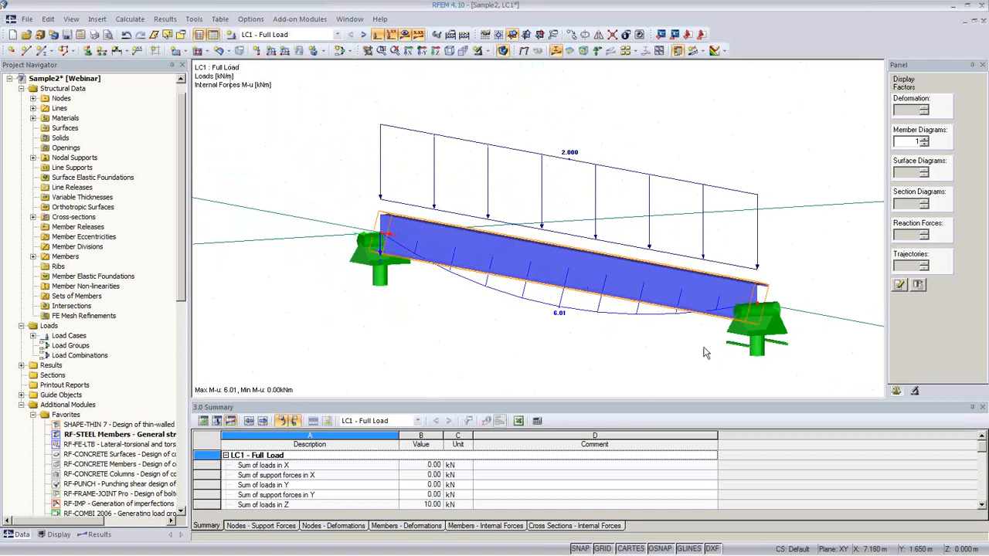
middle_click_drag(449, 321, 442, 310)
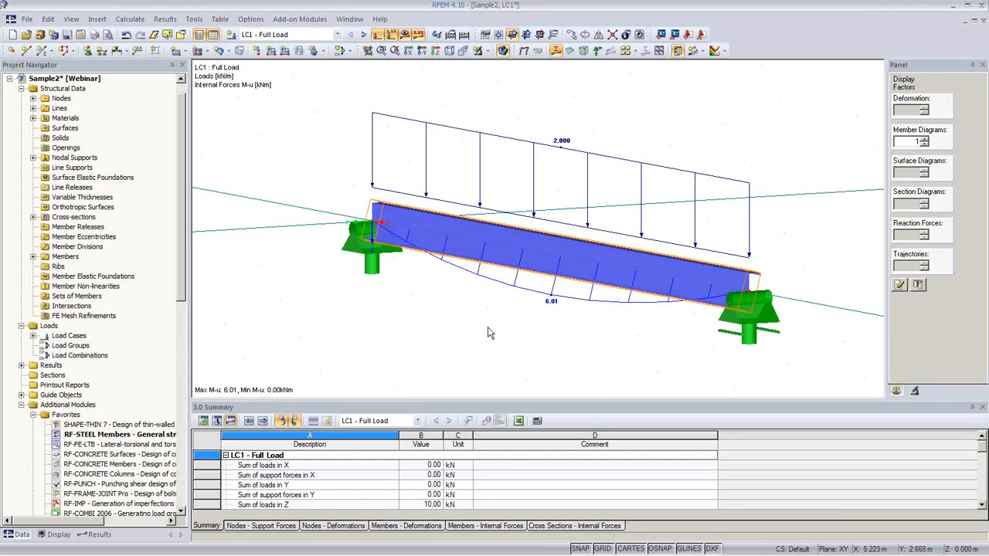
middle_click_drag(558, 328, 498, 313)
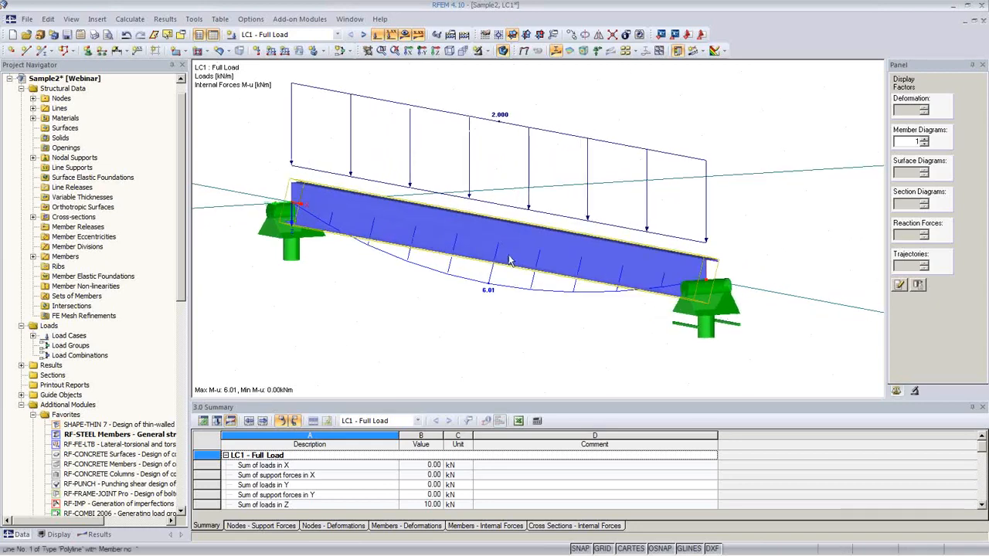
scroll(500, 297, "up", 2)
right_click(512, 229)
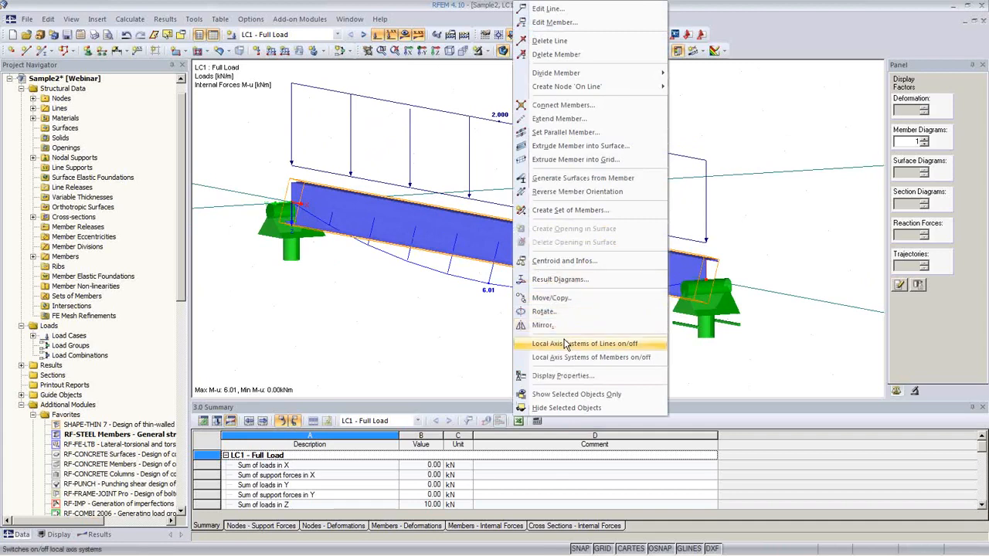
left_click(571, 210)
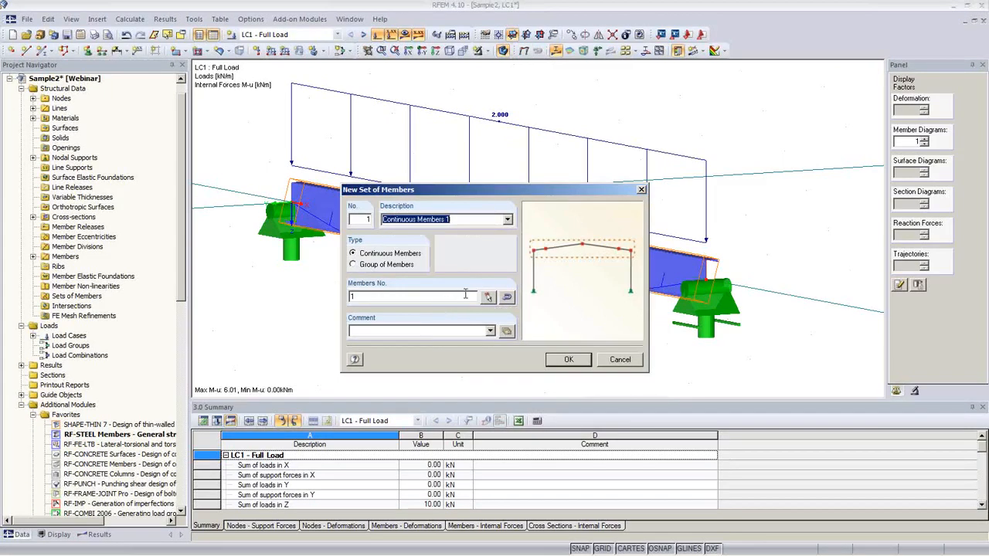
type("Pur")
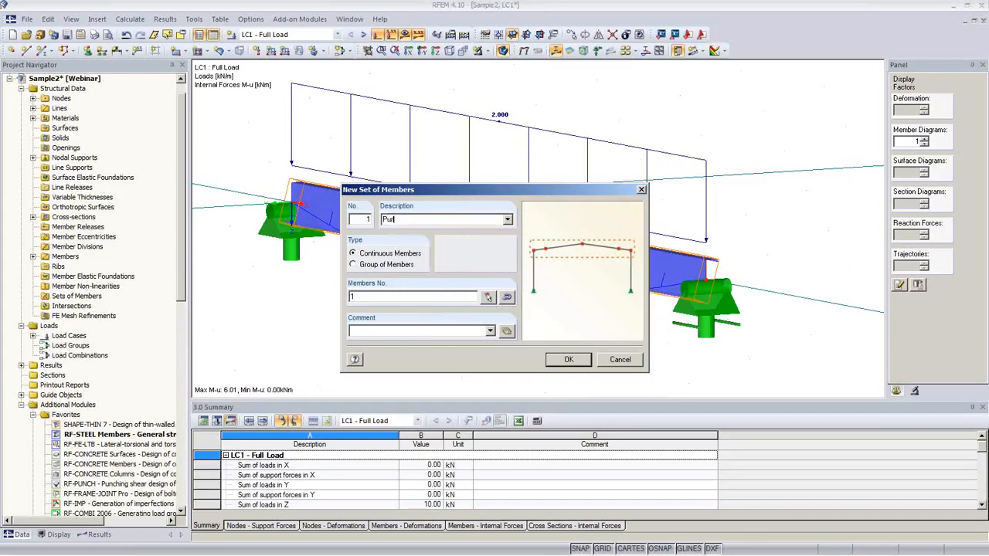
type("lin")
left_click(567, 367)
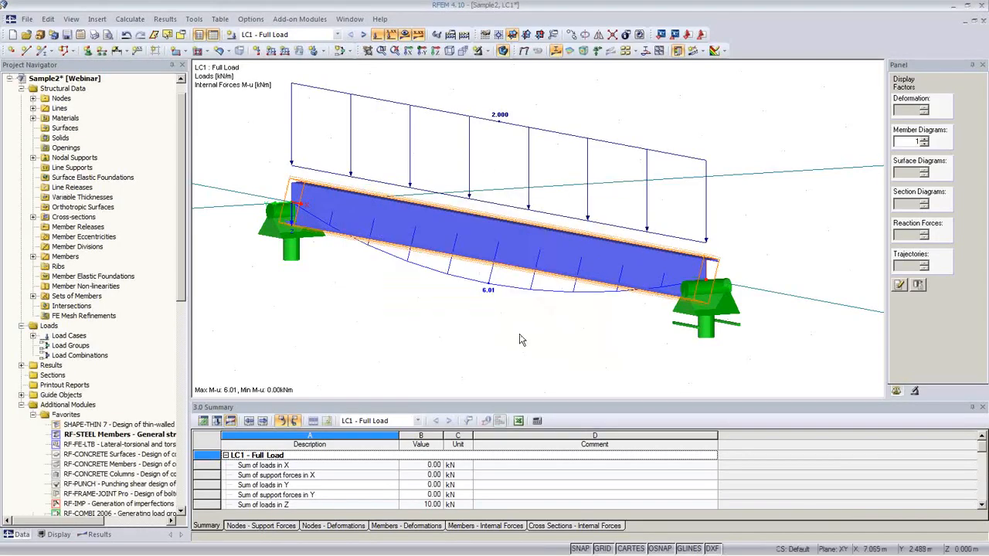
Open the RF-FE-LTB module and select all sets of members for design.
middle_click_drag(556, 332, 433, 326, "shift")
left_click(388, 337)
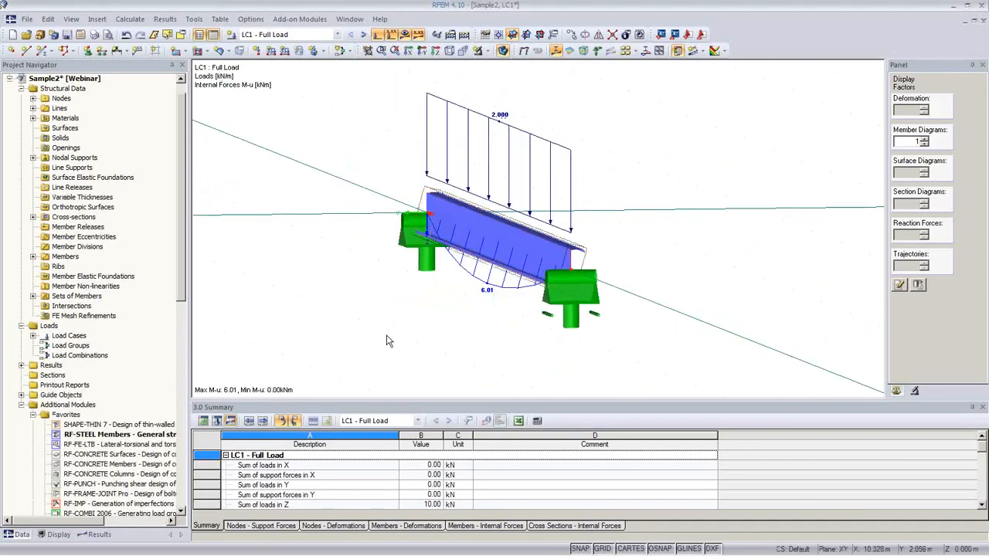
double_click(123, 446)
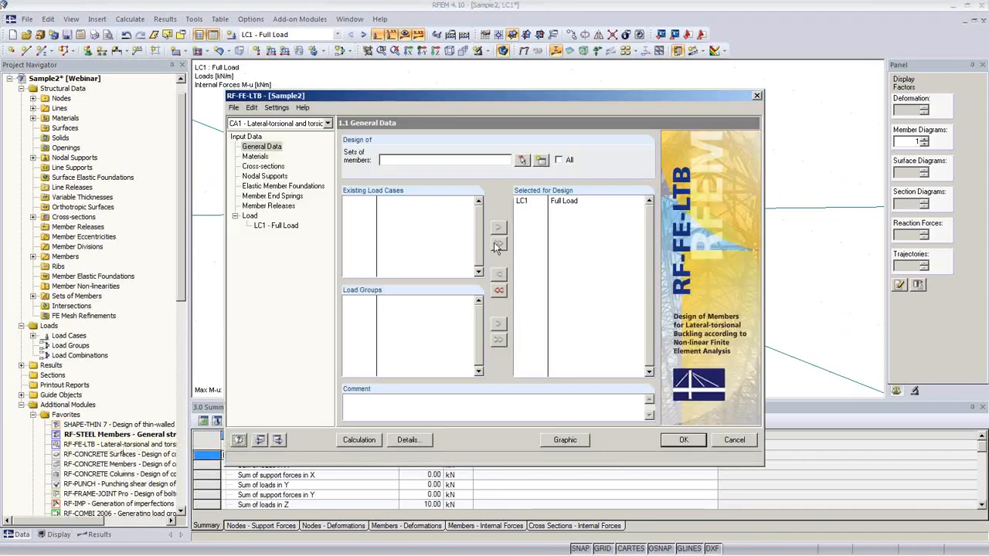
left_click(560, 160)
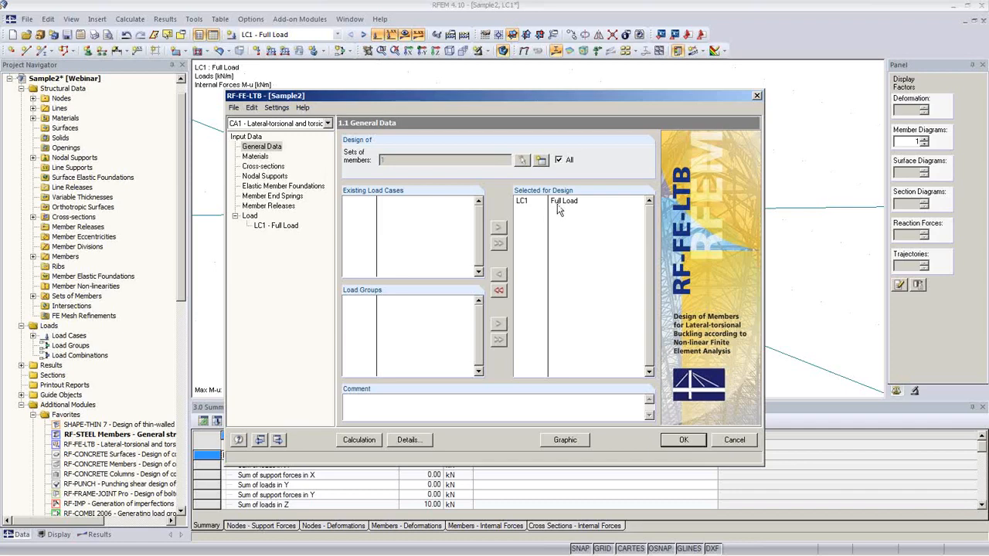
Check the materials and cross-sections of the lateral-torsional buckling case, including the detailed properties of section SHAPE-THIN 10-2.
left_click(263, 158)
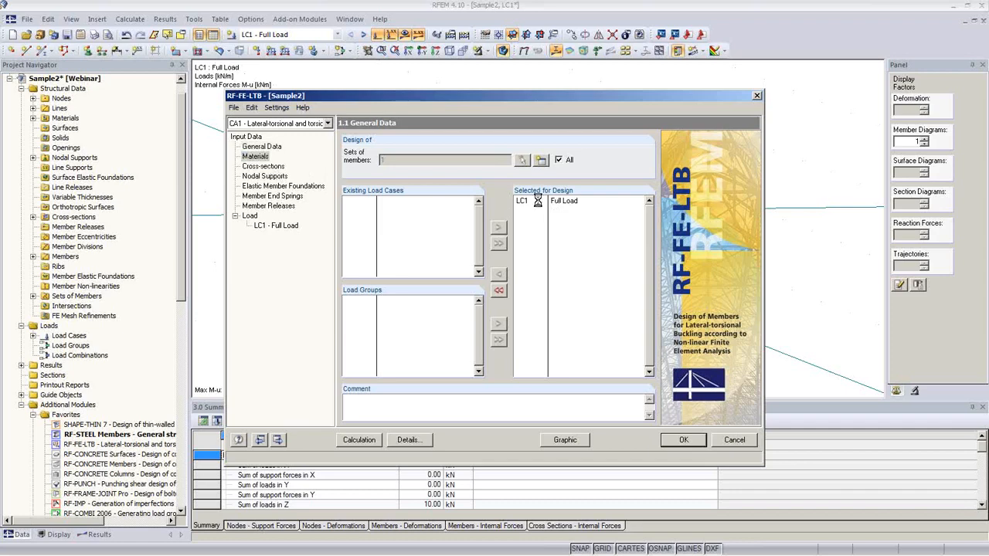
left_click(271, 170)
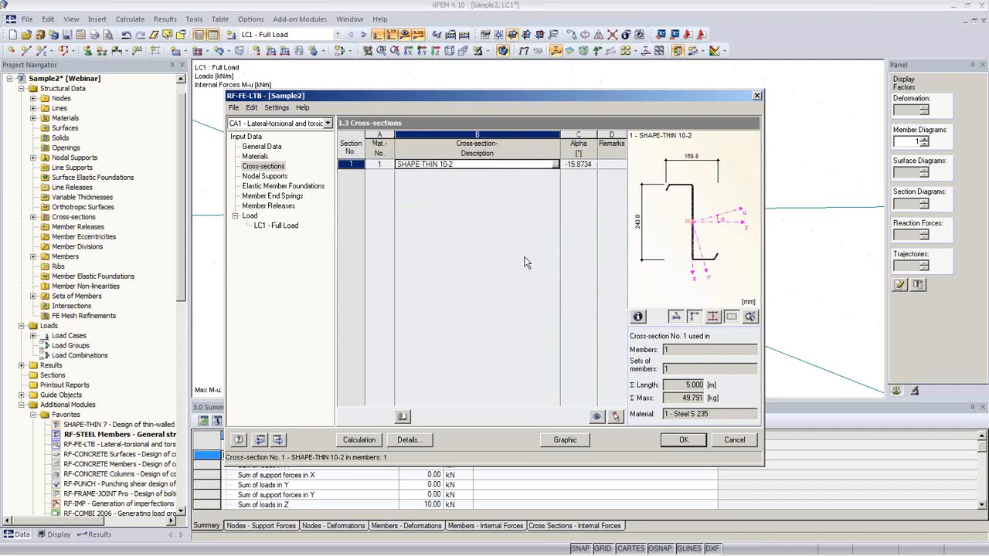
left_click(638, 316)
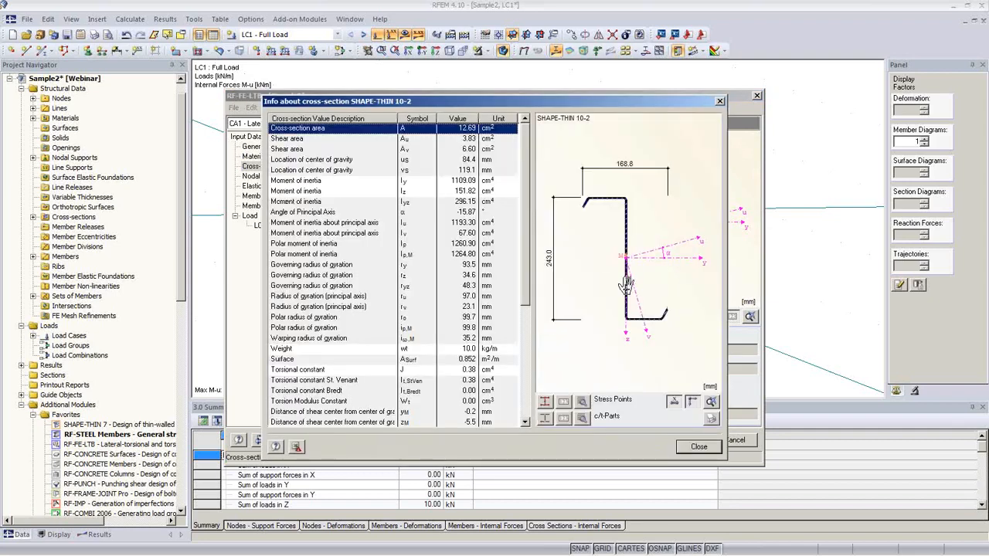
scroll(523, 186, "down", 5)
scroll(522, 185, "up", 5)
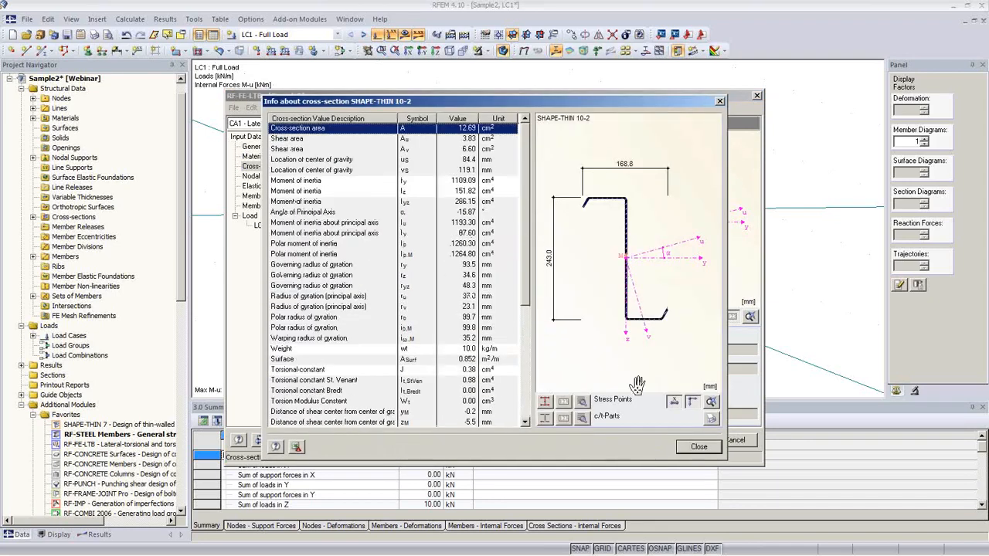
left_click(698, 448)
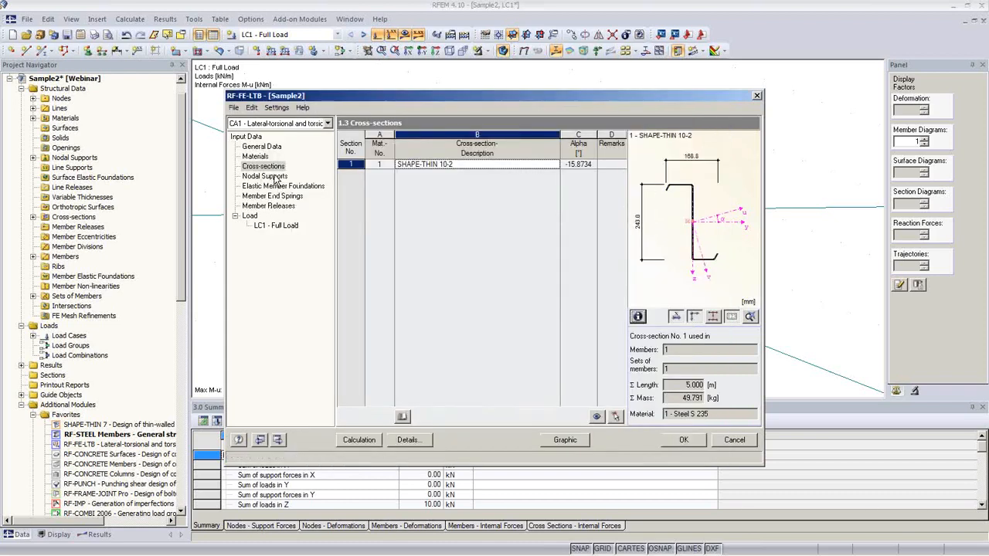
Review the input tables for nodal supports, elastic member foundations, member end springs and member releases.
left_click(275, 177)
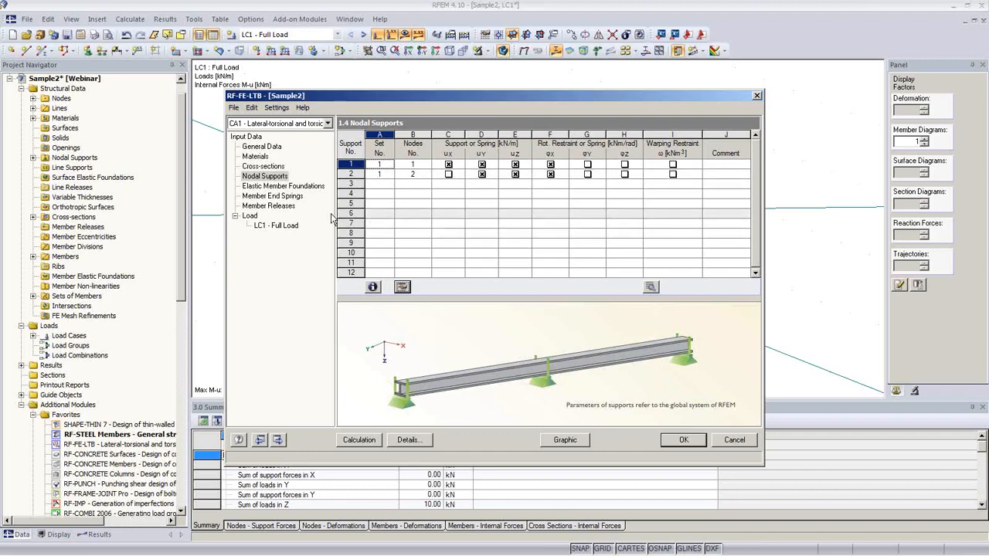
left_click(284, 186)
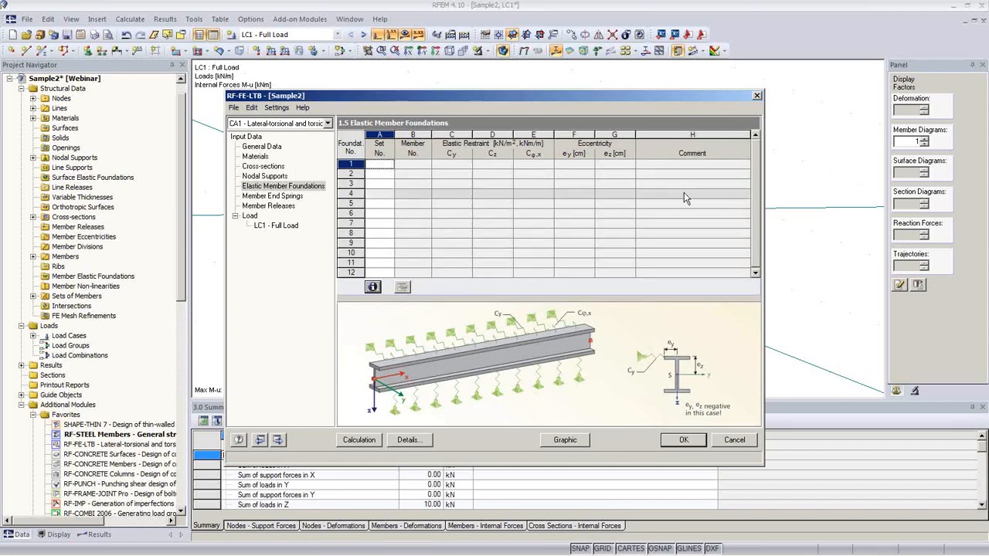
left_click(582, 164)
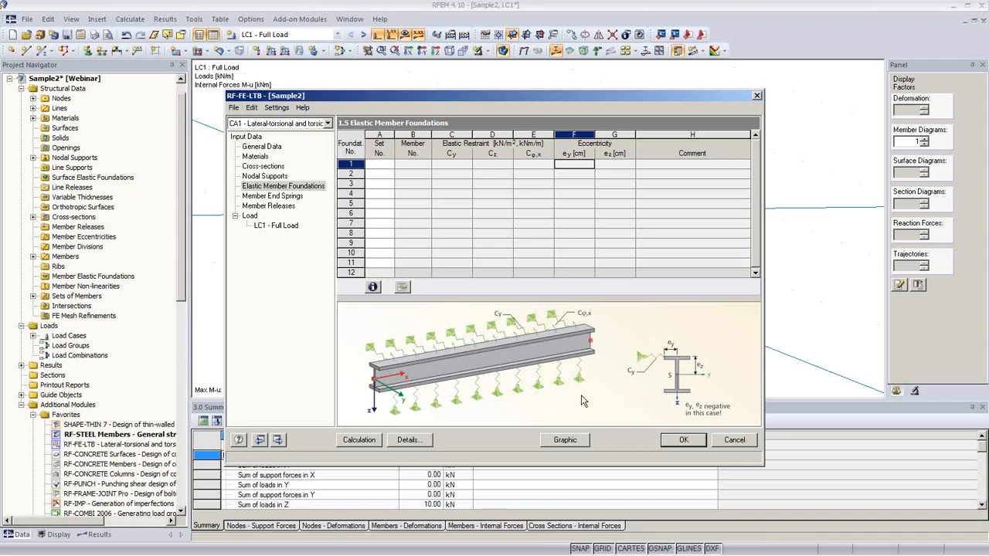
left_click(272, 197)
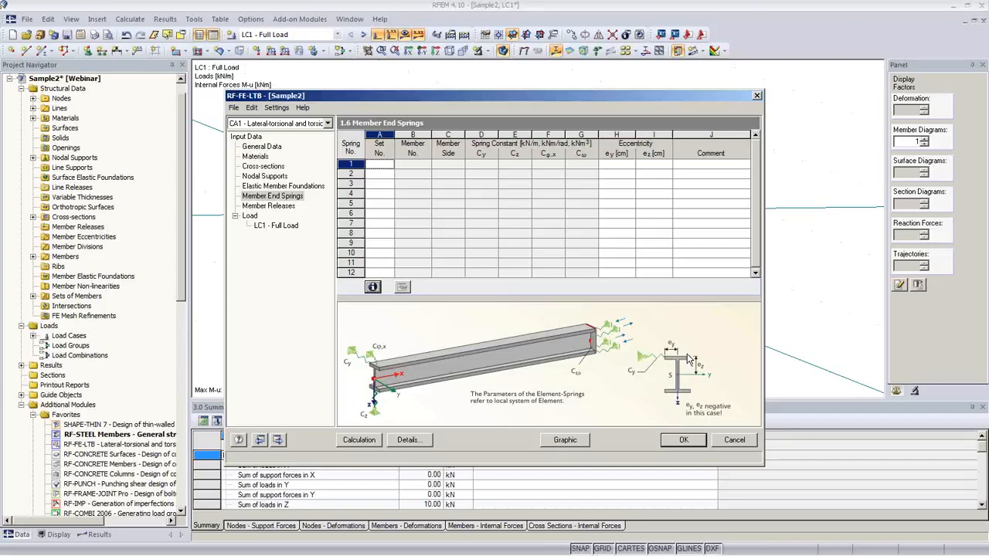
left_click(279, 206)
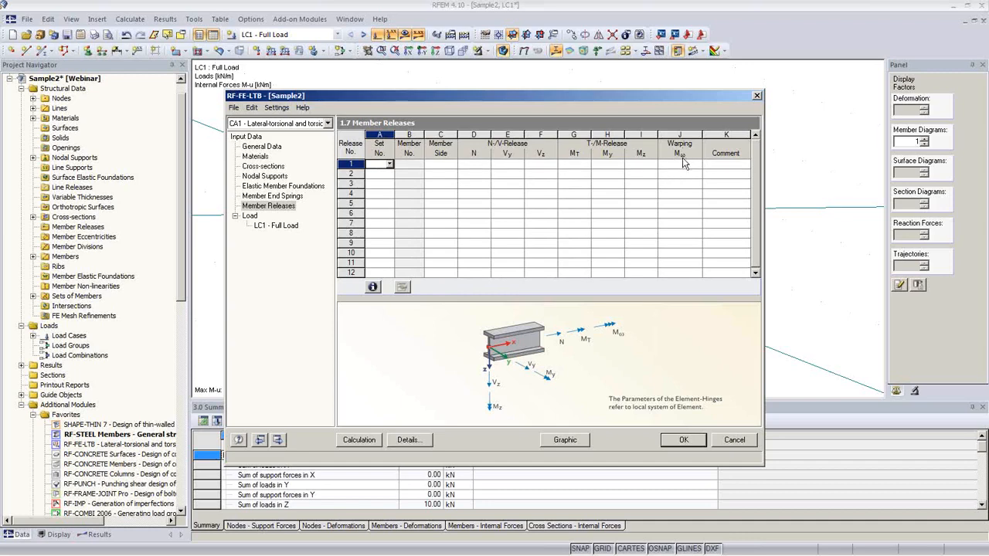
Examine the LC1 Full Load member load, checking its type, distribution, magnitude and eccentricity columns.
left_click(276, 225)
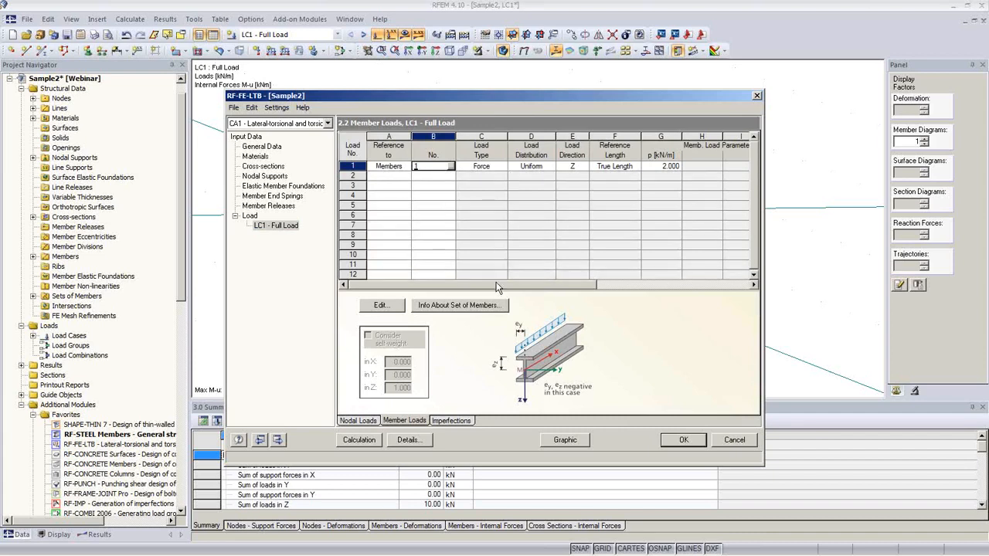
left_click_drag(496, 284, 464, 274)
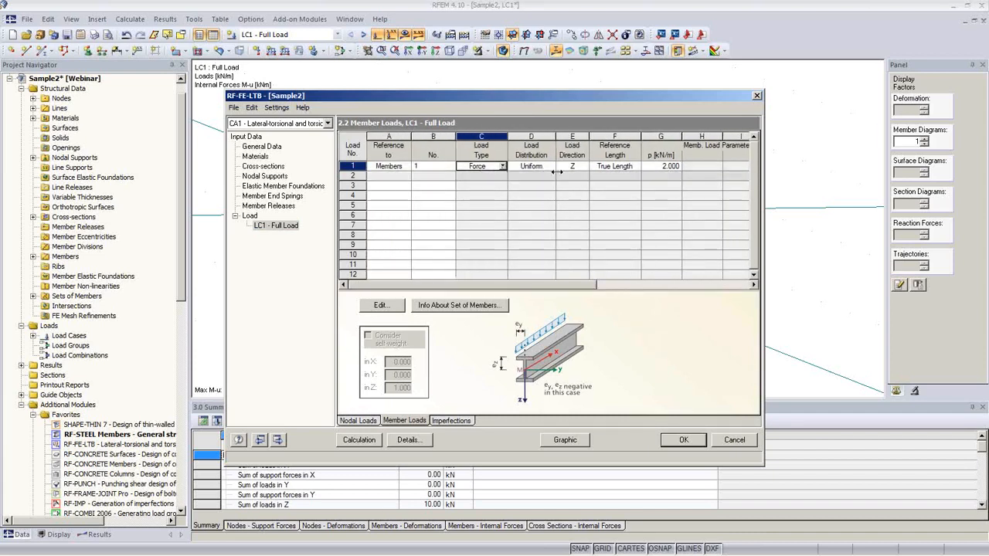
left_click(503, 167)
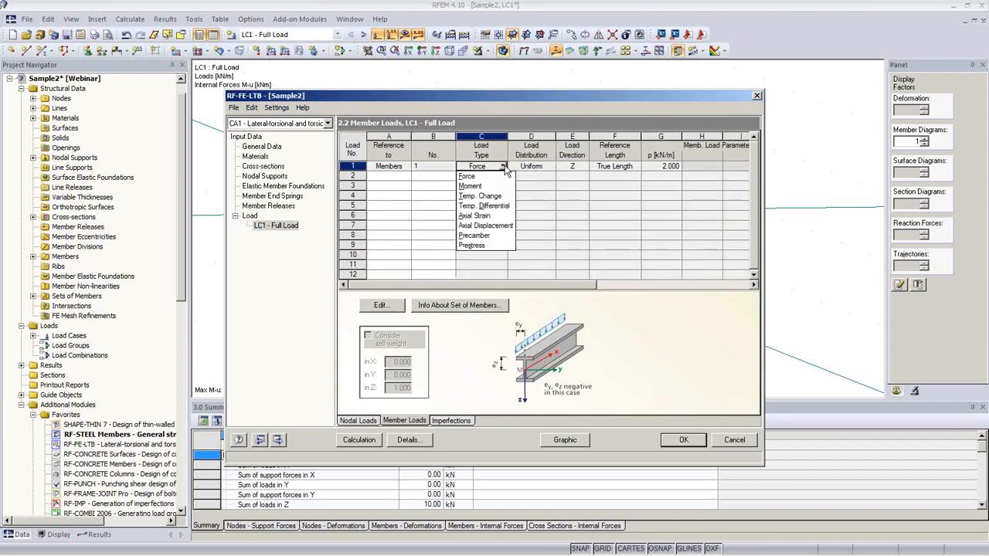
left_click(495, 175)
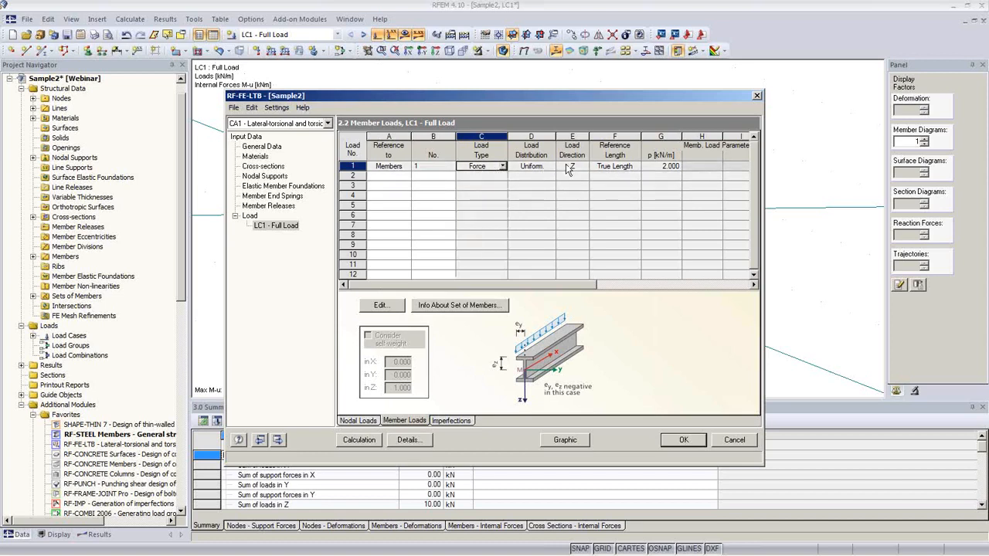
left_click(554, 170)
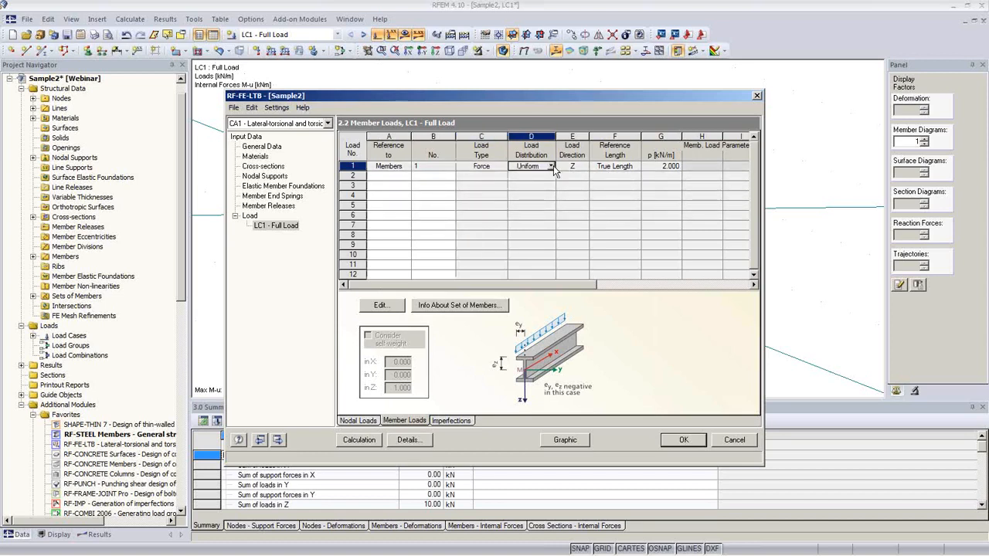
left_click(552, 168)
left_click(535, 168)
left_click(668, 167)
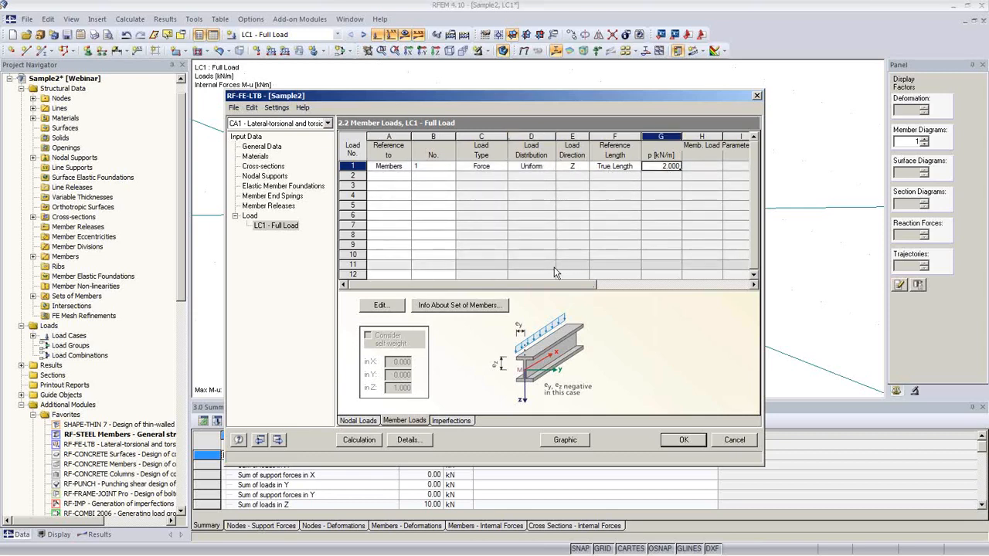
left_click_drag(544, 285, 705, 291)
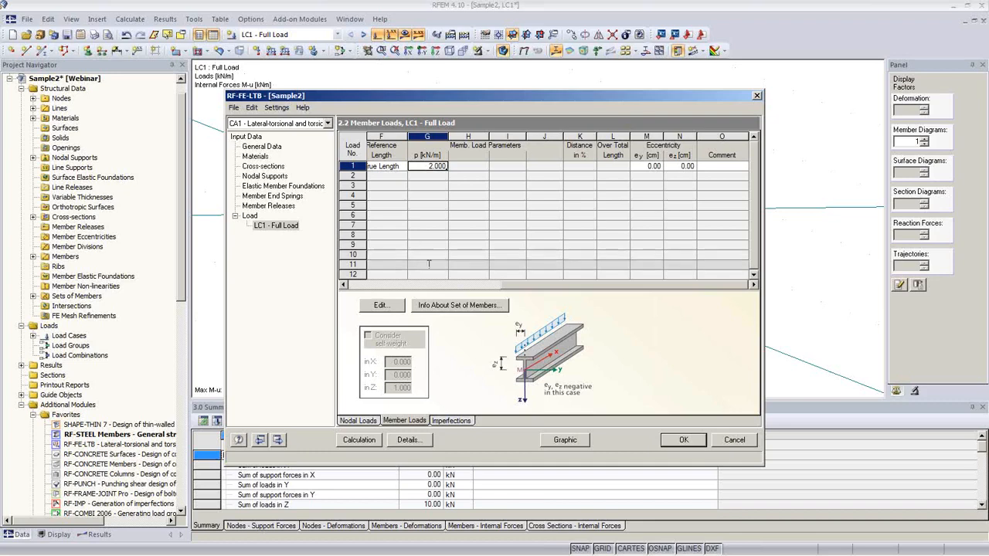
Check the nodal loads and imperfections of LC1 Full Load and run the lateral-torsional buckling calculation.
left_click(360, 422)
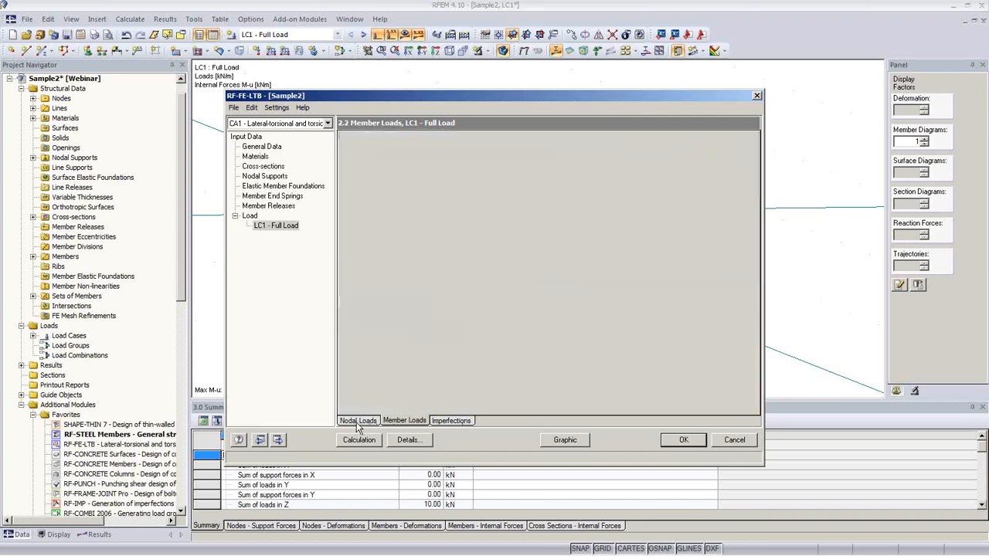
left_click(445, 422)
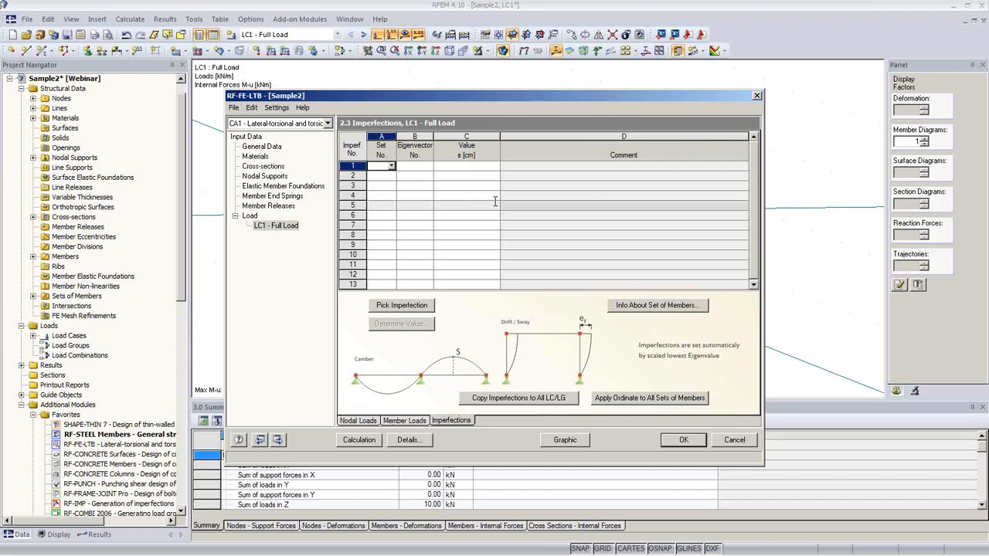
left_click(377, 440)
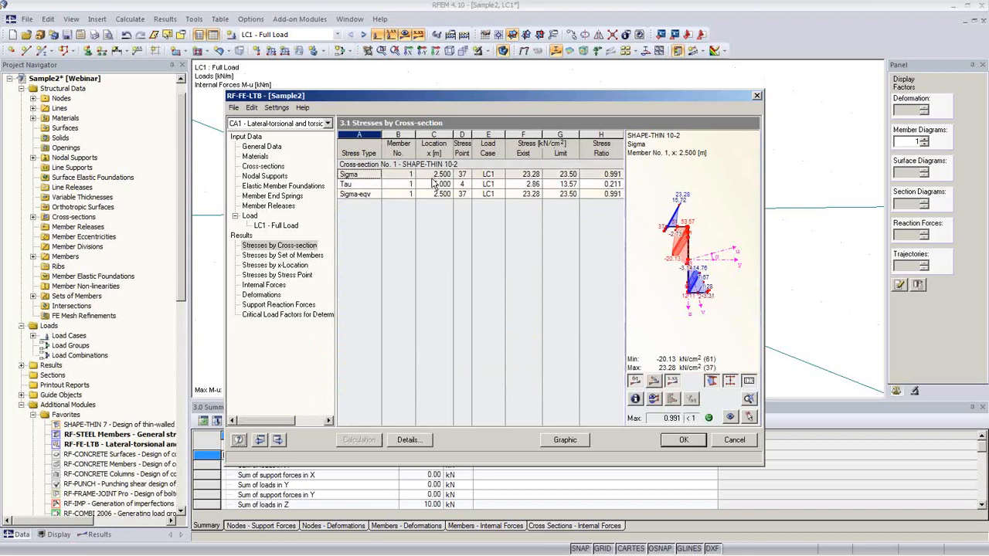
Examine the Sigma and Sigma-eqv stress ratios by cross-section and the critical load factor for LC1.
left_click(608, 176)
left_click(608, 195)
left_click(608, 175)
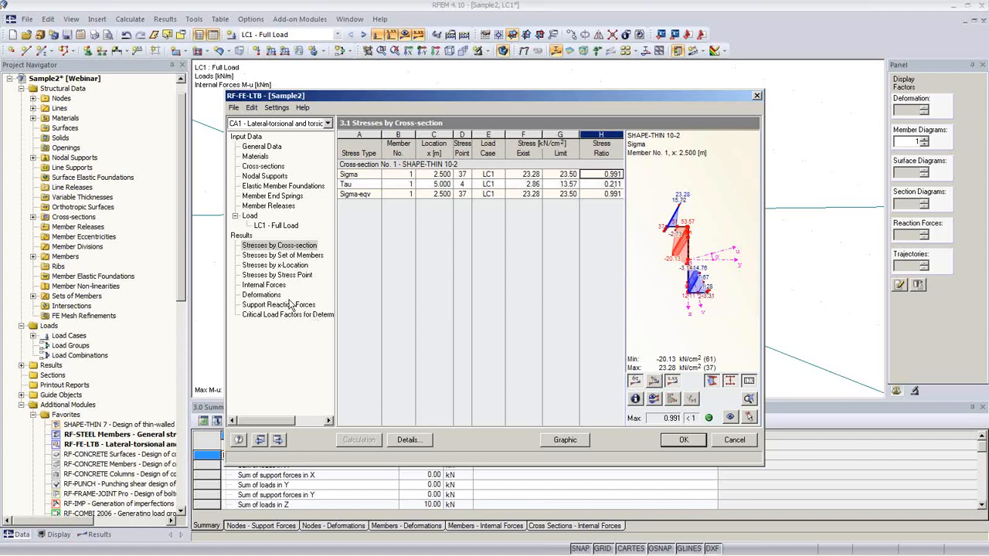
left_click(287, 315)
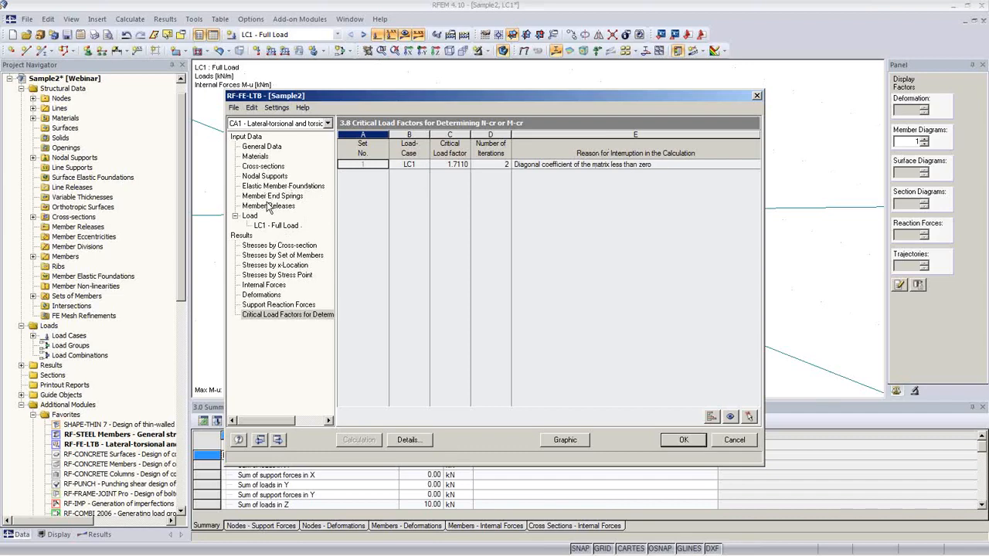
left_click(273, 226)
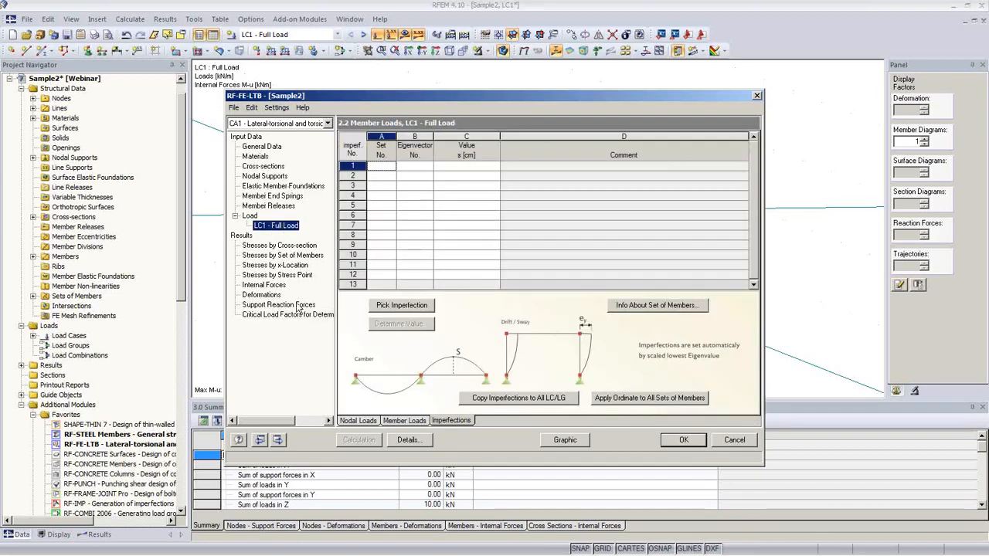
Show the cross-section stress results graphically on the beam and switch the display to the LC1 total deformation u.
left_click(284, 246)
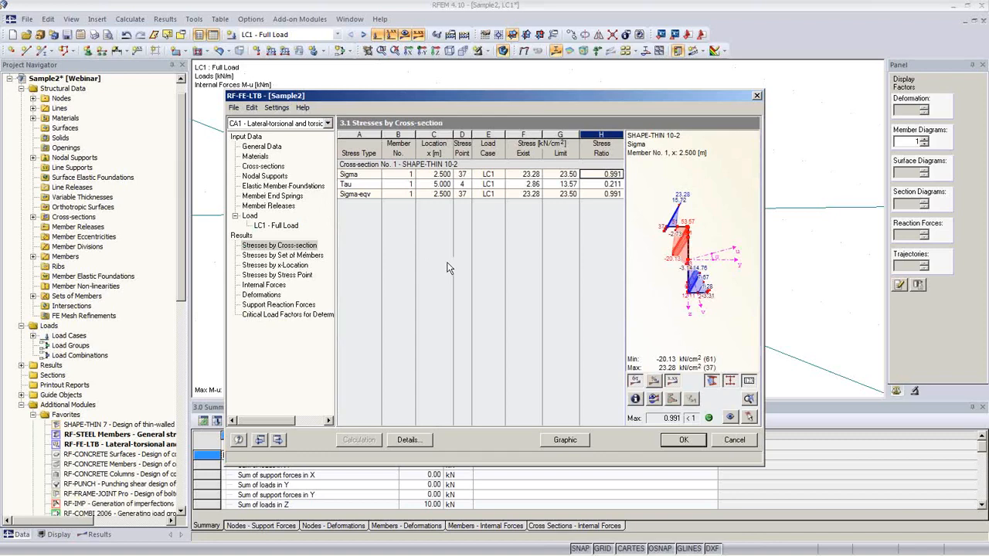
left_click(567, 446)
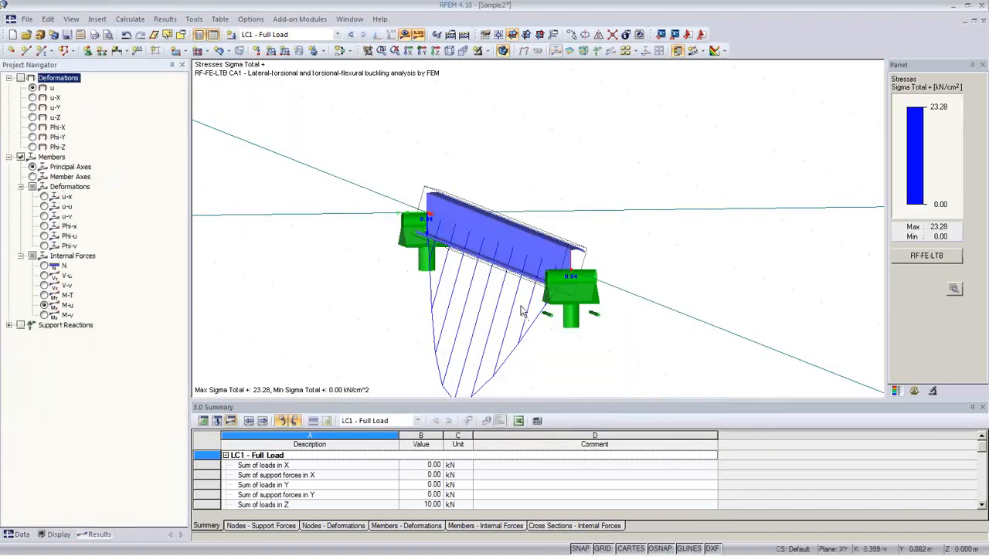
middle_click_drag(523, 312, 641, 267, "ctrl")
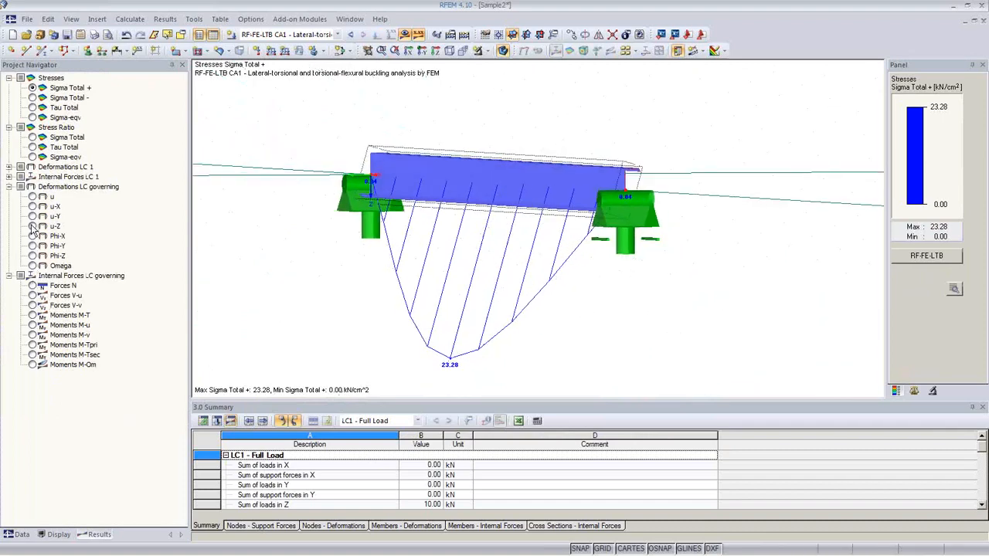
left_click(9, 167)
left_click(33, 177)
middle_click_drag(525, 286, 600, 301, "ctrl")
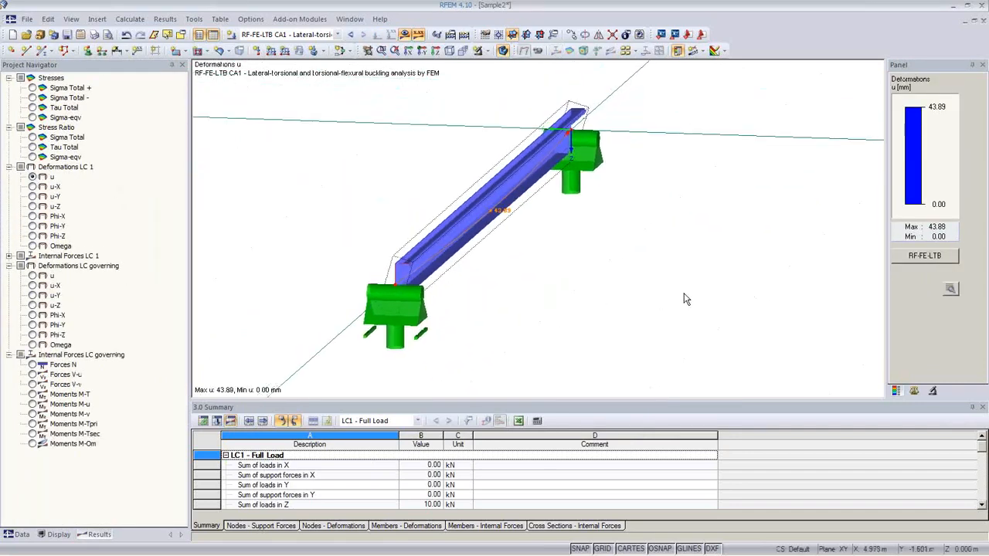
Set the member deformation display to Cross-sections Colored and view the beam along its axis.
left_click(59, 534)
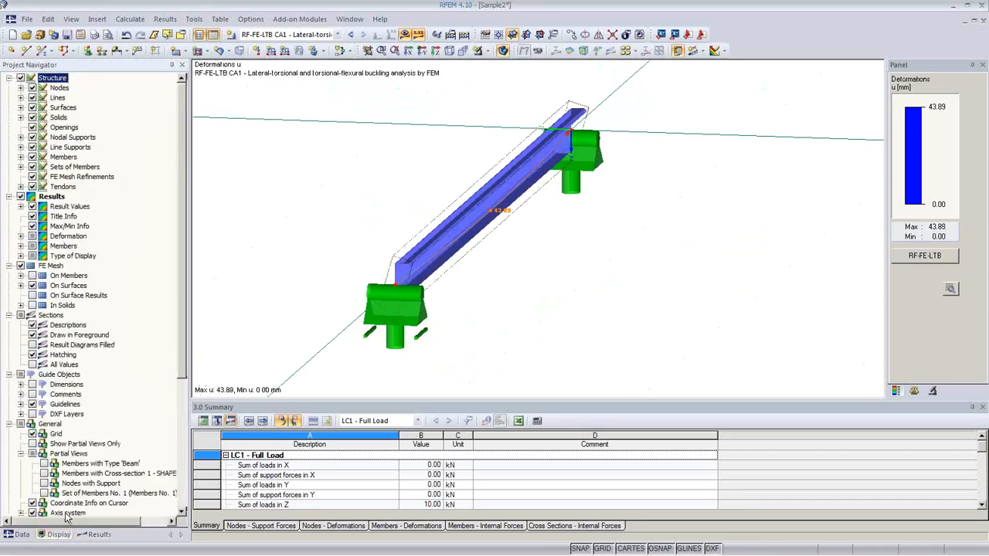
left_click(20, 236)
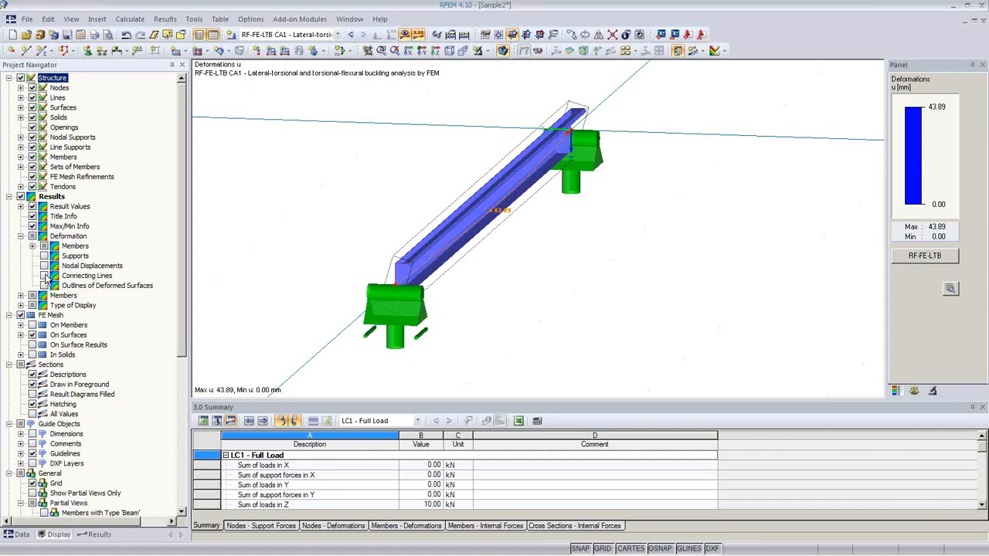
left_click(32, 246)
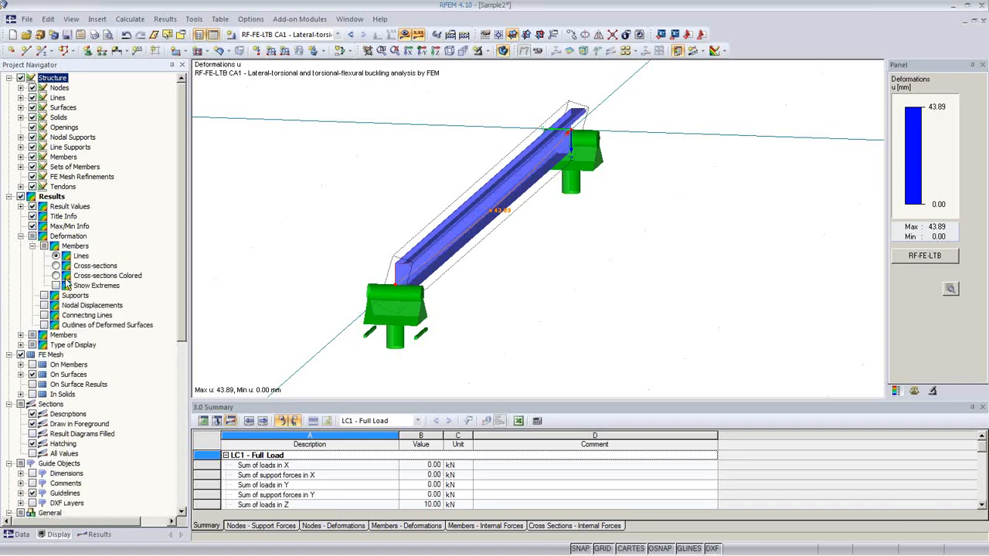
left_click(56, 276)
middle_click_drag(474, 281, 712, 259, "ctrl")
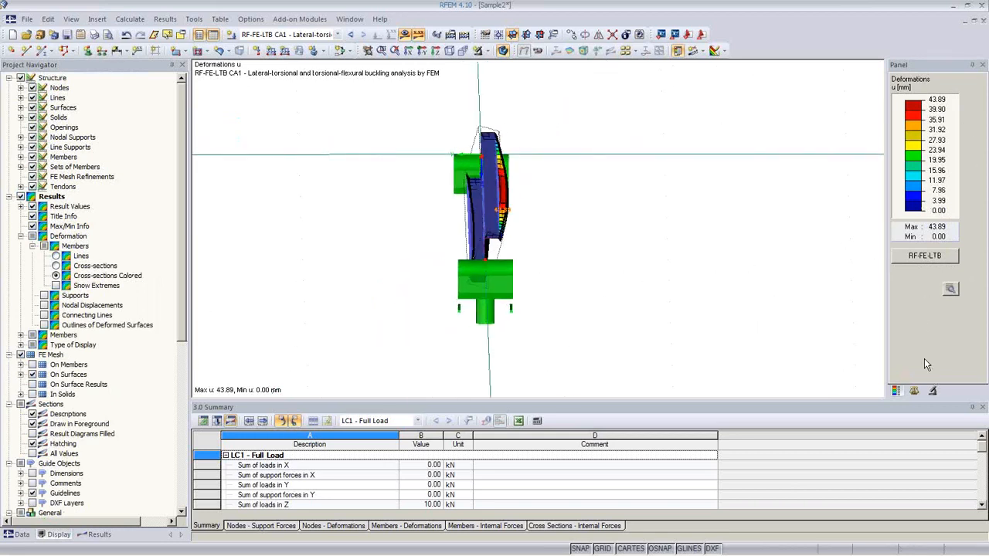
Set the deformation display factor to 8 and inspect the twisted beam shape from several angles.
left_click(932, 391)
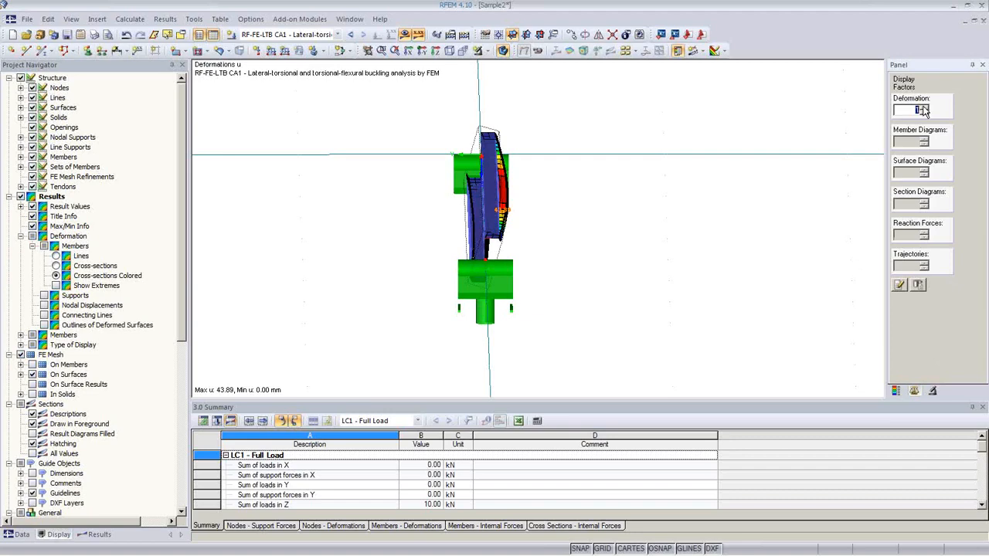
left_click(924, 108)
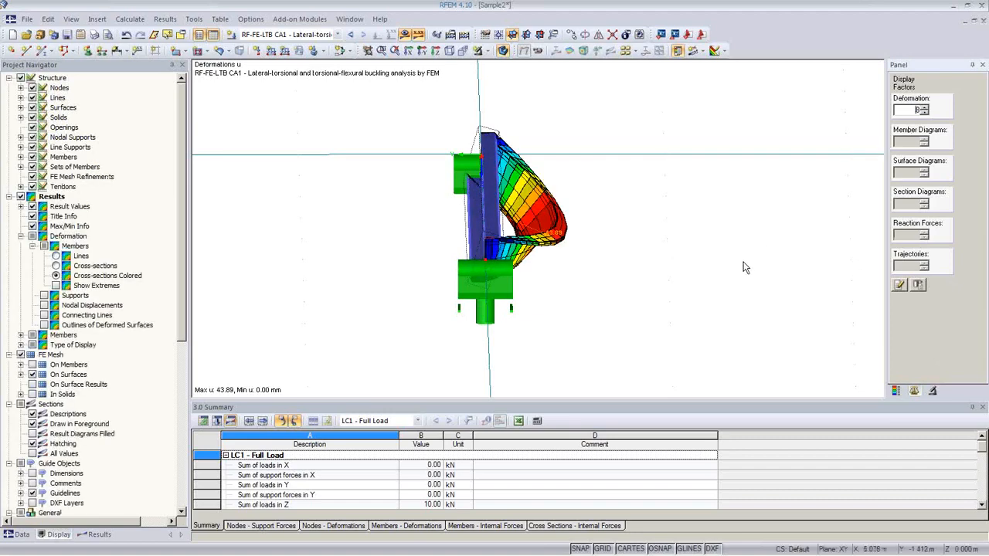
middle_click_drag(746, 268, 439, 314, "ctrl")
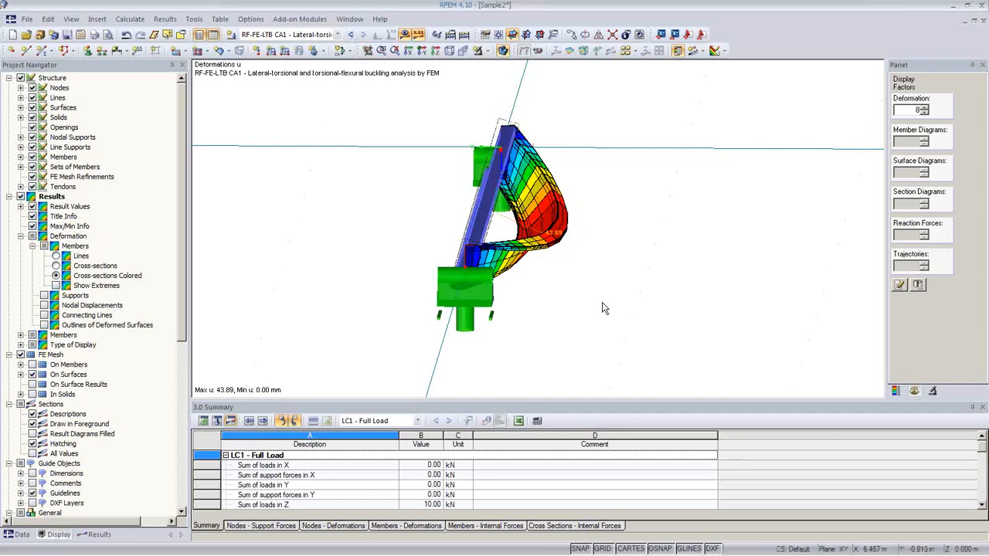
middle_click_drag(605, 308, 553, 286, "ctrl")
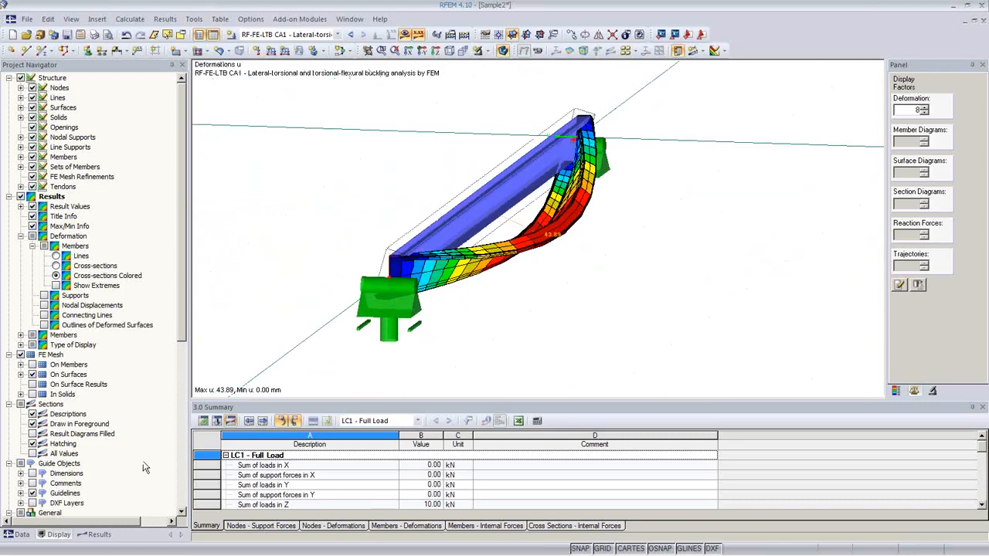
Review the governing internal force diagrams for the axial force N, shear forces V-u and V-v, and torsional moment M-T.
left_click(96, 534)
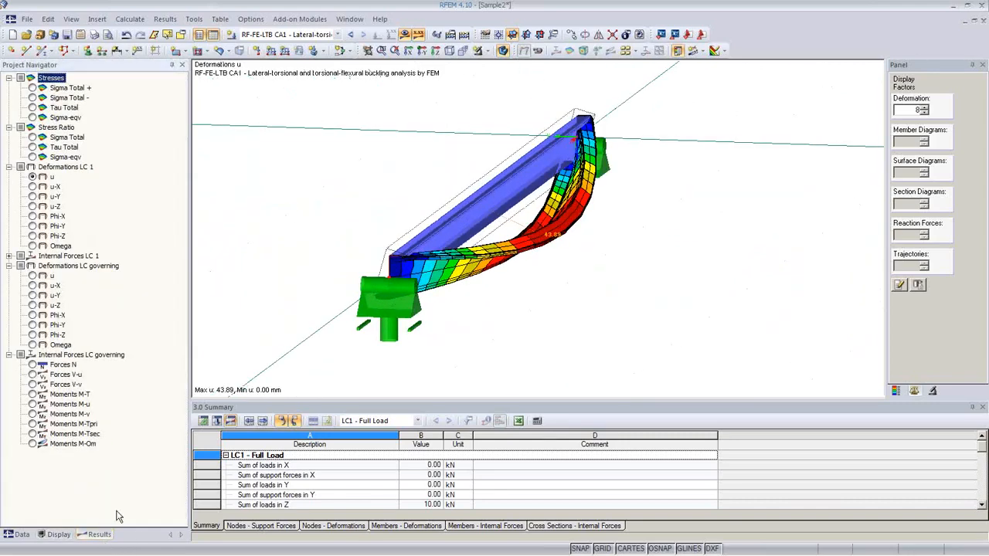
left_click(33, 365)
middle_click_drag(482, 343, 510, 268, "ctrl")
scroll(409, 300, "down", 2)
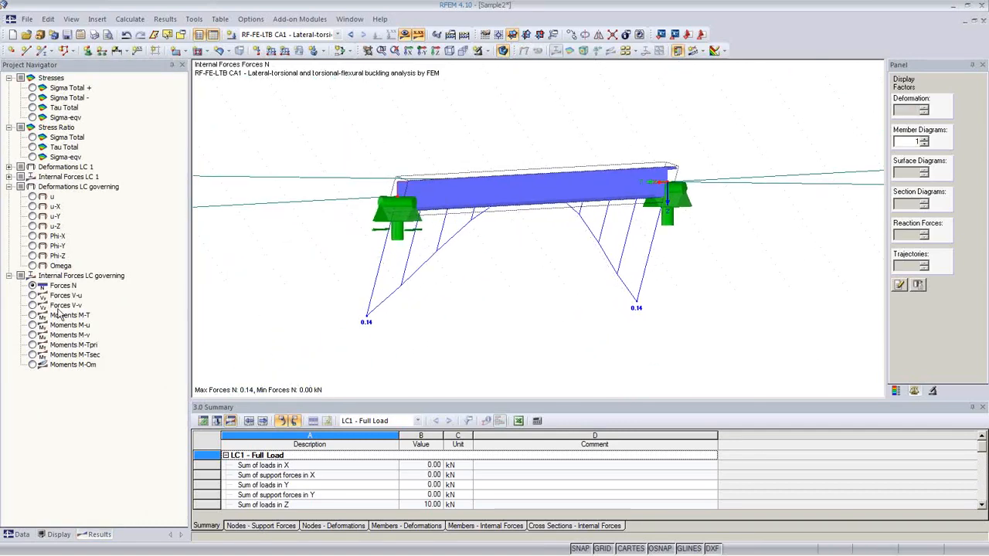
left_click(32, 296)
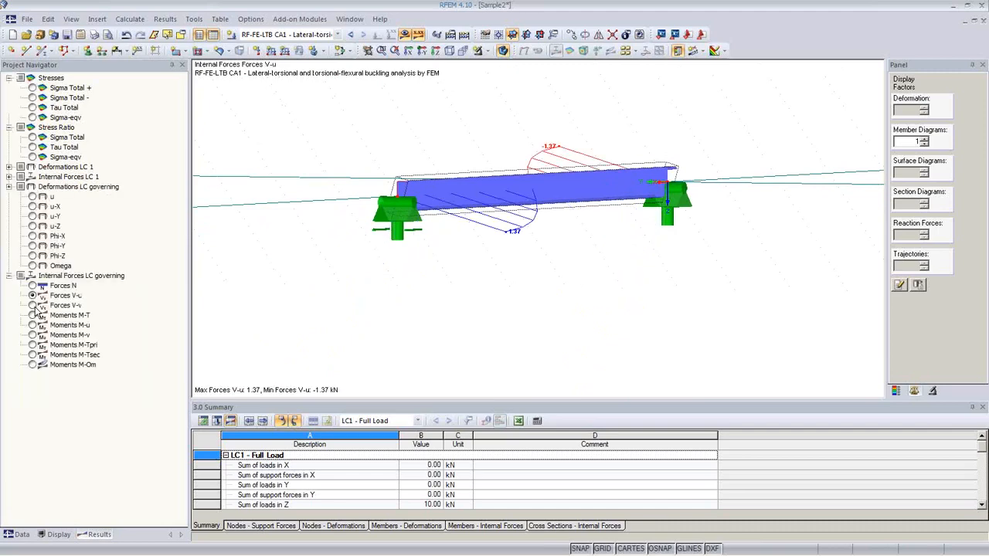
left_click(33, 306)
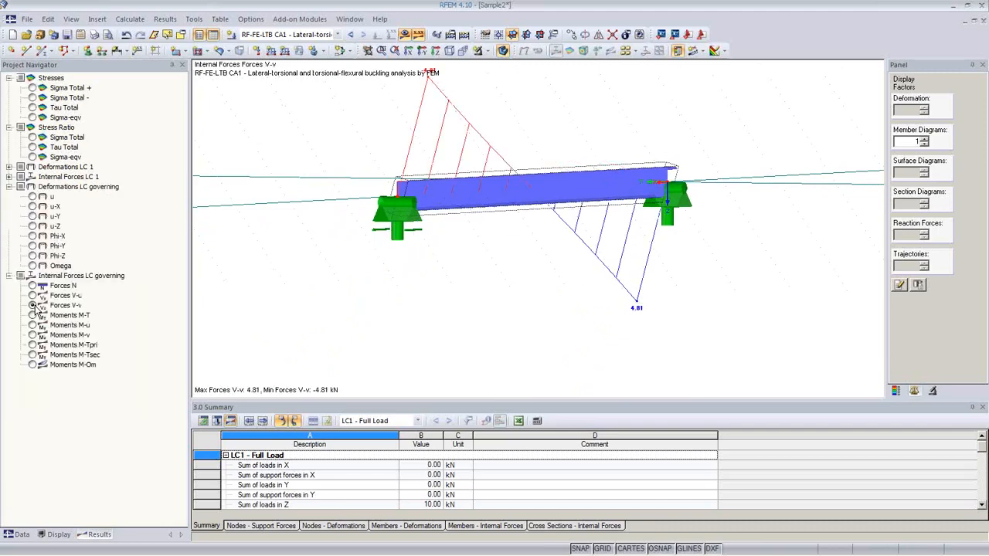
left_click(32, 315)
middle_click_drag(536, 292, 717, 299, "ctrl")
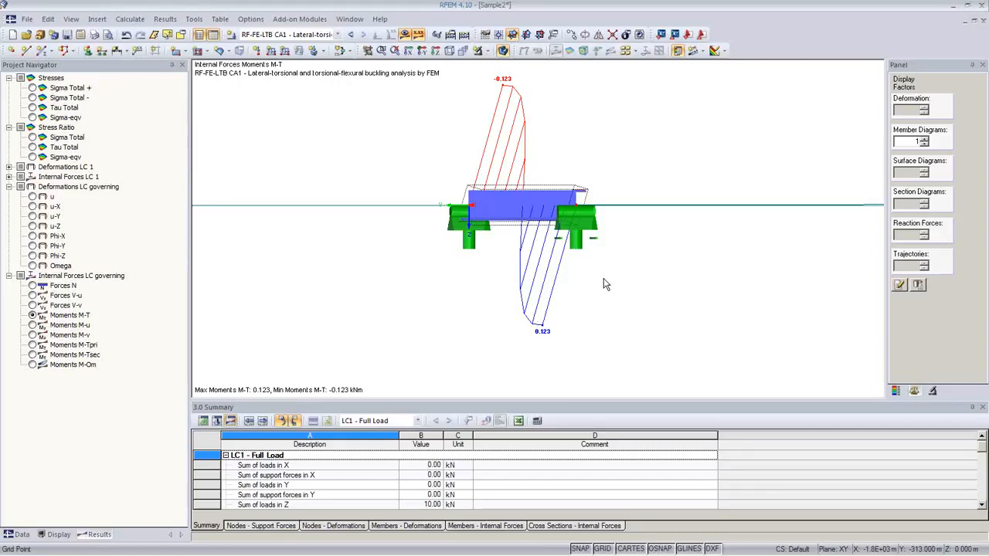
middle_click_drag(546, 280, 497, 315, "ctrl")
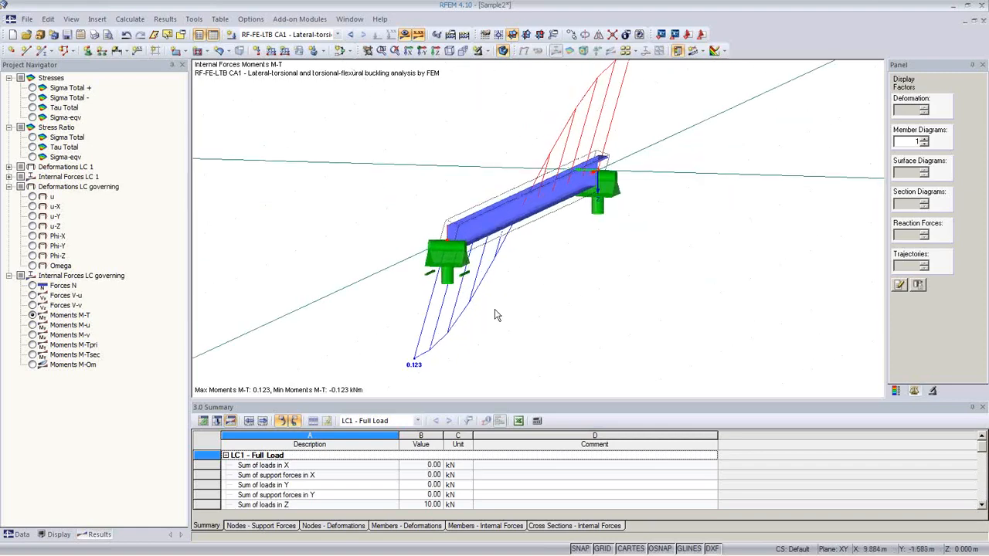
Review the governing moment diagrams M-u, M-v, M-Tpri and M-Tsec and the warping moment M-Om.
left_click(32, 325)
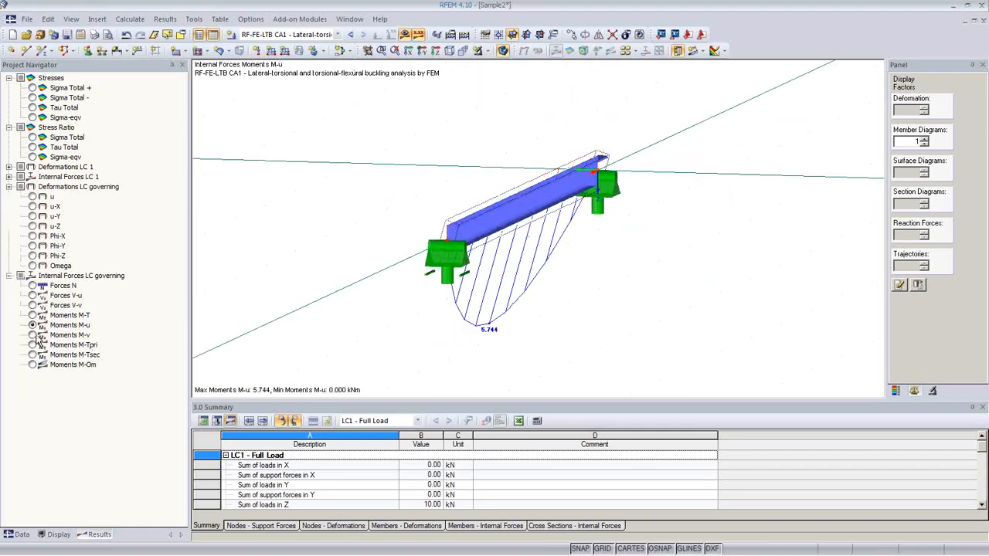
left_click(33, 335)
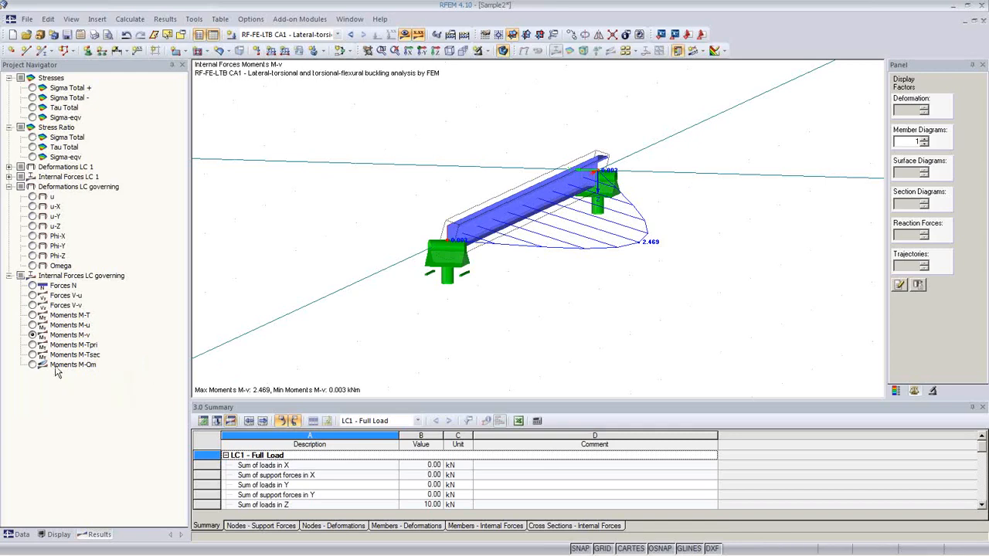
left_click(32, 345)
left_click(32, 354)
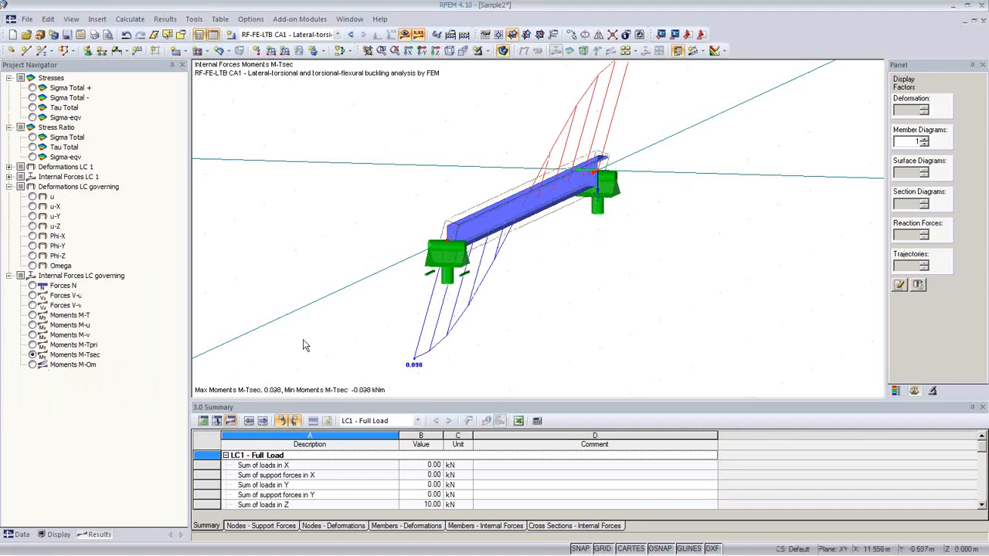
left_click(32, 364)
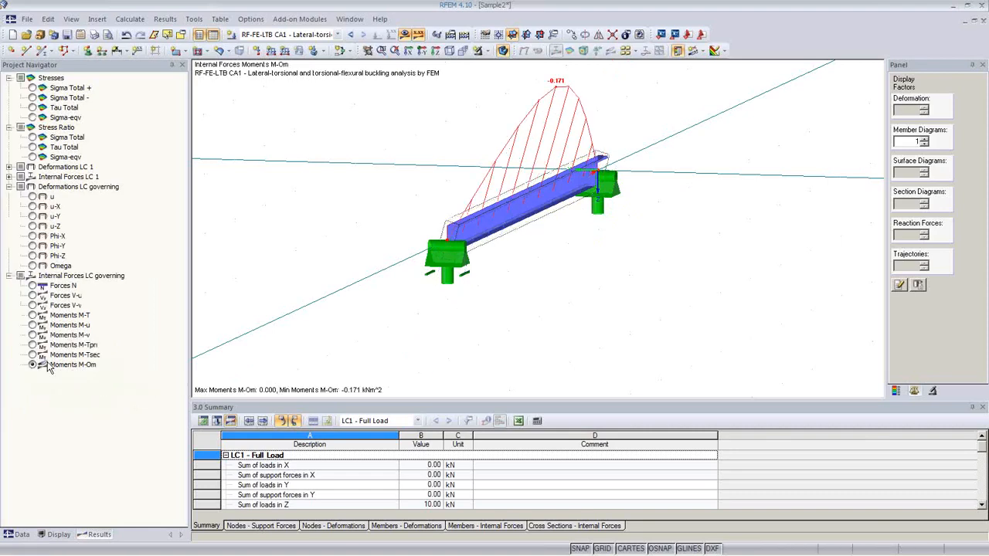
middle_click_drag(573, 299, 606, 306, "ctrl")
Return to the RF-FE-LTB input and set the LC1 member load's eccentricity from stress point 51 at the middle of the upper flange.
left_click(896, 391)
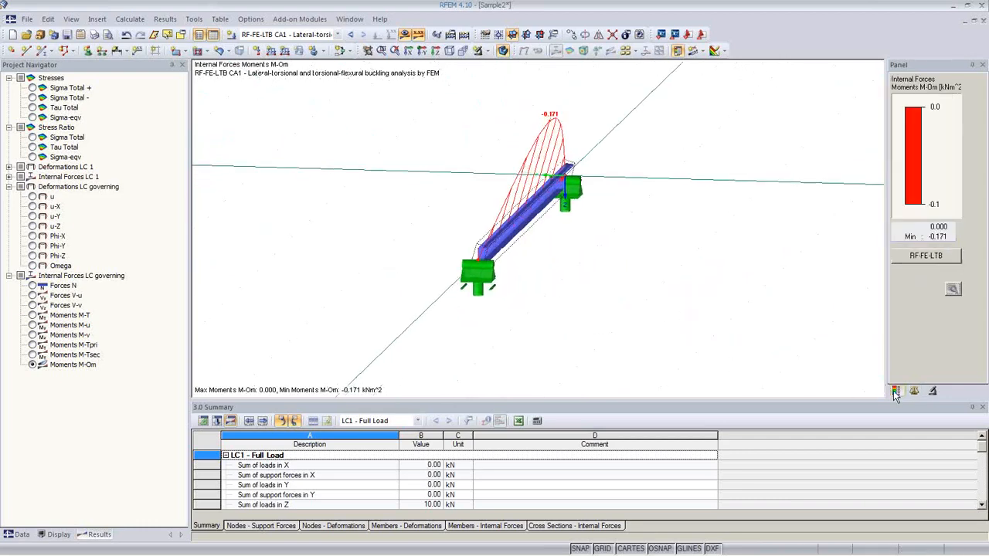
left_click(920, 258)
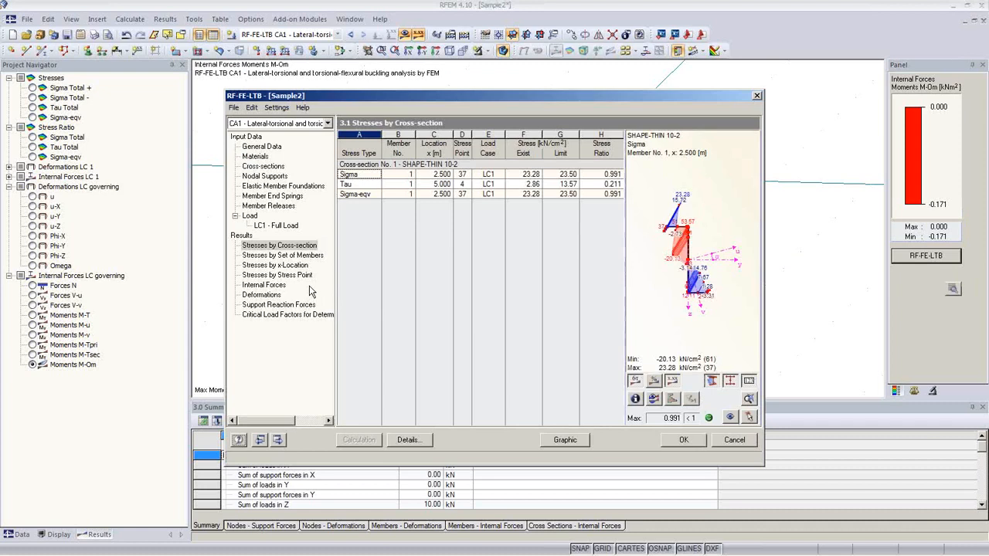
left_click(280, 225)
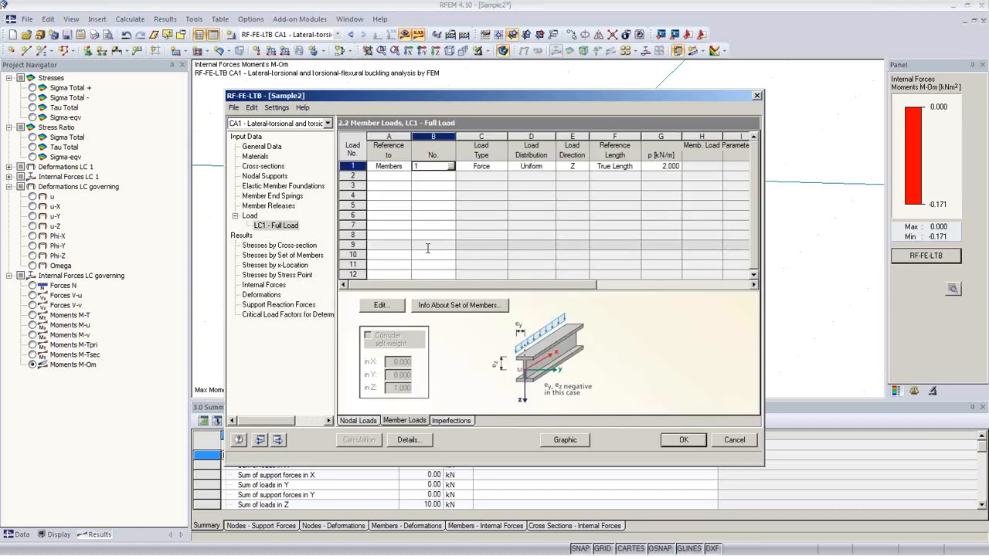
left_click_drag(553, 286, 702, 296)
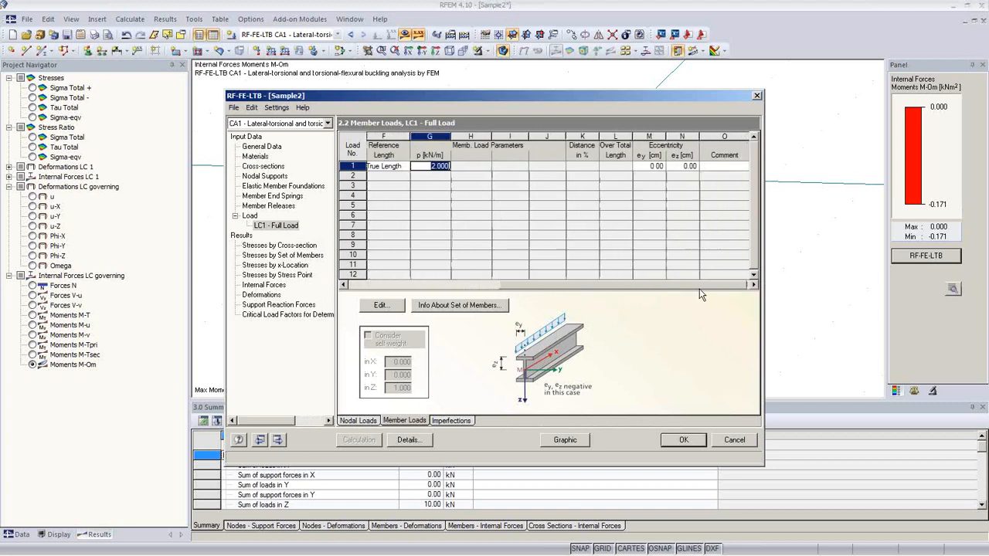
left_click(685, 167)
left_click(693, 166)
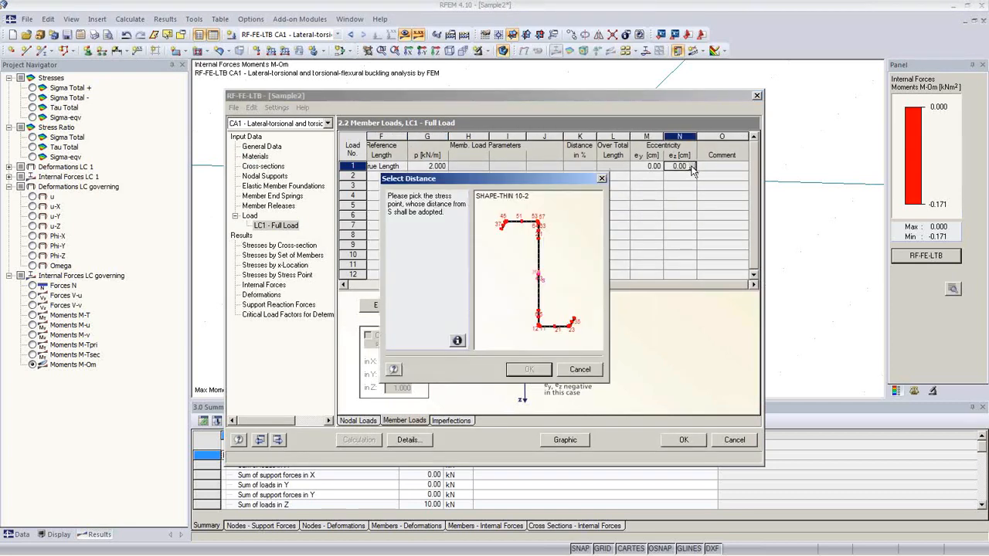
left_click(521, 222)
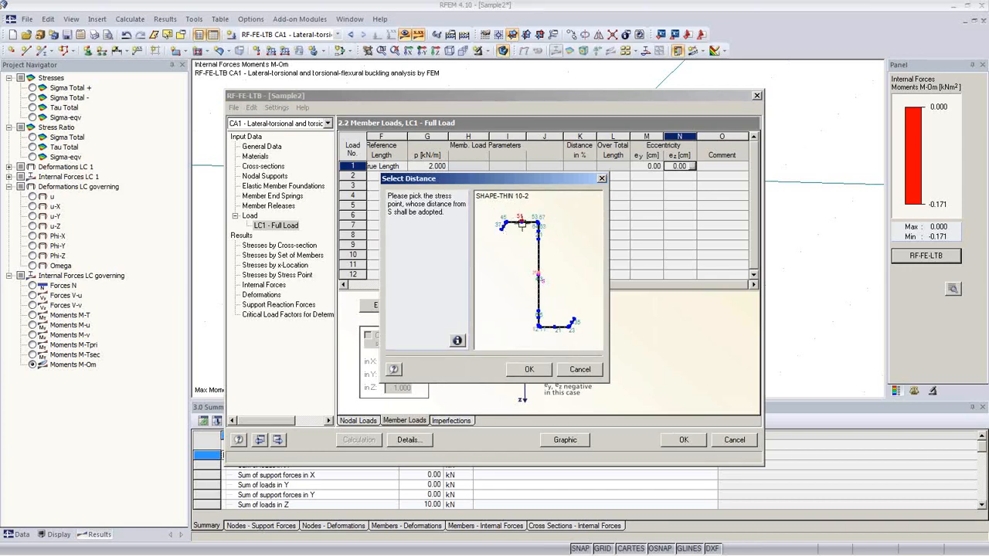
left_click(530, 369)
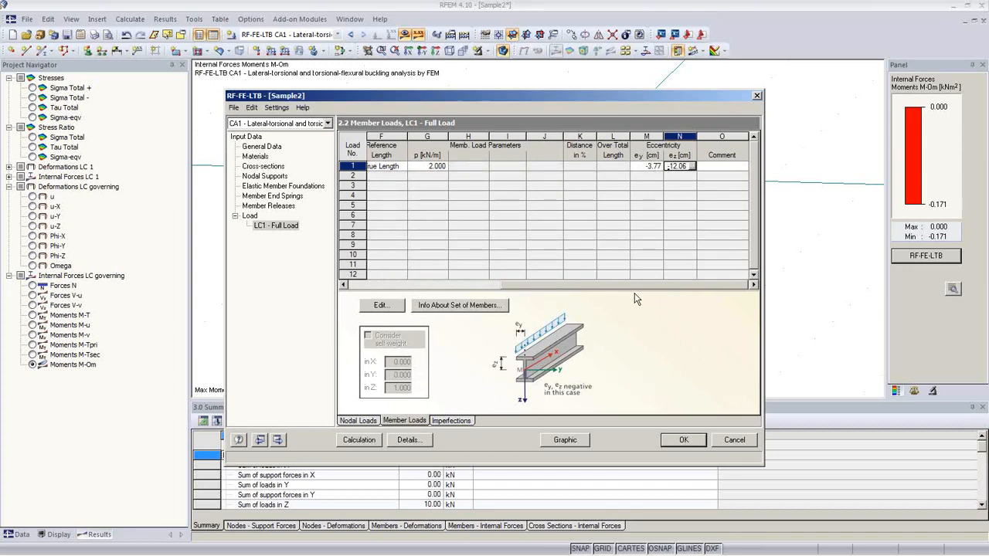
Recalculate with the eccentric member load and review the stresses by cross-section and the critical load factors.
left_click(359, 440)
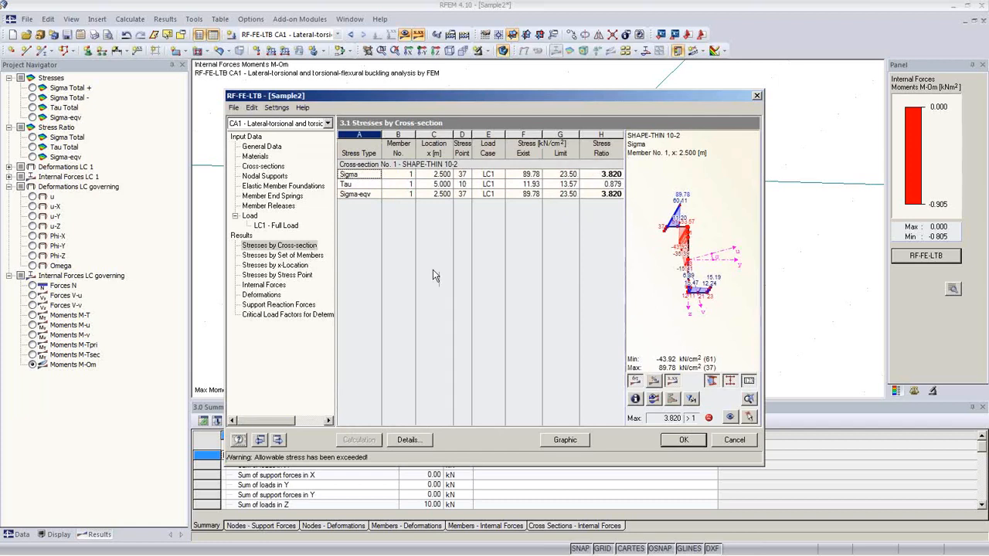
left_click(298, 315)
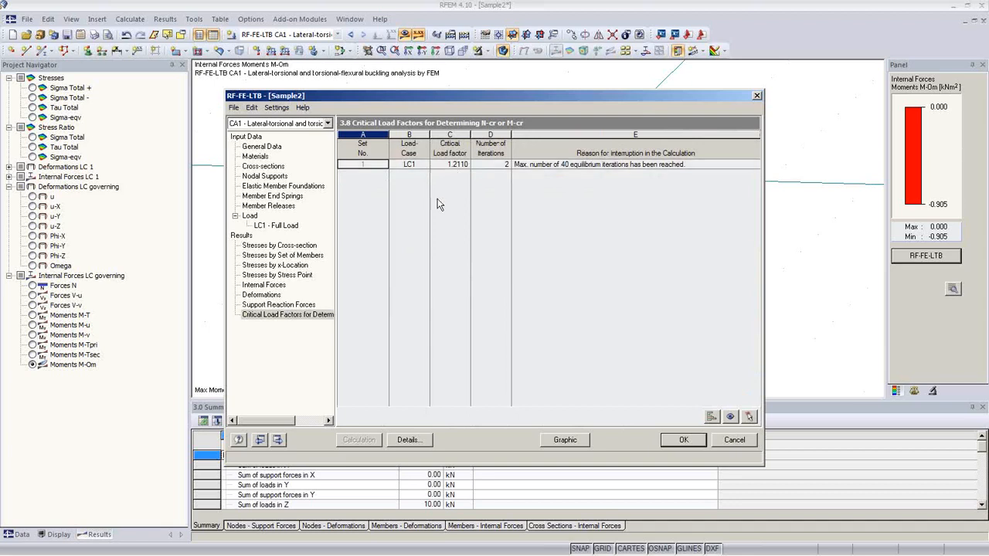
left_click(274, 225)
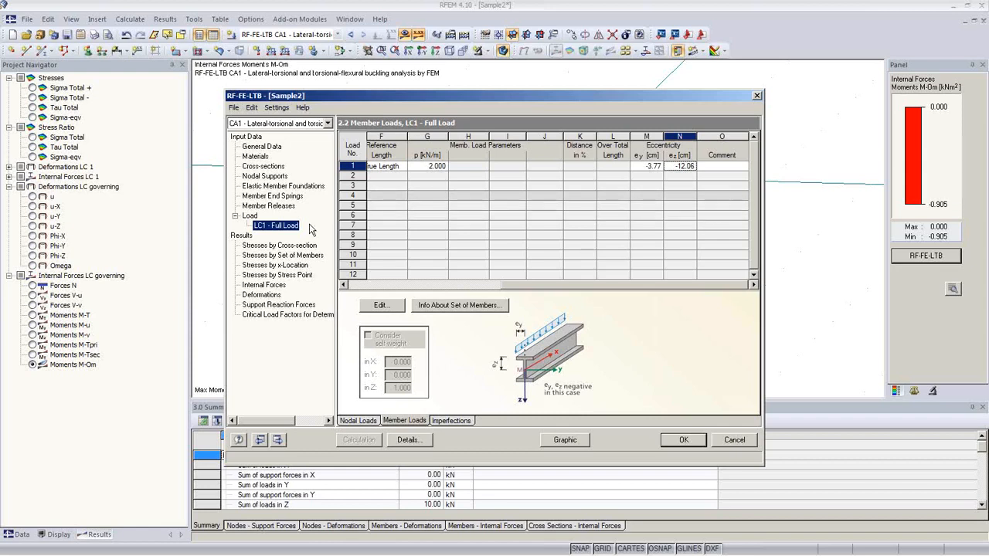
Add an elastic member foundation for set 1 on member 1.
left_click(284, 190)
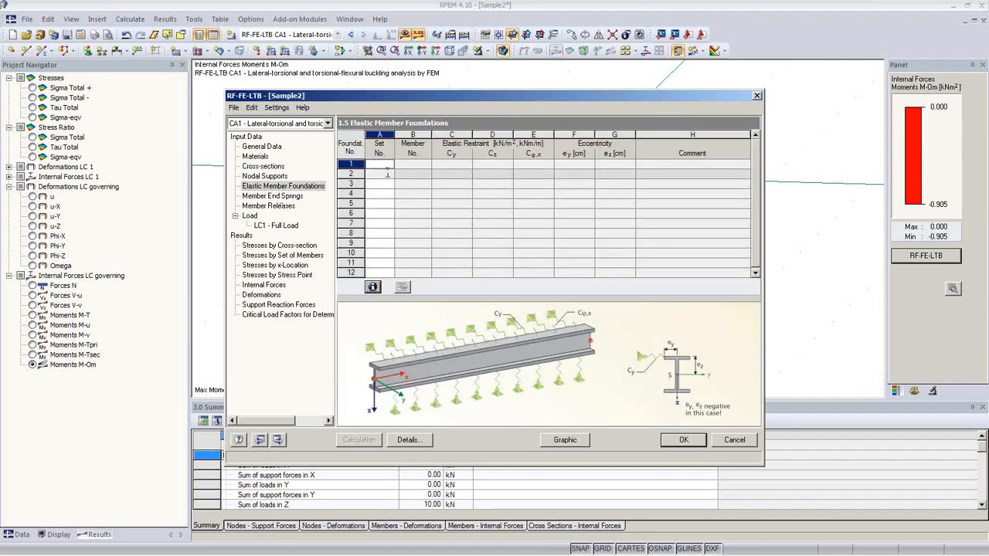
left_click(388, 164)
left_click(390, 165)
left_click(388, 175)
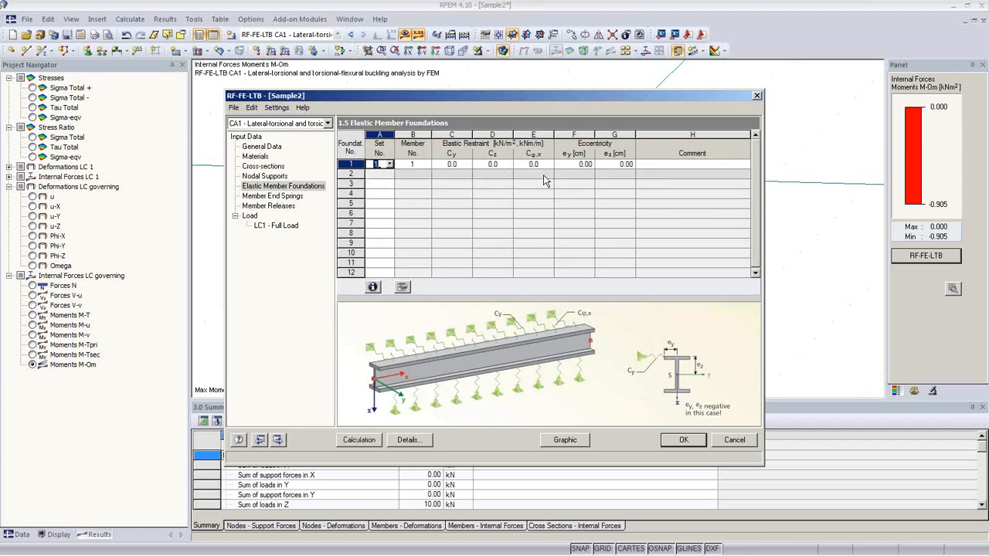
left_click(559, 163)
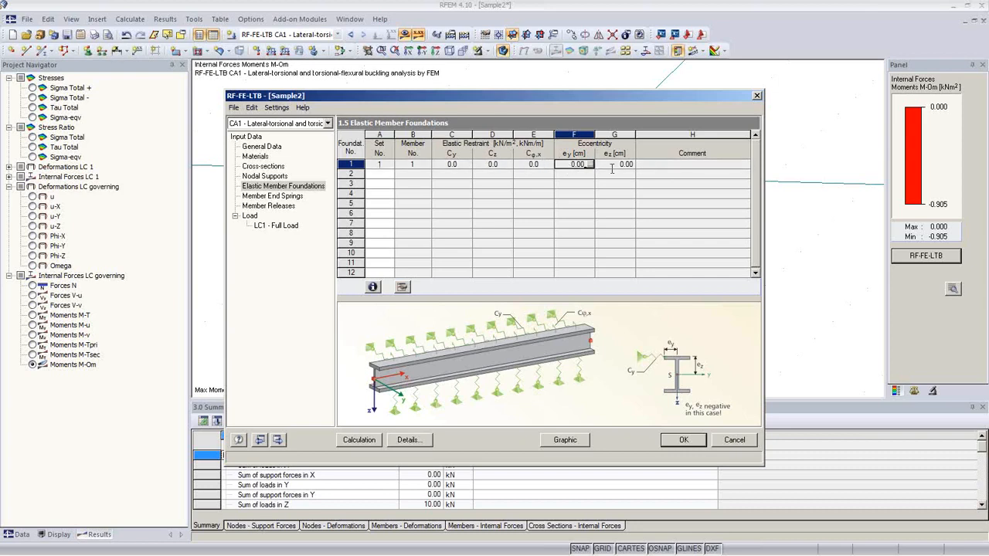
Open the foundation's spring calculation from the tension field and deactivate the lateral restraint, keeping only the rotational restraint.
left_click(402, 288)
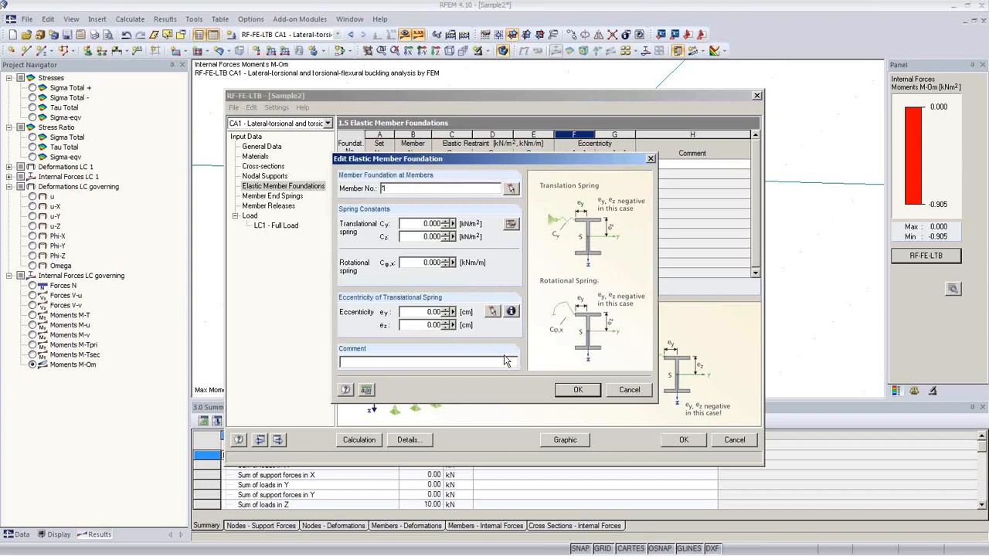
left_click(513, 226)
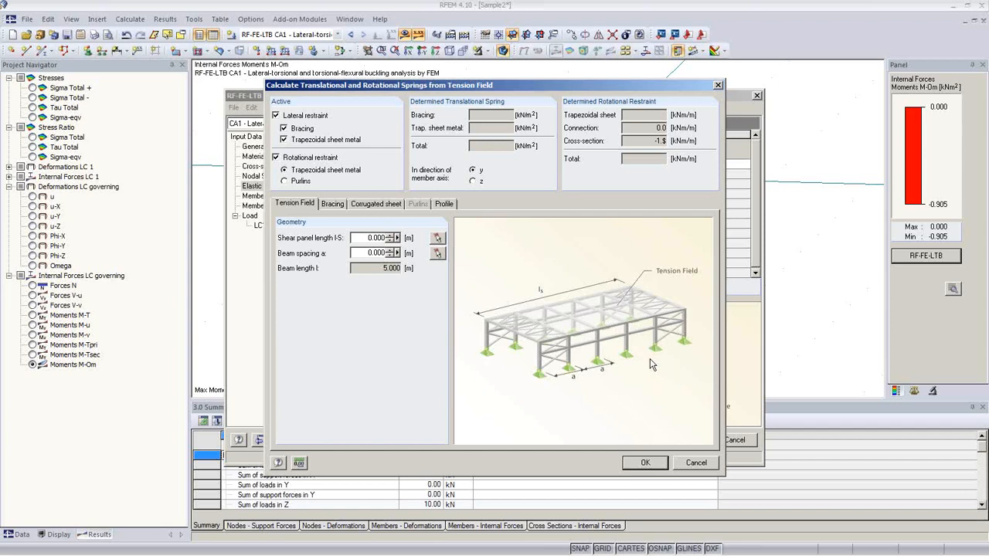
left_click(276, 115)
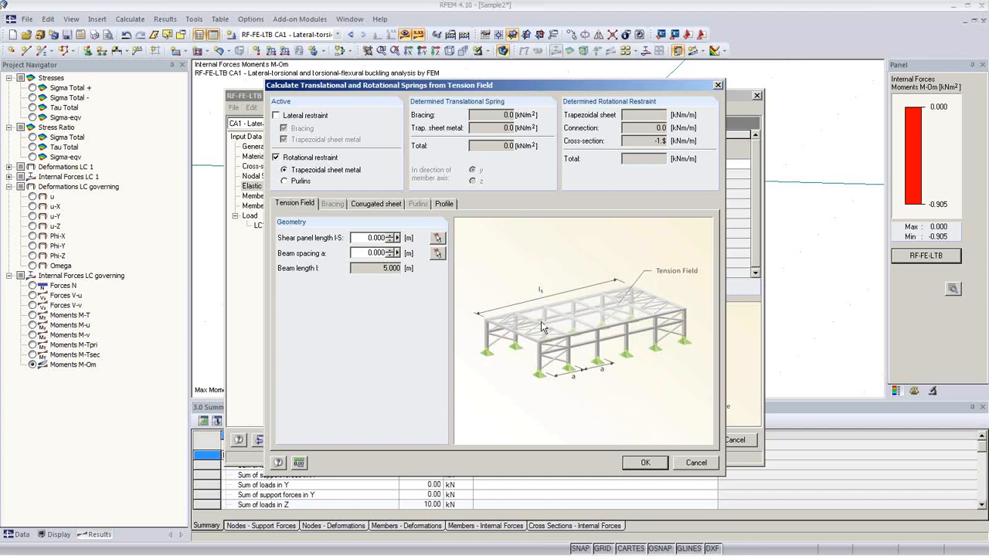
Set the tension field's shear panel length to 20 m and its beam spacing to 1.5 m.
left_click(438, 238)
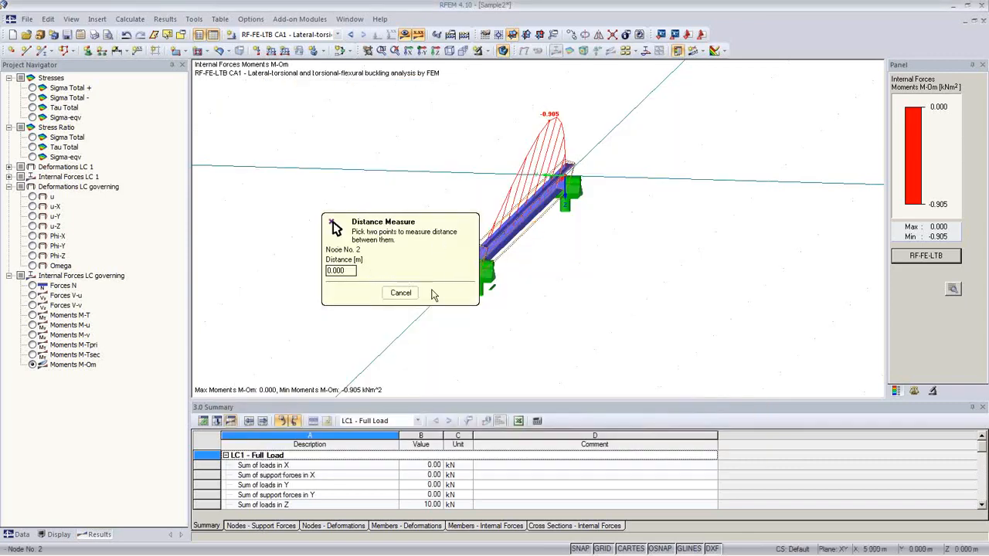
left_click(401, 293)
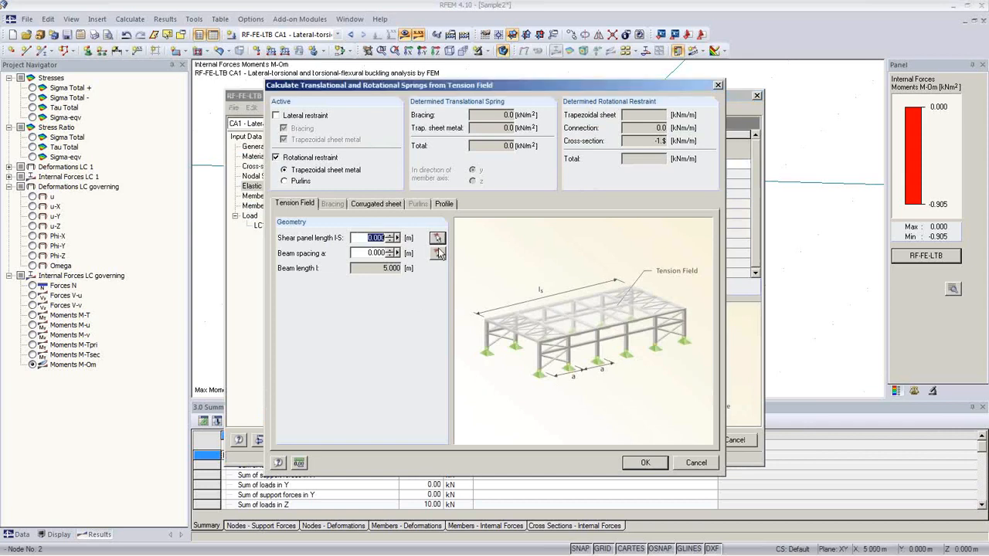
type("1")
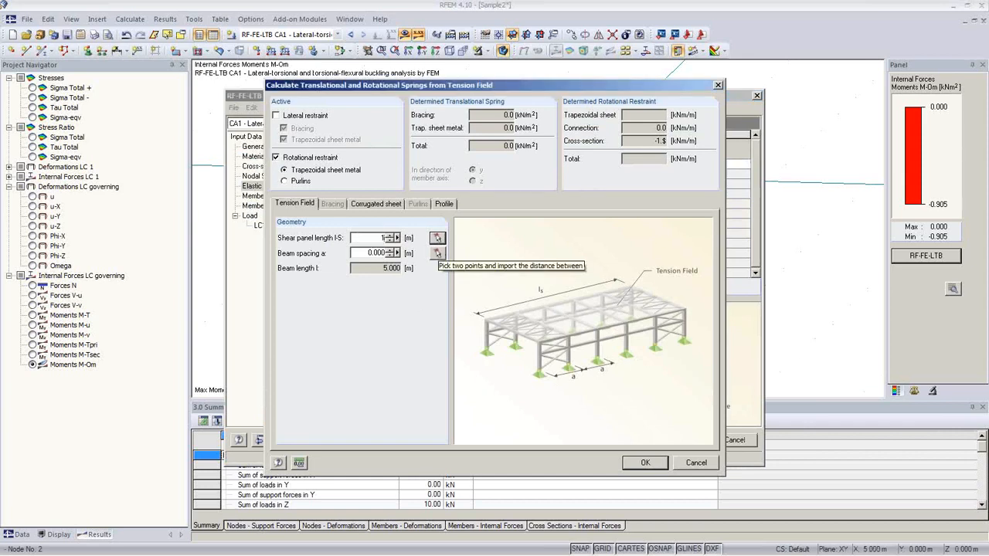
key("Tab")
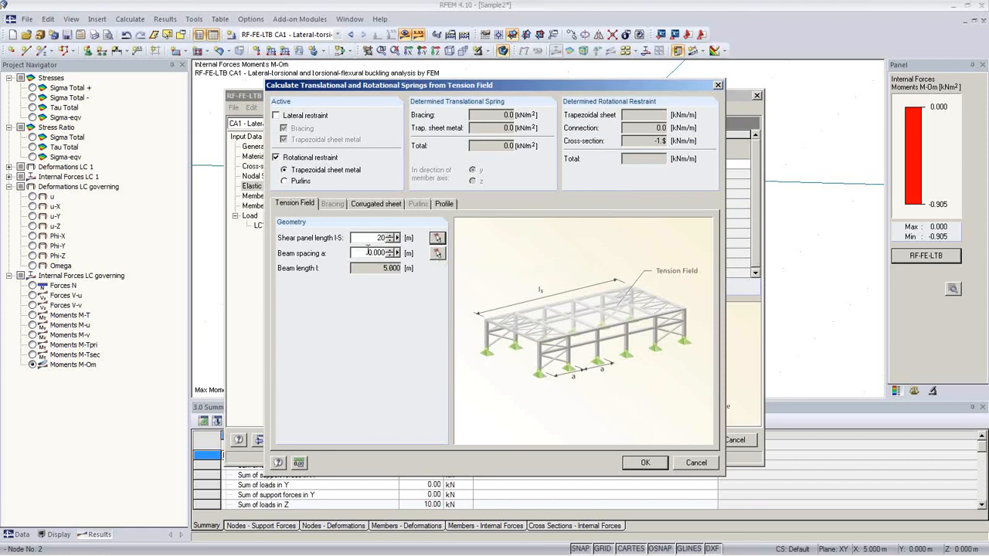
type("1.5")
Choose the Thyssen corrugated sheet TBS T 135 - 1.00 in positive position from the library as profiled steel sheeting.
left_click(376, 203)
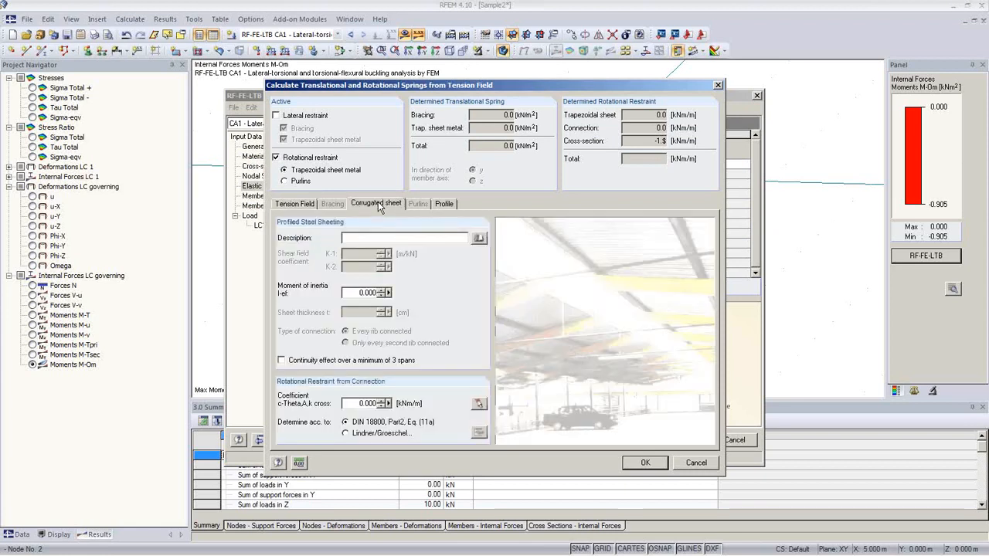
left_click(479, 238)
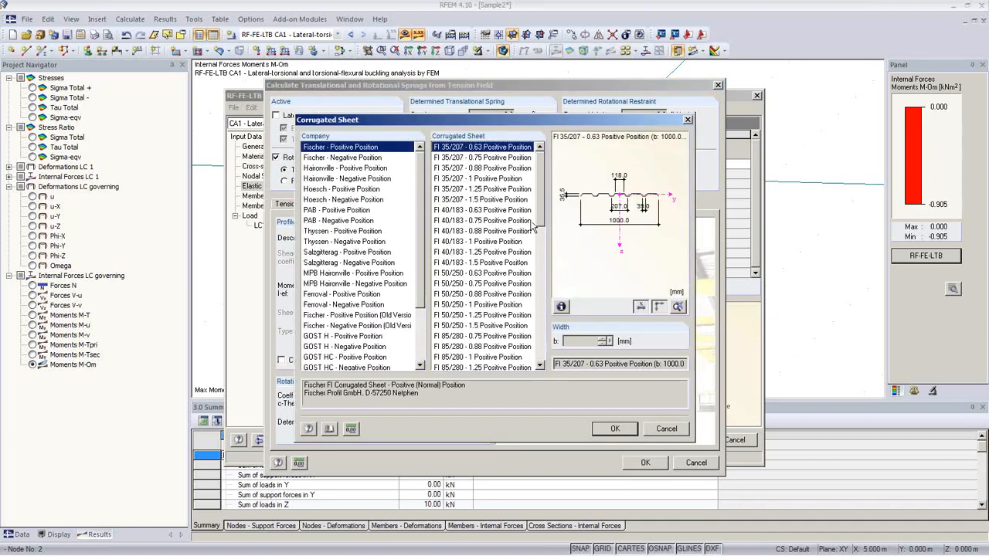
left_click_drag(540, 216, 542, 272)
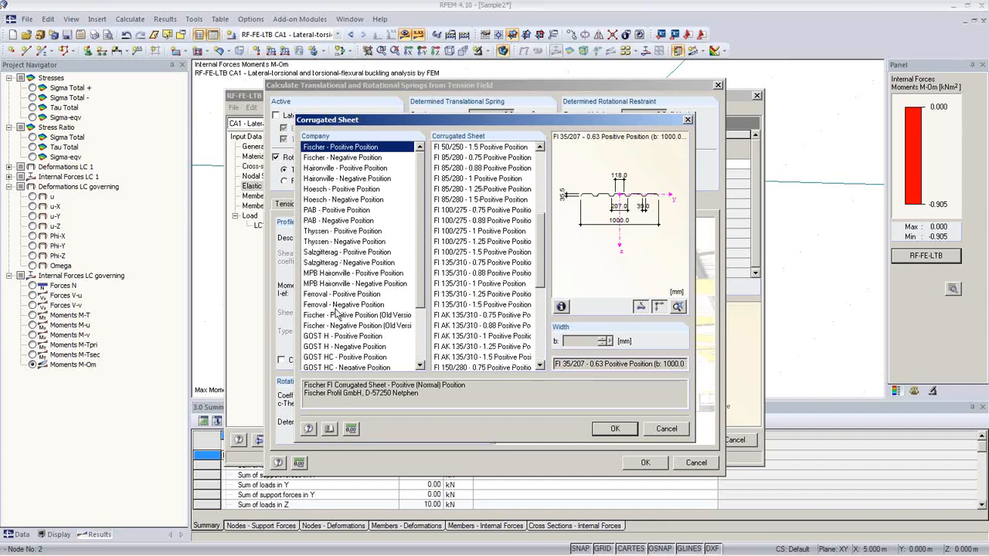
left_click(335, 231)
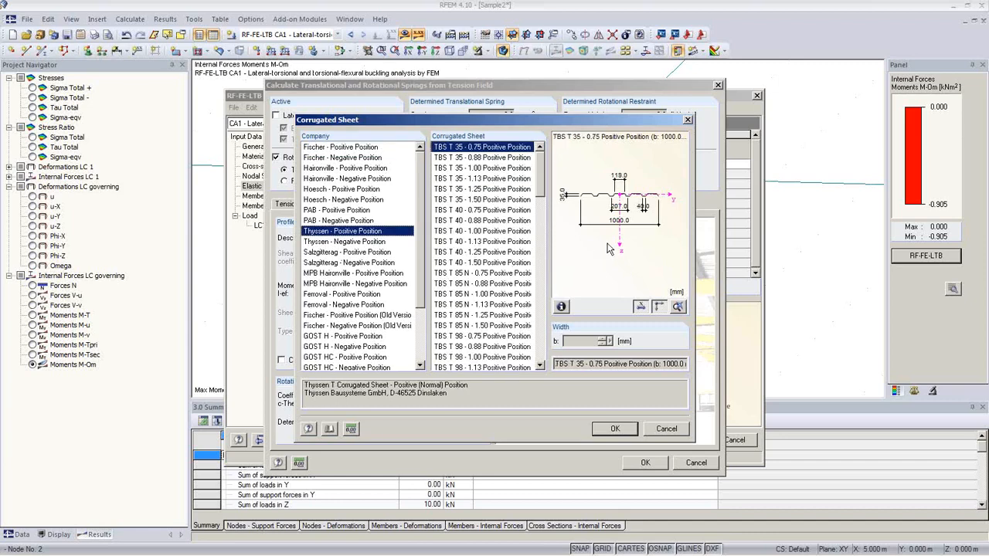
left_click_drag(544, 192, 545, 299)
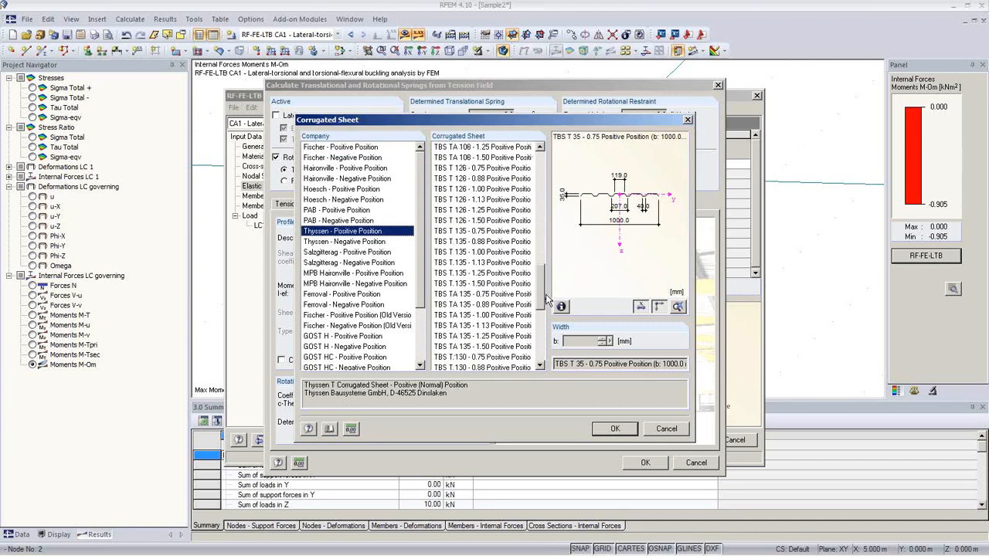
left_click(480, 255)
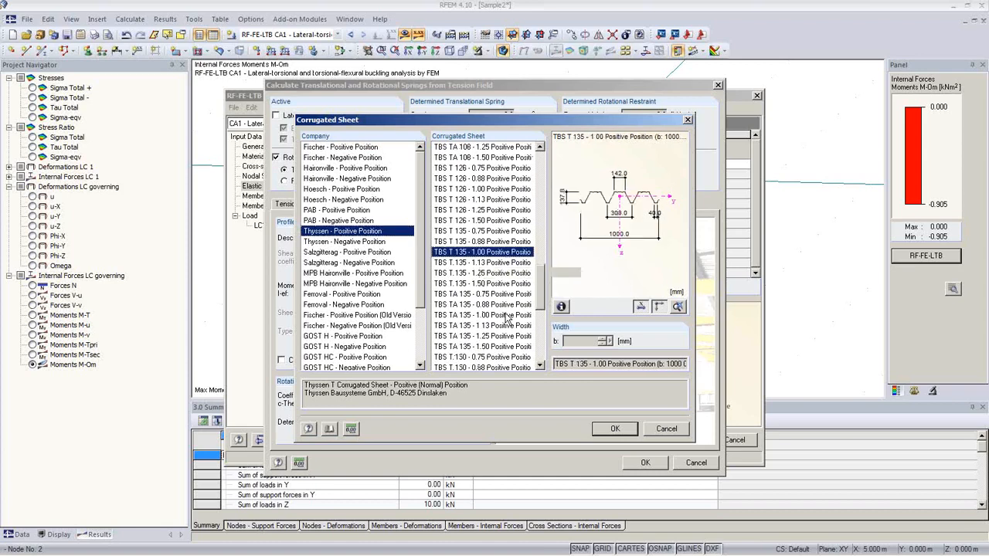
left_click(612, 429)
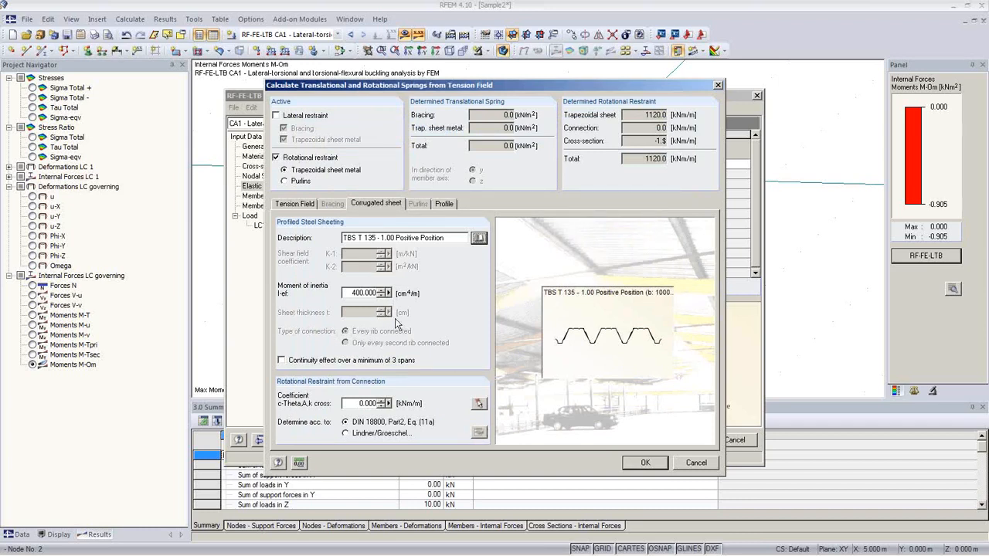
Activate the continuity effect over a minimum of 3 spans and import the connection coefficient 5.2 kNm/m from row 1 of Table 7.
left_click(305, 361)
left_click(479, 405)
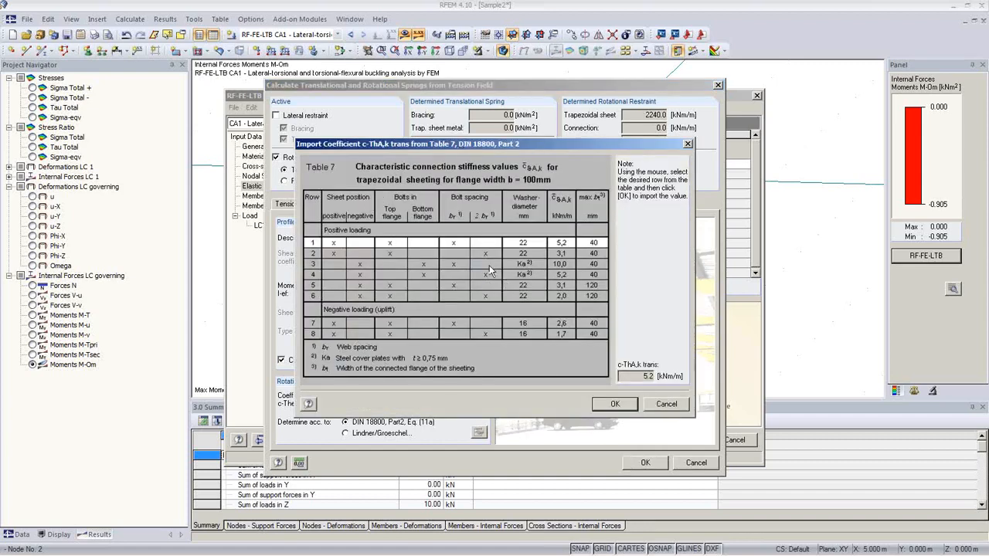
left_click(457, 255)
left_click(616, 404)
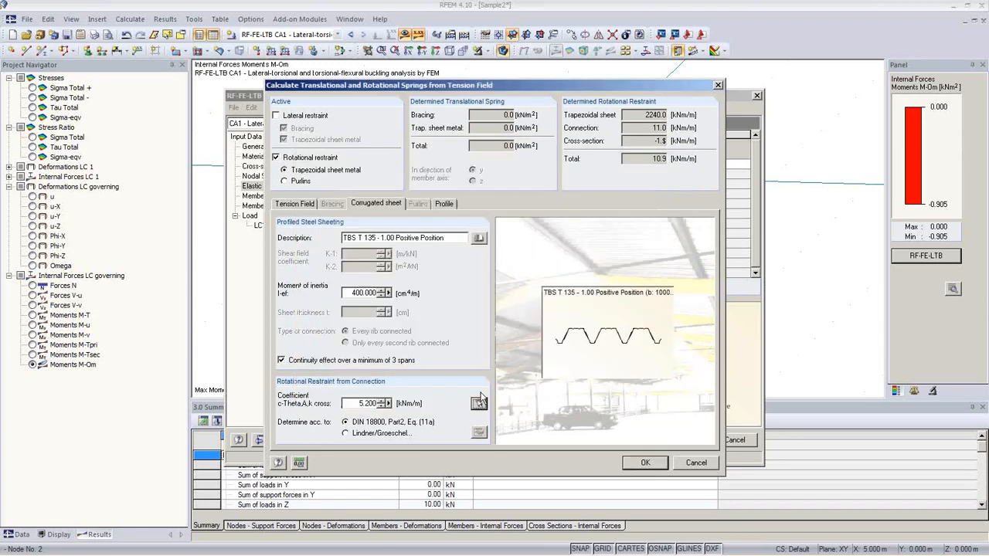
Exclude the rotation restraint from cross-section deformation and apply the calculated rotational spring to the elastic member foundation.
left_click(445, 205)
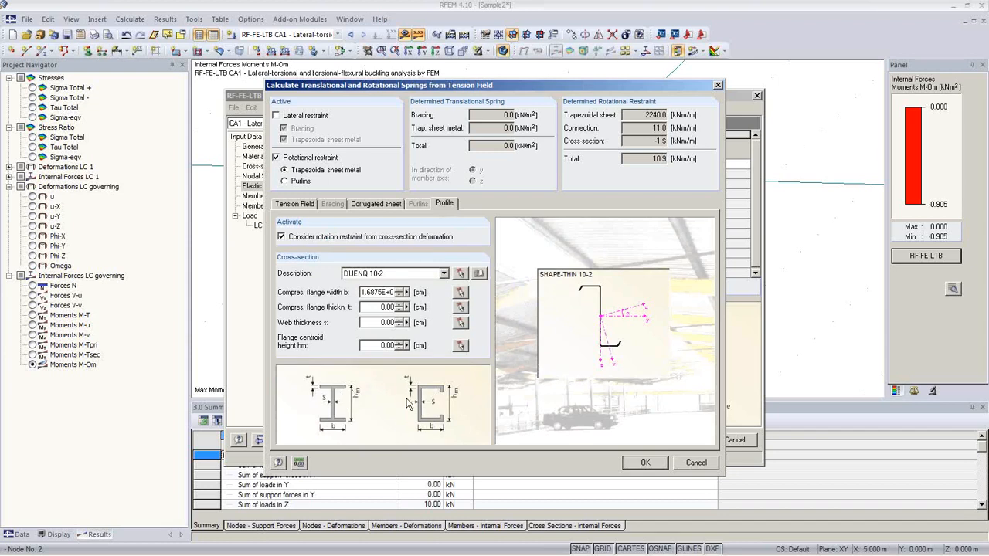
left_click(281, 236)
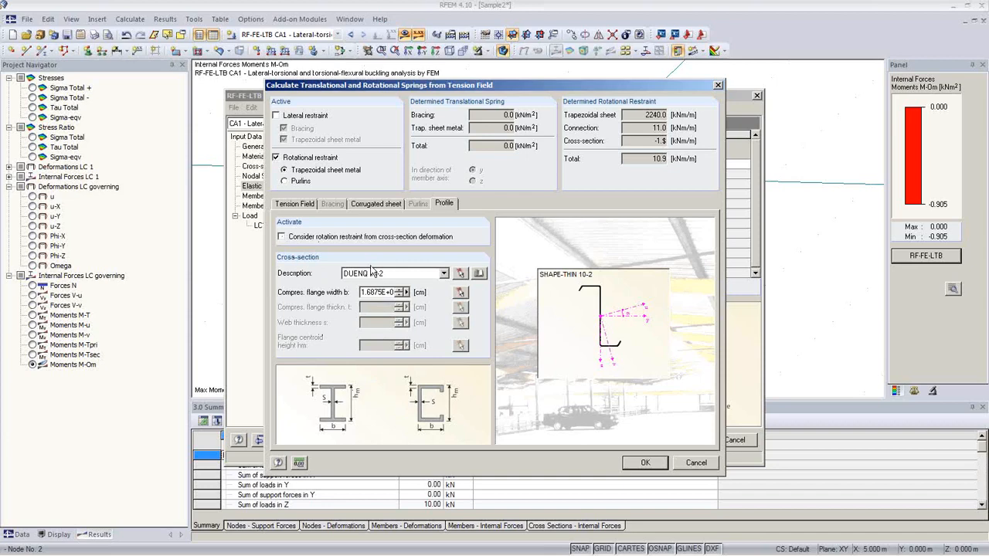
left_click(646, 463)
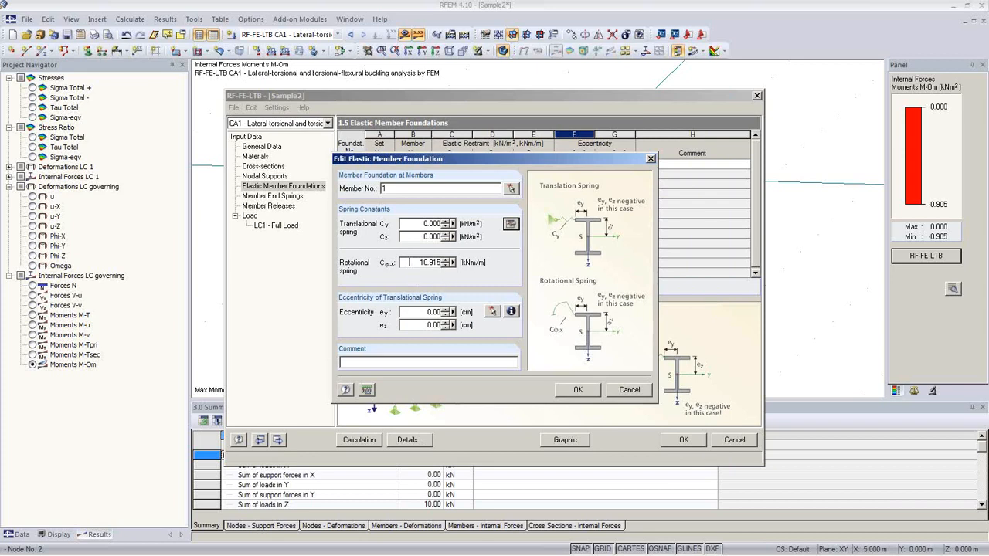
double_click(409, 263)
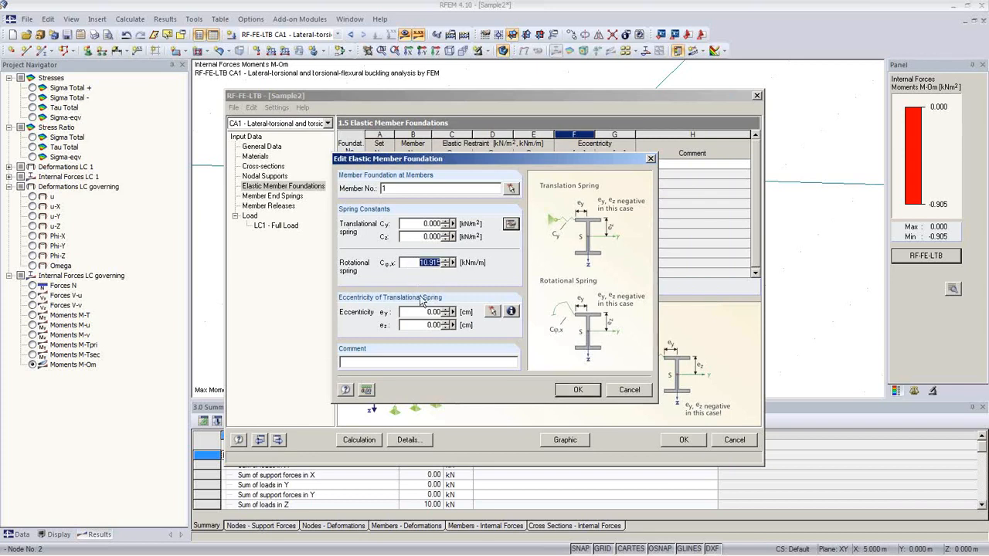
left_click(580, 391)
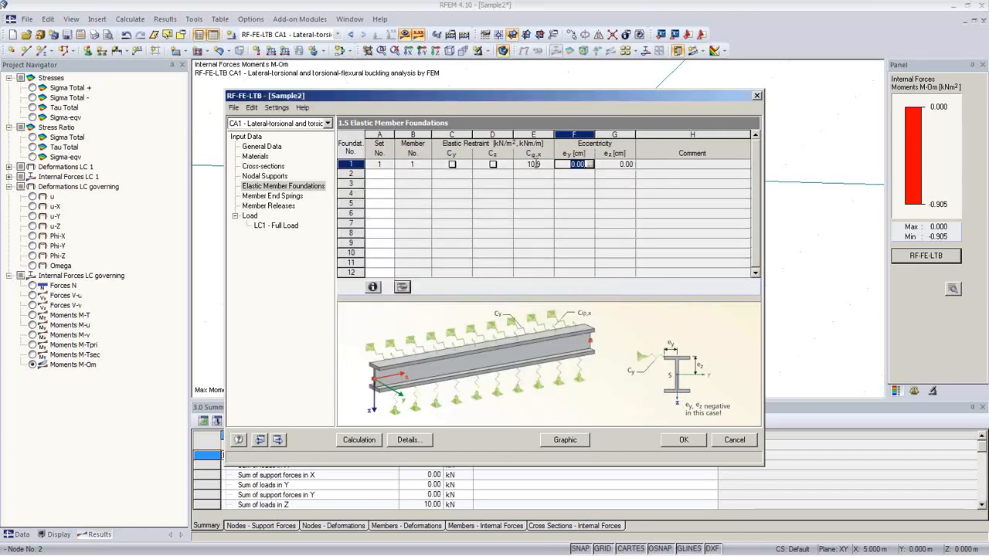
Set the foundation's eccentricity from stress point 51 at the middle of the upper flange.
left_click(622, 164)
left_click(630, 165)
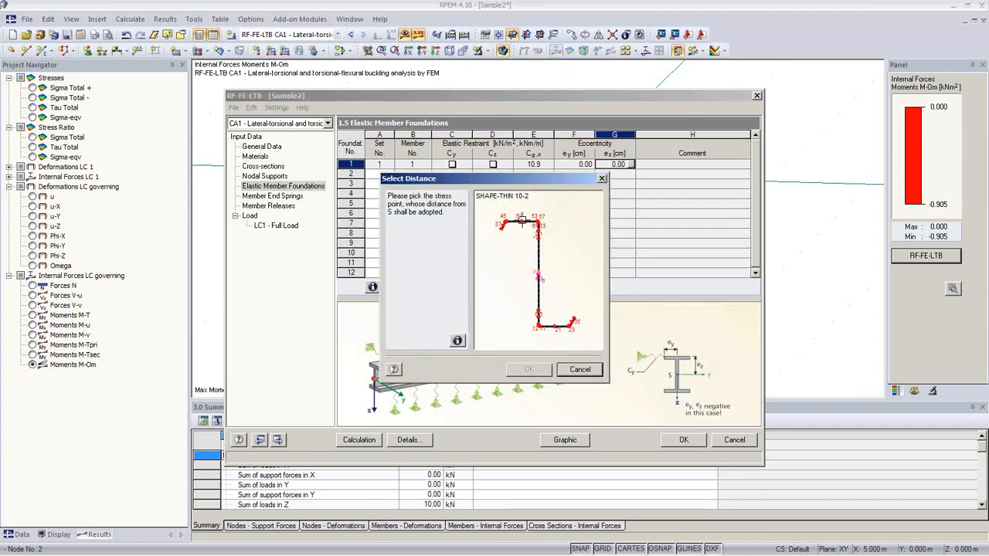
left_click(521, 222)
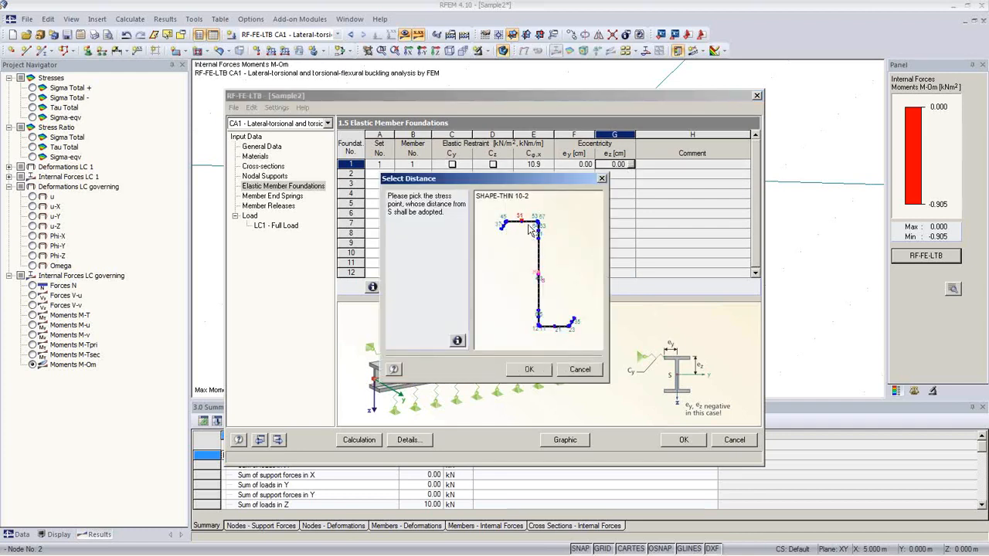
left_click(529, 370)
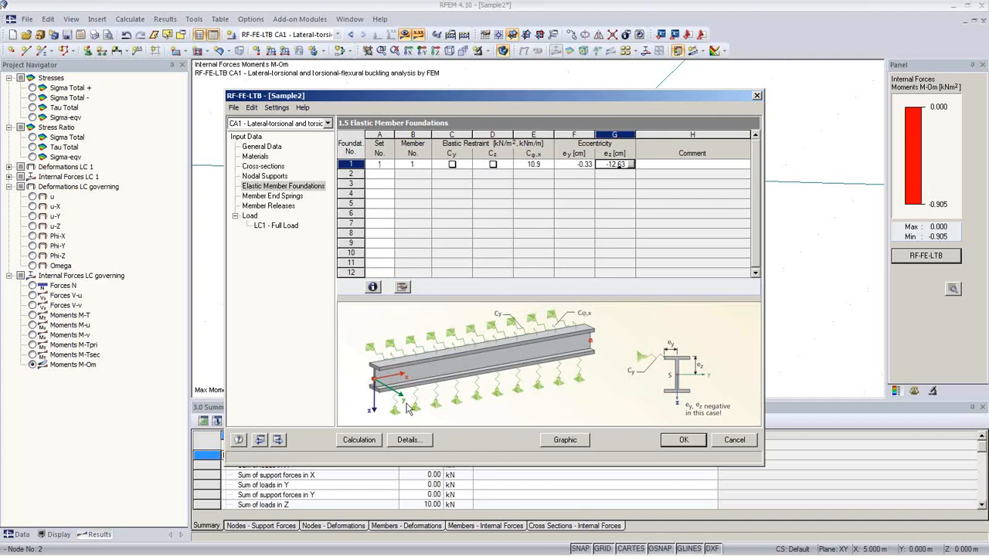
Recalculate with the elastic foundation and review the stresses by cross-section and the critical load factors.
left_click(374, 444)
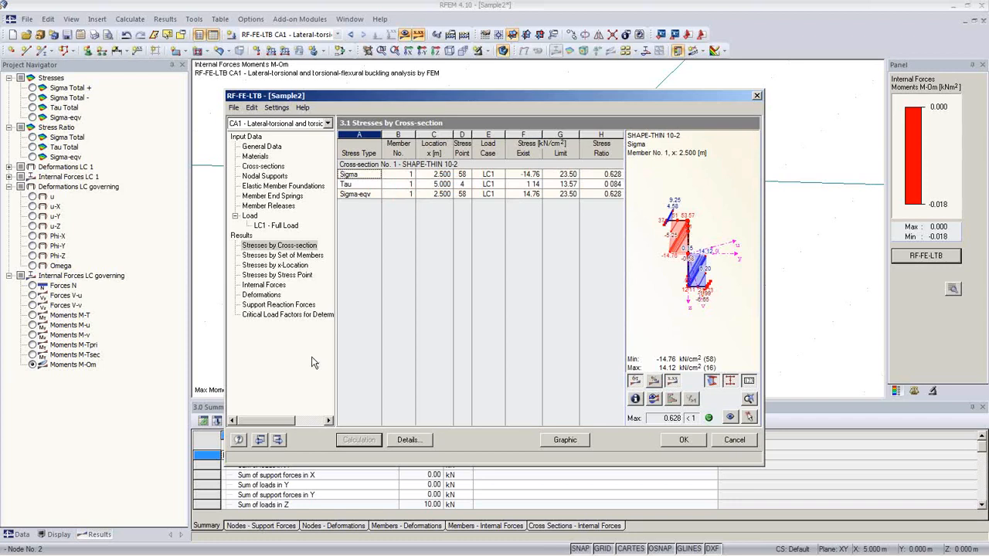
left_click(305, 316)
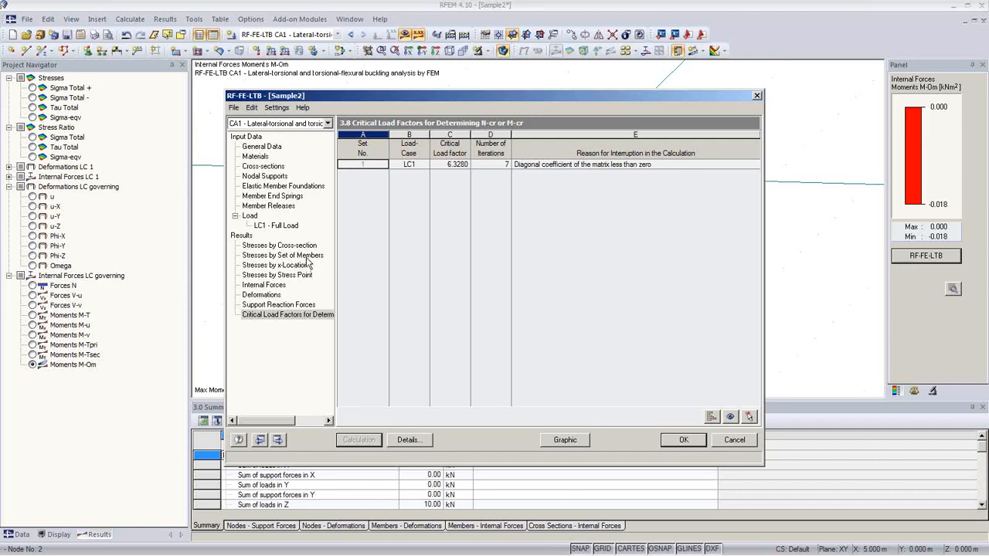
Create an imperfection in load case LC1 for set of members 1 - Purlin and start picking its eigenvector graphically.
left_click(282, 229)
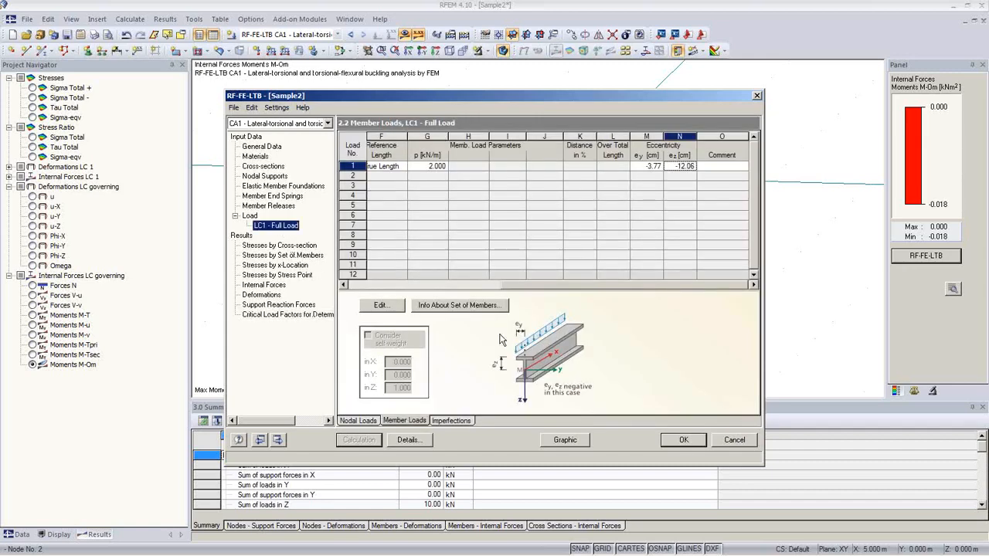
left_click(452, 421)
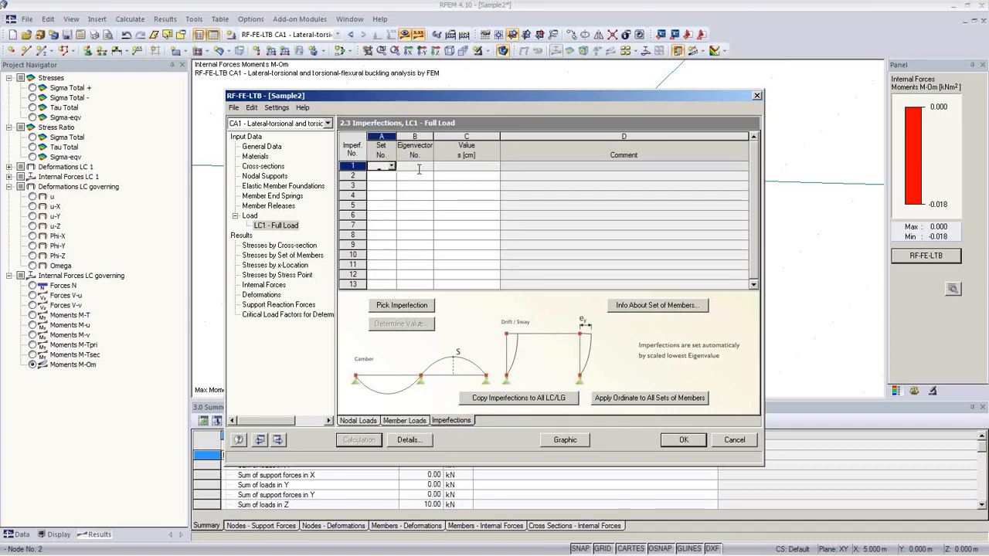
left_click_drag(464, 98, 472, 322)
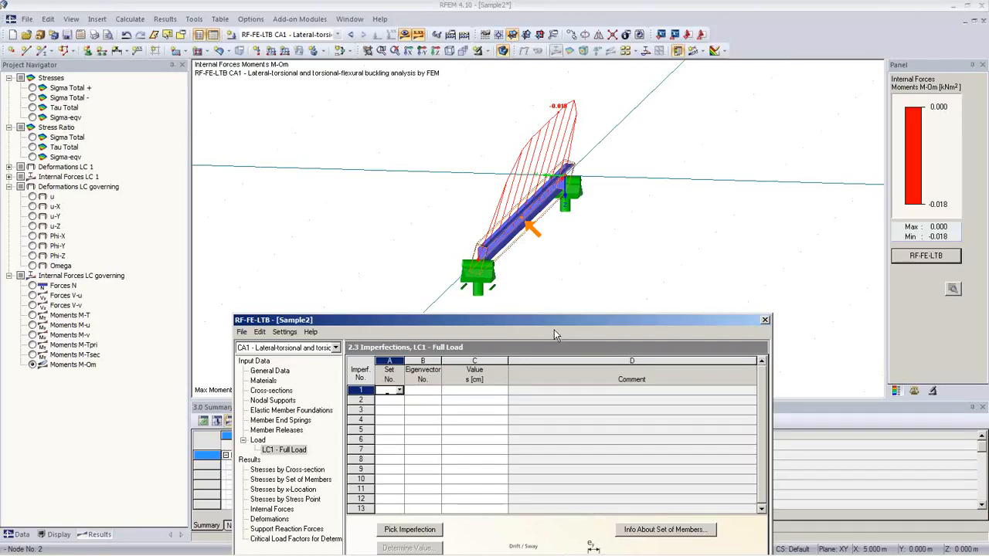
left_click_drag(554, 325, 528, 180)
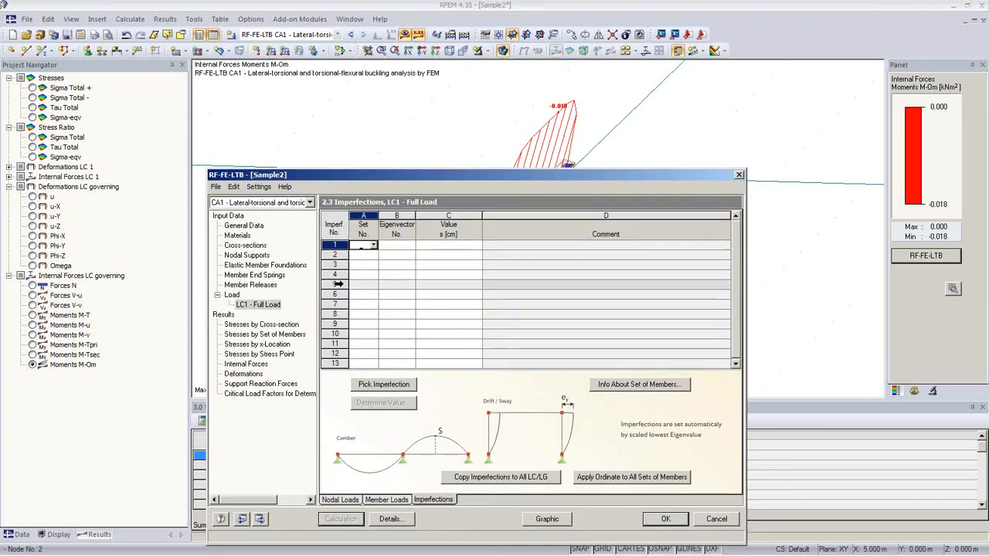
left_click(373, 245)
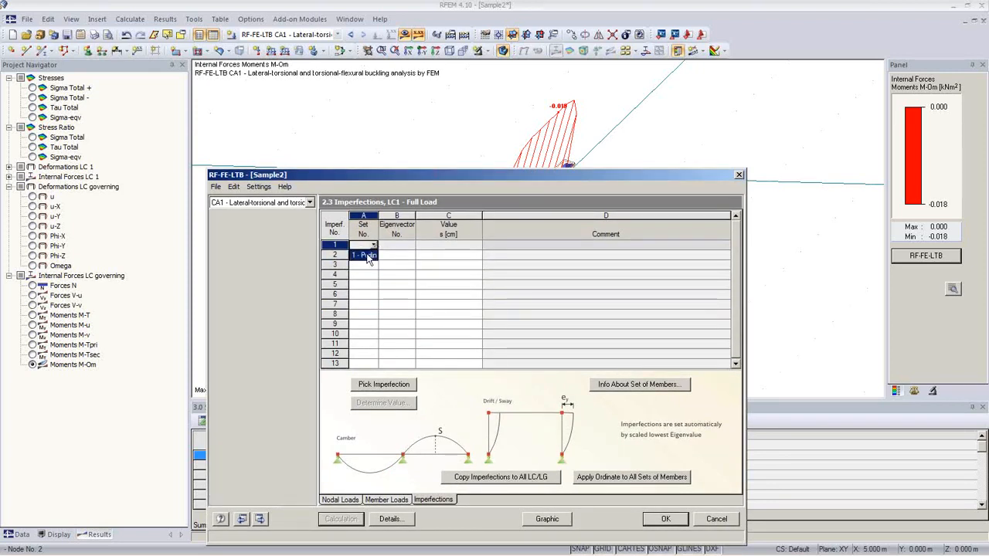
left_click(368, 256)
left_click(410, 246)
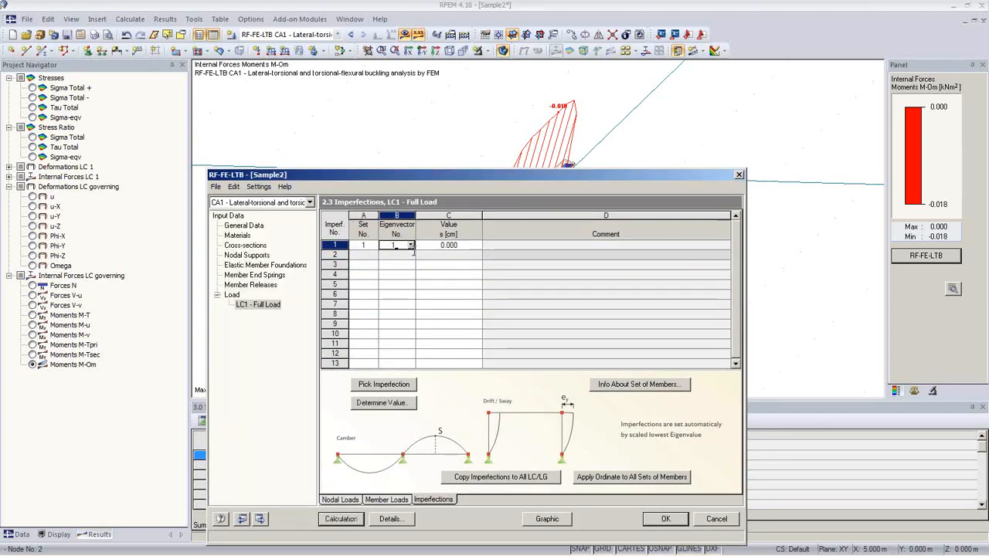
left_click(385, 385)
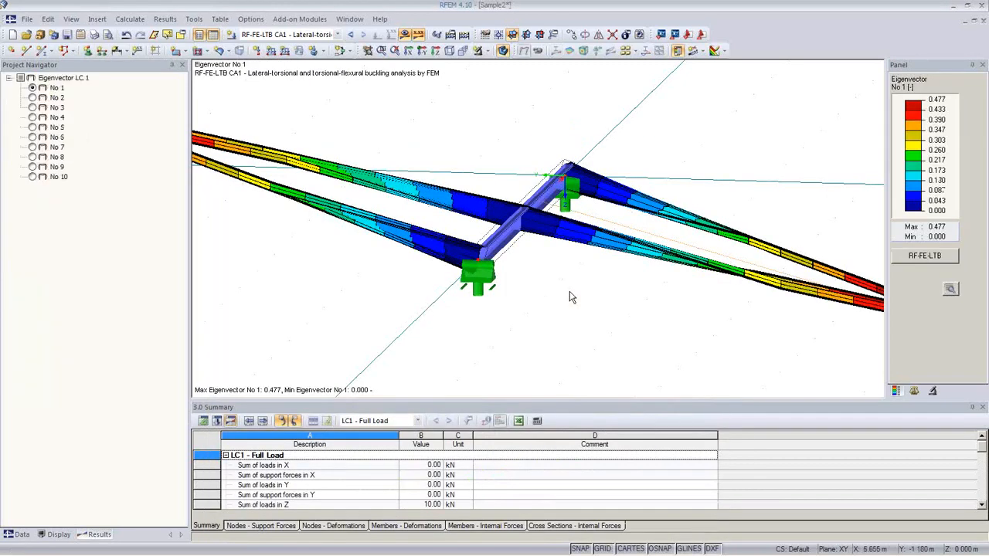
Compare the buckling shapes of eigenvectors No 1 and No 2 on the purlin.
middle_click_drag(605, 309, 585, 290)
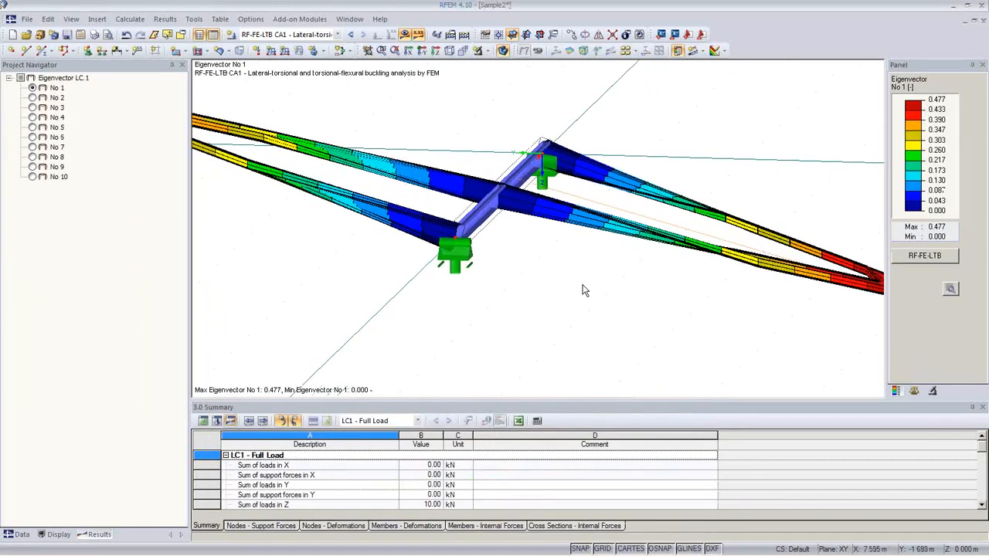
scroll(582, 285, "down", 3)
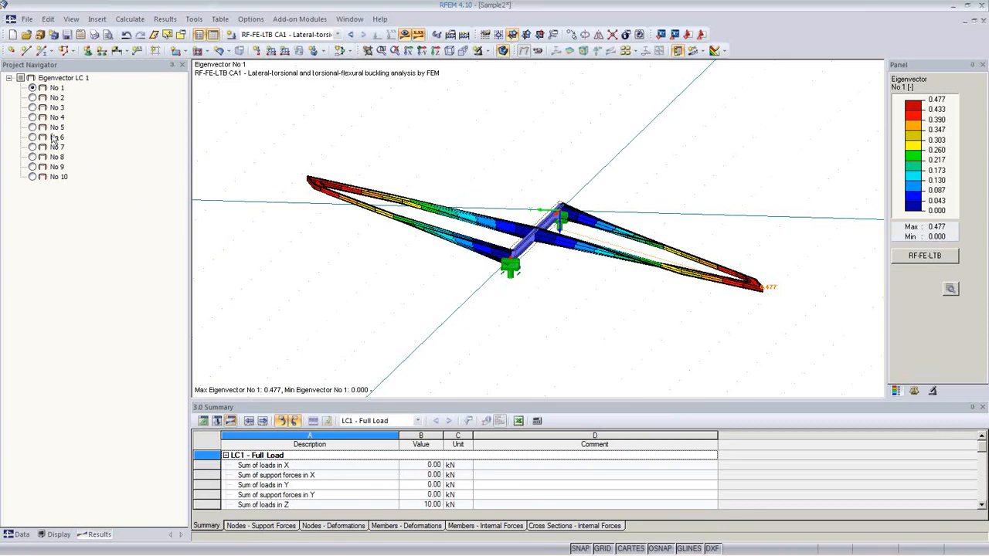
left_click(33, 98)
left_click(33, 88)
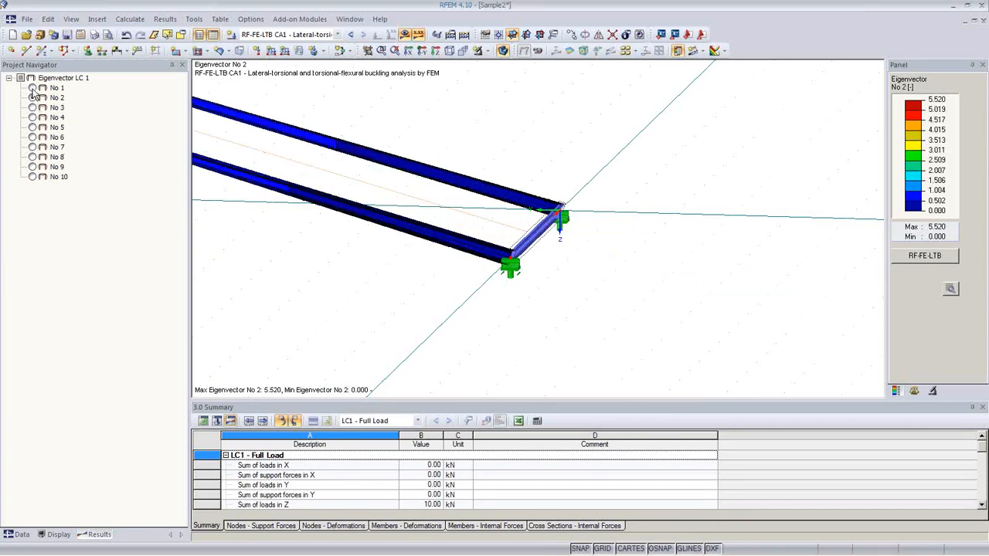
middle_click_drag(503, 313, 527, 344)
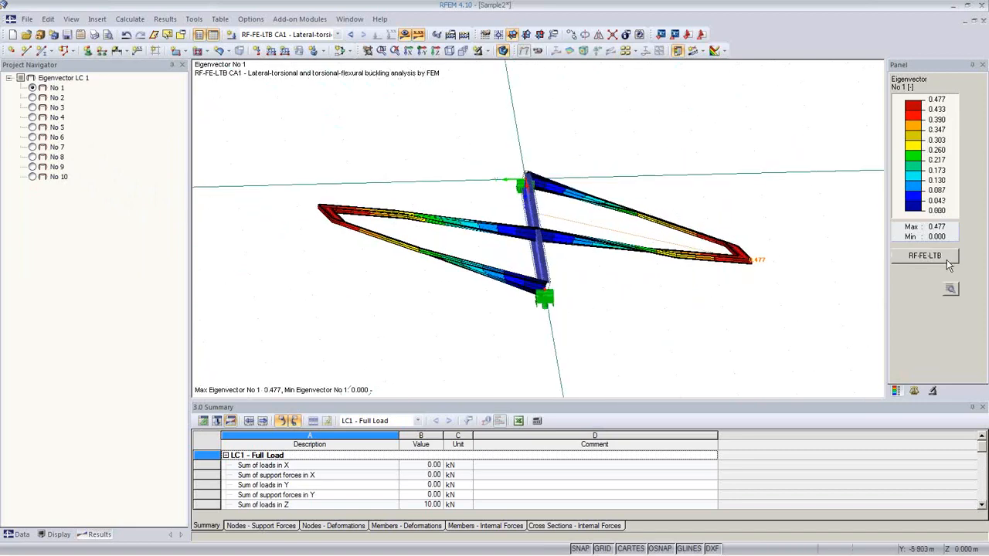
left_click(32, 98)
middle_click_drag(387, 263, 566, 304)
Reduce the deformation display factor to 0.375 for eigenvector No 2.
left_click(915, 392)
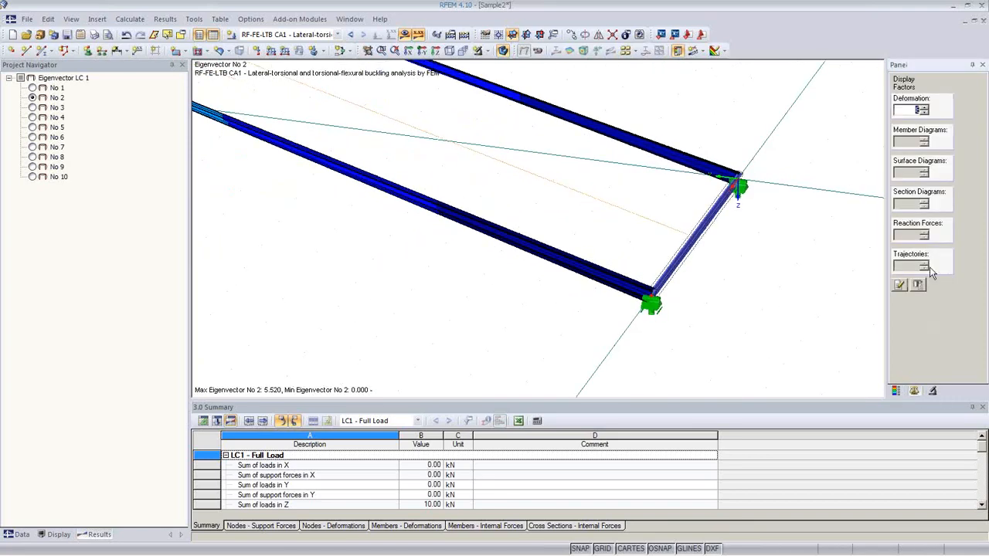
left_click(923, 113)
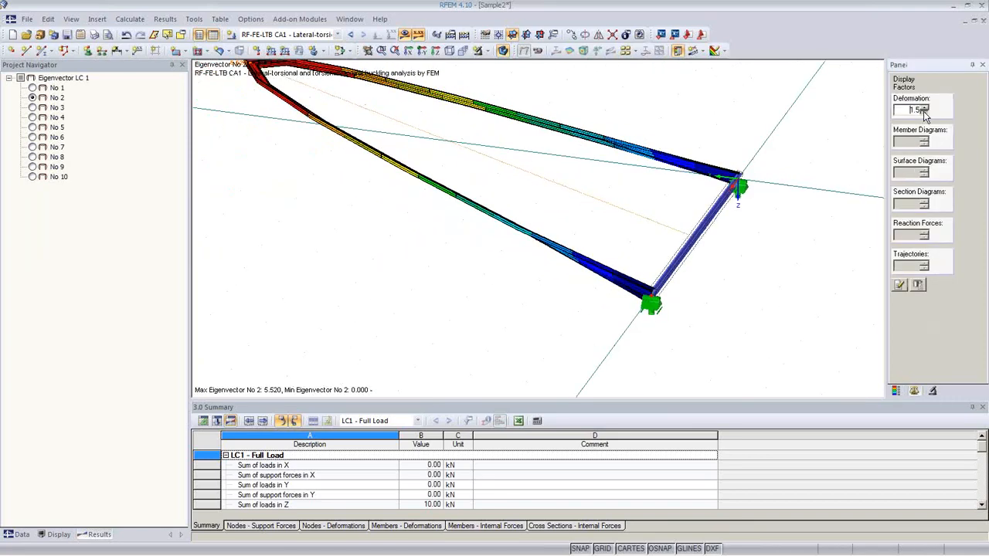
middle_click_drag(812, 280, 634, 280, "ctrl")
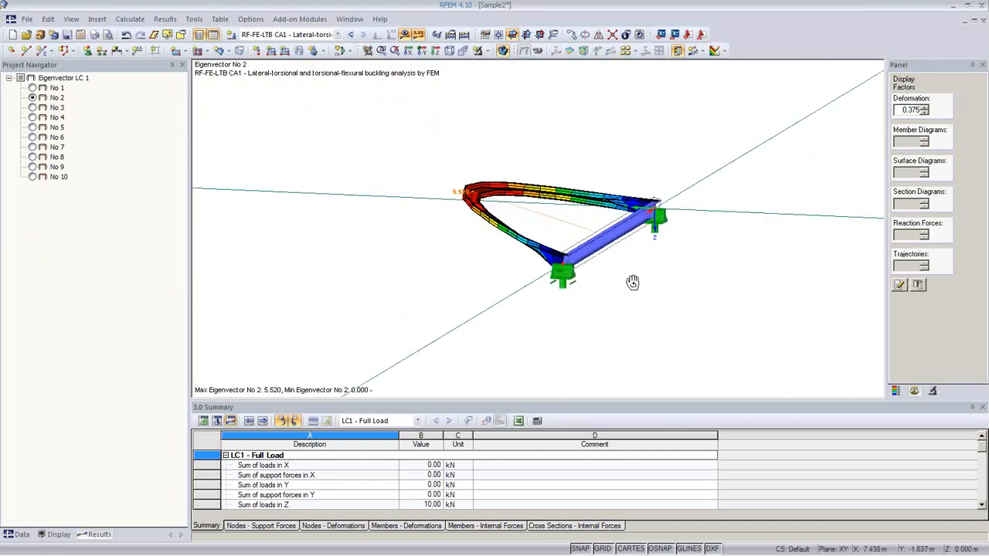
Examine the buckling shapes of eigenvectors No 3 and No 4 on the purlin.
left_click(32, 108)
left_click(33, 117)
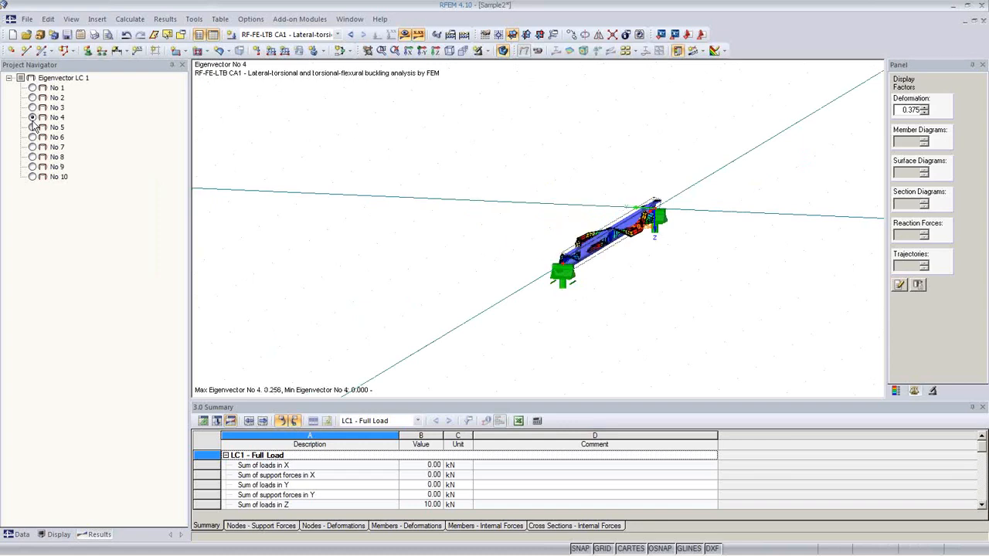
middle_click_drag(379, 289, 596, 300, "ctrl")
scroll(618, 255, "up", 3)
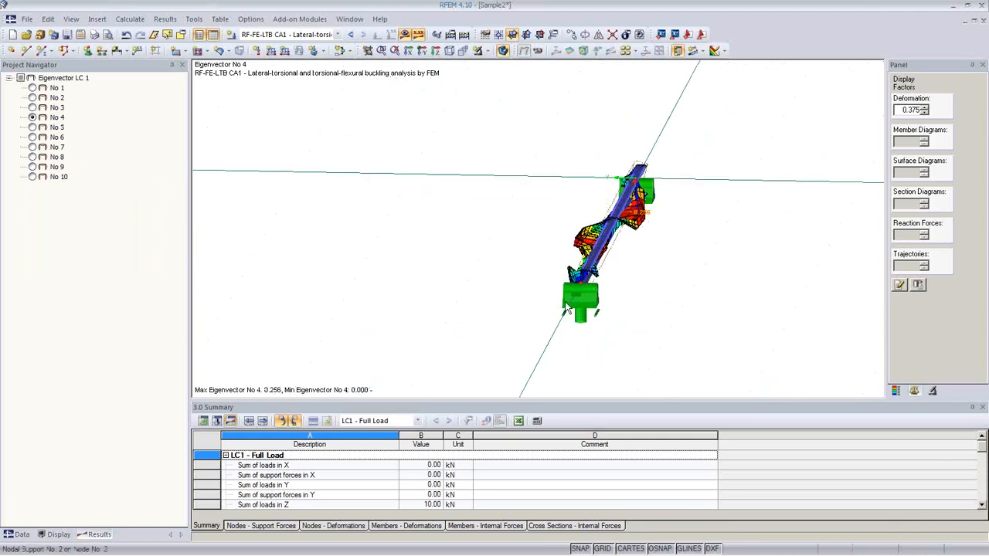
Inspect eigenvector No 2 from several angles and adopt it as the purlin's imperfection shape.
left_click(32, 97)
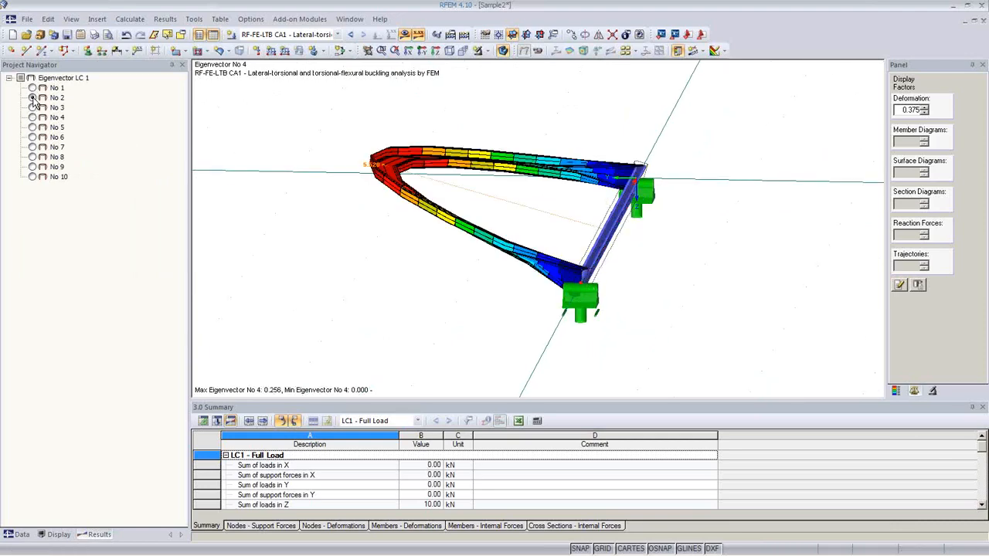
middle_click_drag(570, 269, 417, 208, "ctrl")
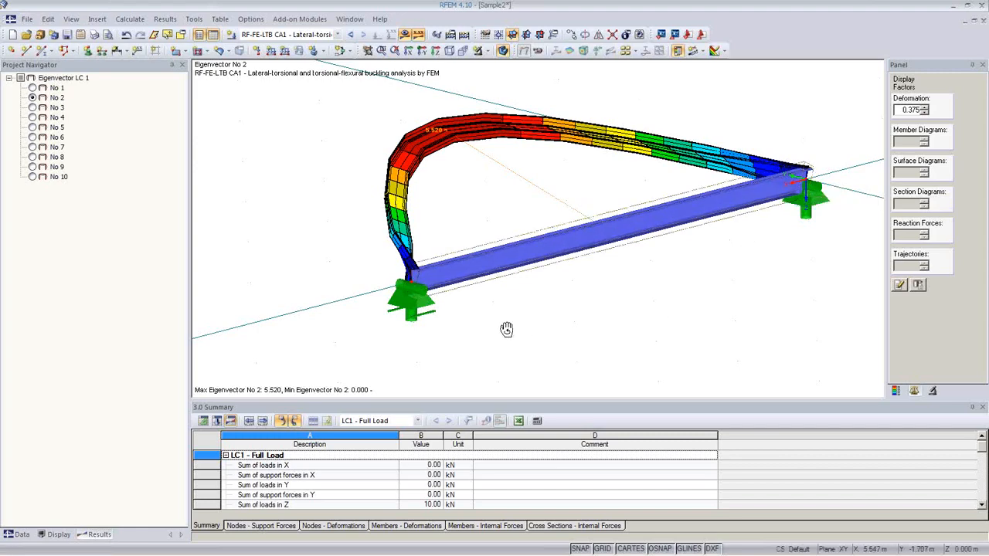
middle_click_drag(506, 330, 789, 224, "ctrl")
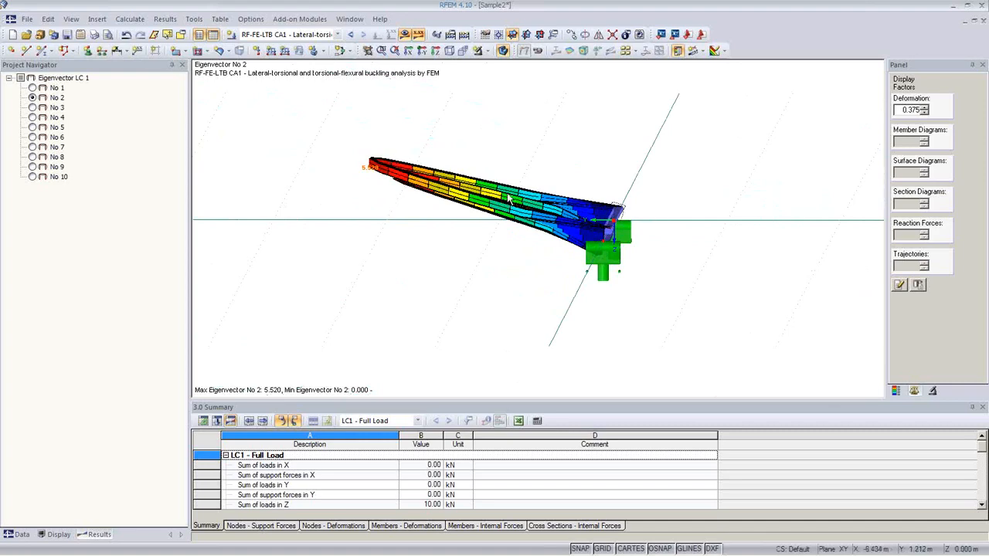
middle_click_drag(638, 278, 568, 320, "ctrl")
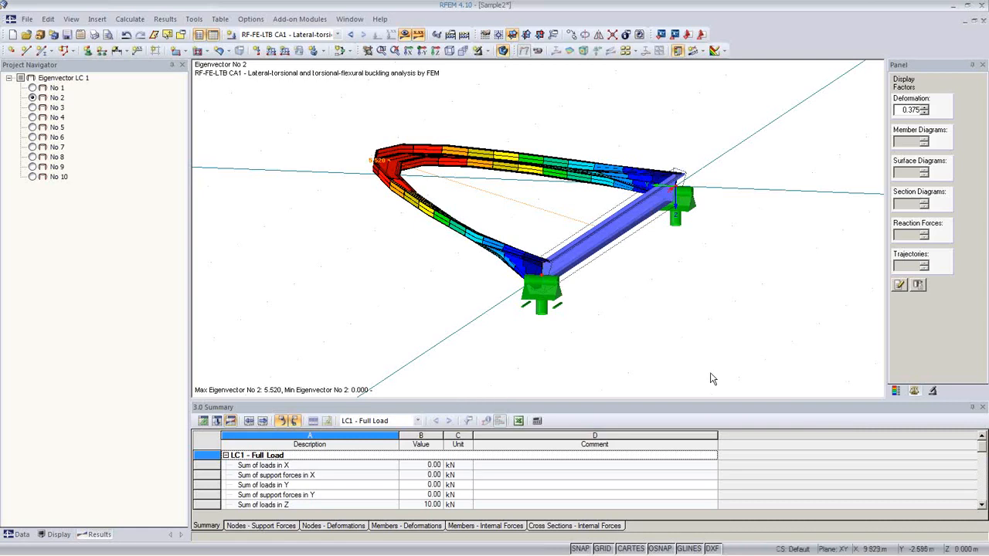
left_click(895, 390)
left_click(936, 258)
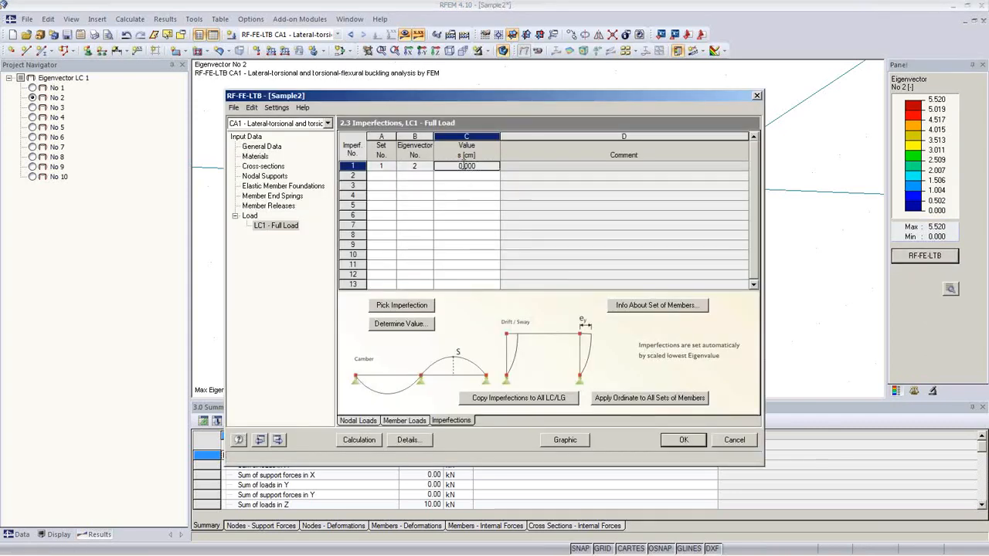
Set the imperfection value s for set of members 1 to 2.5 cm.
left_click(470, 168)
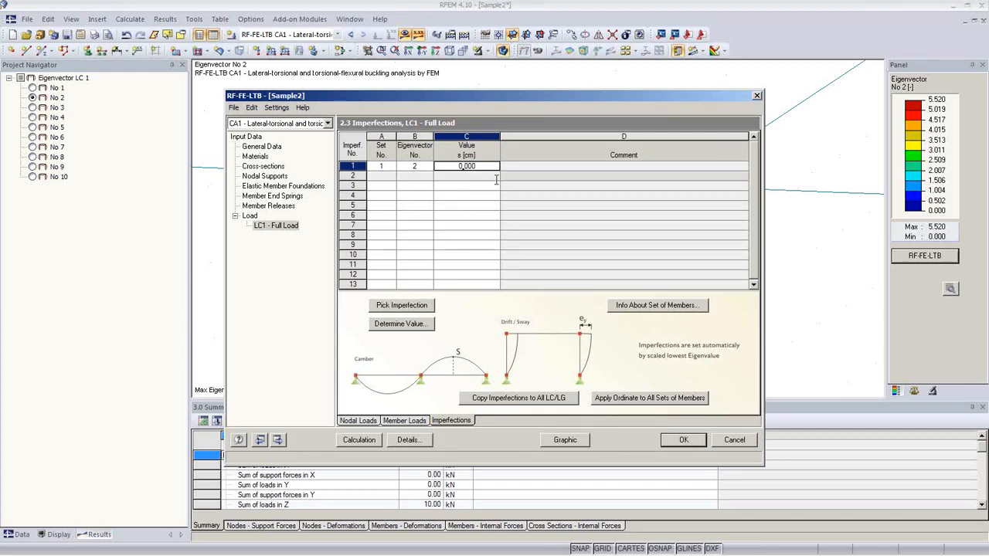
left_click_drag(459, 166, 478, 166)
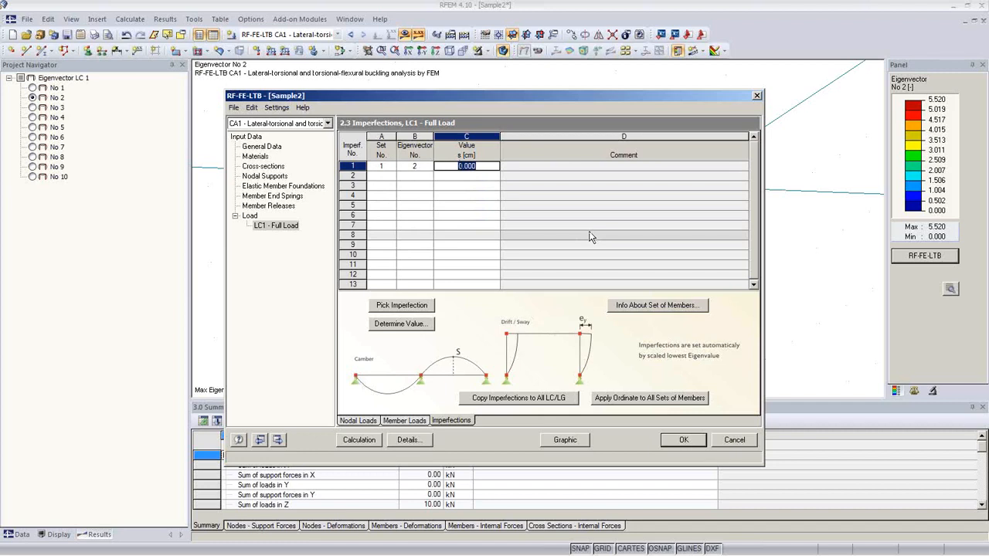
type("2.5")
left_click(467, 185)
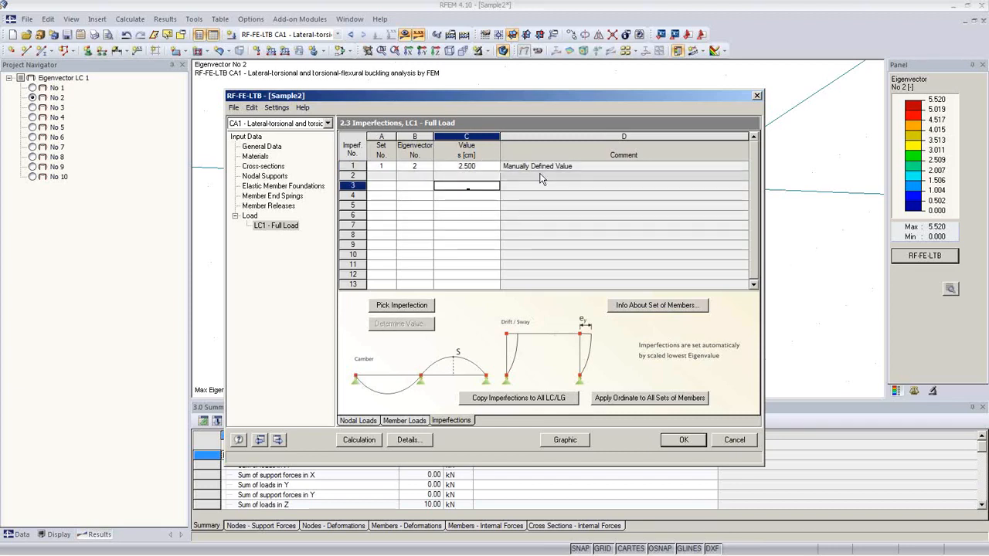
left_click(490, 169)
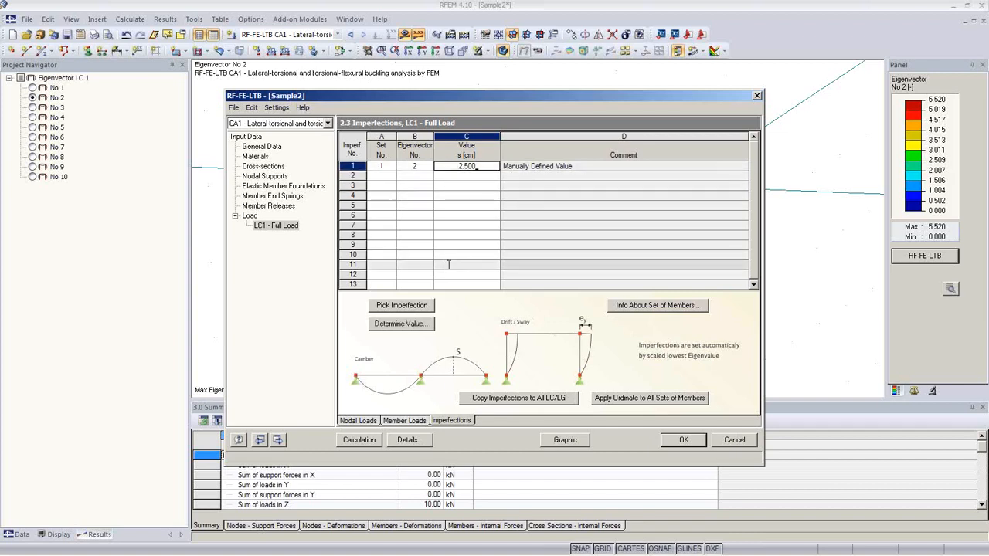
Recalculate with the imperfection and review the critical load factors and the stresses by cross-section.
left_click(360, 439)
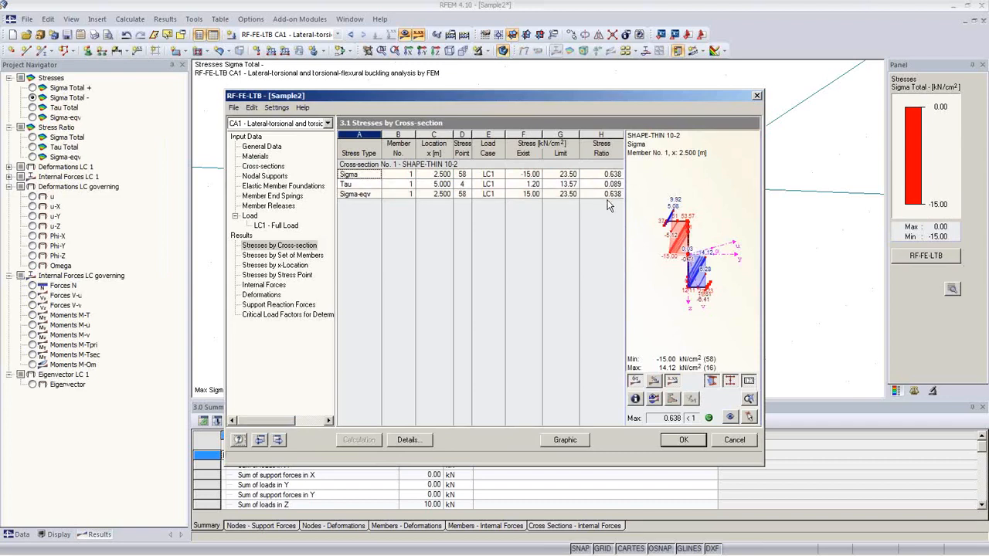
left_click(287, 315)
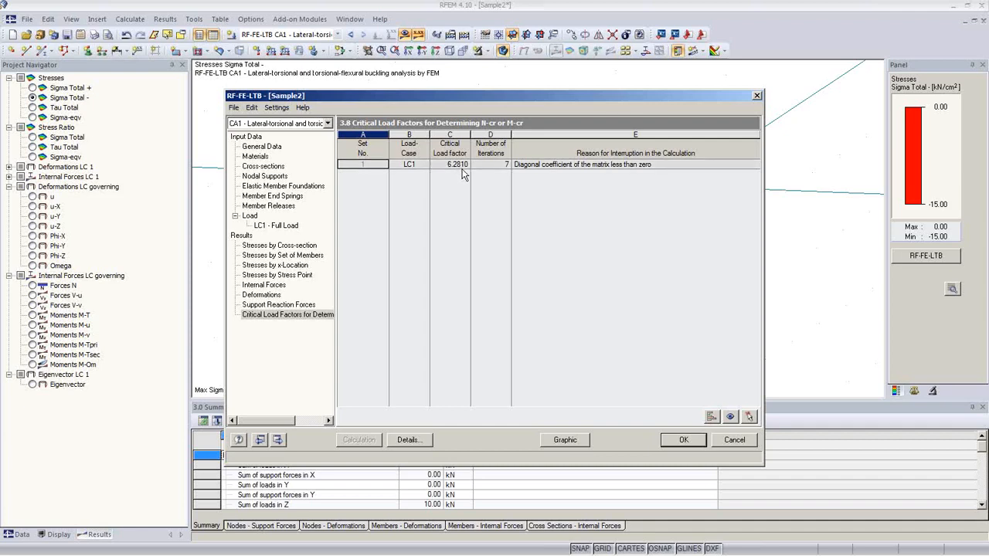
left_click(280, 246)
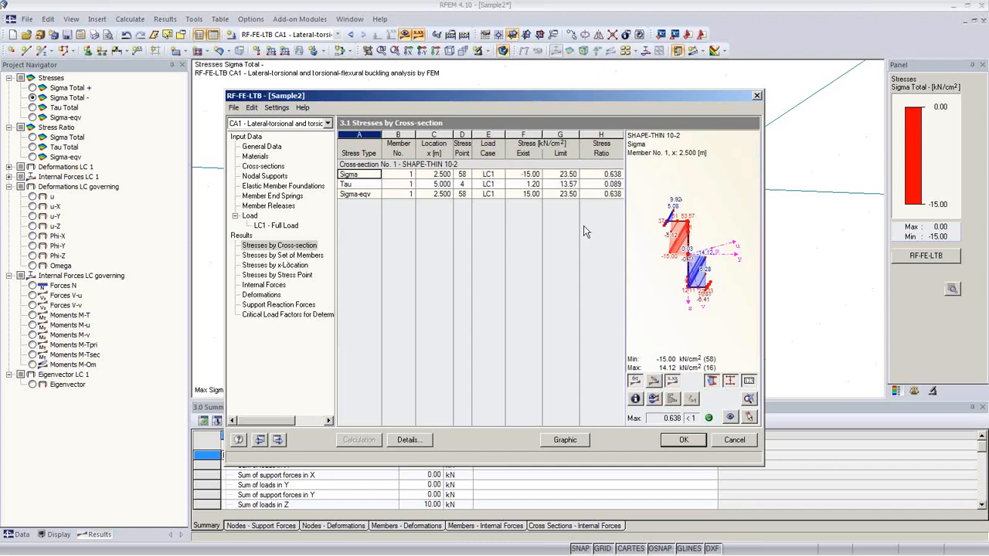
Review the stresses by member set, x-location and stress point, the internal forces, deformations and support reactions, and display the results graphically.
left_click(292, 257)
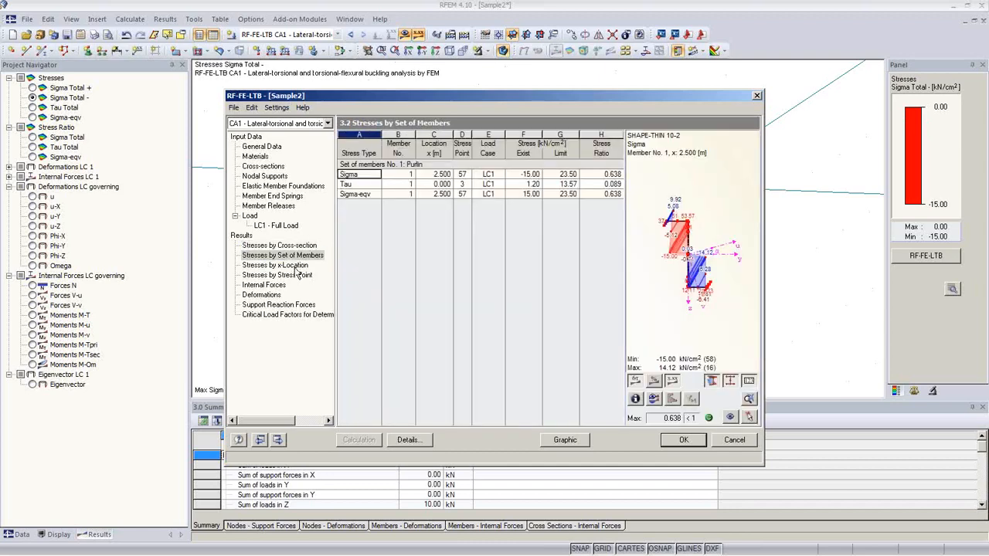
left_click(297, 266)
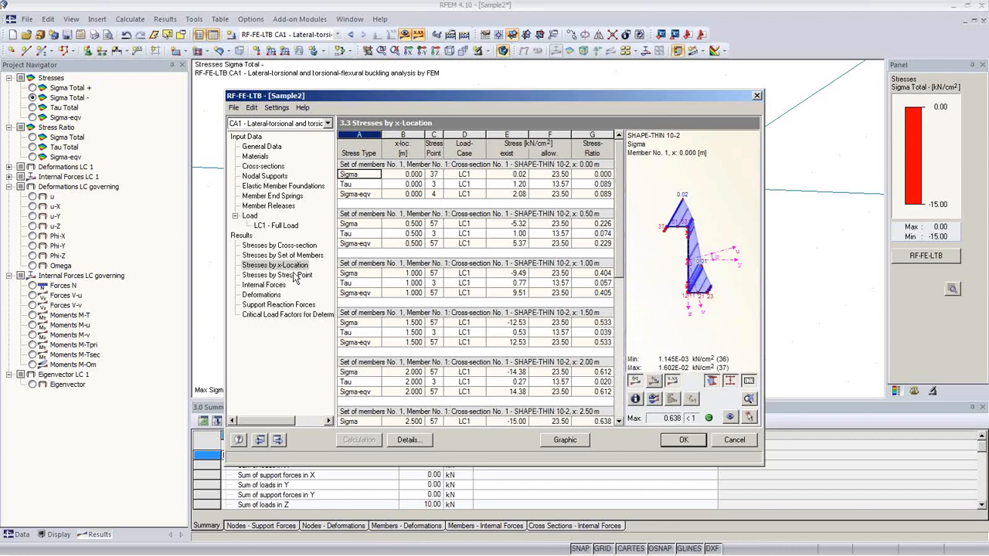
left_click(290, 275)
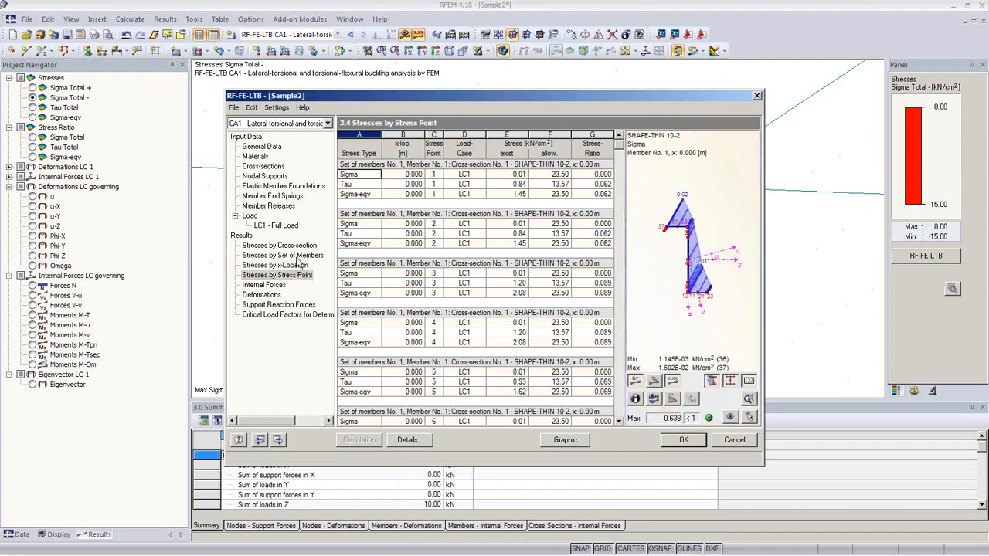
left_click(264, 285)
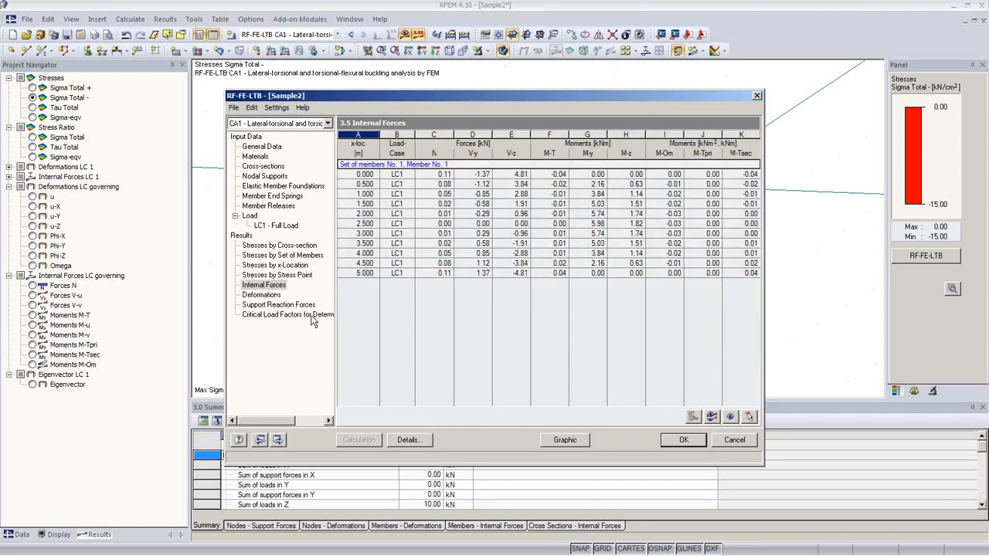
key("Down")
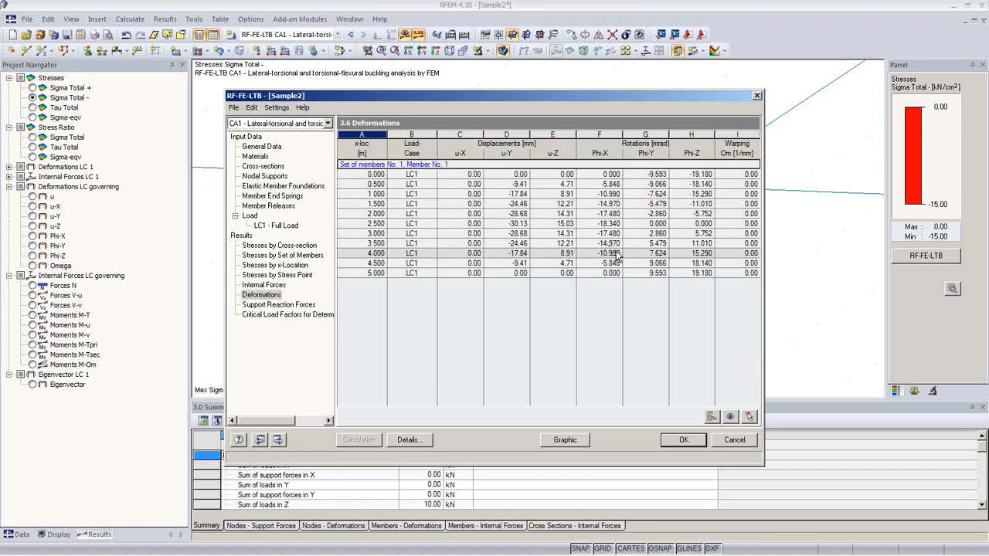
left_click(271, 306)
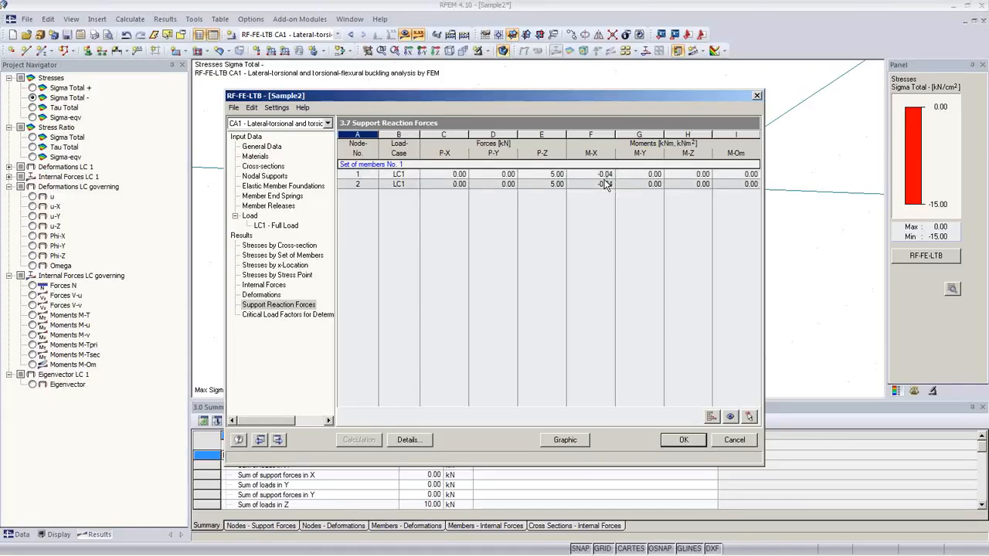
left_click(566, 440)
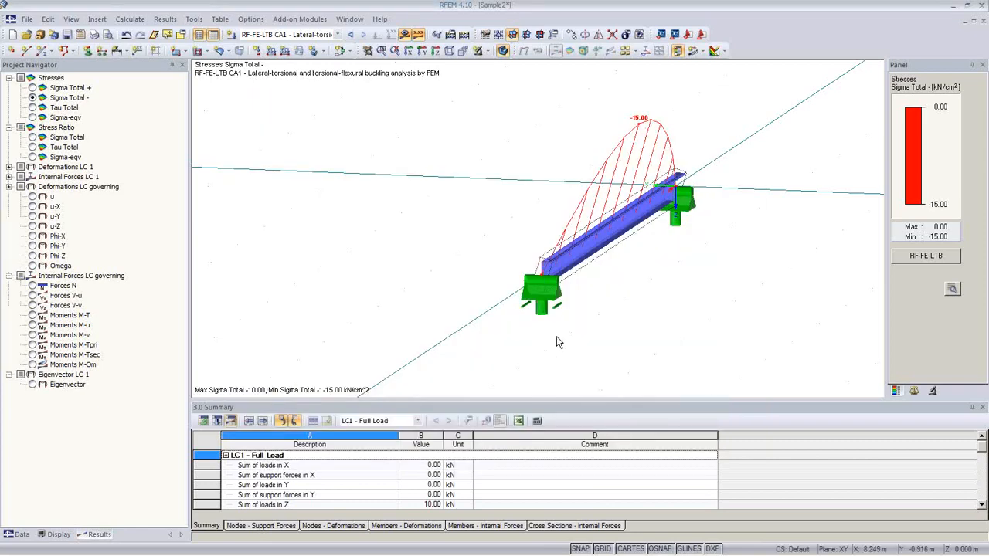
Turn off the solid member rendering and review the Sigma Total +, Sigma Total -, Sigma-eqv and stress ratio Sigma-eqv diagrams.
middle_click_drag(577, 328, 504, 340, "ctrl")
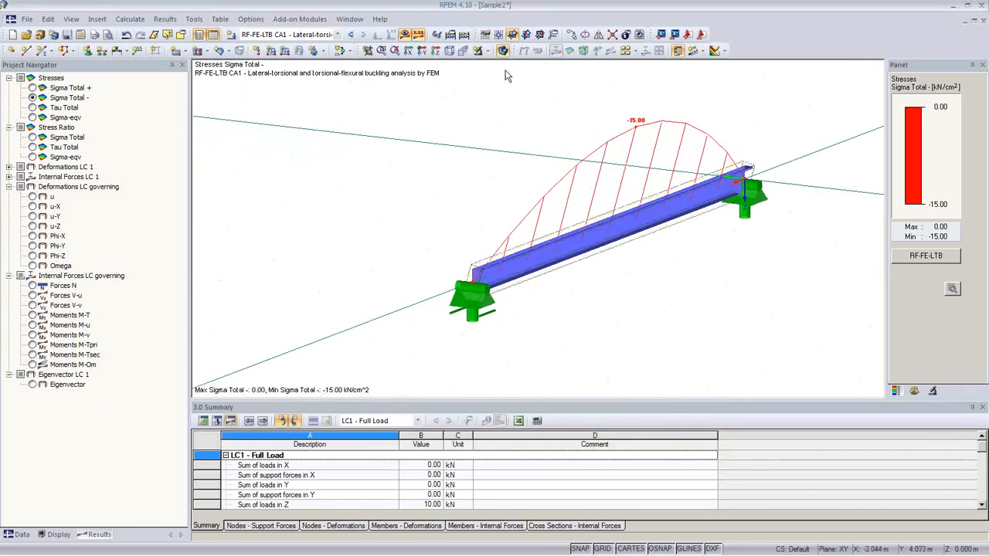
left_click(503, 51)
middle_click_drag(616, 252, 547, 236)
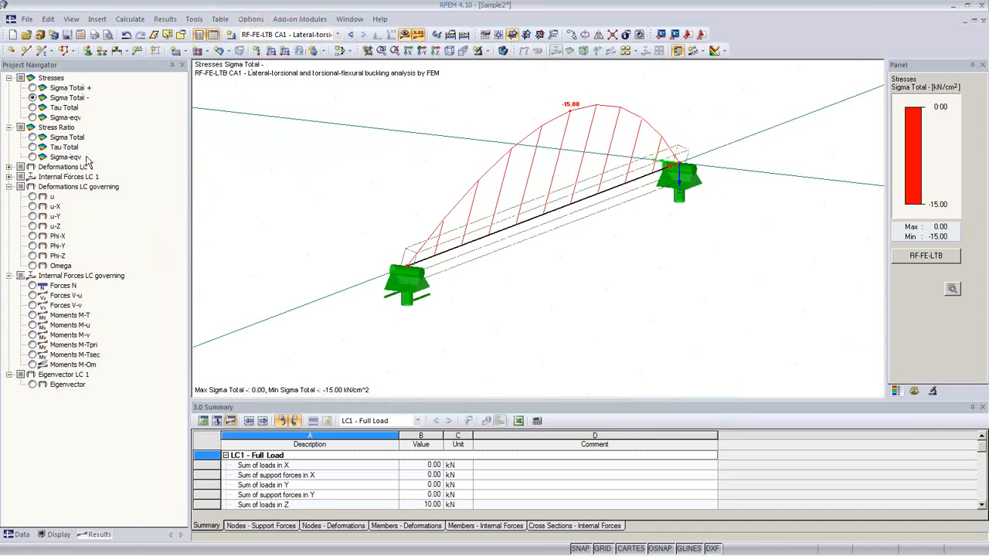
left_click(32, 88)
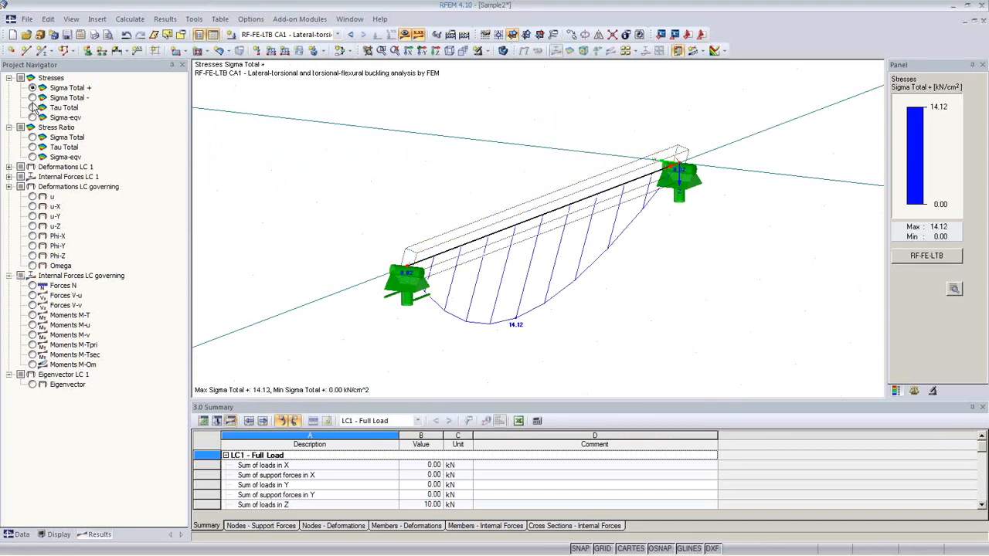
left_click(34, 97)
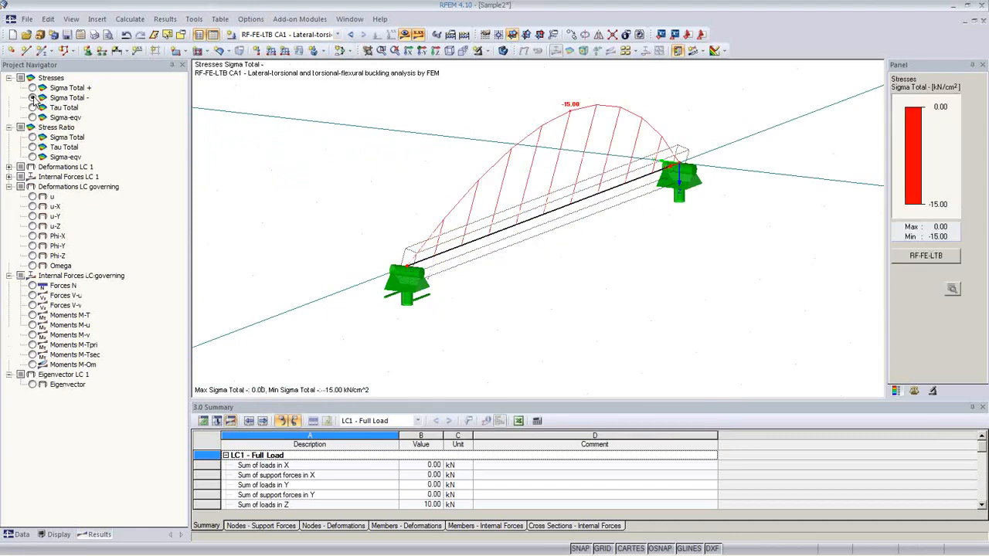
left_click(33, 117)
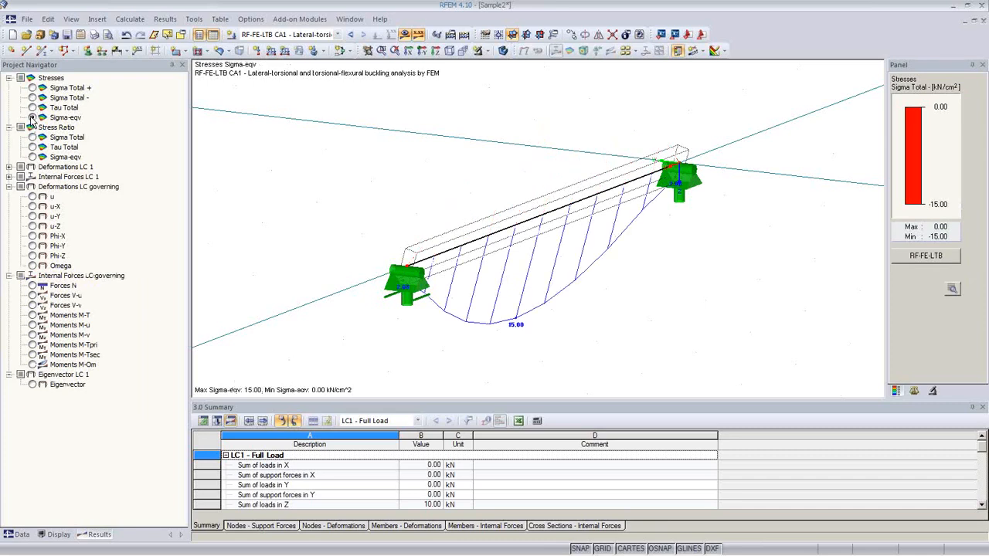
left_click(33, 156)
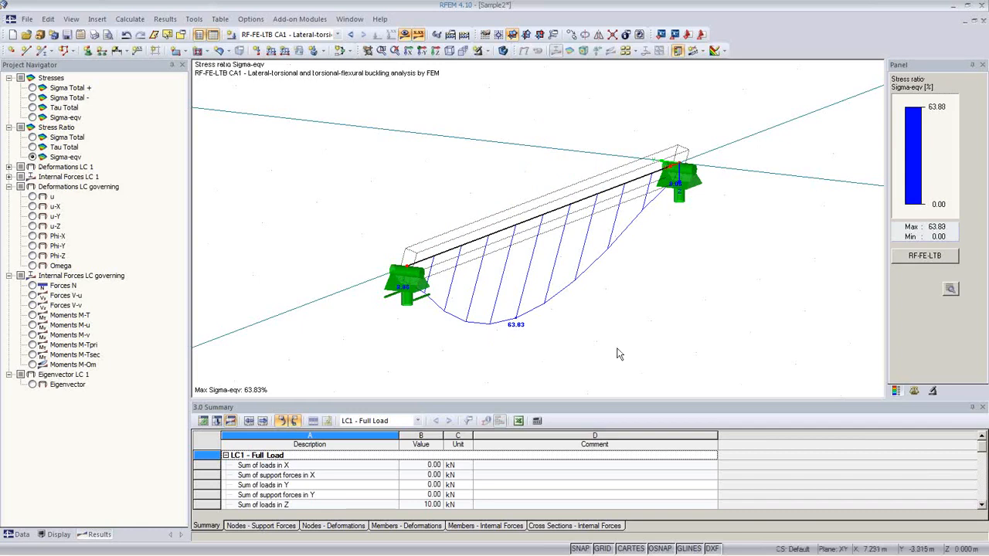
Display the total deformation u of LC 1 on the purlin and increase the deformation display factor to 8.
left_click(9, 167)
left_click(33, 177)
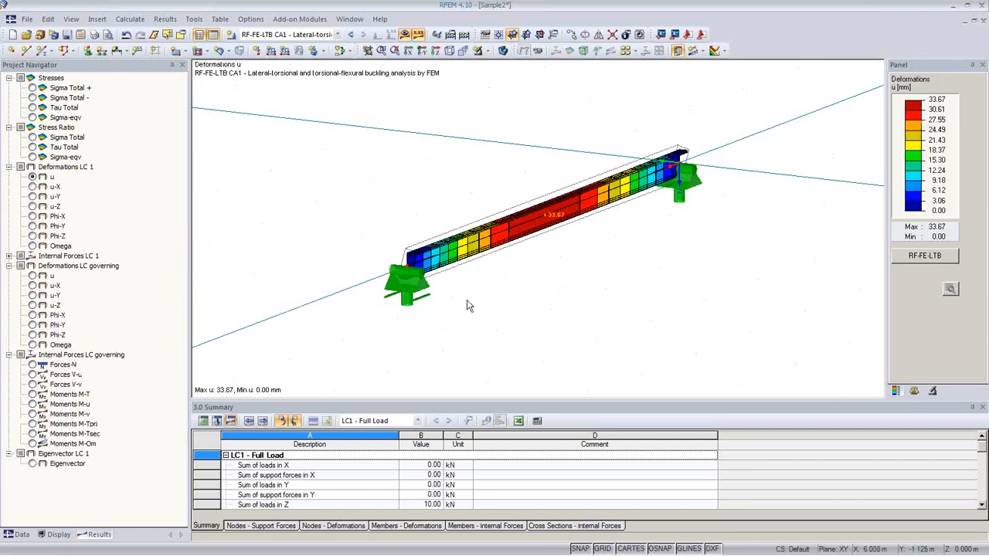
middle_click_drag(485, 309, 564, 329, "ctrl")
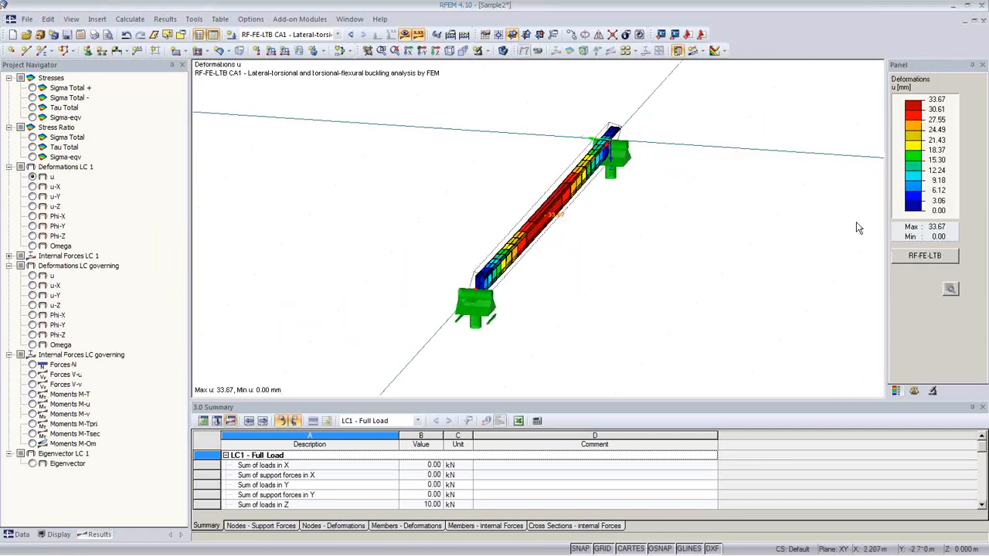
left_click(917, 392)
left_click(924, 108)
left_click(924, 108)
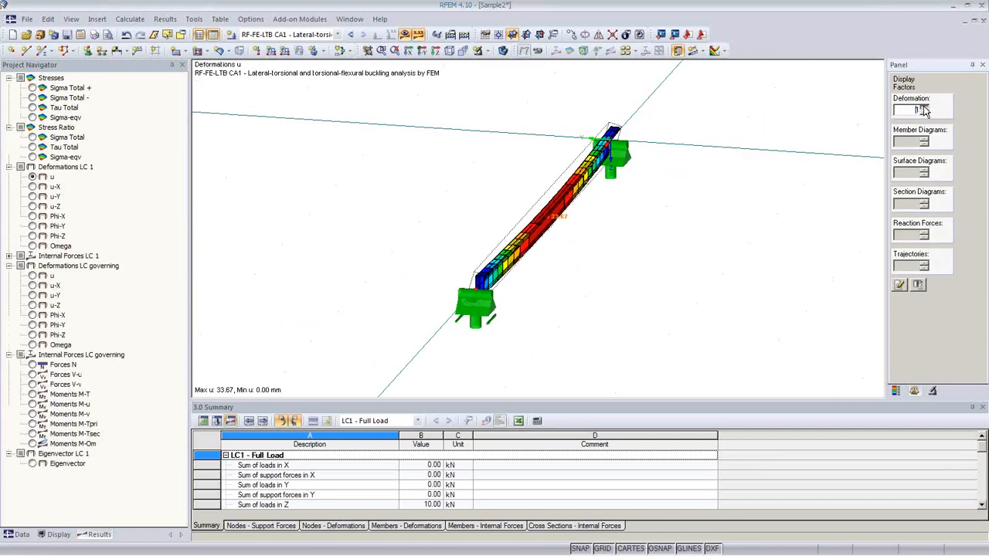
left_click(924, 108)
left_click(925, 108)
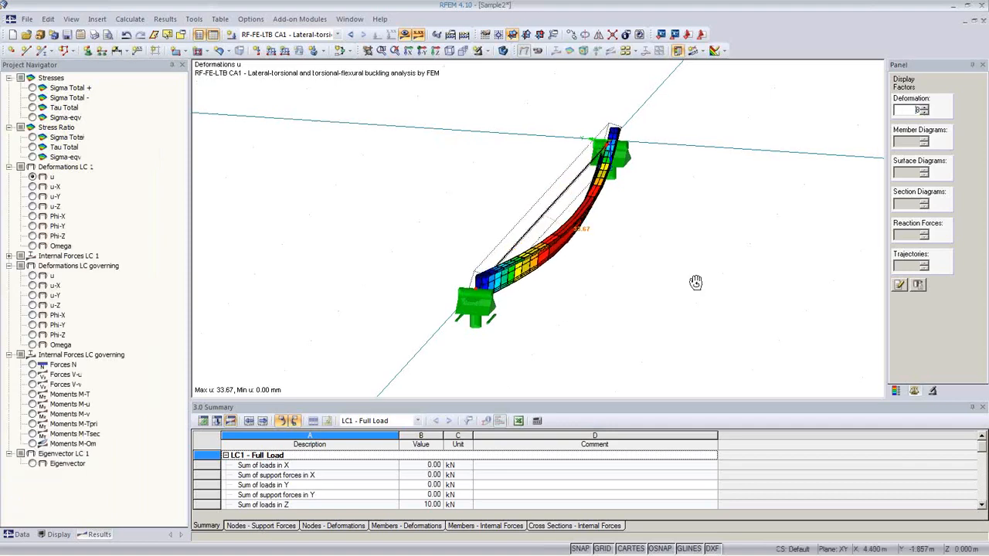
middle_click_drag(696, 283, 612, 220, "ctrl")
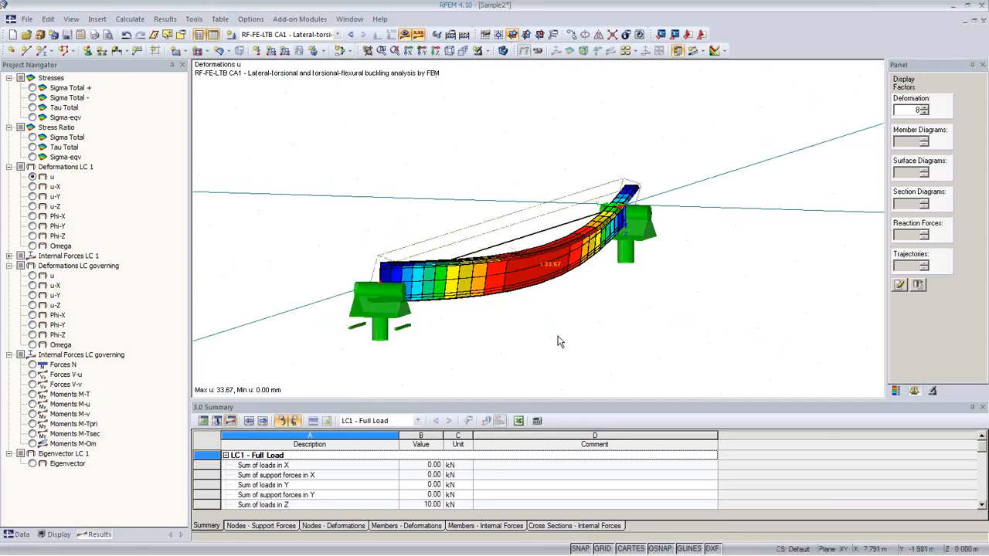
middle_click_drag(554, 347, 544, 329)
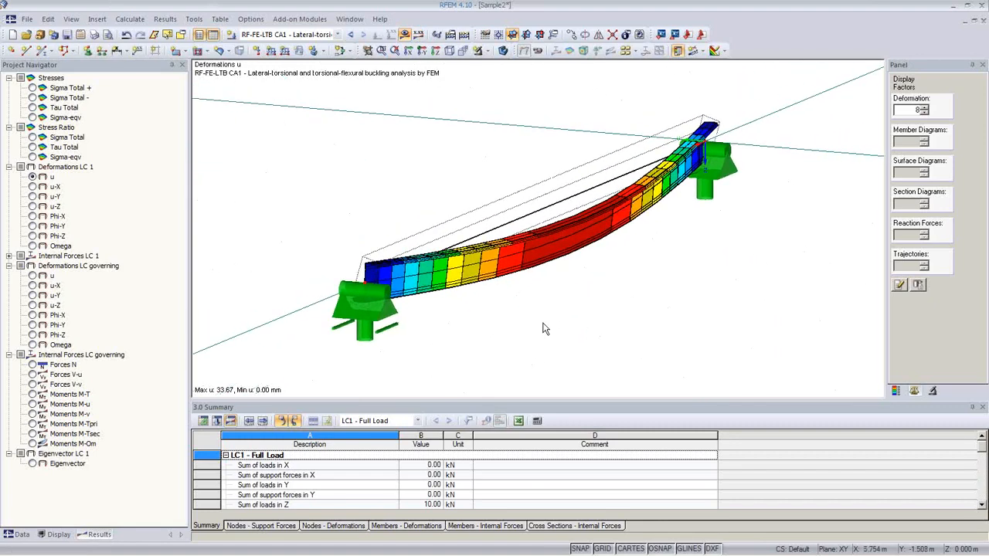
Send the deformation graphic to printout report D1 with a picture height of 50 % of the page.
left_click(137, 51)
left_click(95, 35)
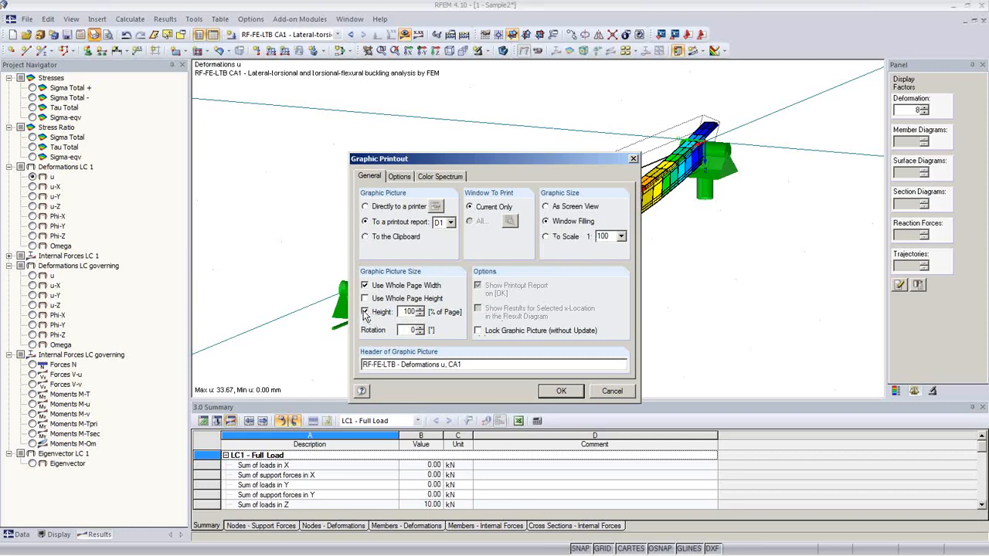
type("50")
left_click(561, 392)
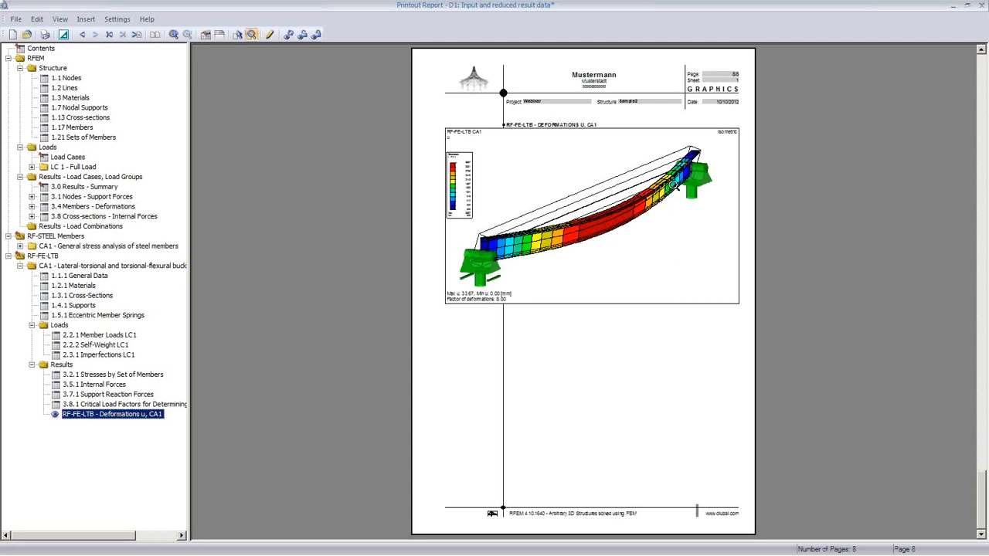
Review the report's structural data chapters from nodes to members, enlarge the members page, and check the results summary.
left_click(66, 78)
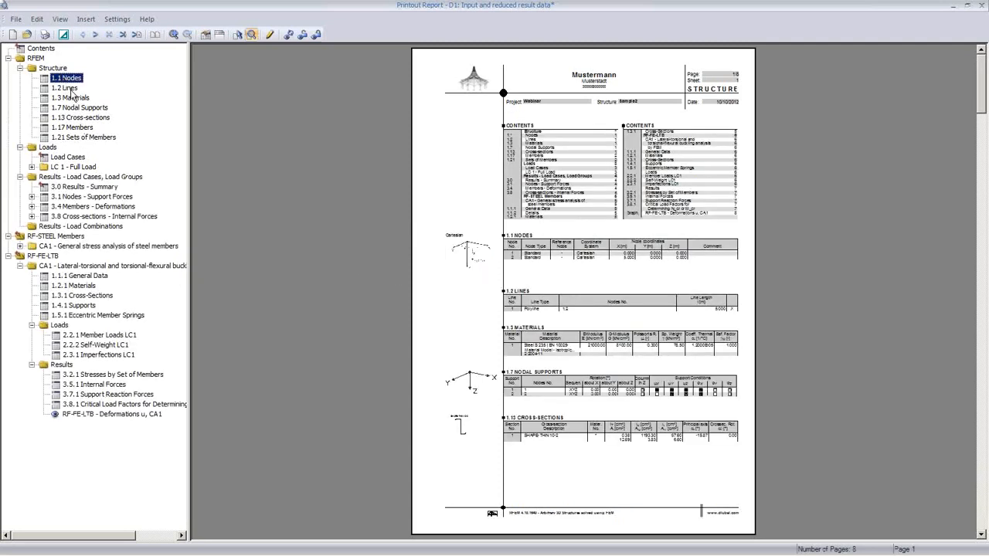
left_click(70, 90)
left_click(83, 110)
left_click(82, 120)
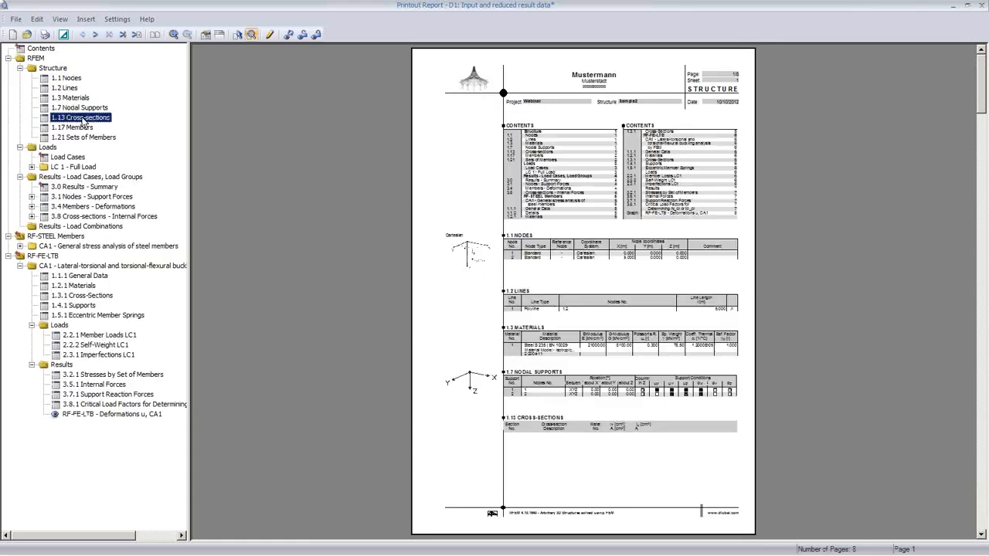
left_click(82, 128)
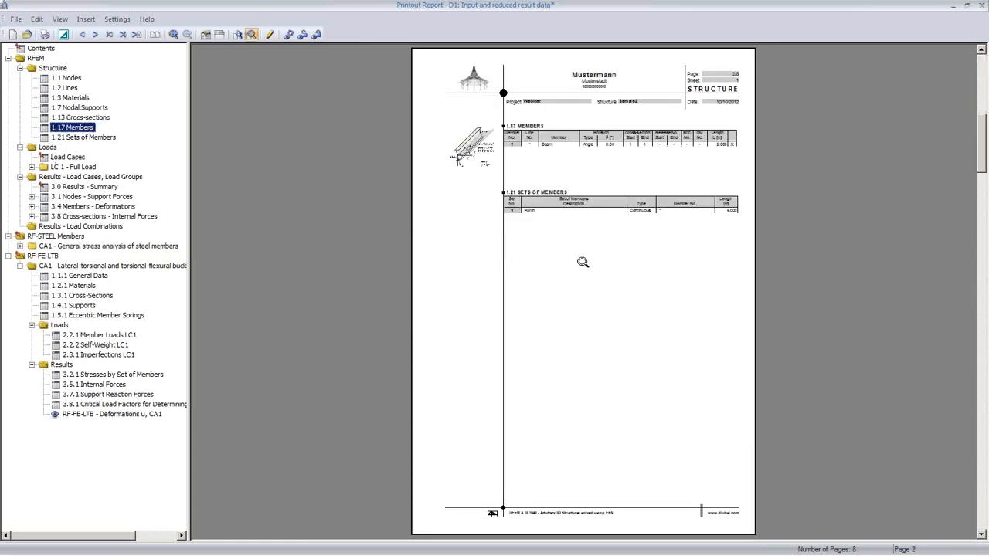
left_click(572, 230)
left_click(500, 174)
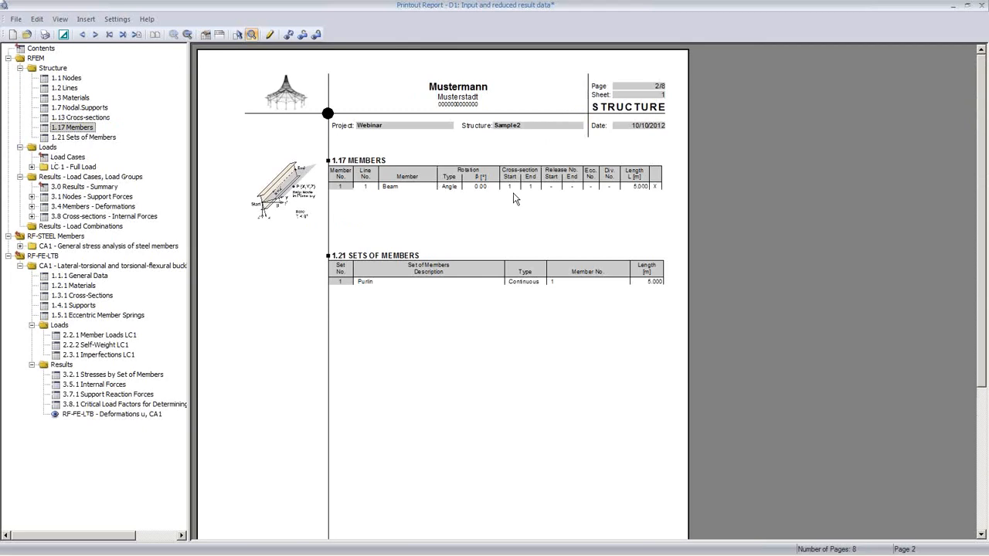
left_click(87, 187)
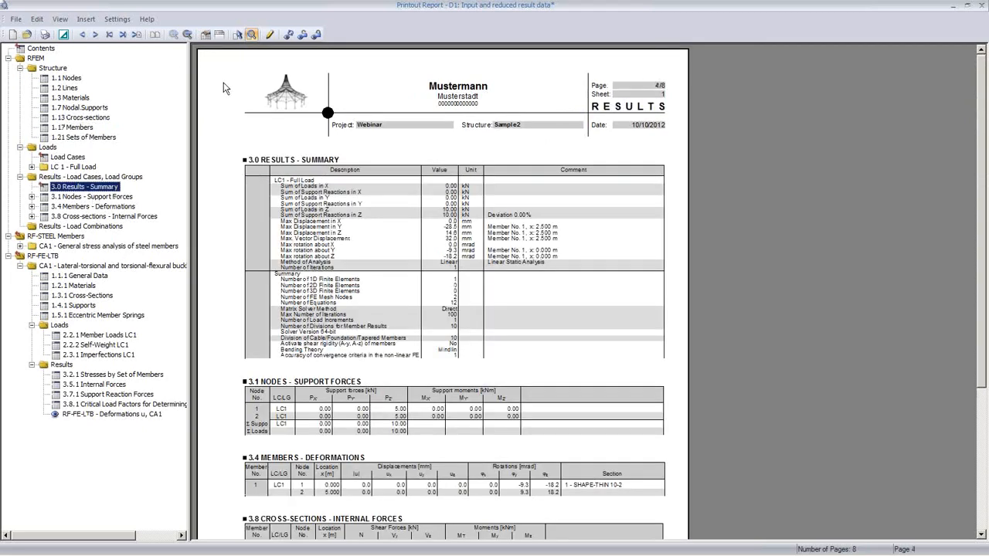
Look through the report's content selection for RFEM loads, LC/LG results and global data, and accept it as it is.
left_click(205, 34)
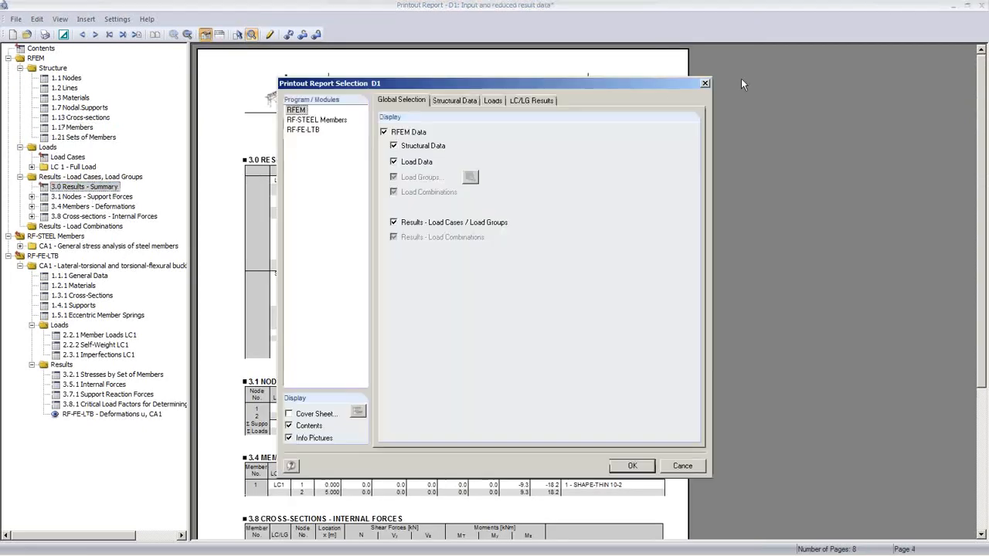
left_click(495, 101)
left_click(533, 101)
left_click(401, 101)
left_click(634, 465)
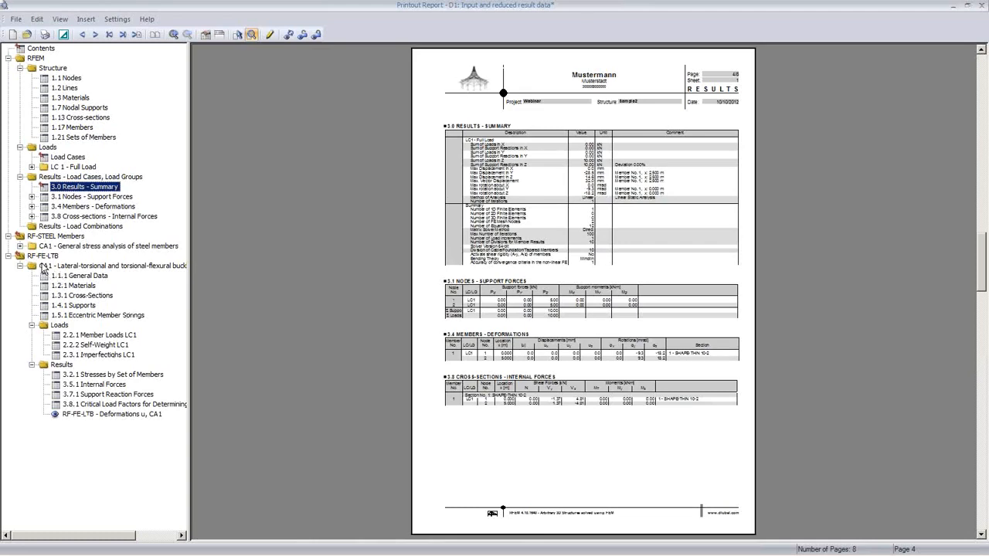
Review the RF-FE-LTB input data, critical load factors and internal forces in the report, and close it accepting the changes.
left_click(74, 285)
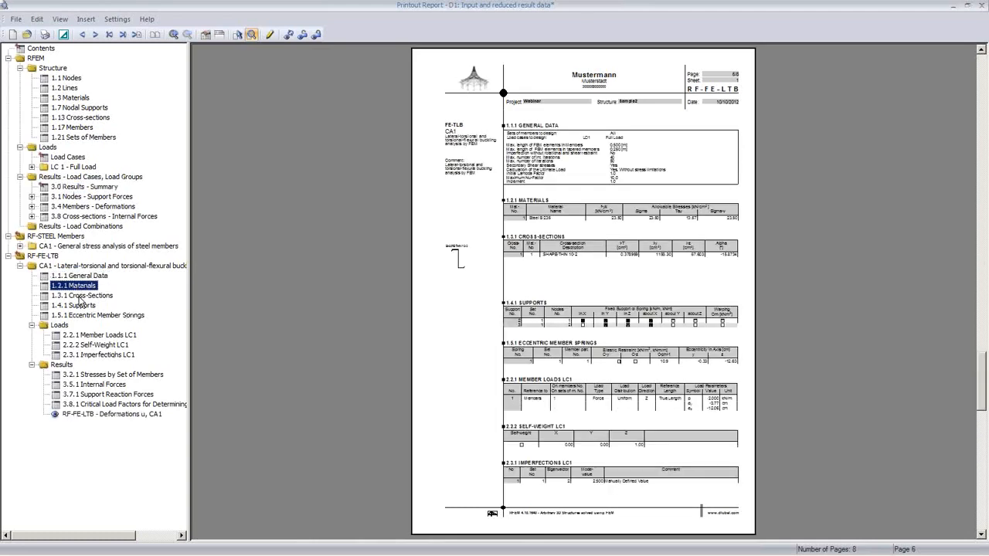
left_click(78, 296)
left_click(574, 298)
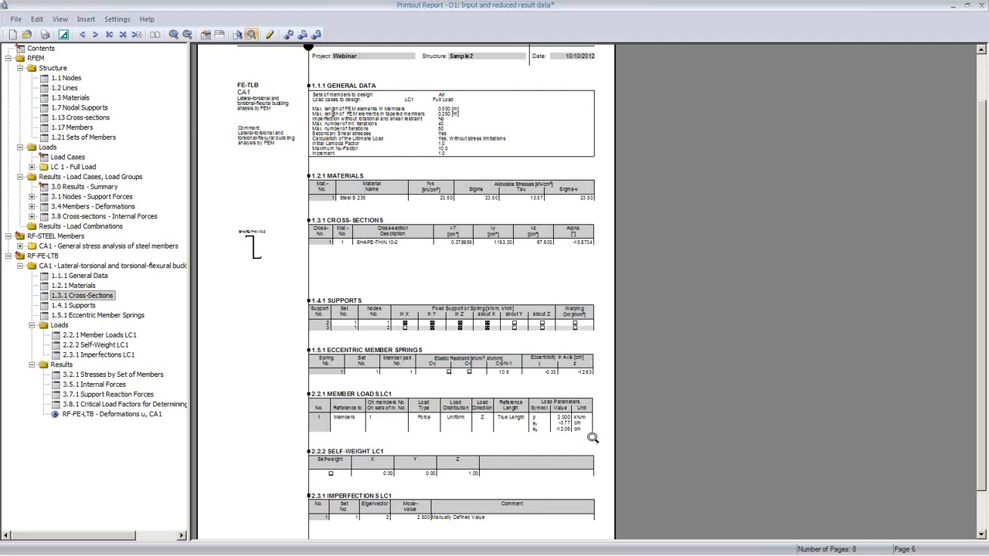
left_click(112, 405)
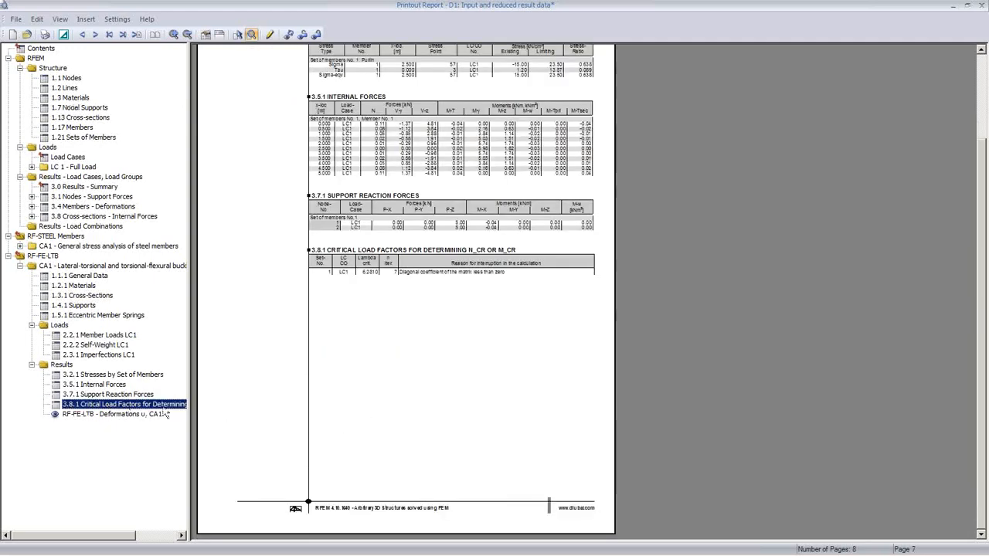
left_click(116, 385)
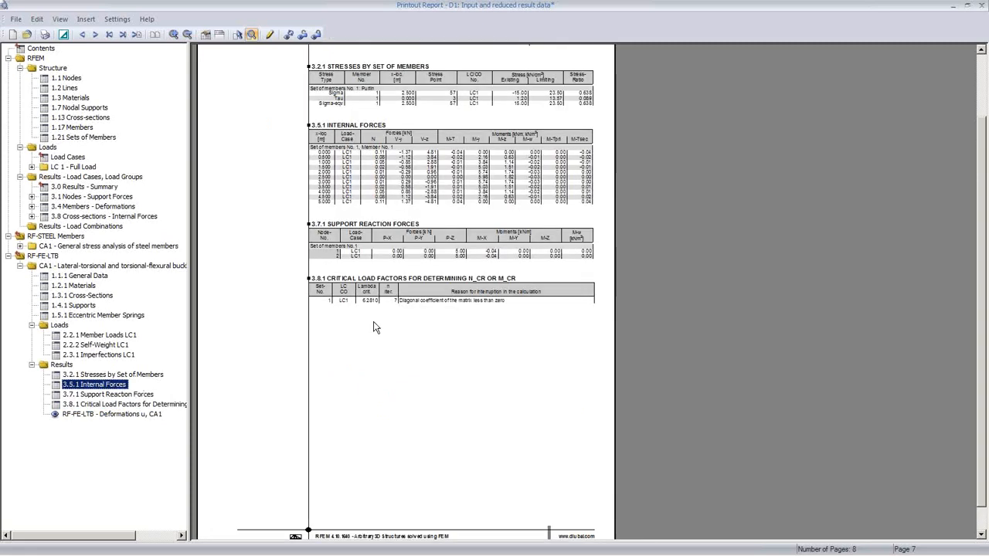
left_click(984, 8)
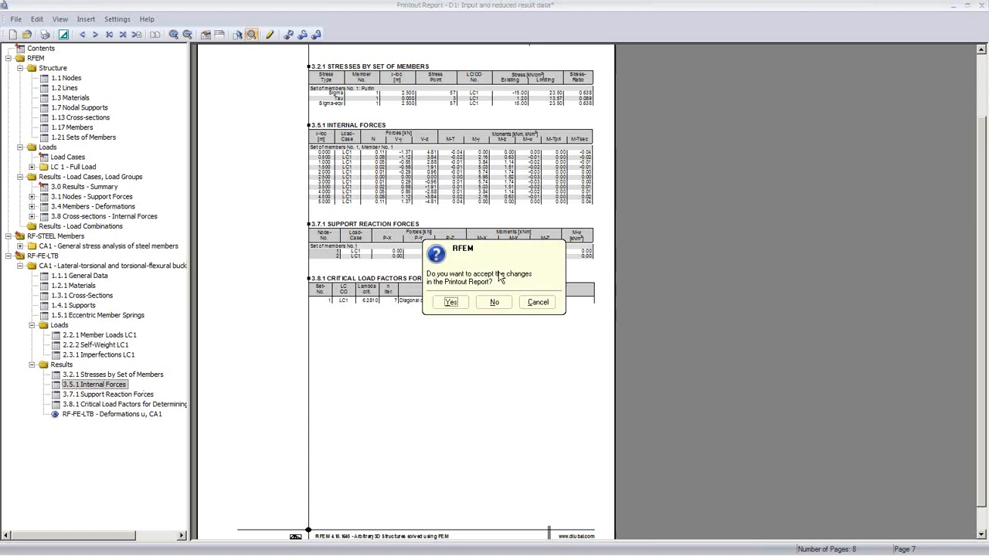
left_click(449, 303)
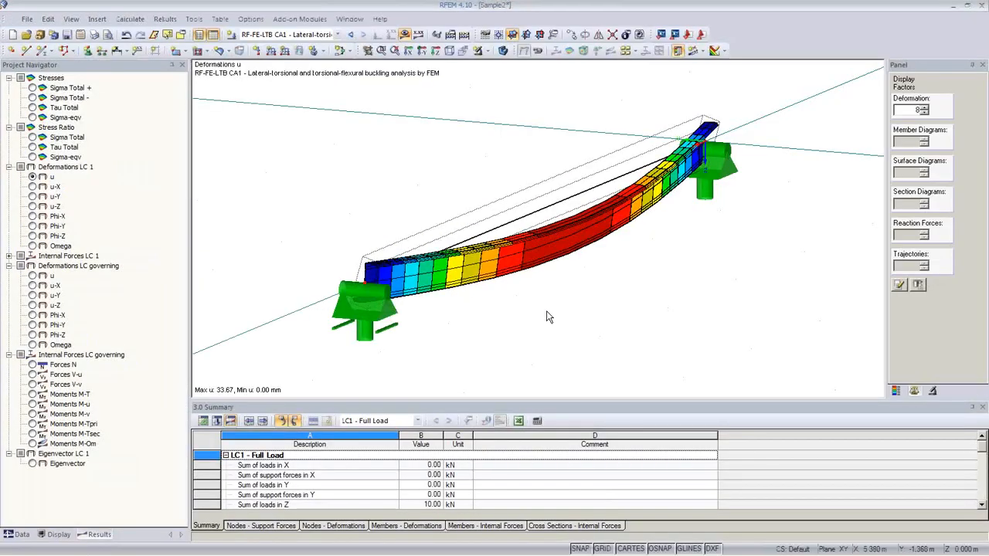
Open the purlin member's result diagrams and show the Sigma-eqv stresses together with the LC 1 deformations u.
right_click(530, 222)
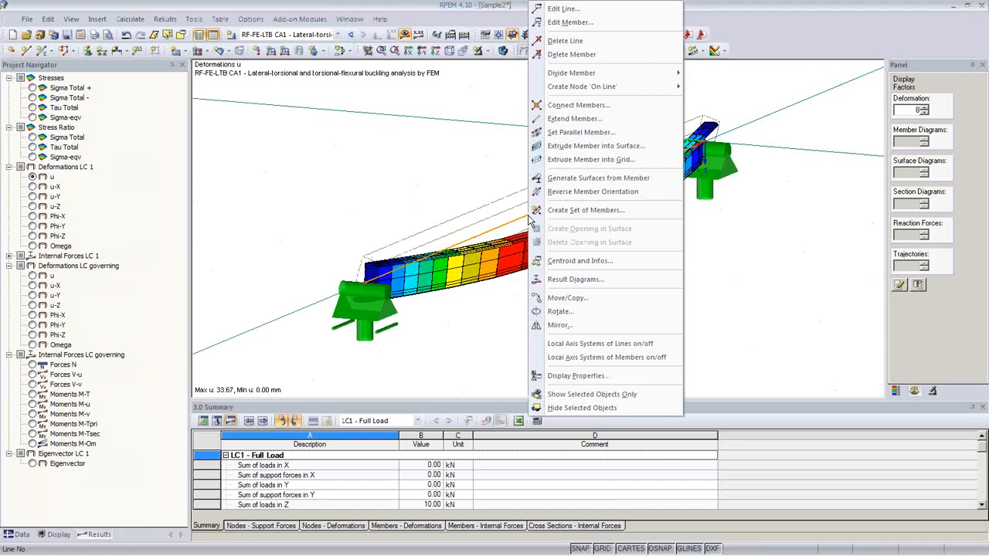
left_click(565, 280)
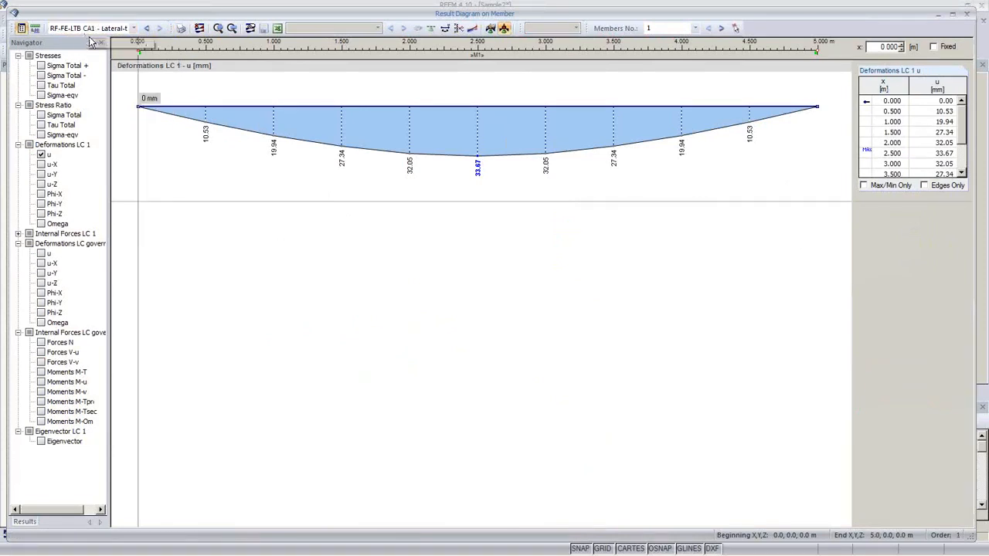
left_click(41, 155)
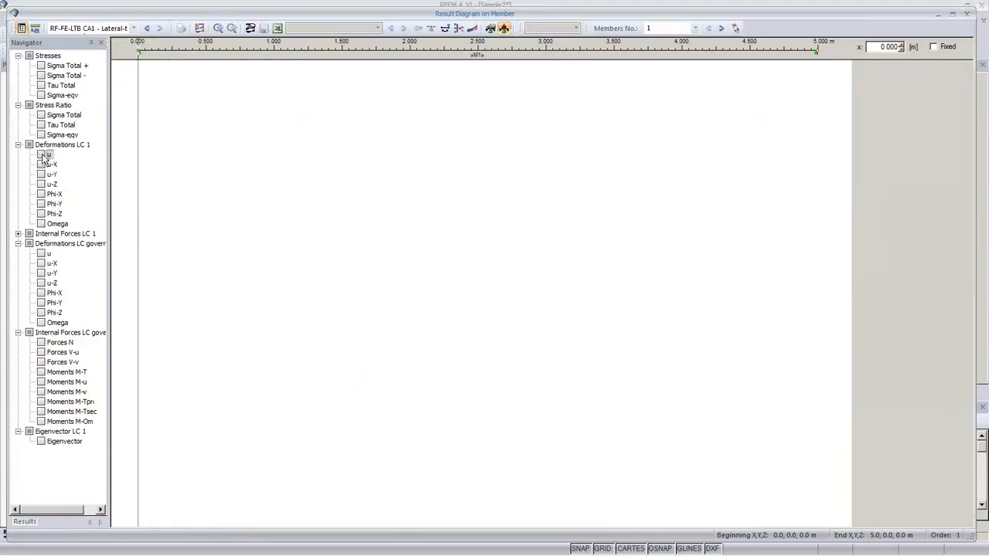
left_click(42, 95)
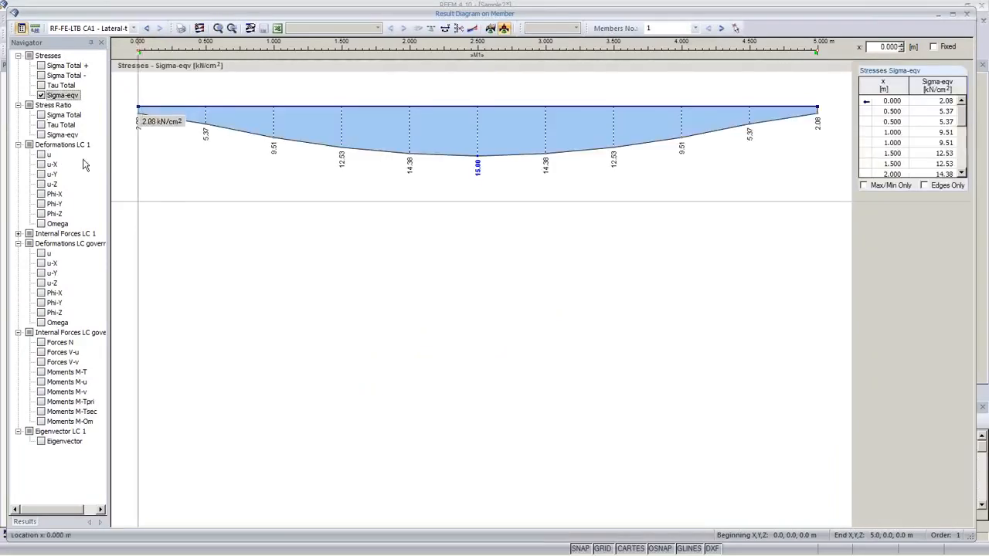
left_click(42, 155)
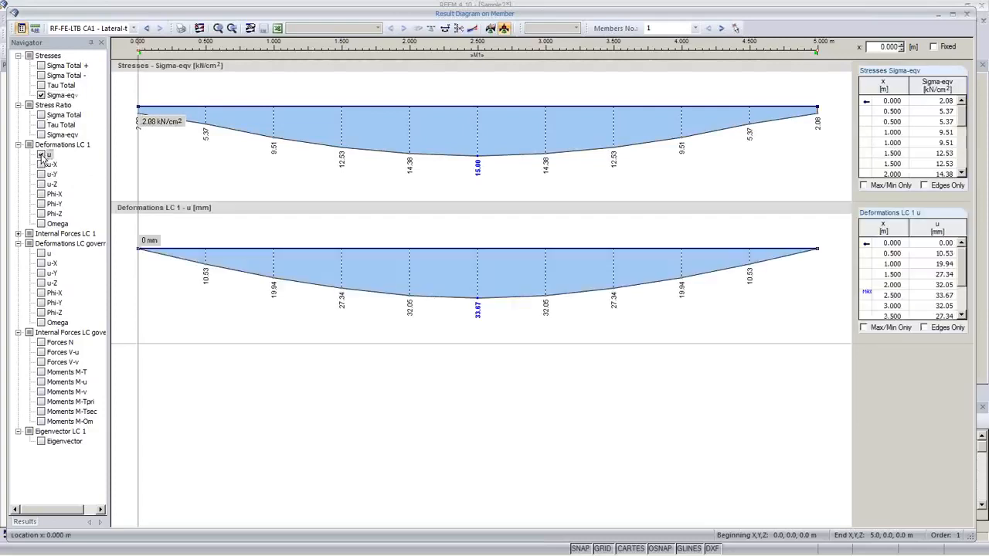
Add diagrams for all LC 1 internal forces: N, V-u, V-v, M-T, M-u, M-v, M-Tpri, M-Tsec and M-Om.
left_click(18, 234)
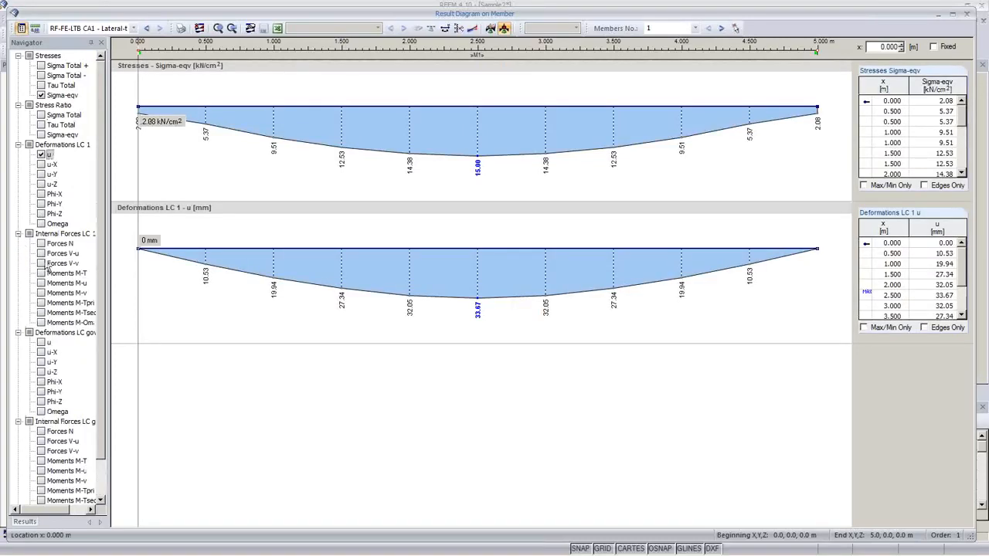
left_click(41, 245)
left_click(41, 254)
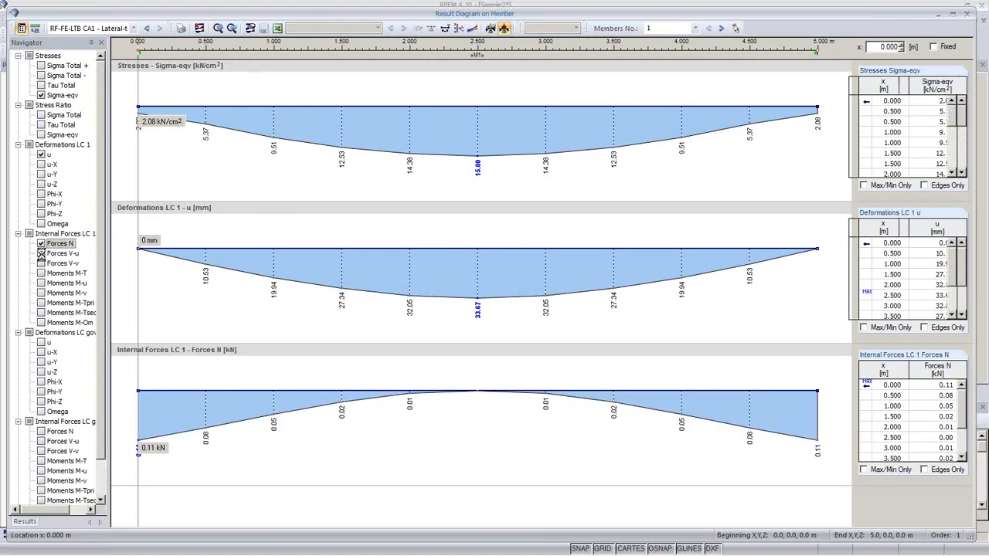
left_click(41, 263)
left_click(41, 273)
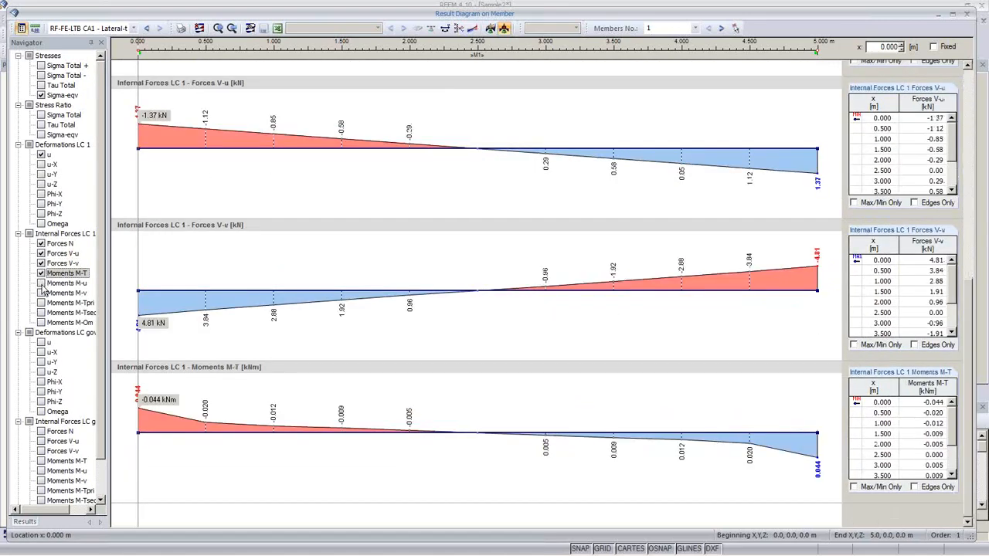
left_click(41, 283)
left_click(41, 294)
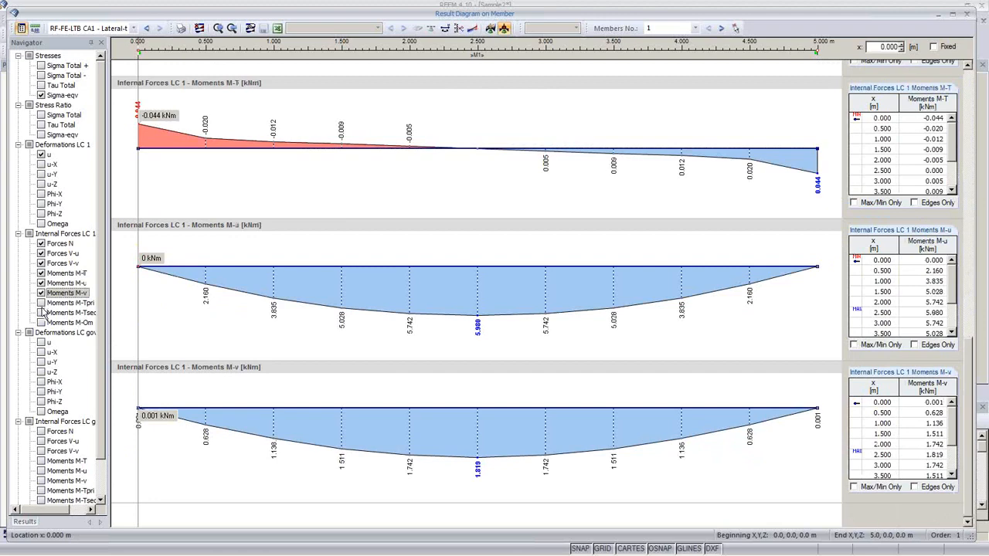
left_click(41, 303)
left_click(41, 312)
left_click(41, 323)
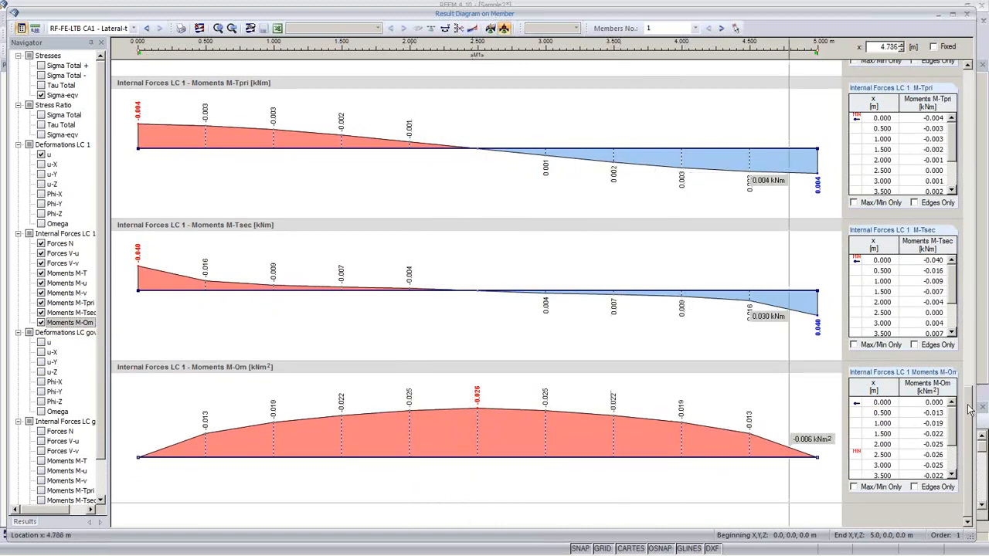
Look over the added diagrams and send them to printout report D1, using the whole page width and height.
scroll(971, 274, "up", 5)
scroll(972, 270, "up", 2)
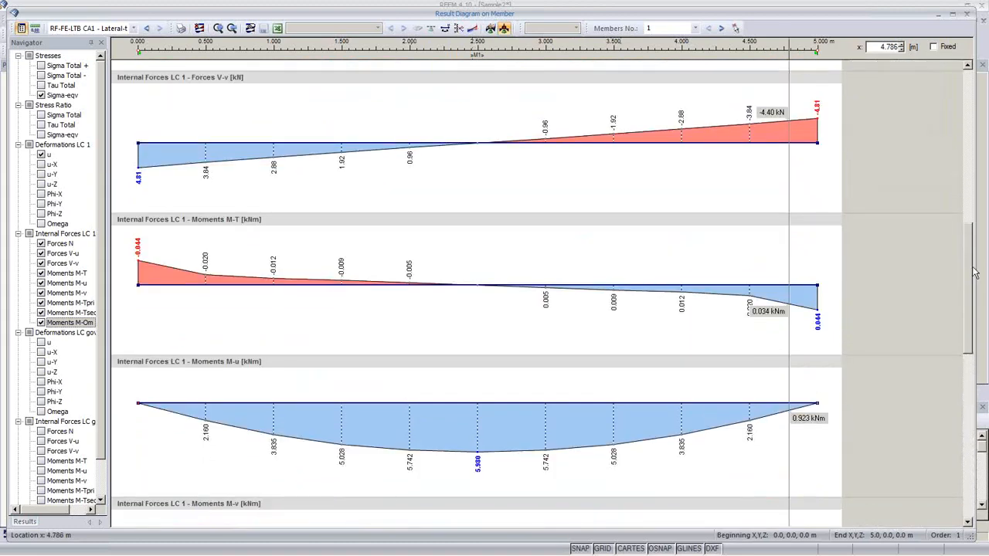
scroll(972, 271, "down", 5)
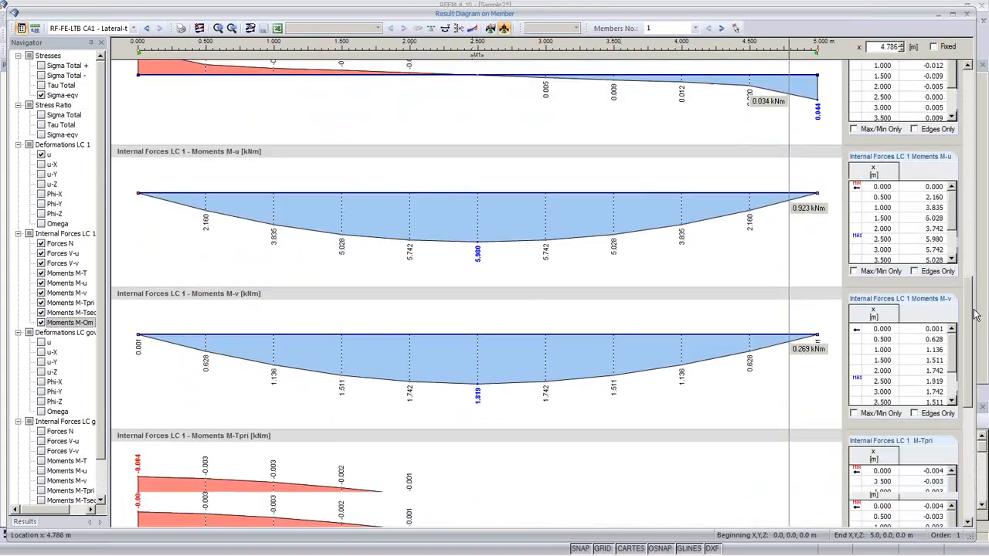
left_click(180, 28)
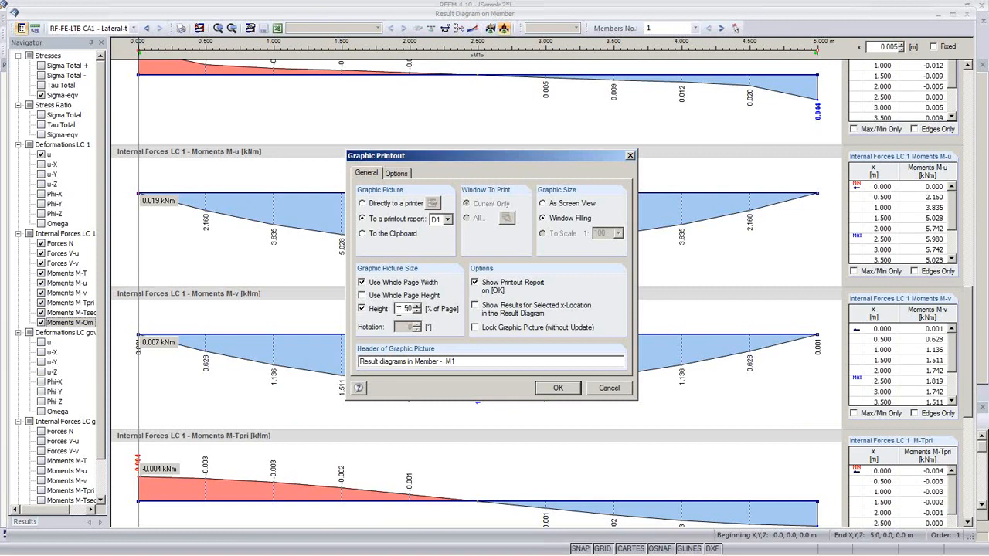
left_click(361, 295)
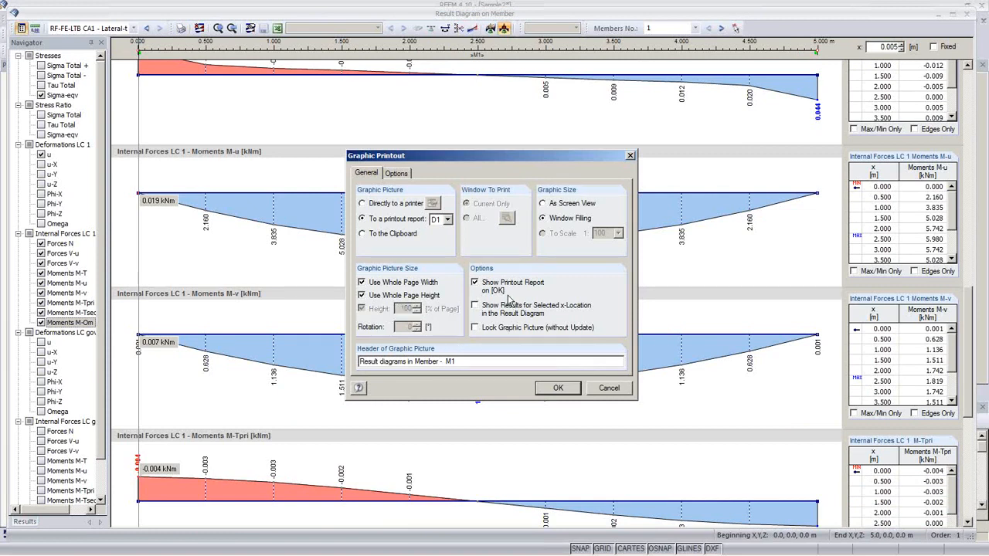
left_click(557, 388)
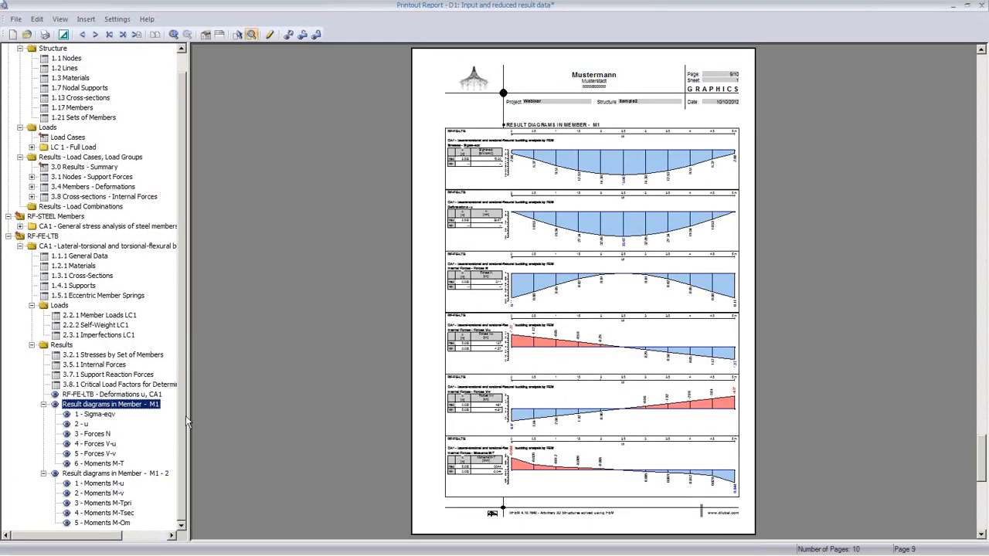
Check both result diagram pages in the report, and close the report and the member's result diagram window.
left_click(93, 434)
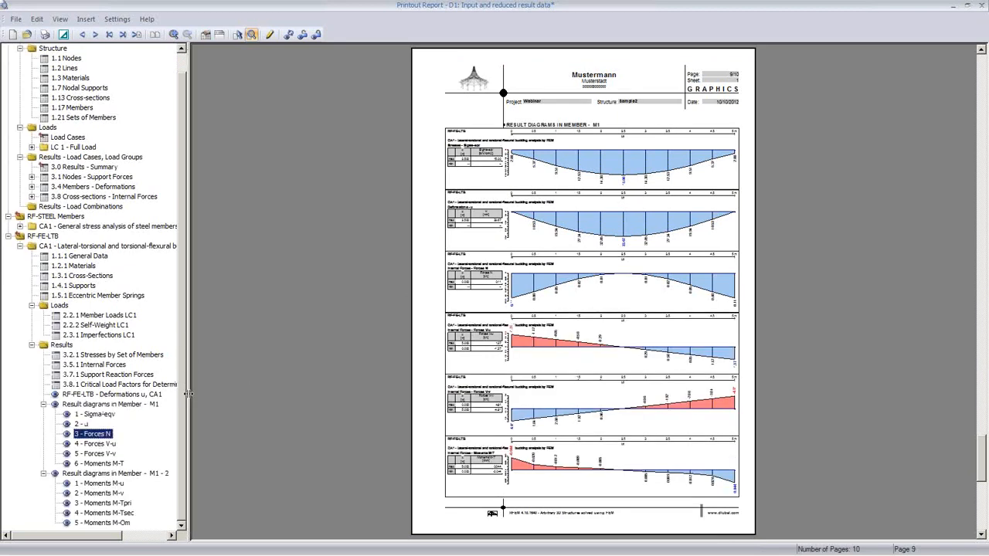
left_click(109, 483)
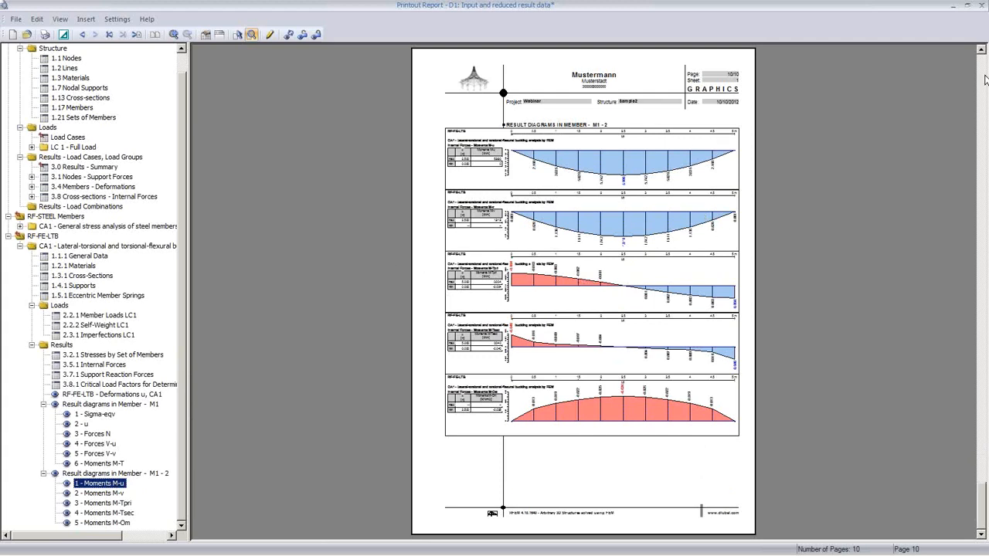
left_click(984, 8)
left_click(454, 305)
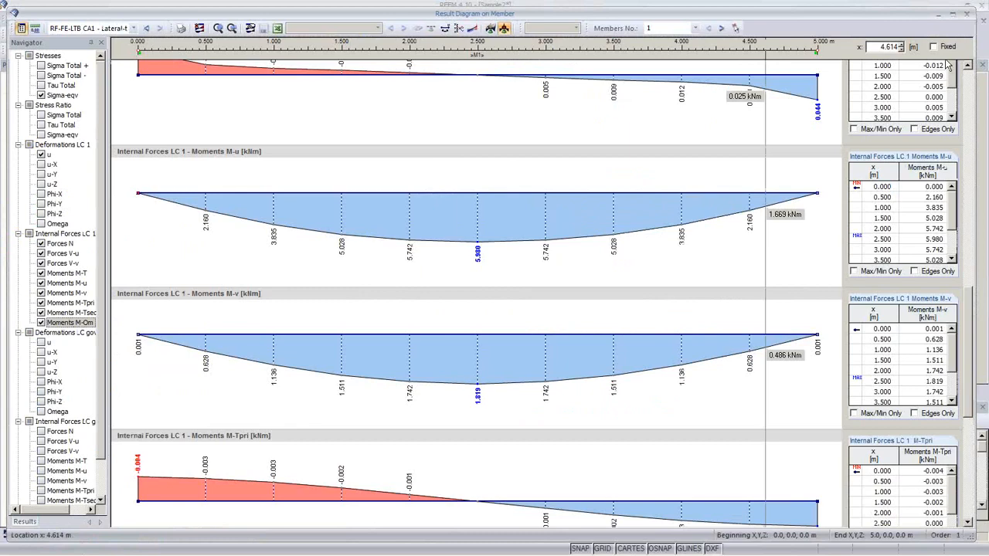
left_click(967, 13)
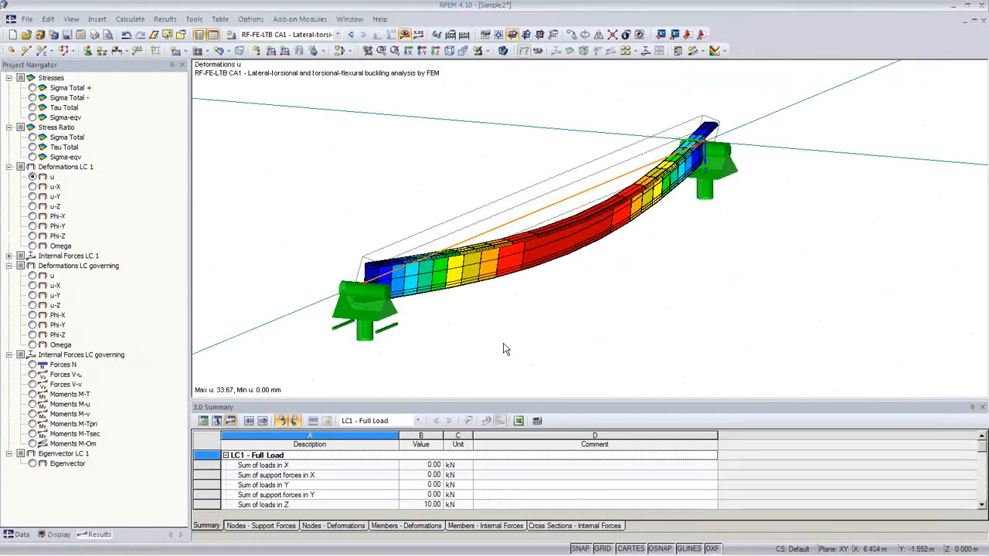
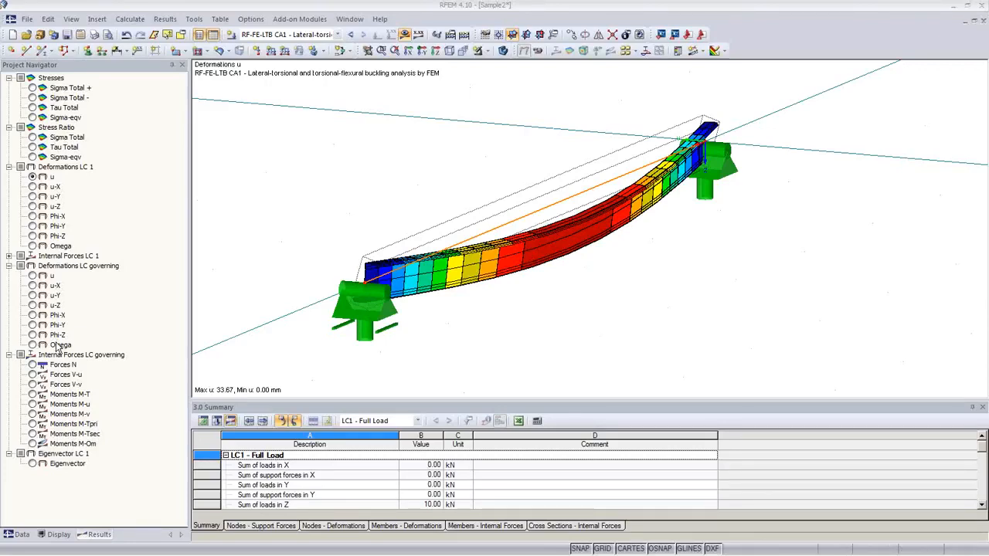
Switch to SHAPE-THIN with the 10-2 cross-section and hide its result diagram.
mouse_move(87, 555)
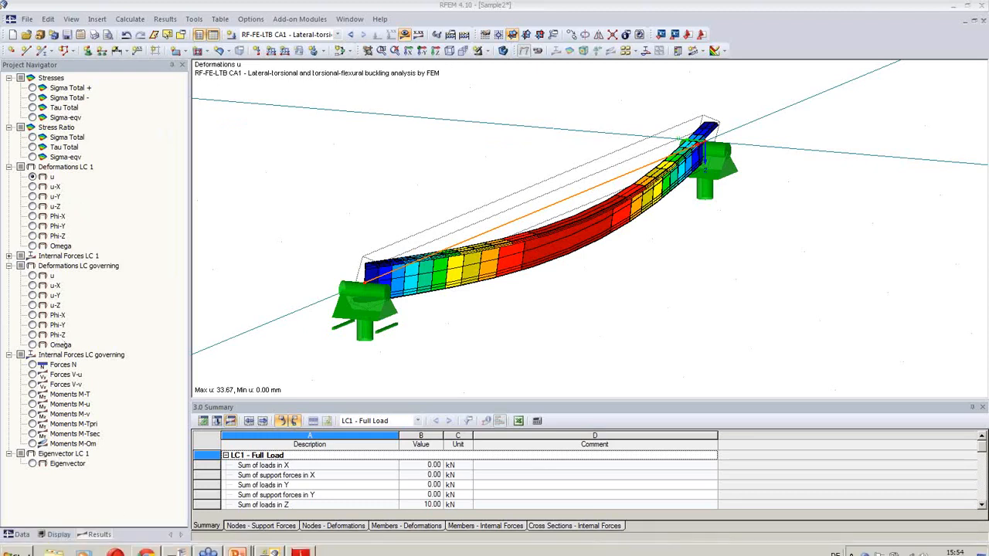
mouse_move(269, 552)
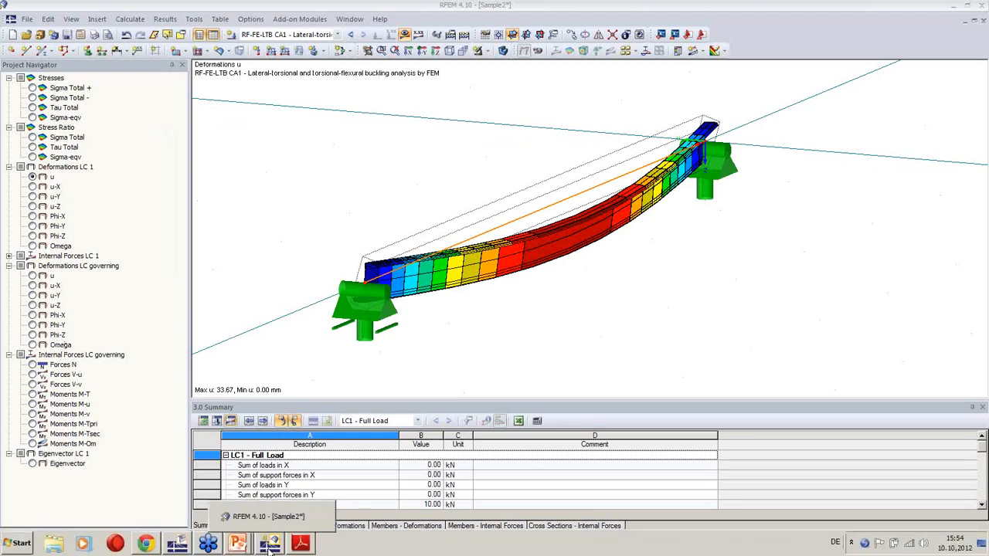
mouse_move(171, 549)
left_click(177, 546)
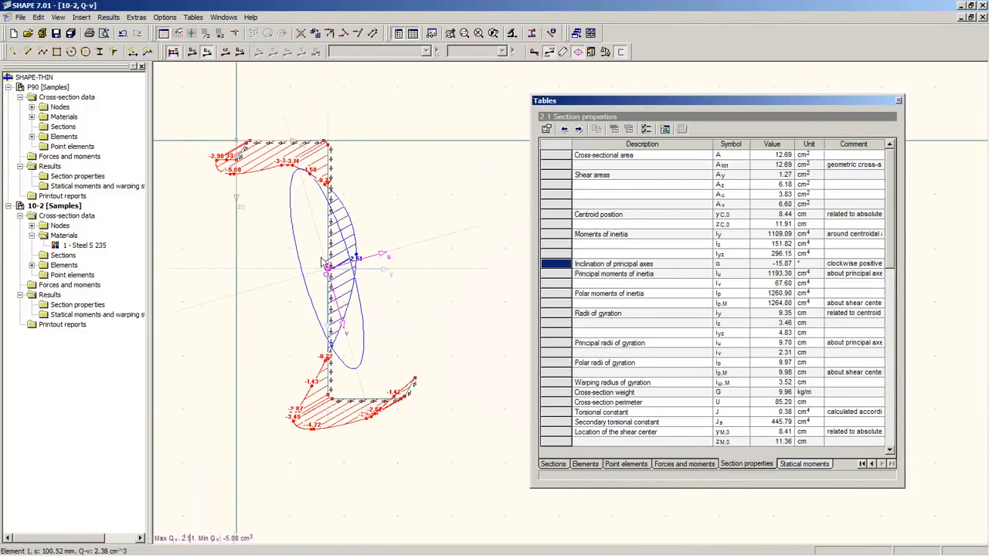
left_click(173, 52)
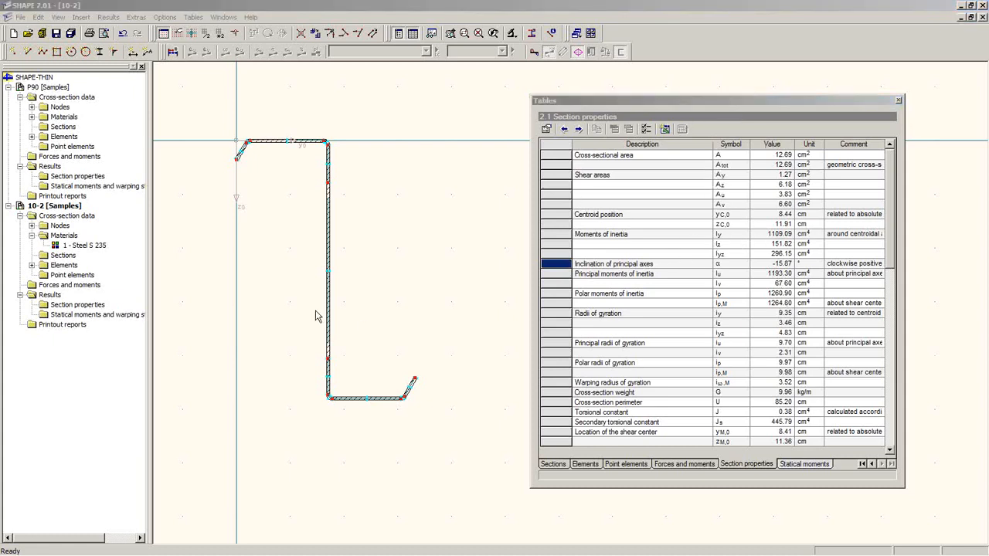
Close the floating section properties table to clear the view of the Z-section.
middle_click_drag(407, 286, 386, 274)
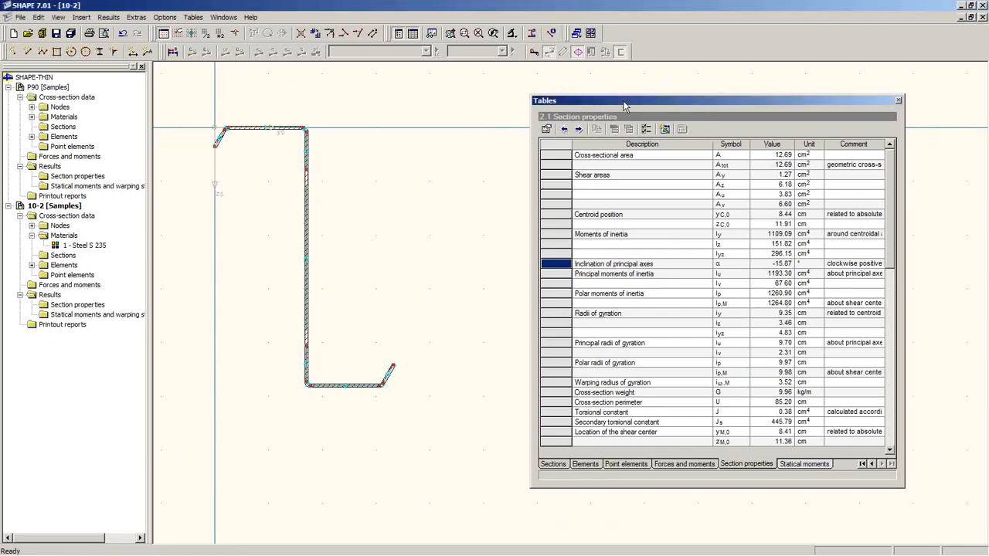
left_click_drag(625, 106, 404, 158)
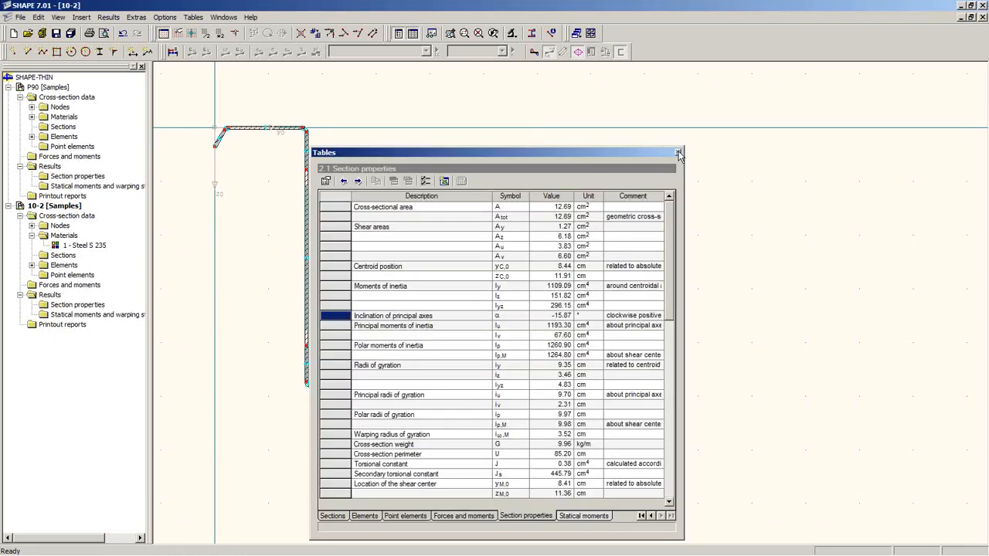
left_click(679, 155)
middle_click_drag(360, 286, 427, 279)
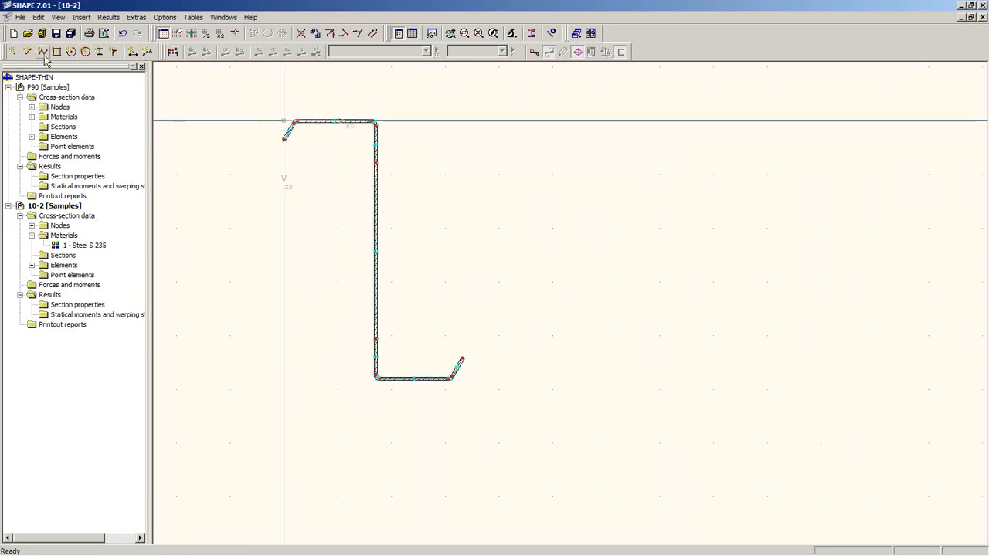
Enable the limiting c/t check according to DIN 18800 in section 10-2's general data, review the c/t parts and detail settings, and accept.
right_click(44, 207)
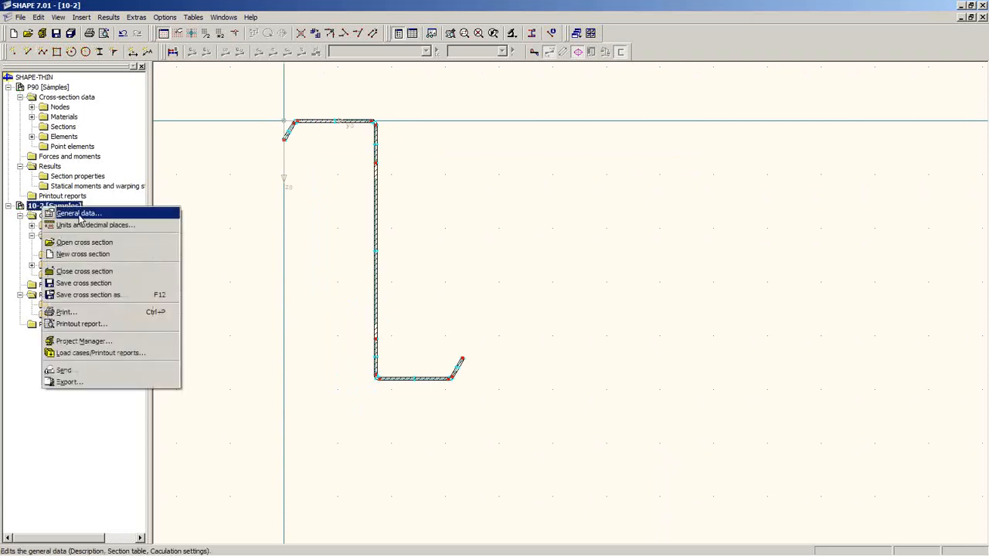
left_click(80, 214)
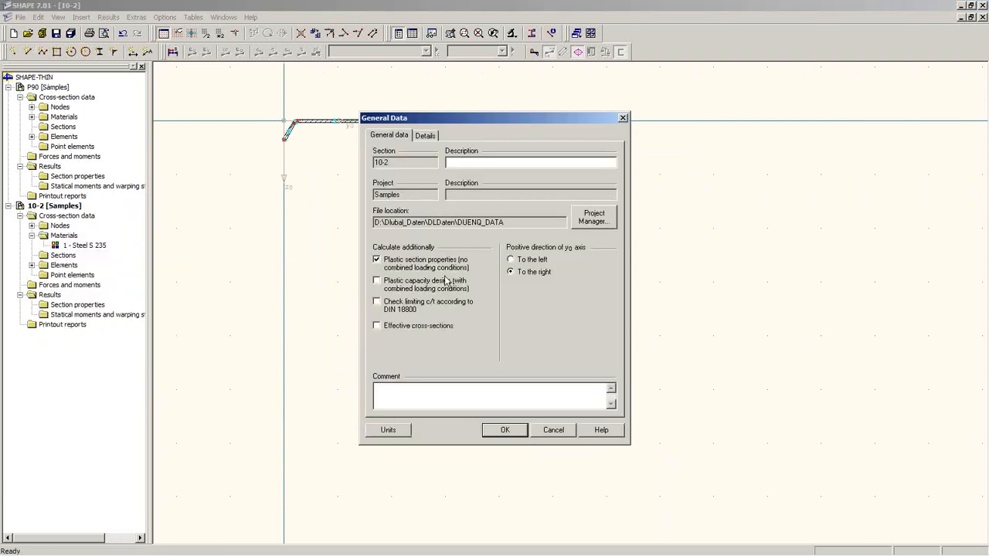
left_click(387, 307)
left_click(457, 136)
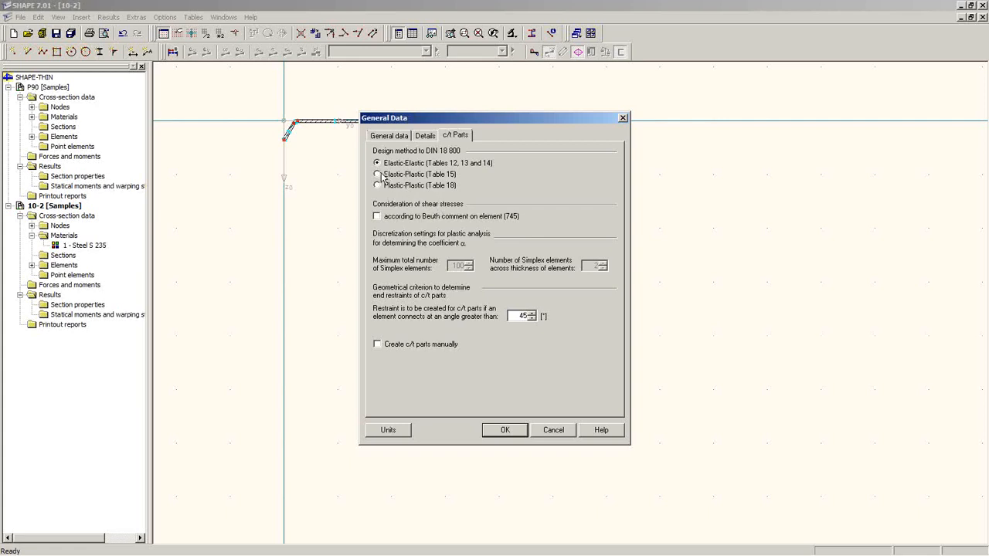
left_click(425, 136)
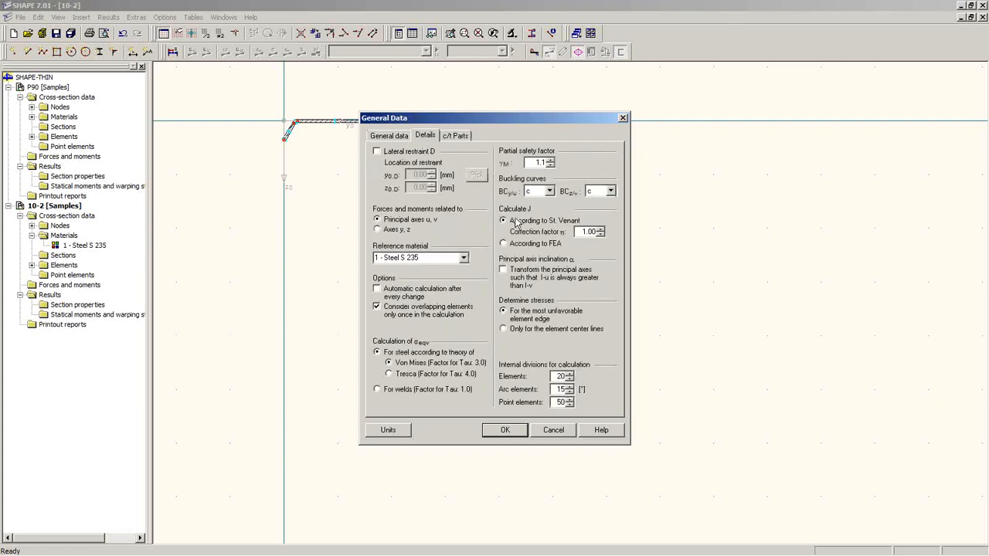
left_click(390, 137)
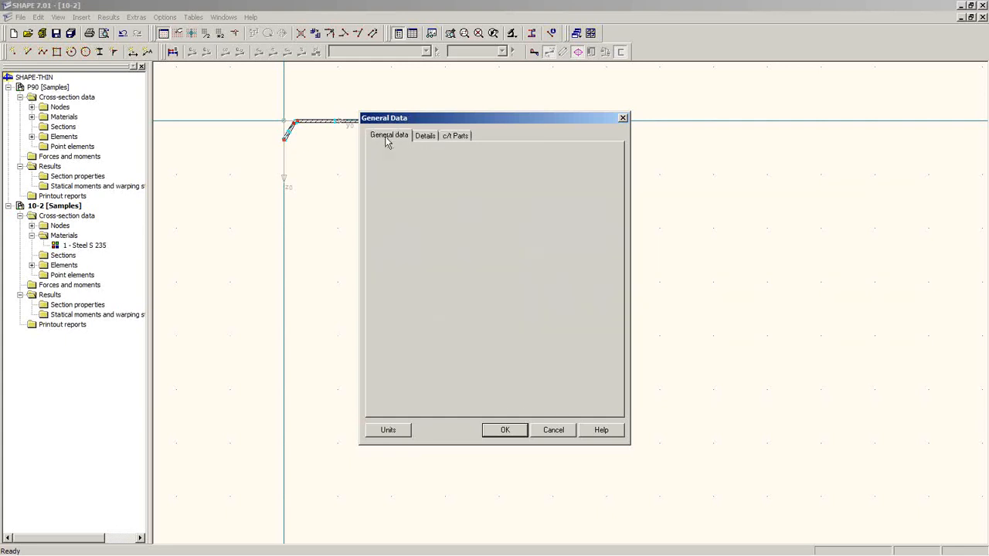
left_click(505, 430)
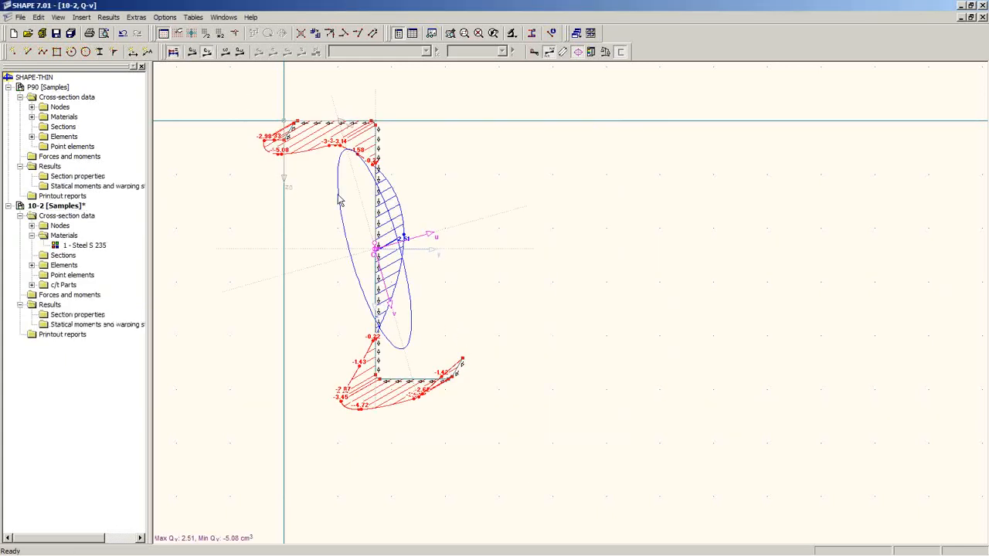
Reopen the section properties table and dock it below the cross-section drawing.
left_click(412, 33)
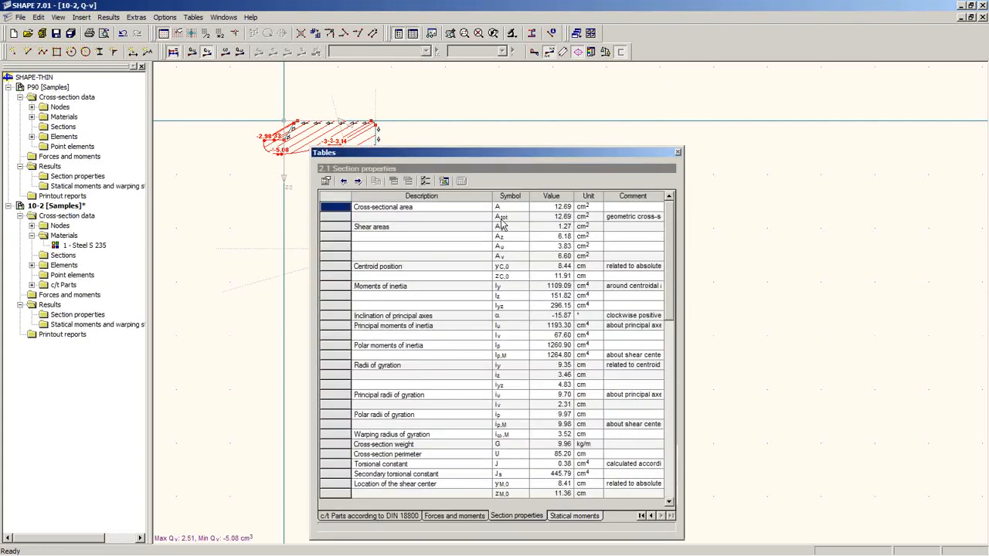
double_click(490, 154)
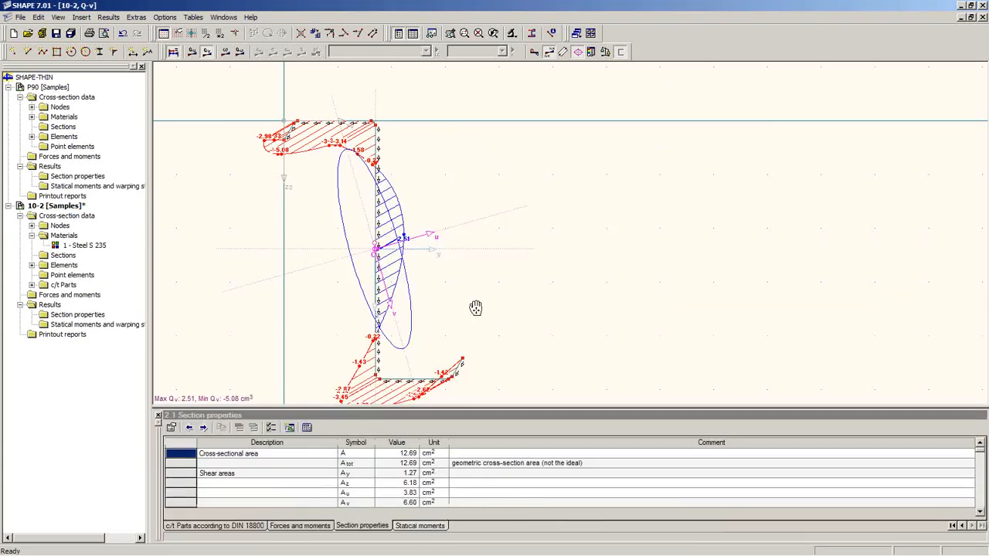
middle_click_drag(475, 309, 469, 265)
scroll(469, 265, "up", 1)
scroll(469, 269, "down", 2)
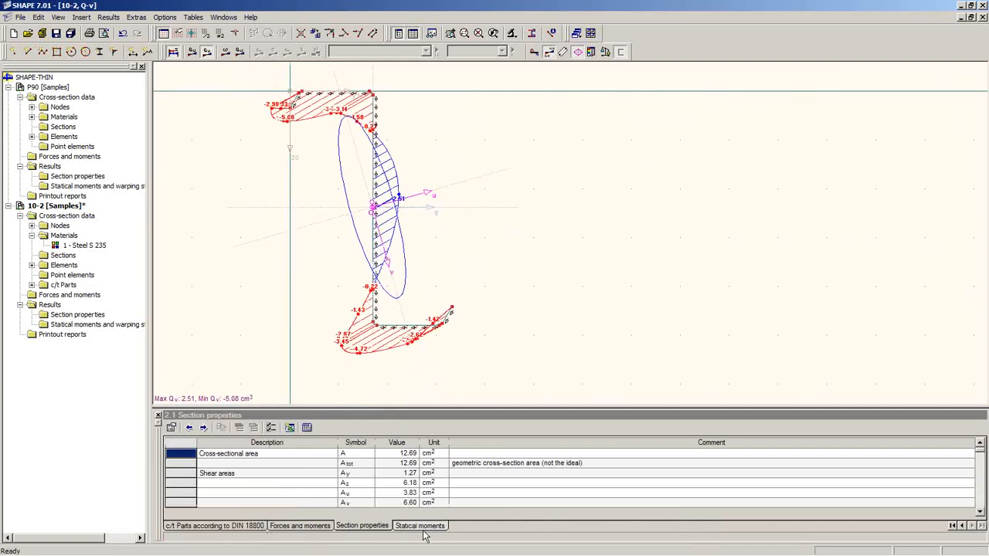
Enter forces and moments for location 1 at x 0.00 mm, with bending moment Mu of 5 kNm and all other values zero.
left_click(309, 527)
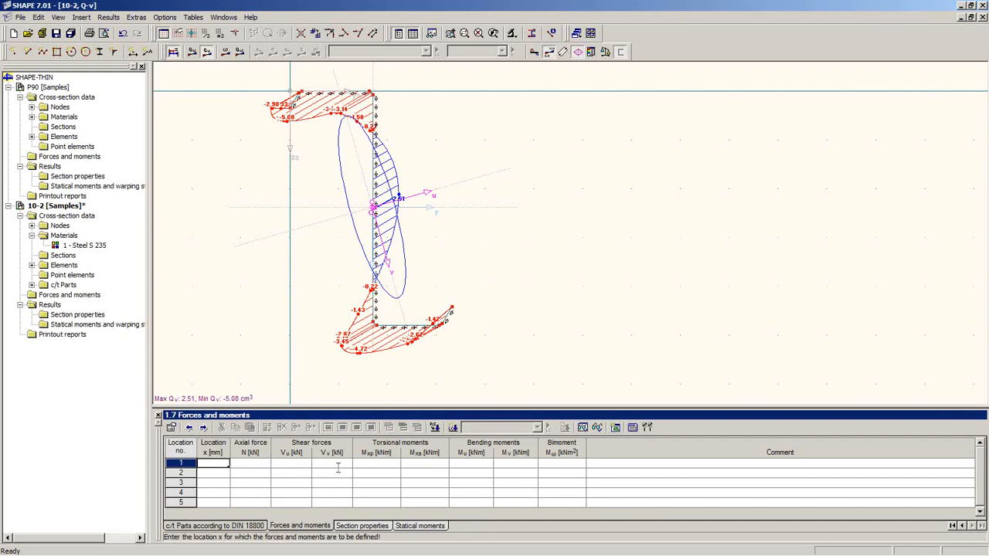
key("Return")
key("Return")
key("Return")
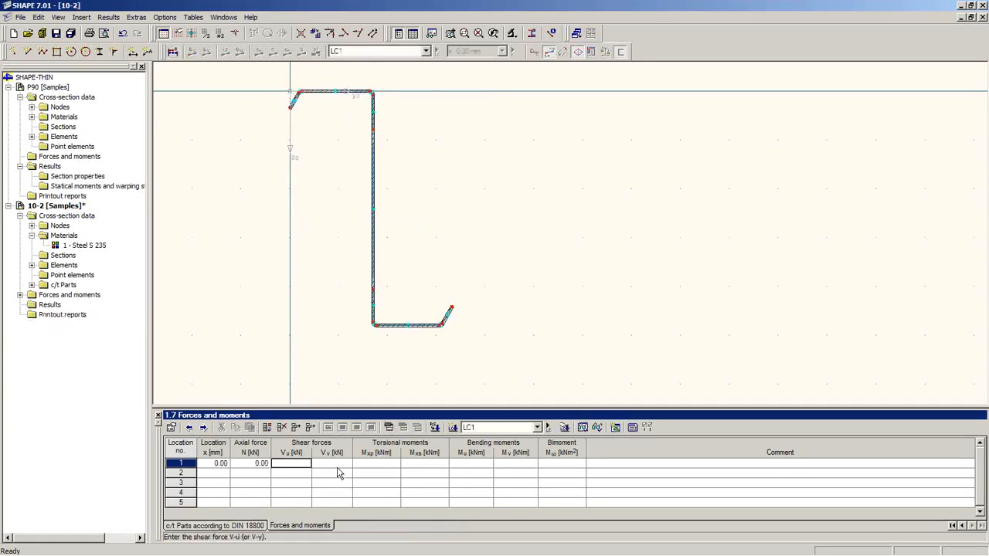
key("Return")
key("Return")
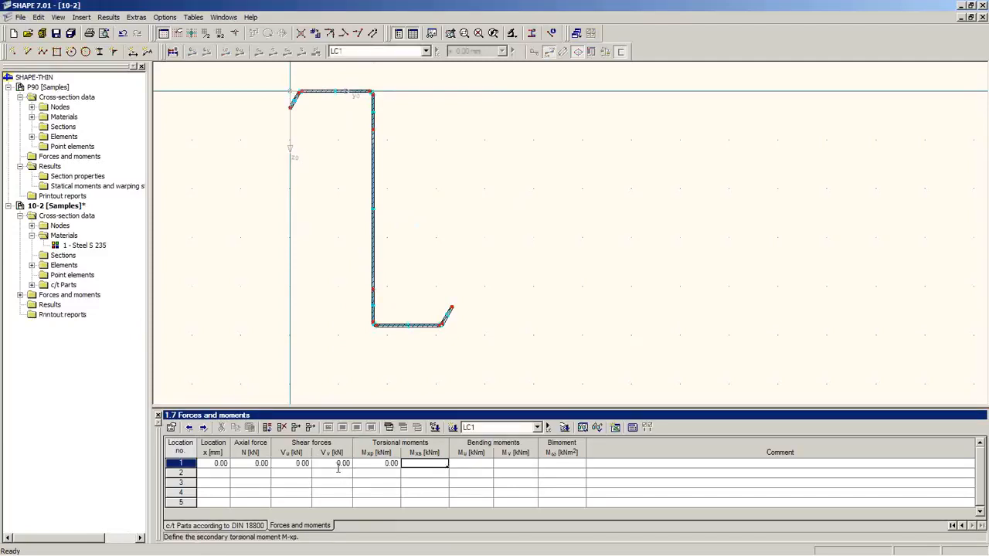
key("Return")
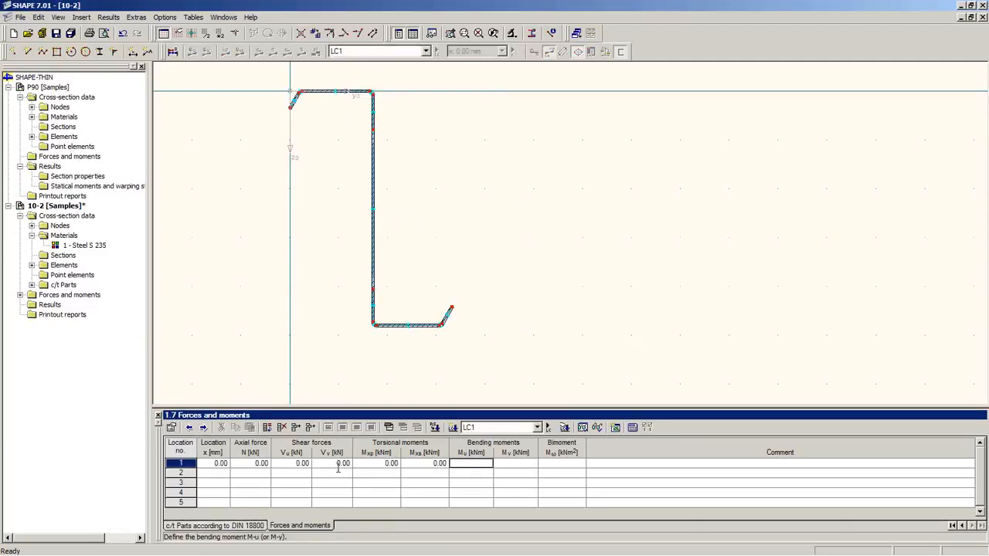
key("Return")
key("Return")
key("Return")
key("Return")
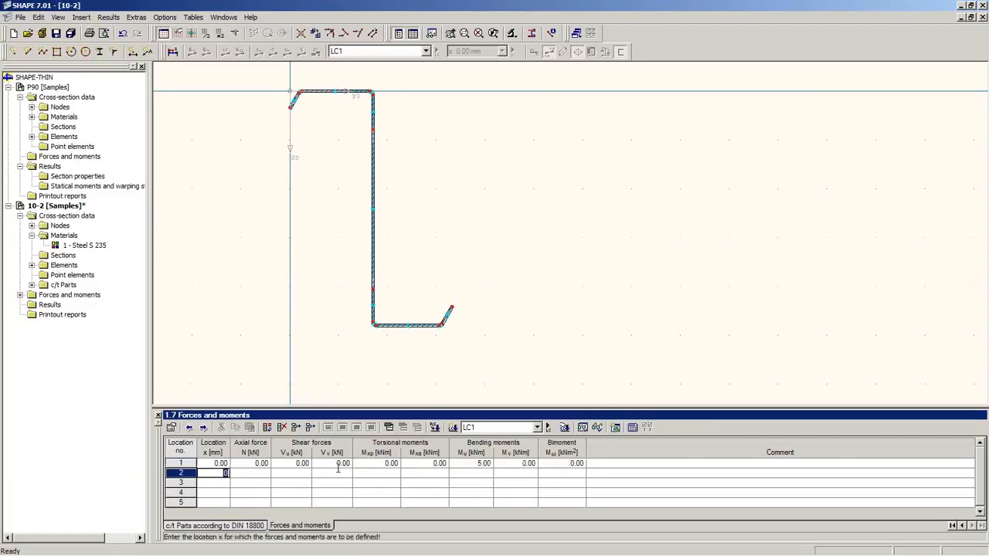
Set the axial force N at location 1 to -5 kN and calculate the cross-section.
double_click(267, 466)
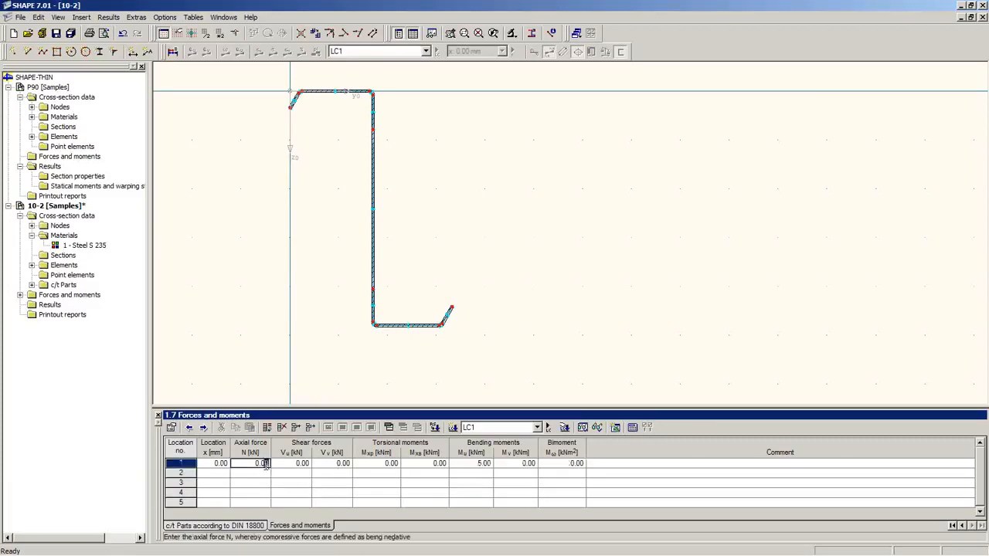
type("-5")
key("Return")
left_click(173, 51)
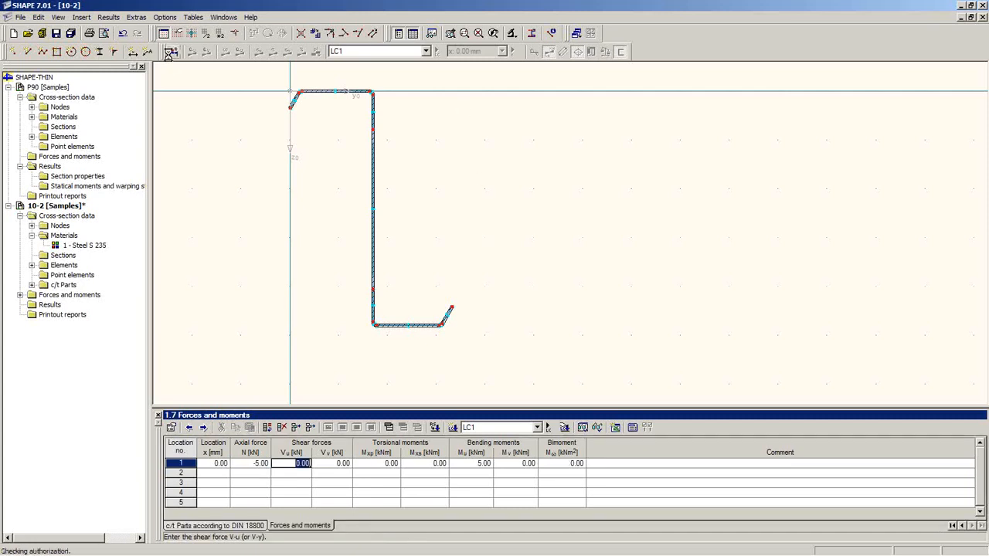
Examine the c/t check results for all parts, including restraint types, existing and limiting ratios, and the governing part.
left_click(446, 525)
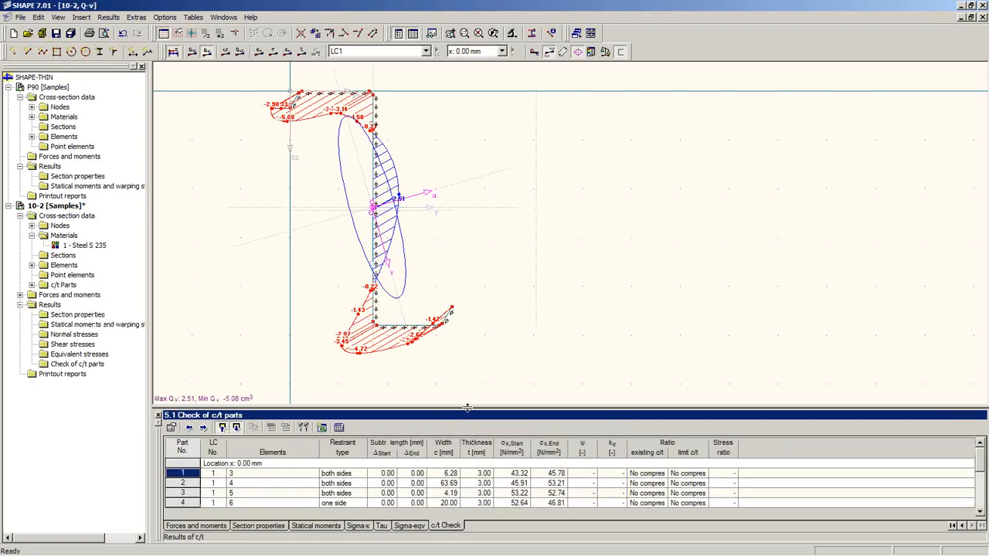
left_click_drag(467, 355, 451, 224)
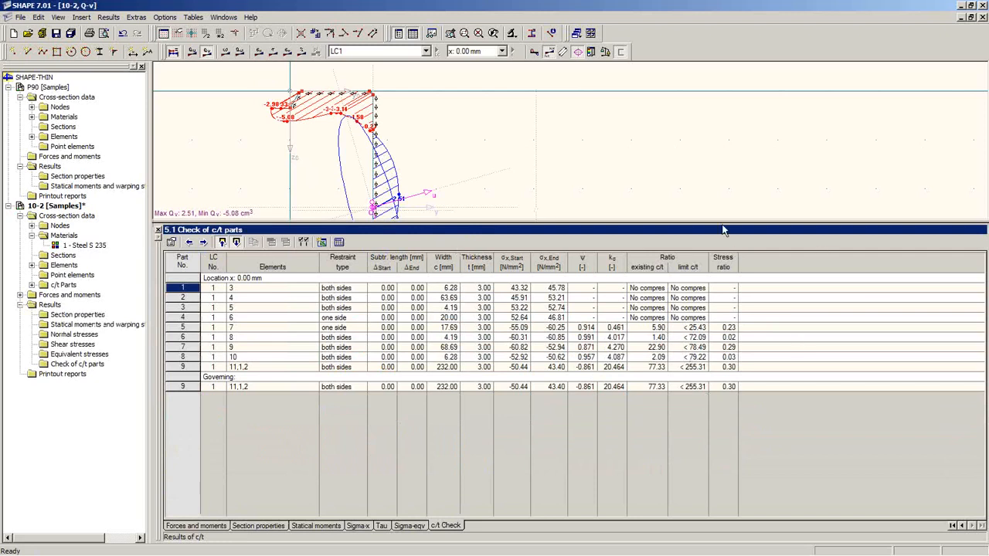
left_click(693, 337)
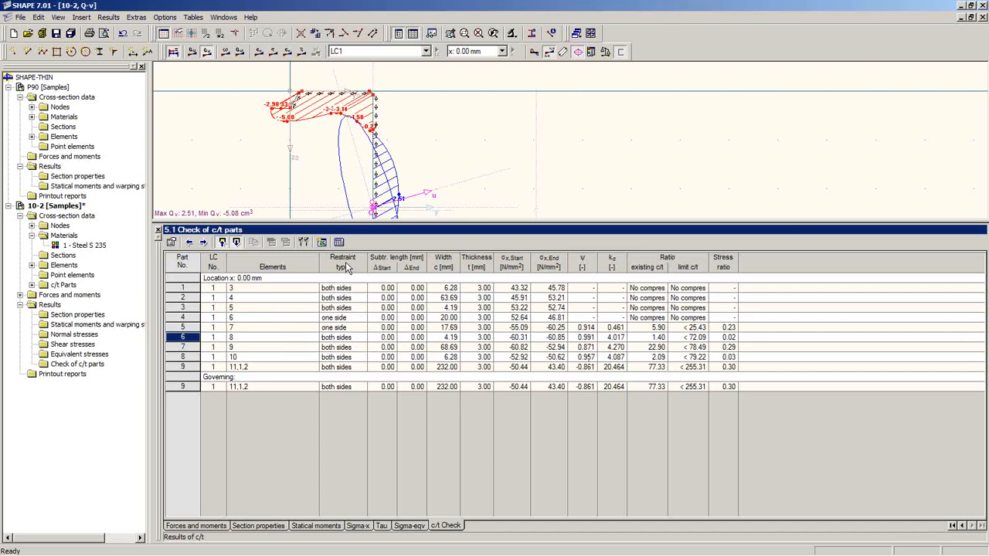
left_click(350, 290)
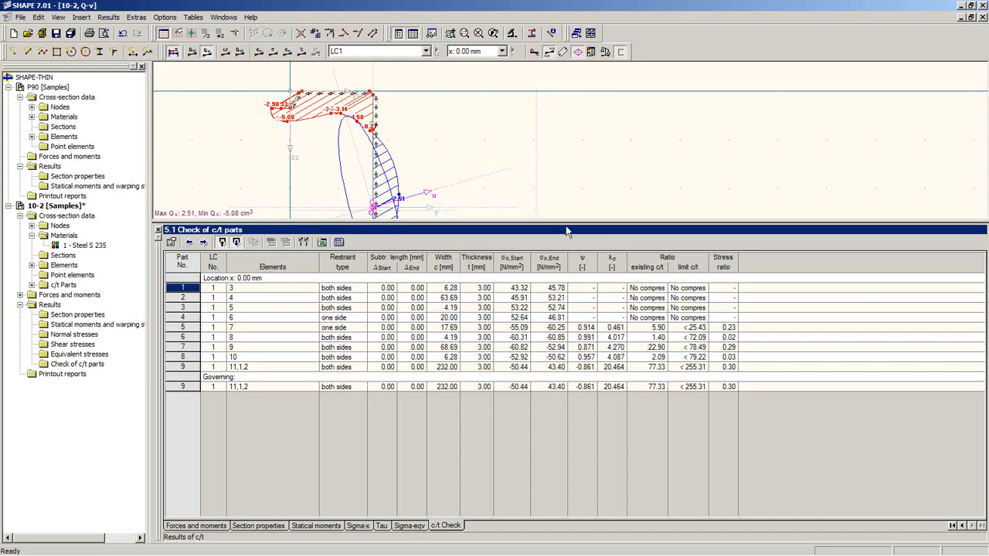
left_click_drag(566, 222, 568, 350)
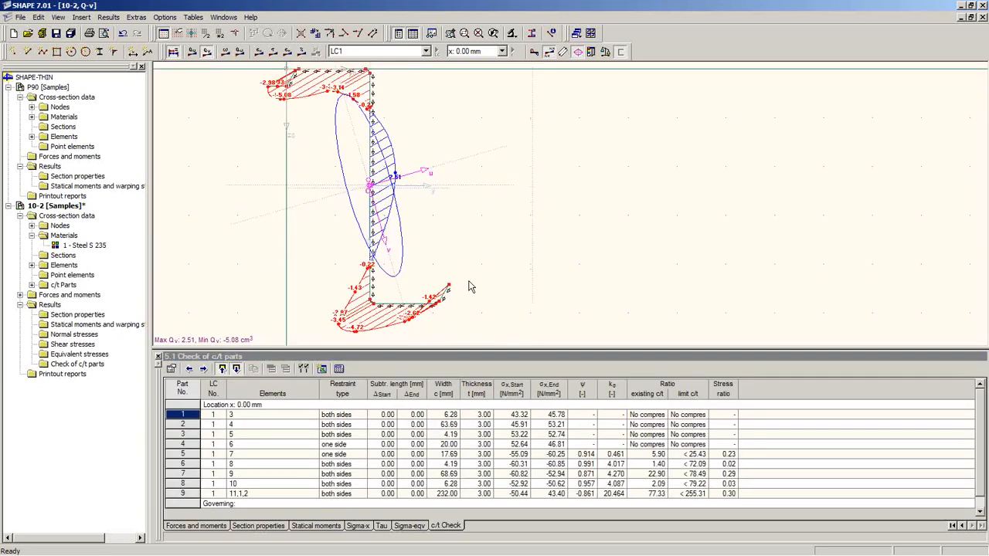
Open section 10-2's general data and review the discretization settings for plastic capacity design, leaving that option disabled.
right_click(54, 206)
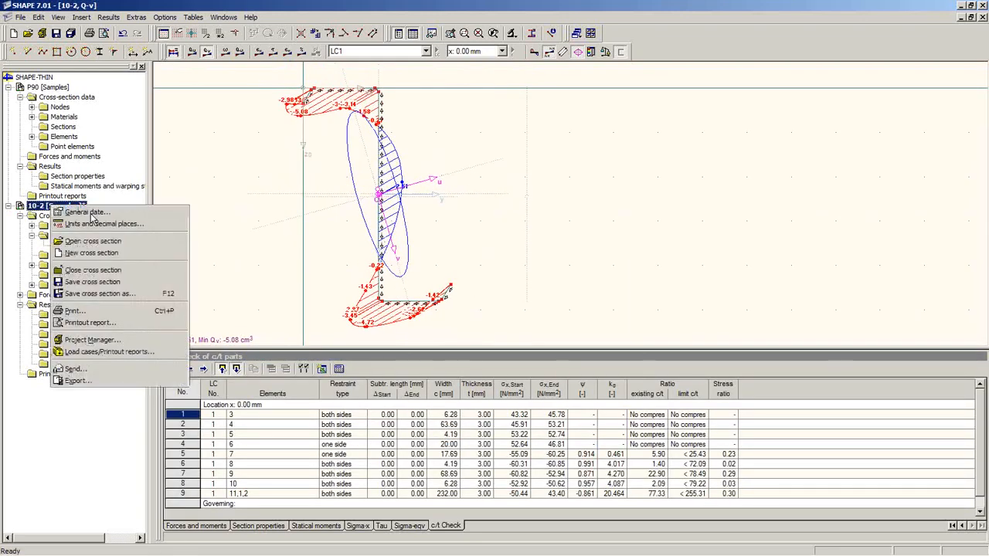
left_click(77, 211)
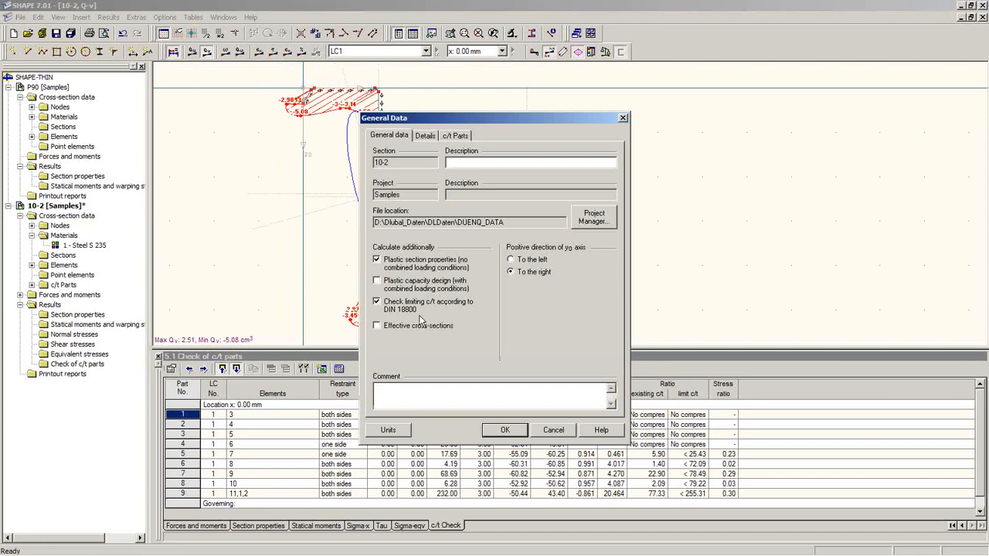
left_click(389, 285)
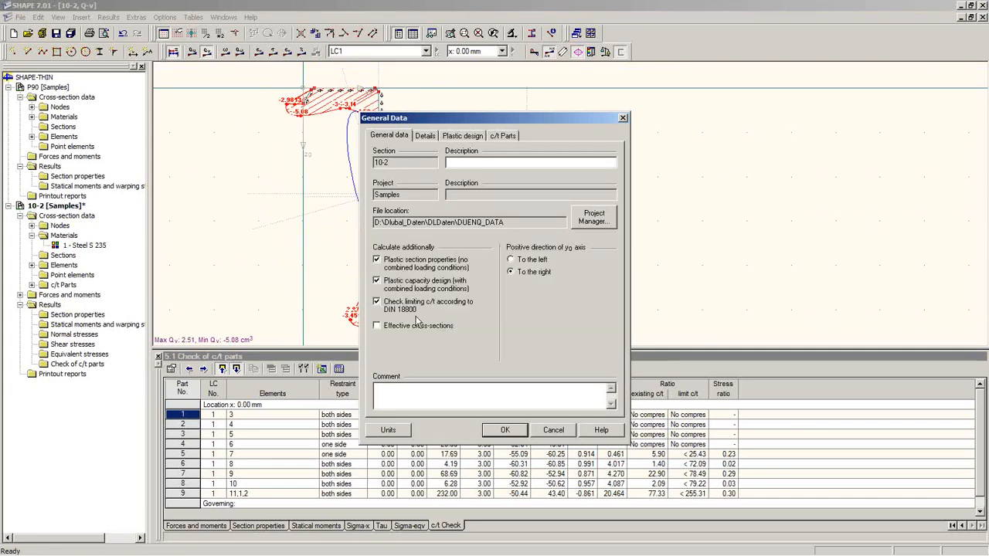
left_click(388, 286)
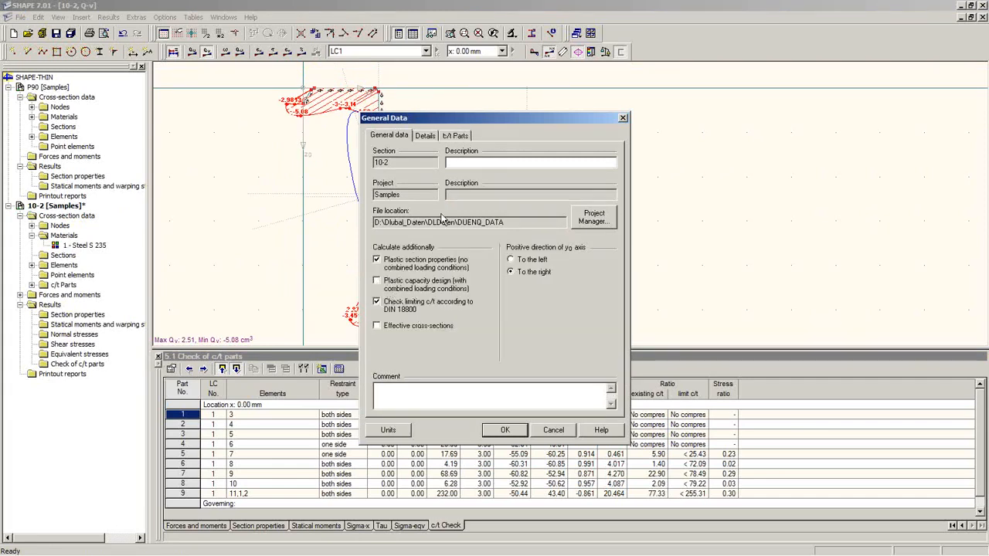
left_click(387, 280)
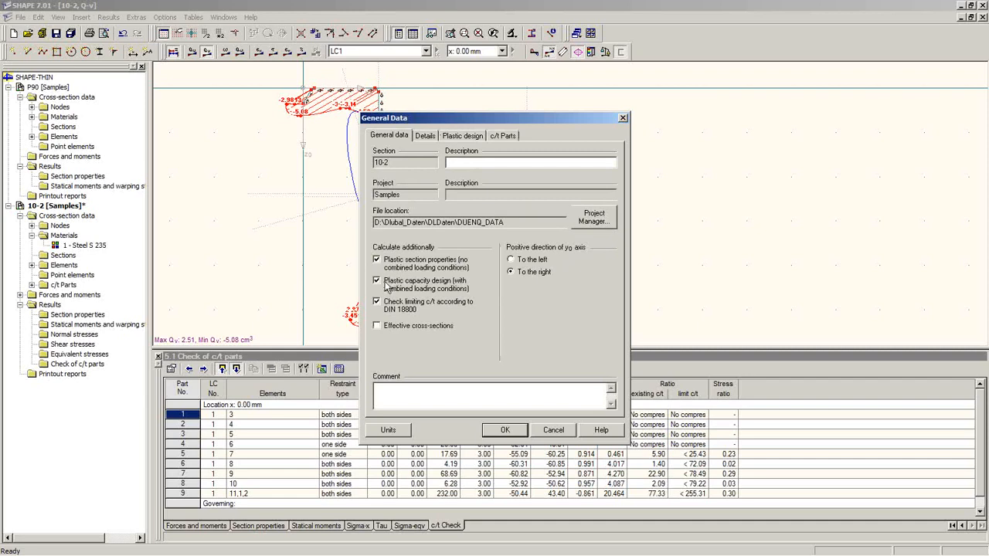
left_click(463, 136)
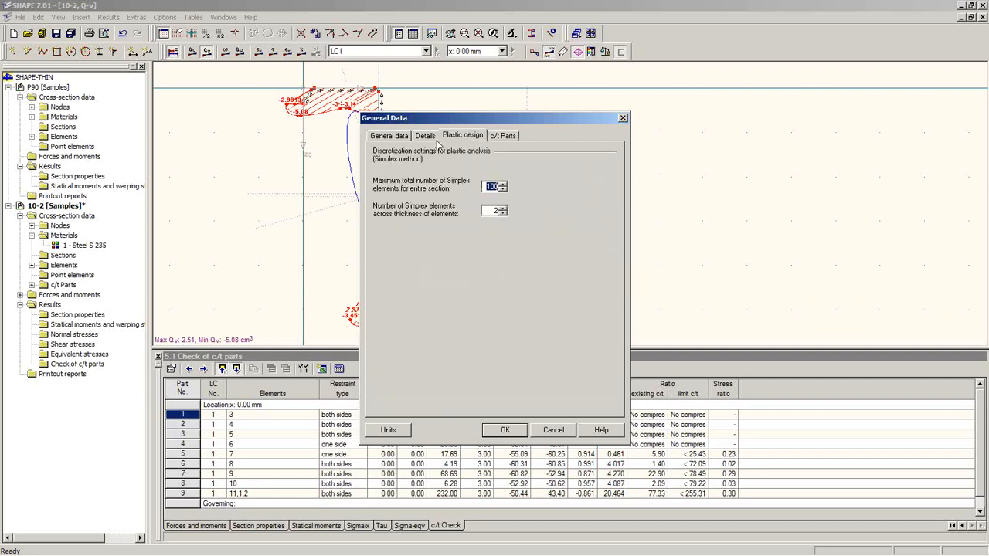
left_click(397, 137)
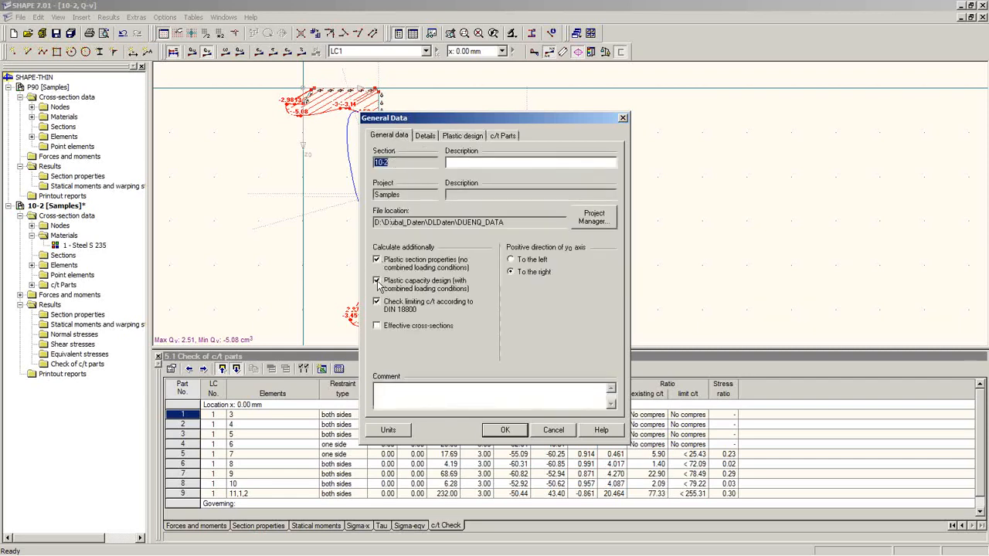
left_click(377, 282)
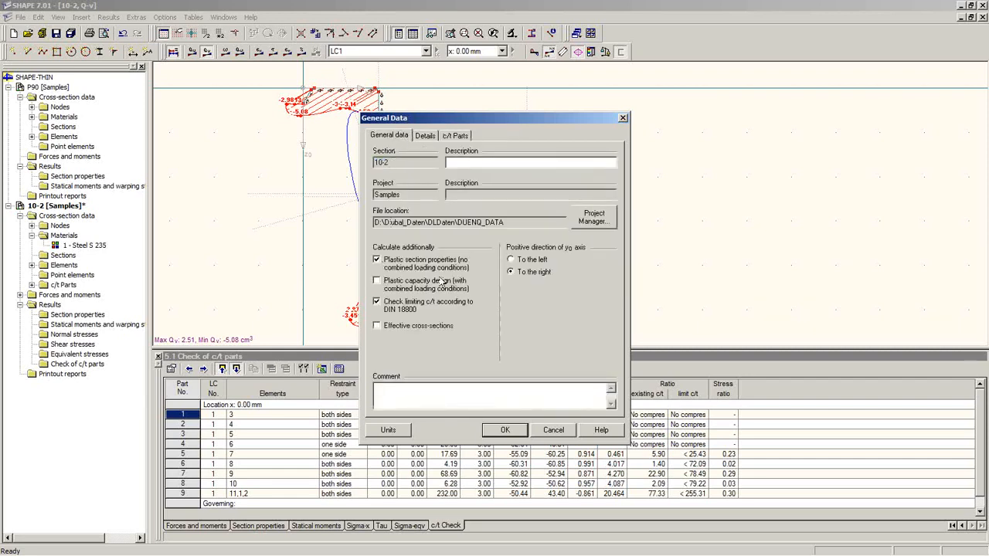
Enable the effective cross-sections calculation, choose EN 1999-1-1:2007 as the design code, and accept the general data.
left_click(378, 326)
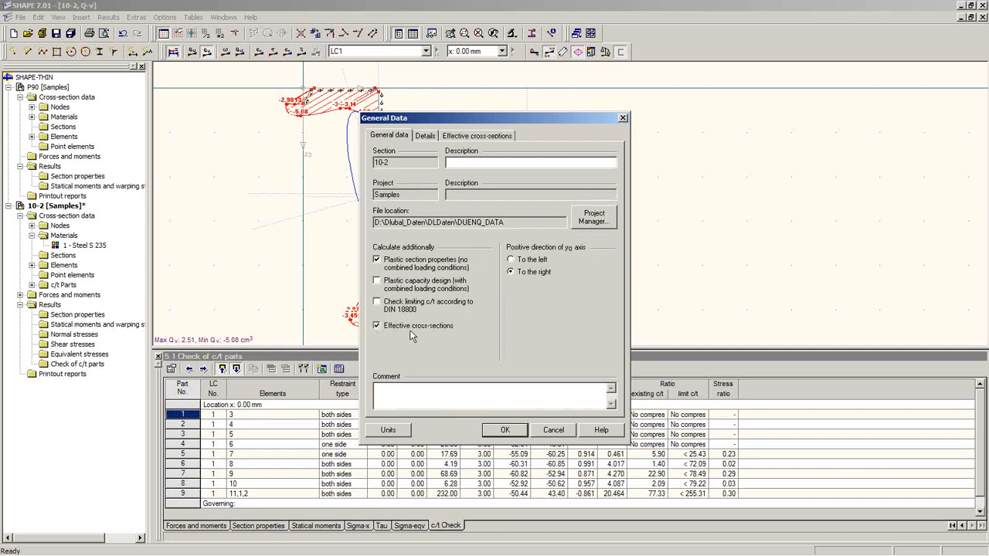
left_click(478, 136)
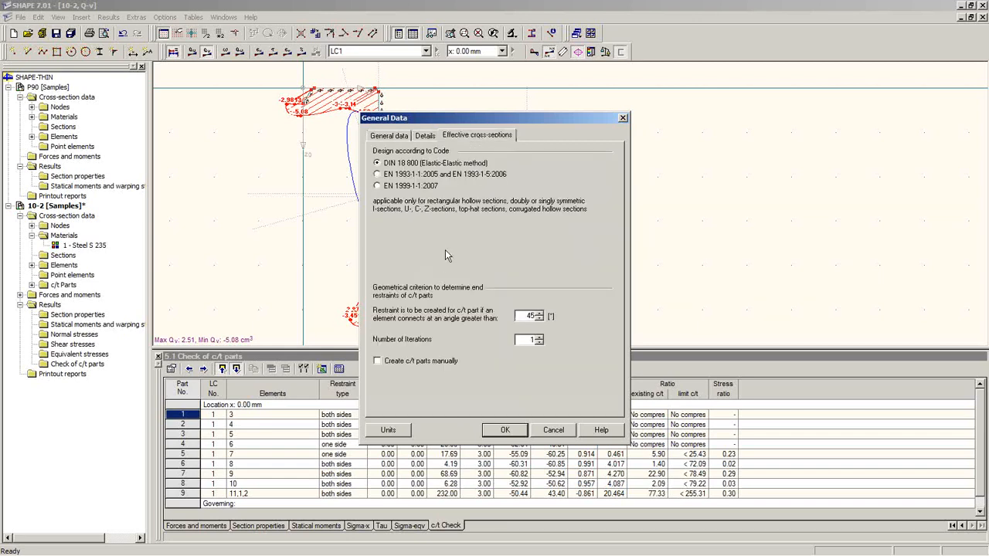
left_click(378, 175)
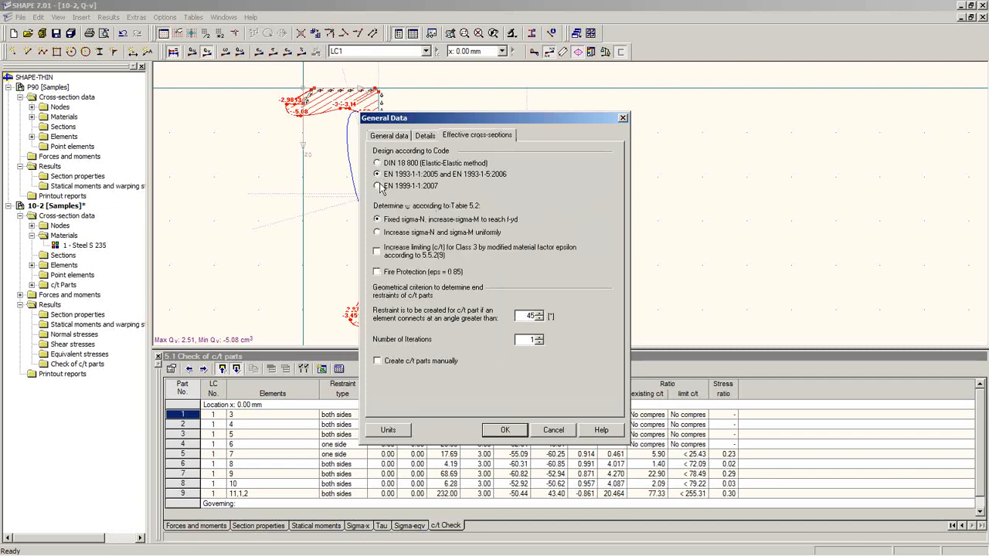
left_click(377, 186)
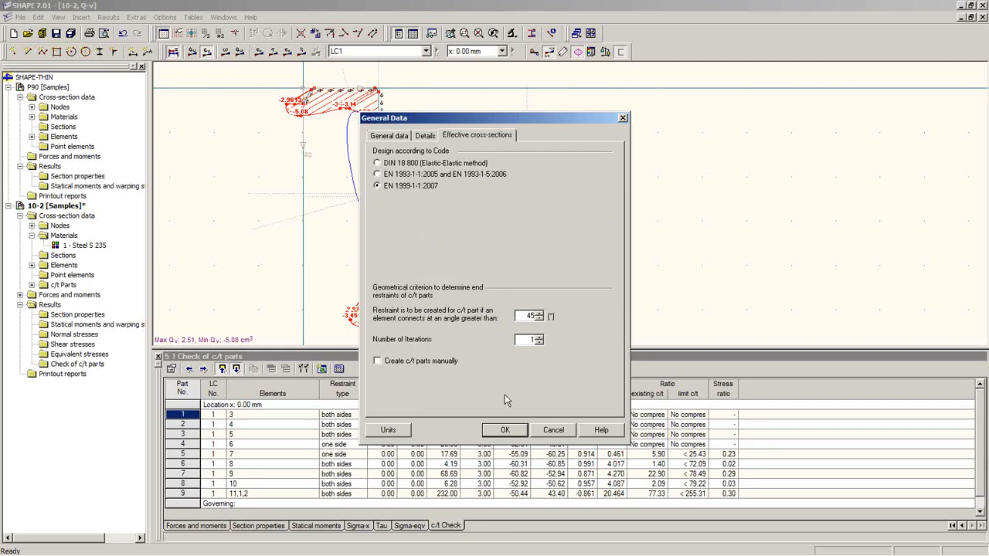
left_click(504, 430)
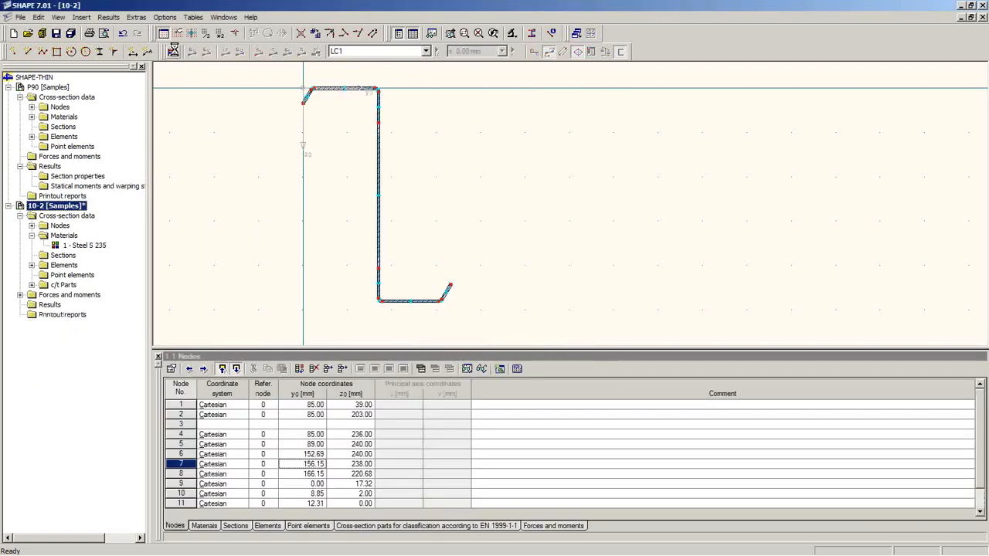
Try to calculate the effective cross-section, declining to separate the load case with N, Mu and Mv.
left_click(173, 52)
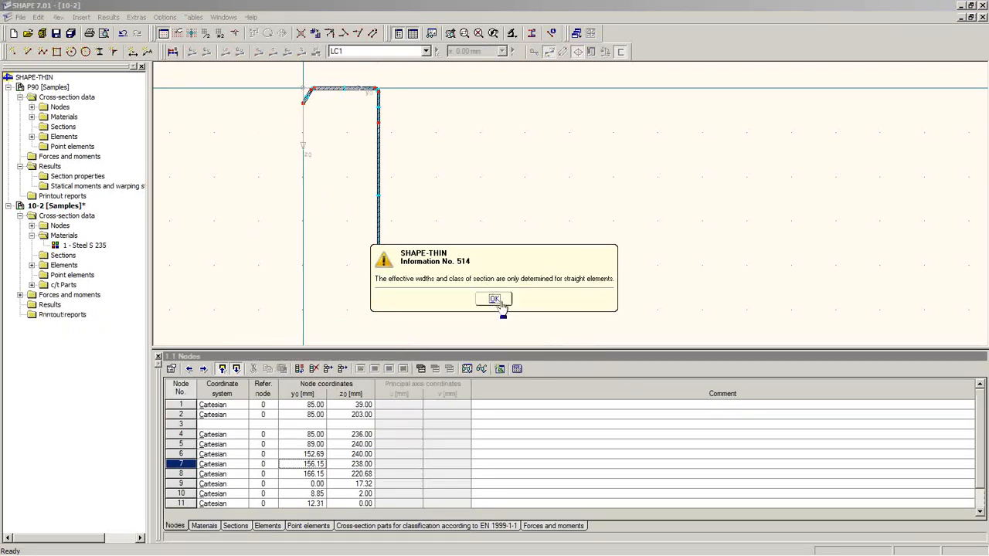
left_click(495, 298)
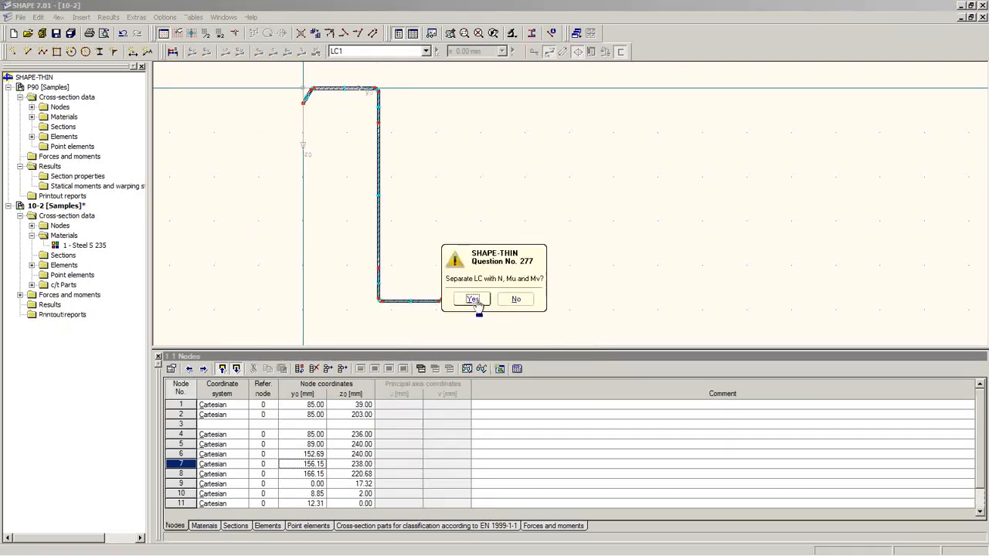
left_click(514, 302)
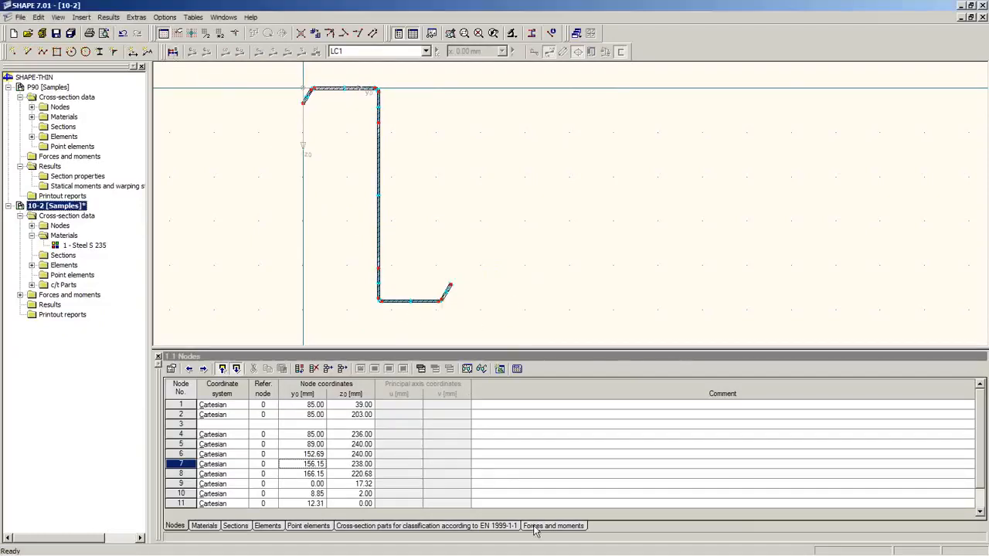
Examine the cross-section parts for classification according to EN 1999-1-1 alongside the upper flange's rounded corner in the drawing.
left_click(484, 526)
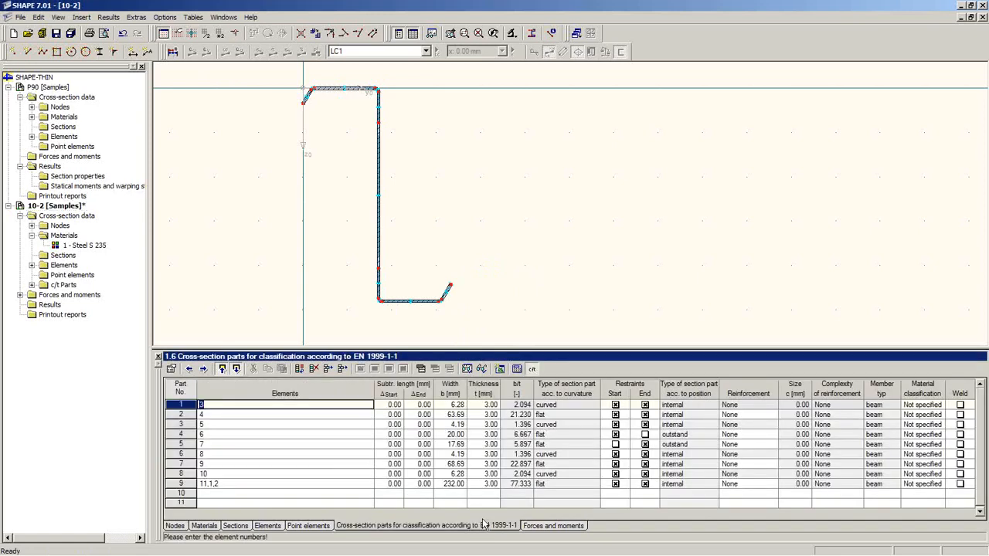
left_click_drag(464, 349, 458, 215)
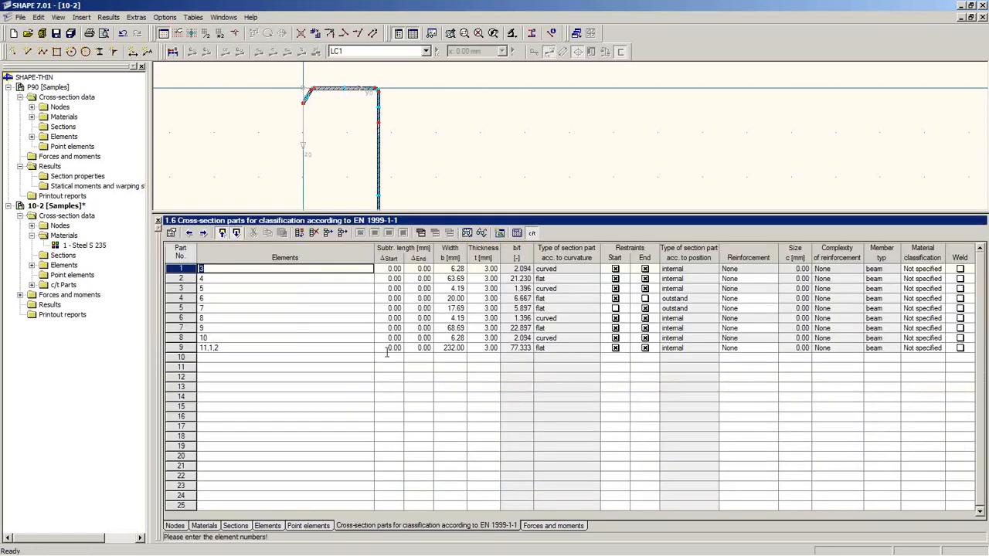
left_click(369, 102)
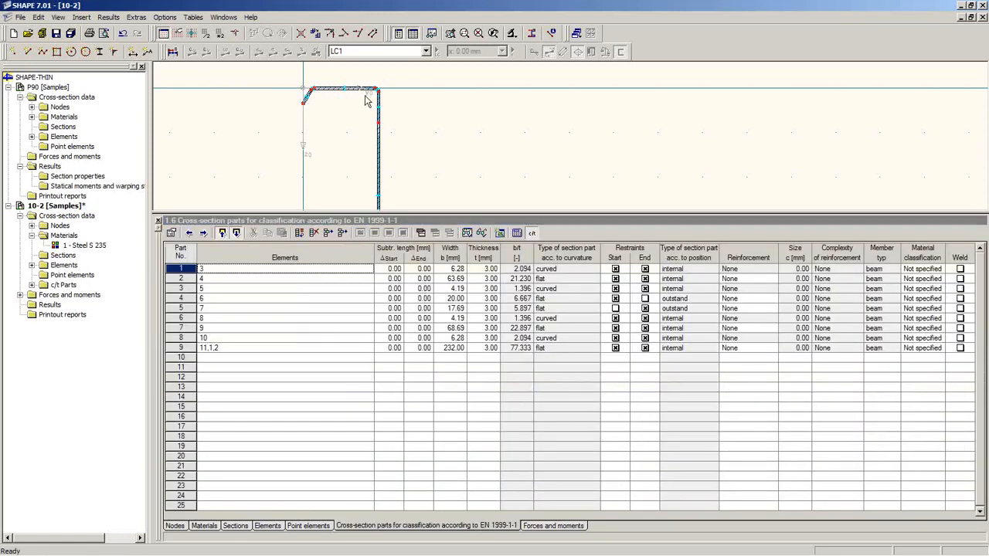
scroll(370, 103, "up", 3)
scroll(369, 103, "up", 2)
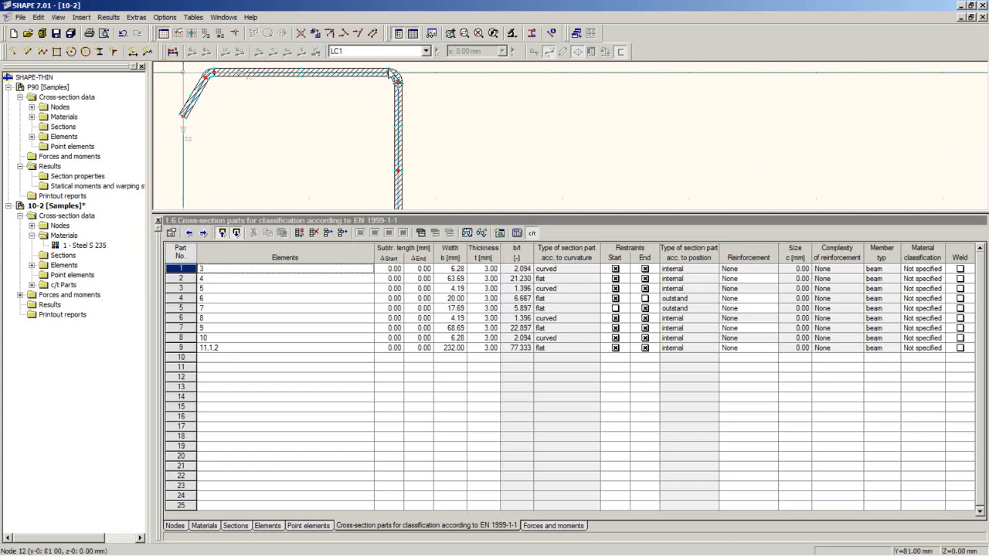
mouse_move(362, 103)
middle_mouse_down()
mouse_move(358, 150)
mouse_move(386, 153)
middle_mouse_up()
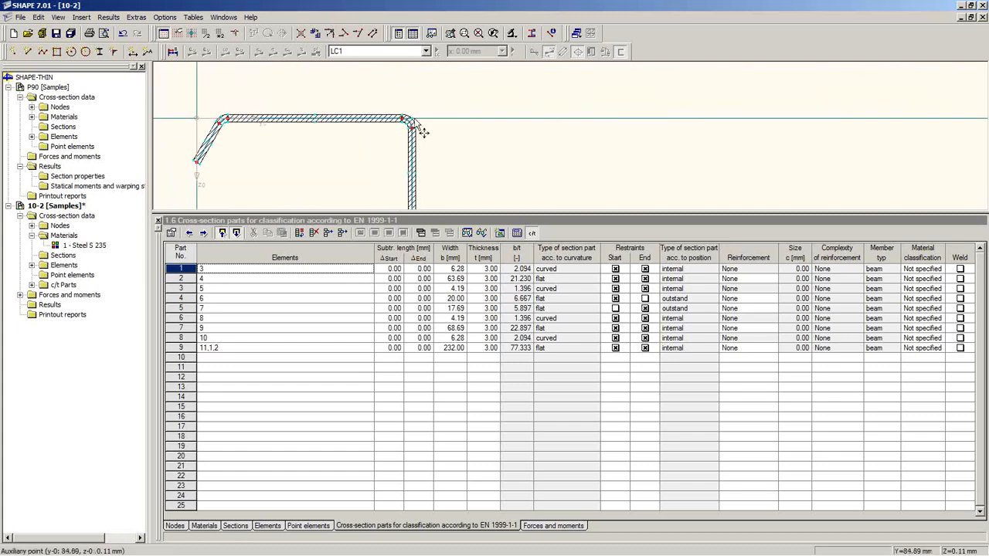
scroll(401, 114, "up", 3)
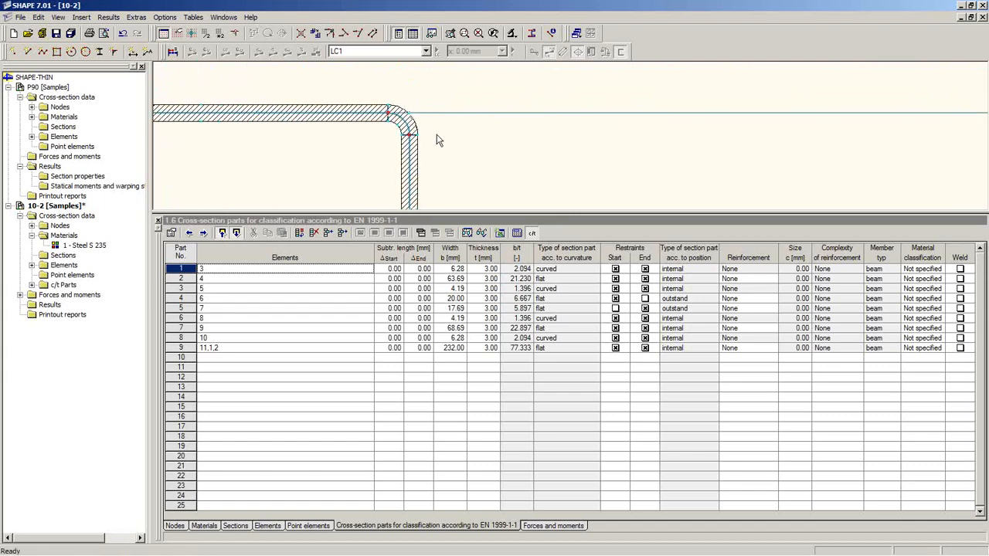
scroll(437, 145, "down", 1)
scroll(438, 143, "down", 1)
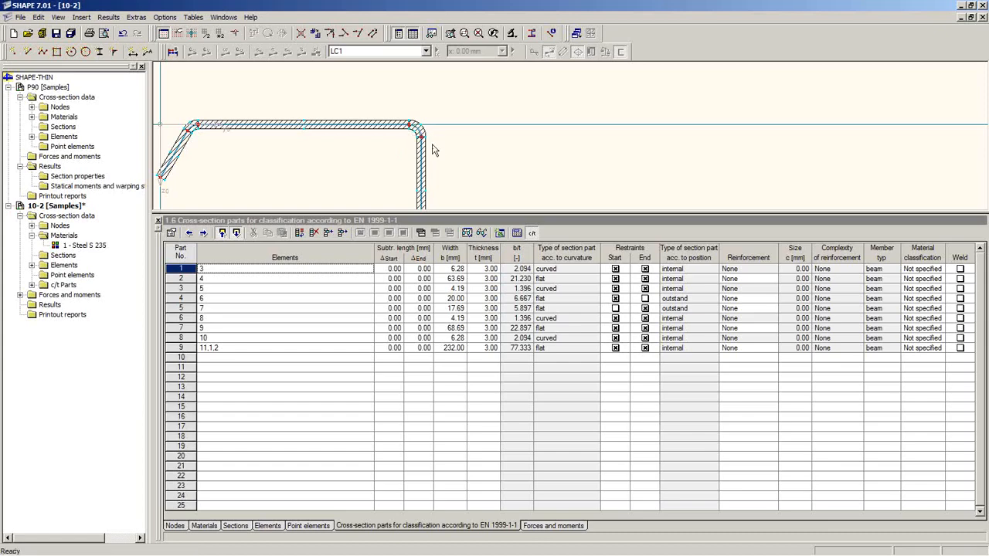
Examine section 10-2's upper flange and the curvature types and material classification assigned to its EN 1999-1-1 cross-section parts.
middle_click_drag(342, 156, 373, 129)
scroll(229, 140, "up", 5)
middle_click_drag(217, 140, 265, 172)
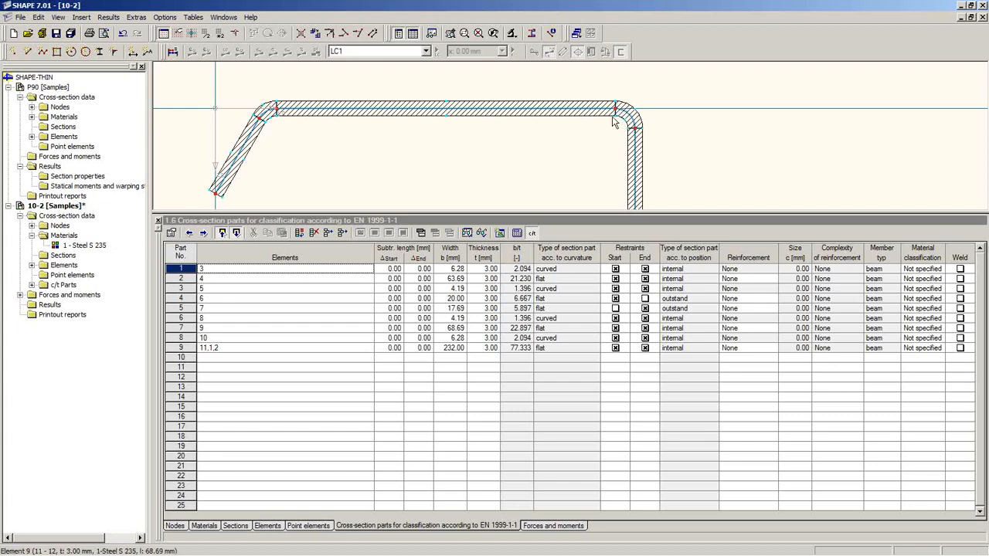
left_click(567, 279)
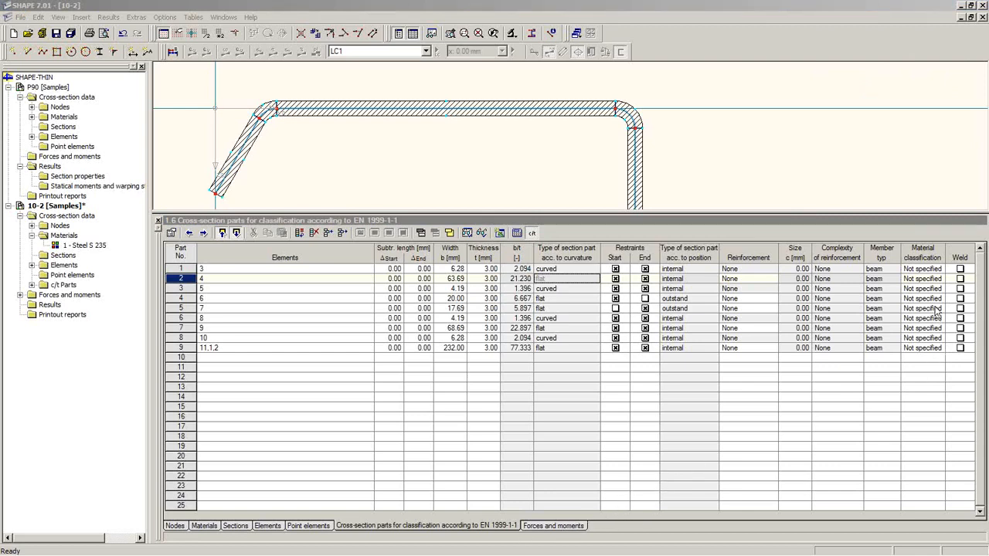
left_click(920, 279)
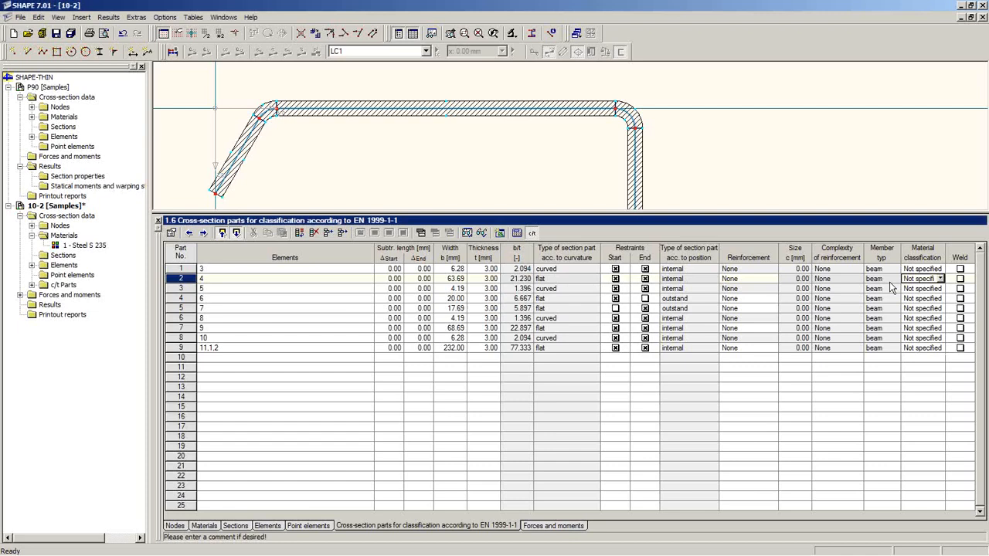
left_click(575, 291)
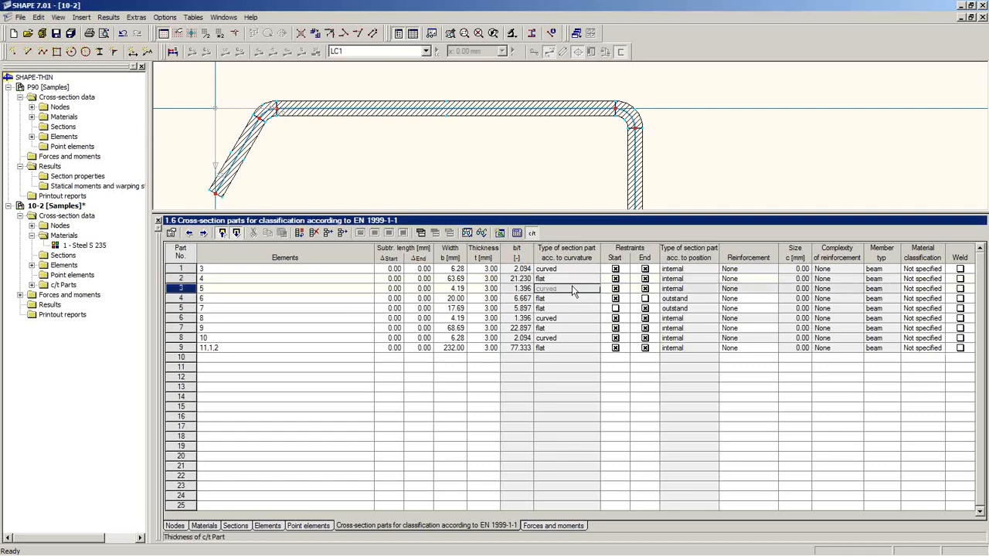
left_click(932, 269)
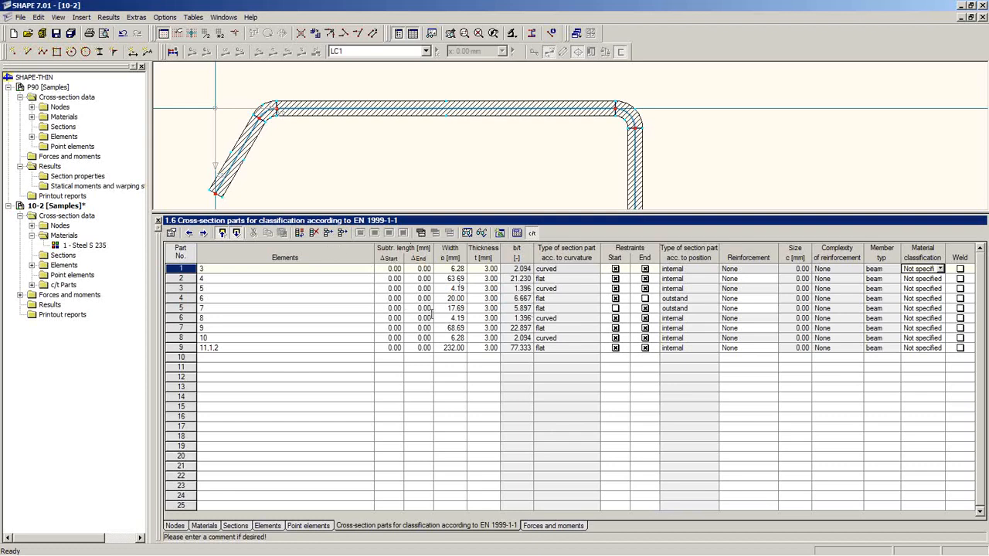
left_click_drag(463, 211, 463, 298)
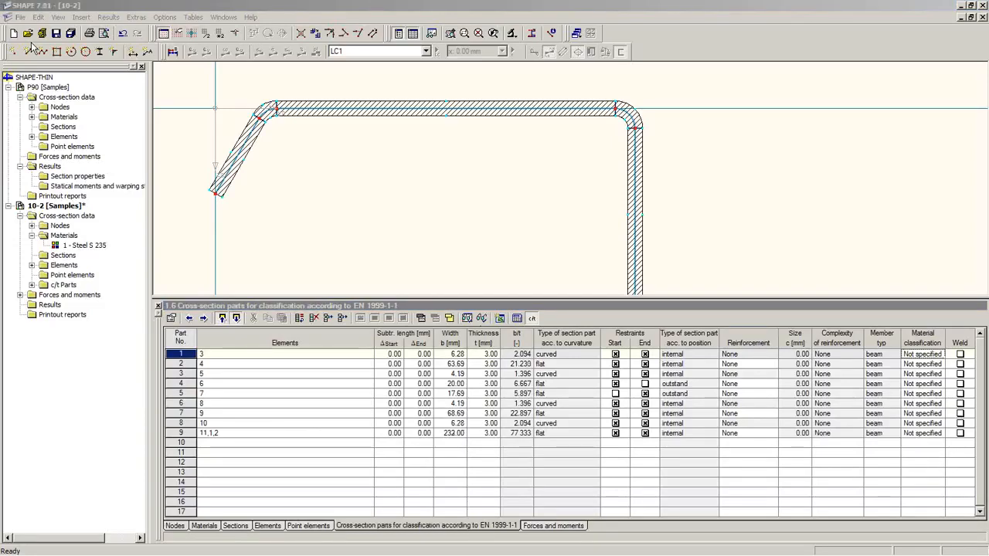
Open the DIN_EC section from the Samples project and enlarge the drawing area to show the whole hat-shaped profile.
left_click(21, 17)
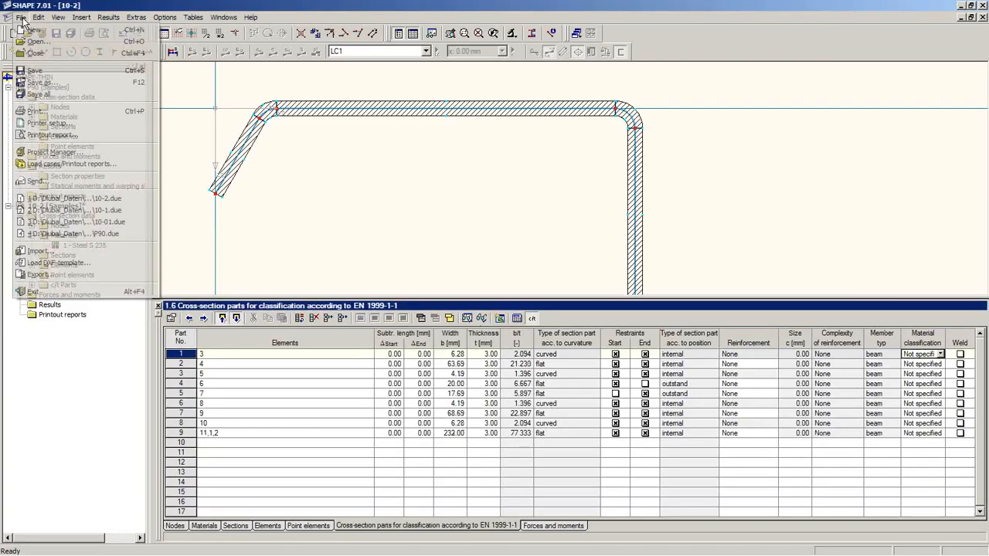
left_click(49, 154)
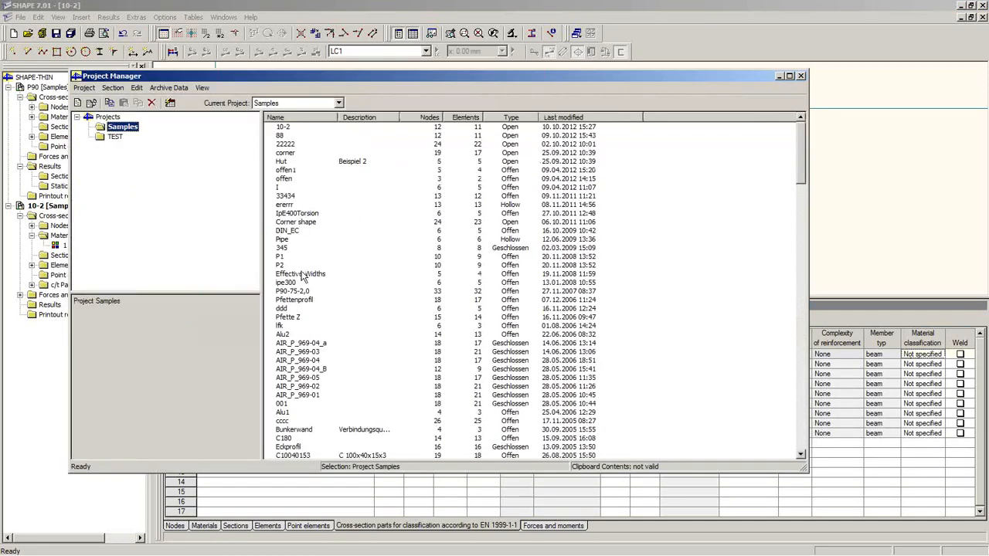
left_click(302, 282)
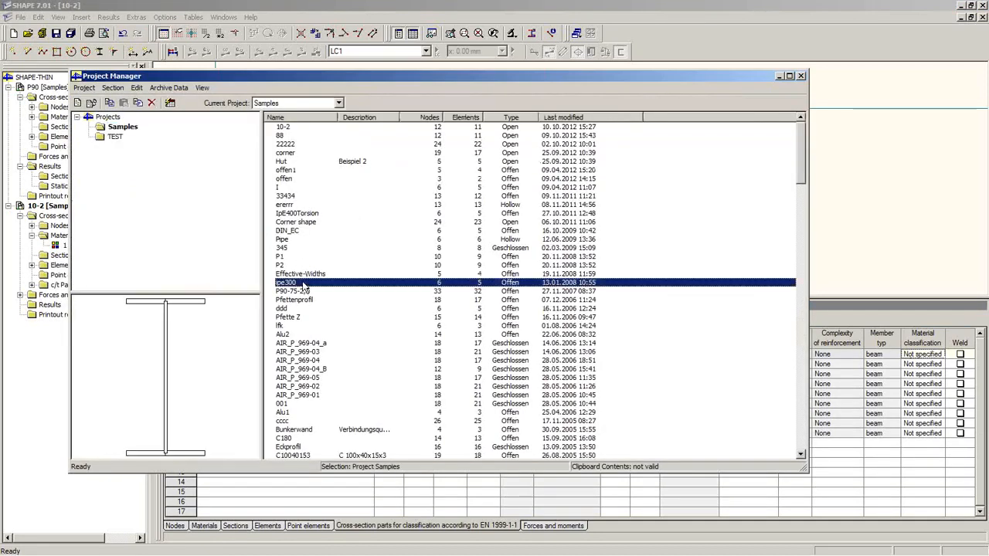
double_click(303, 231)
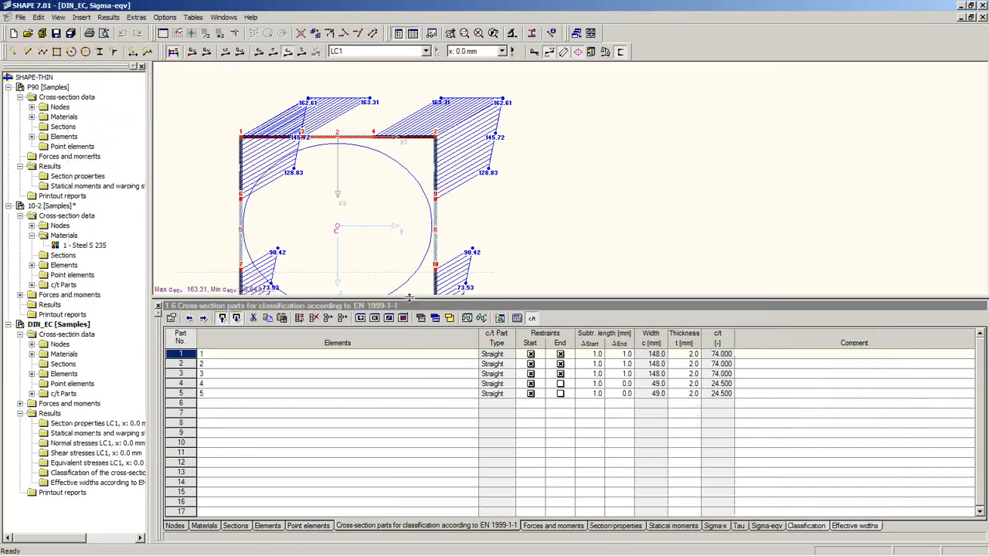
left_click_drag(410, 297, 414, 397)
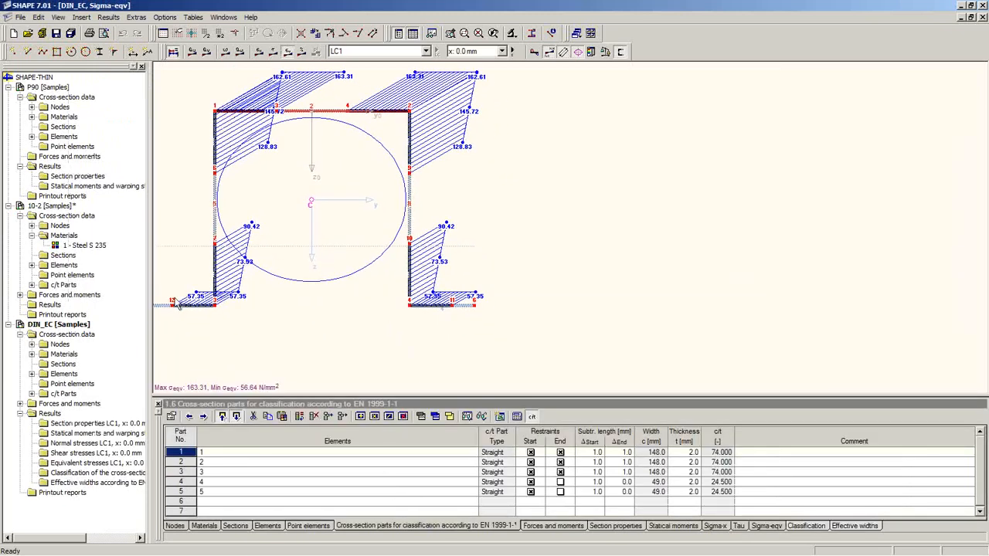
middle_click_drag(409, 348, 443, 346)
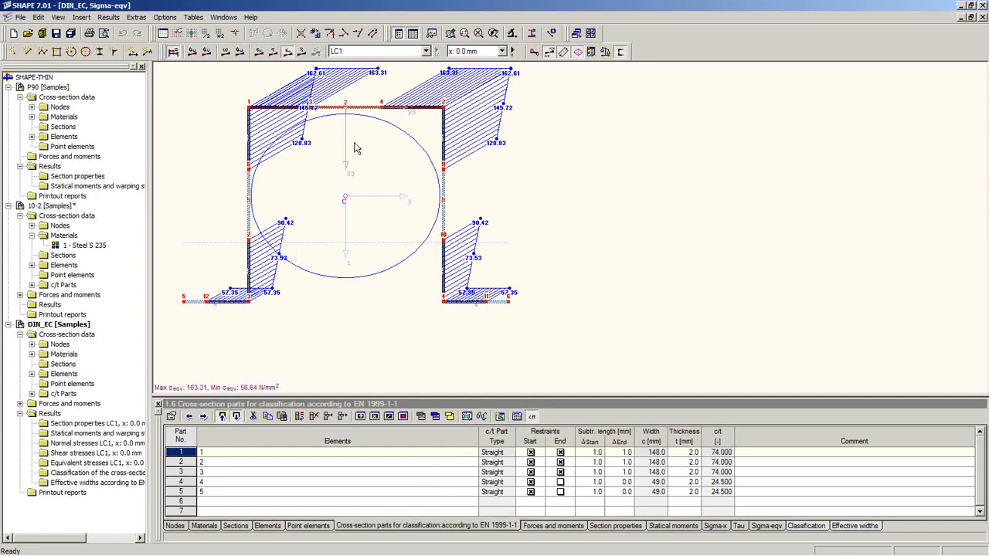
middle_click_drag(389, 173, 386, 226)
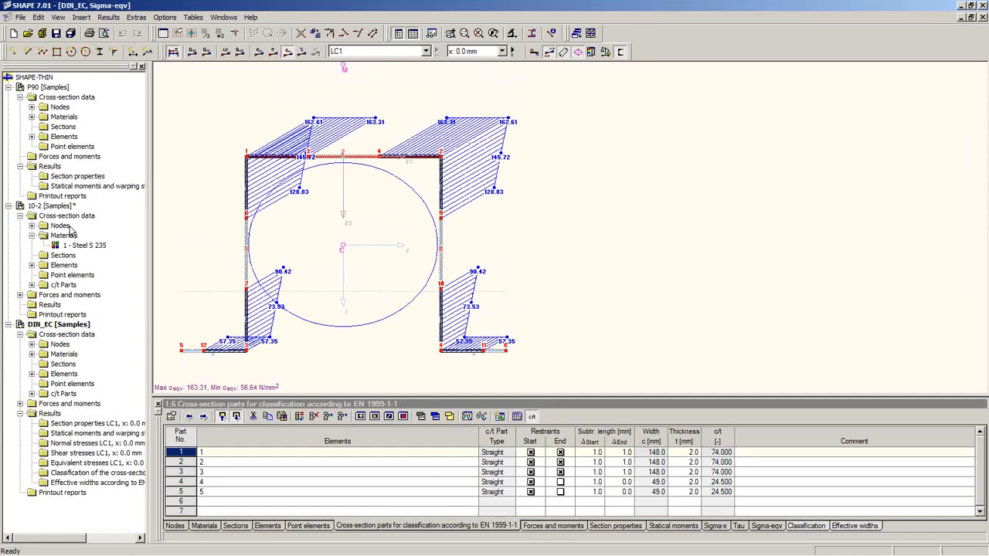
Review DIN_EC's general data, leaving the effective cross-sections calculation enabled, and accept it.
right_click(54, 325)
left_click(86, 331)
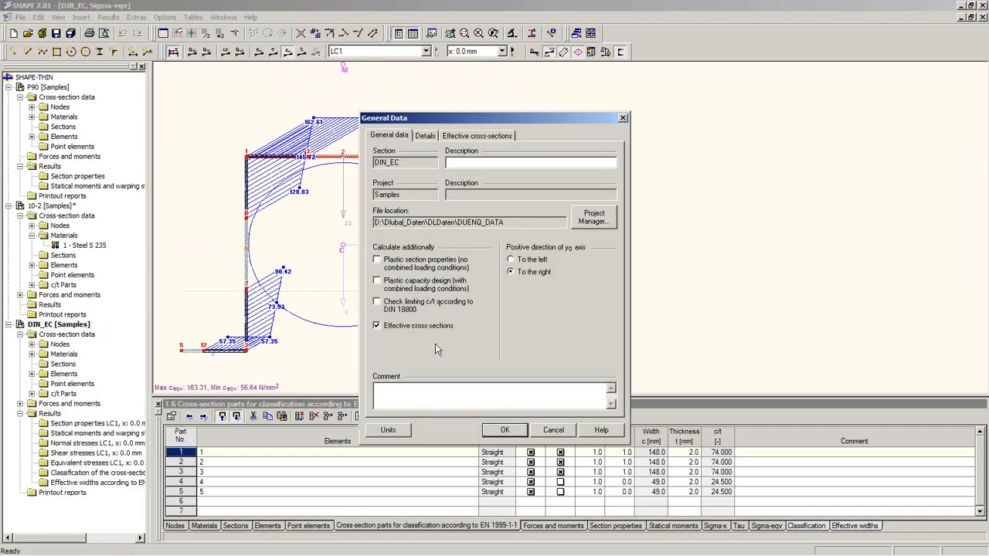
left_click(498, 431)
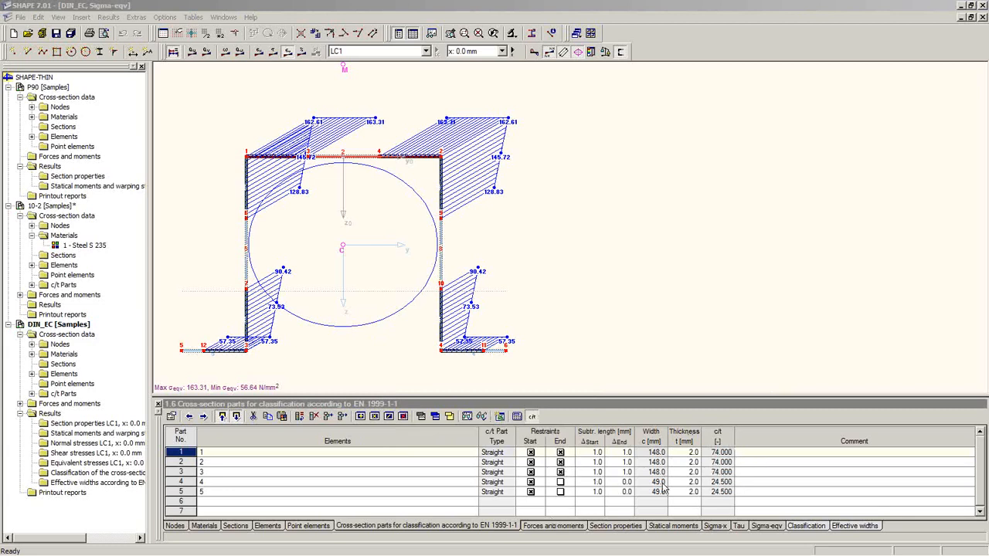
Examine DIN_EC's cross-section classification for LC1, going through the c/t parts down to the overall cross-section class.
left_click(687, 452)
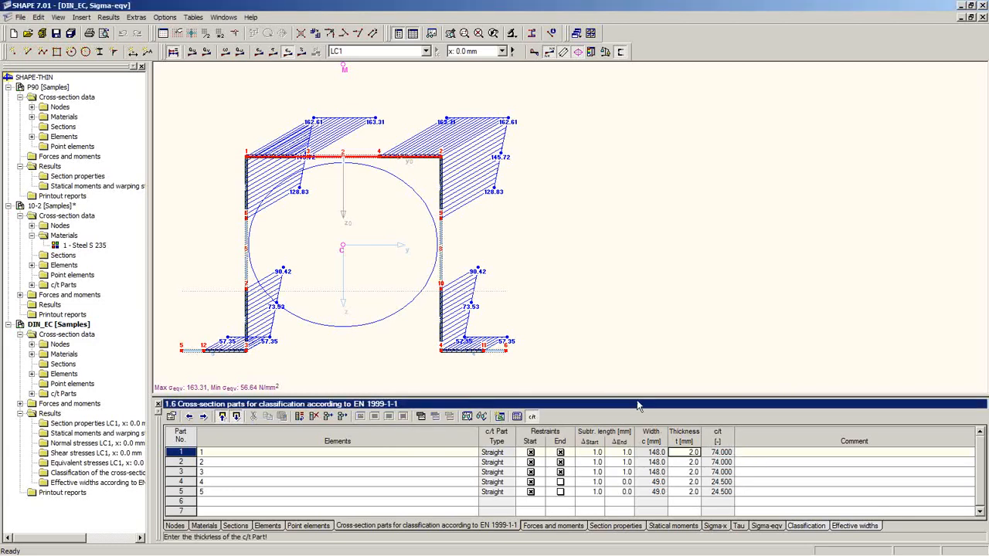
left_click_drag(635, 395, 635, 280)
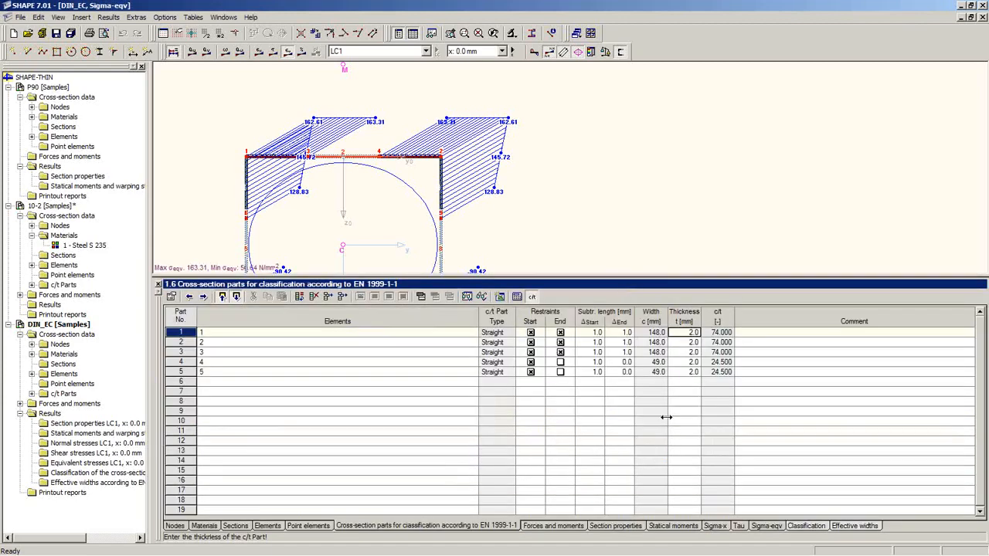
left_click(811, 528)
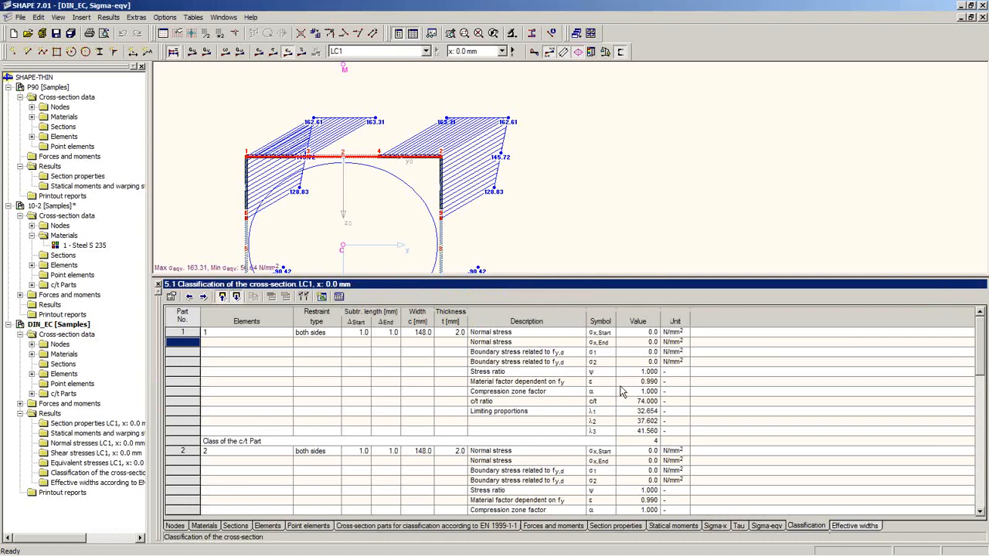
scroll(621, 392, "down", 9)
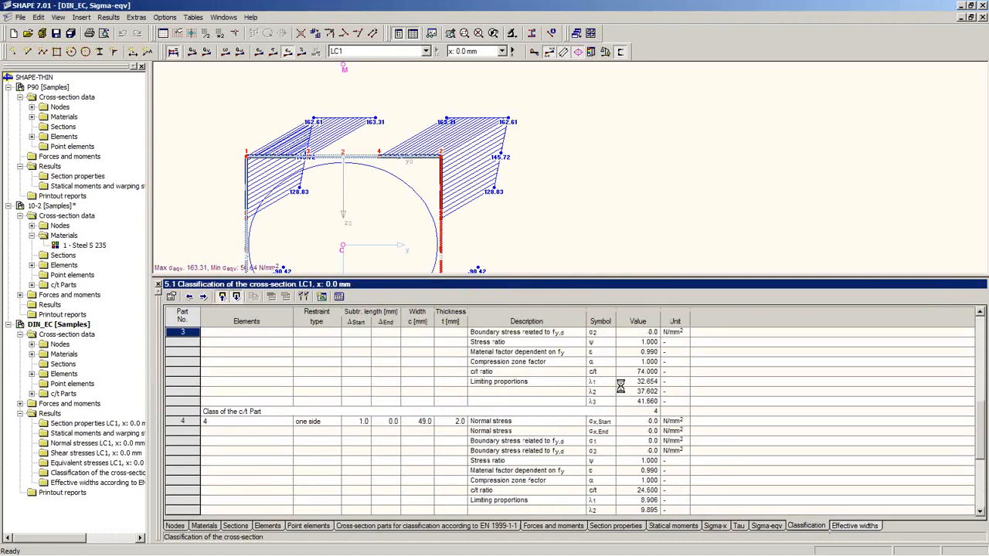
scroll(621, 386, "down", 2)
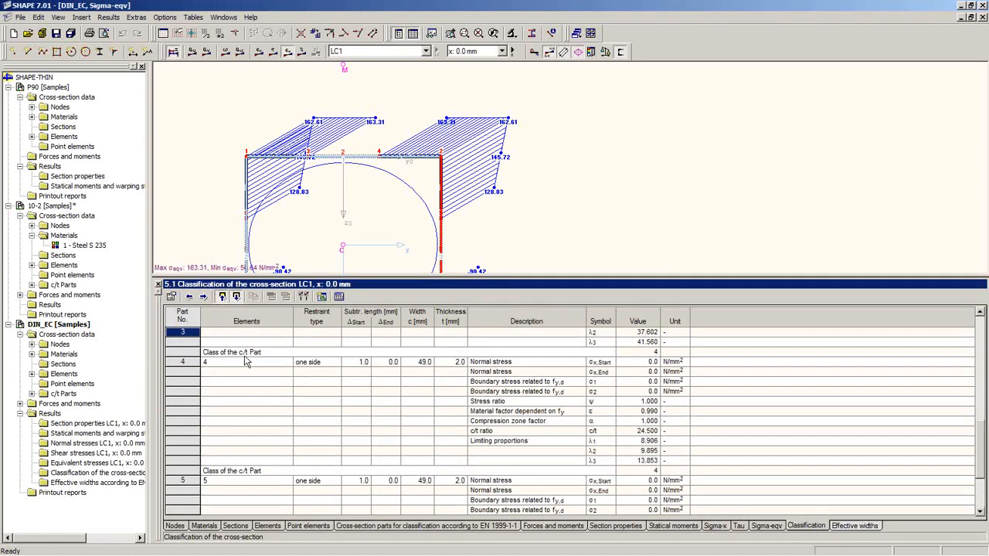
left_click(229, 374)
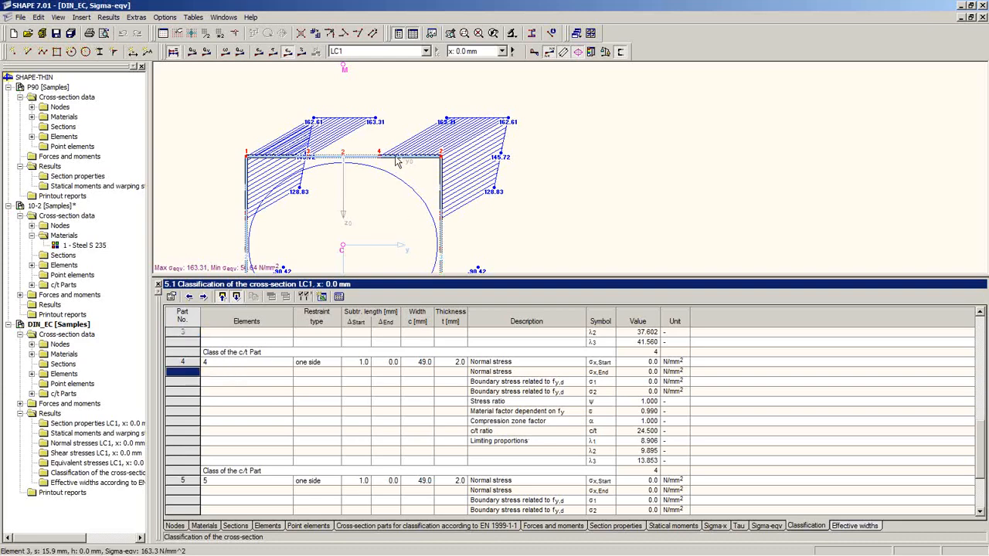
left_click(443, 198)
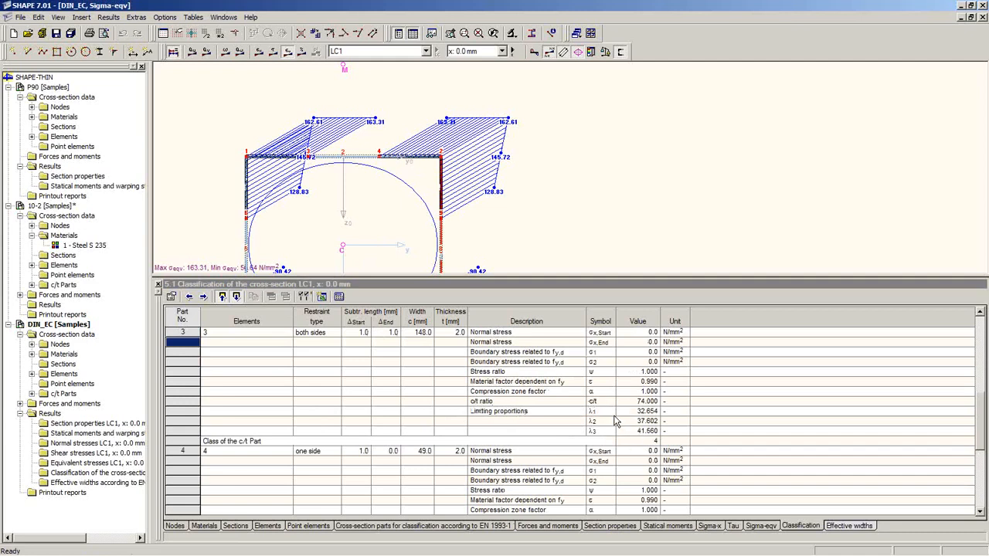
left_click(657, 444)
scroll(680, 440, "down", 6)
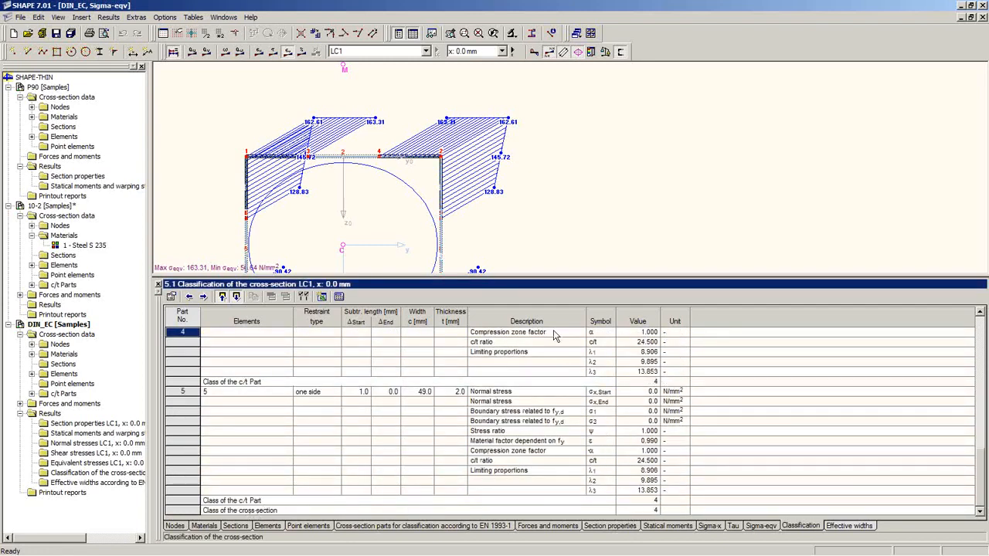
left_click_drag(553, 393, 554, 395)
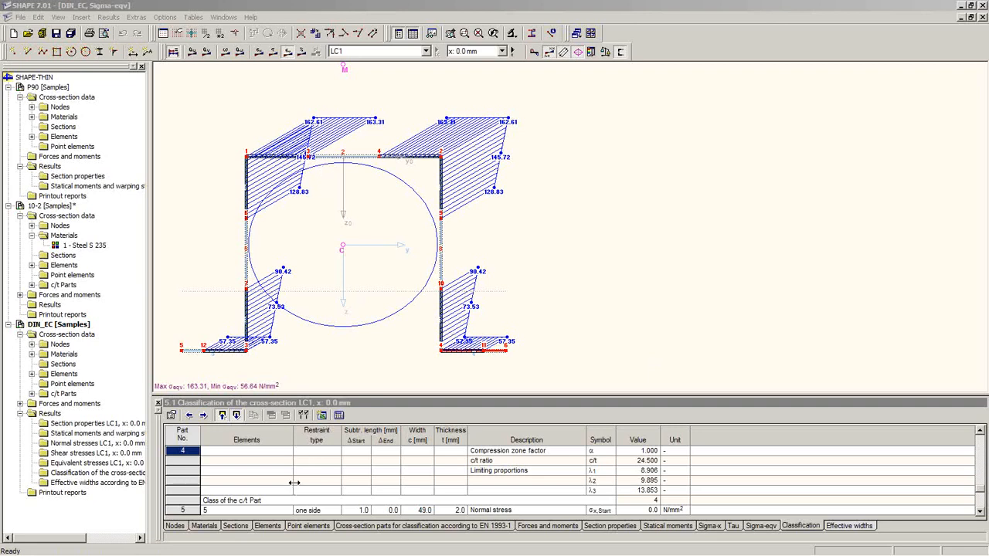
Switch to RFEM and add SHAPE-THIN 10-2 with material 1 as cross-section no. 3.
mouse_move(238, 548)
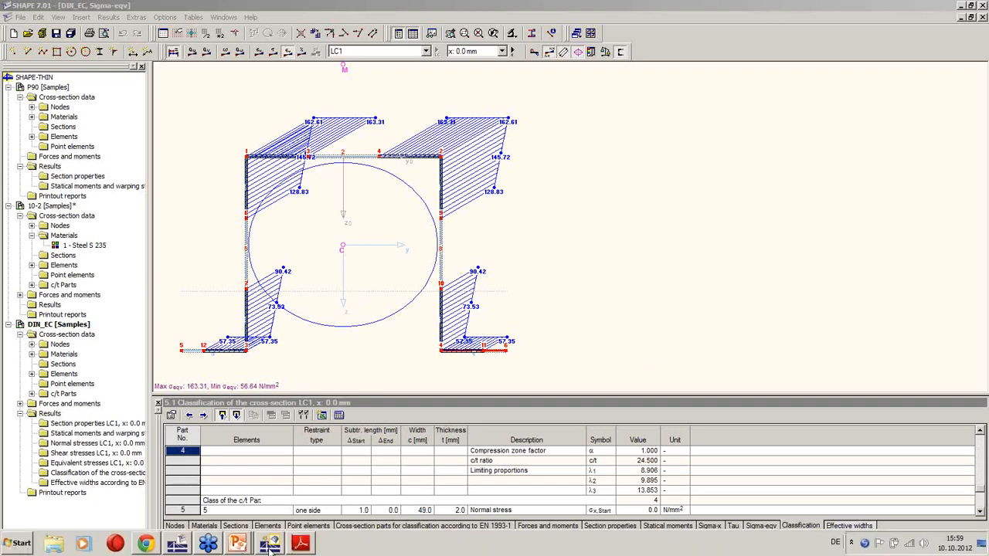
left_click(270, 544)
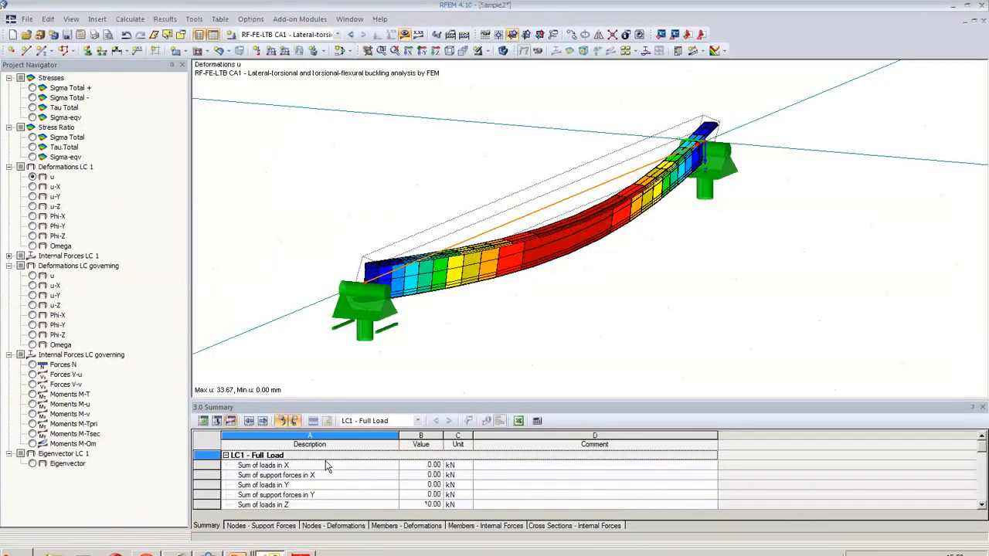
left_click(204, 422)
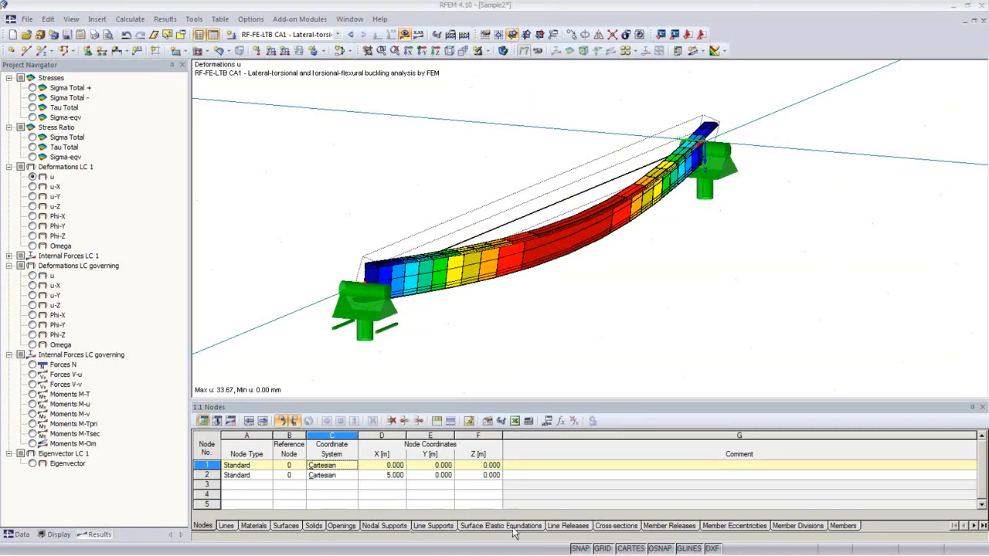
left_click(626, 528)
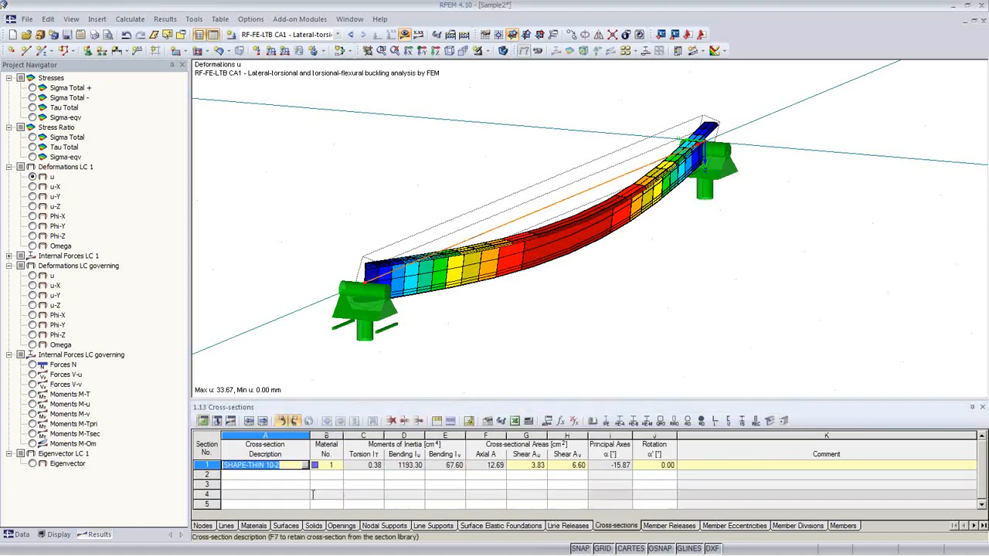
left_click(264, 484)
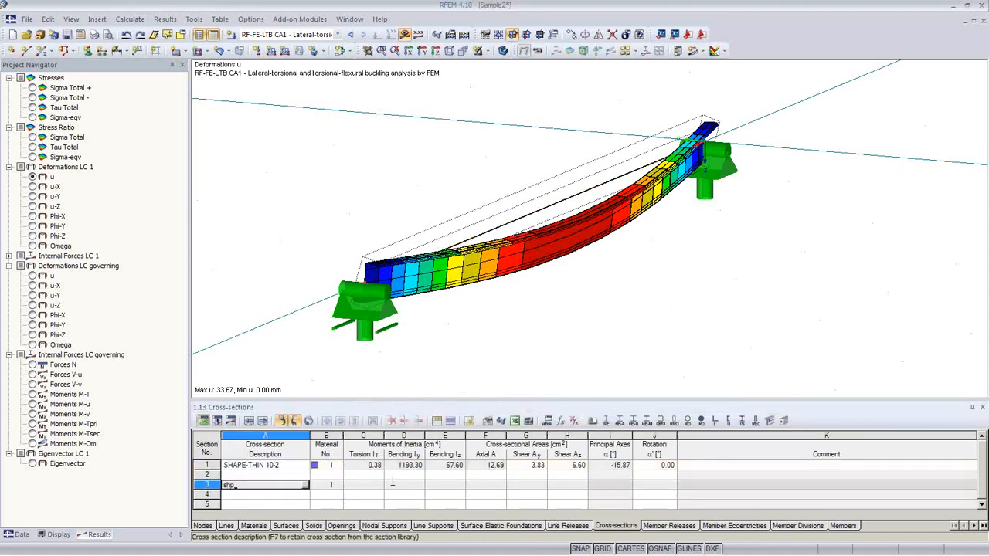
type("shape-thin 10-2")
key("Tab")
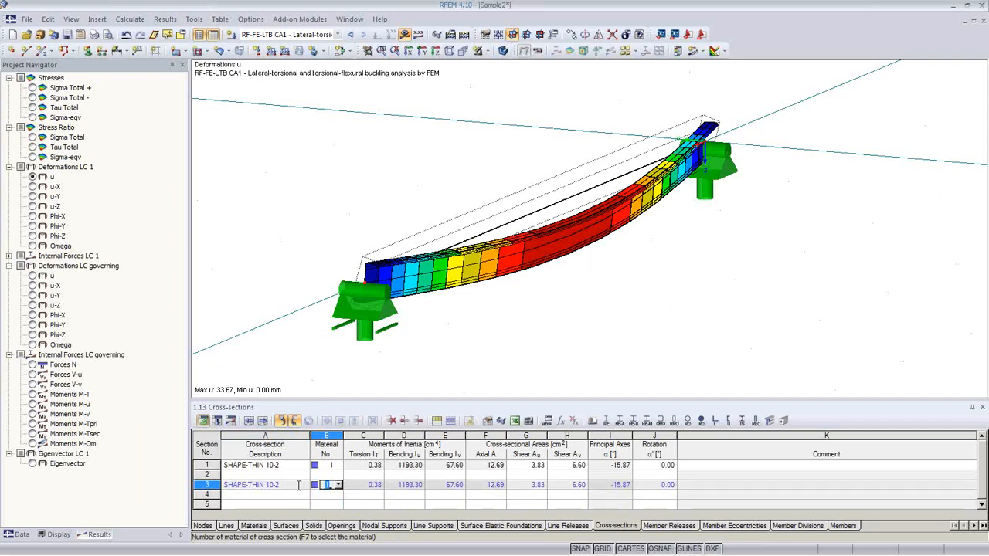
Go through the SHAPE-THIN sections in the user-defined library for cross-section no. 3, including Z-SHAPE, Z240-D and 10-2, and leave it without changes.
left_click(298, 484)
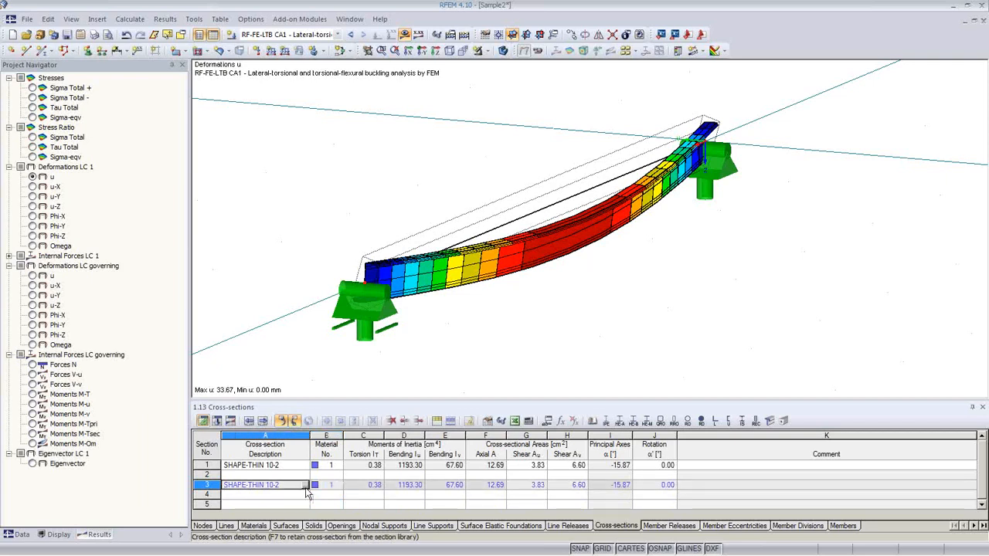
left_click(305, 485)
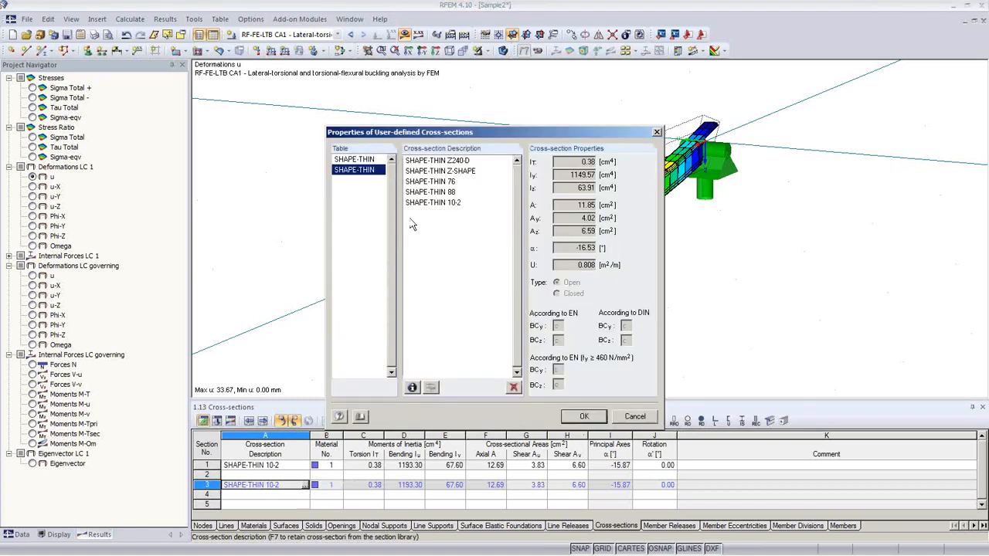
left_click(440, 171)
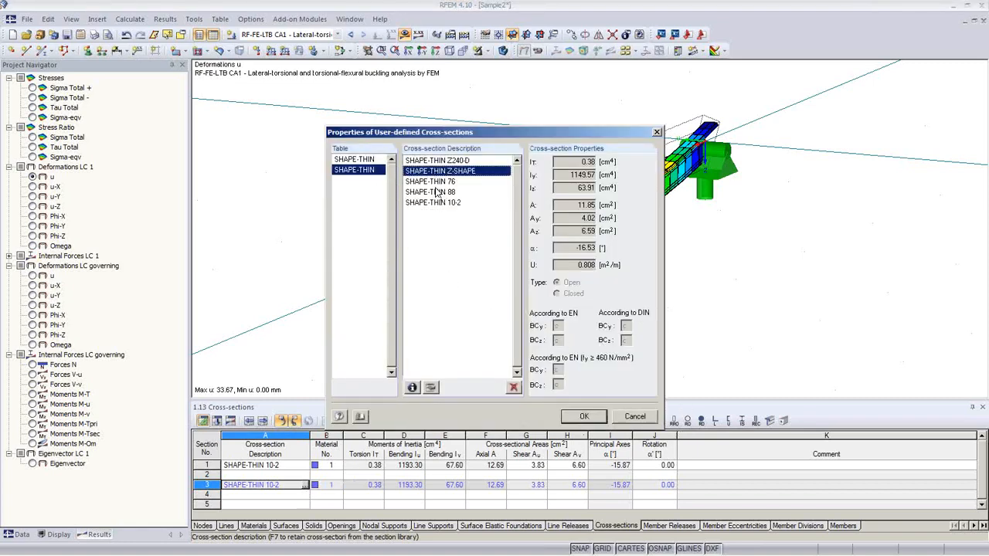
left_click(437, 192)
left_click(437, 172)
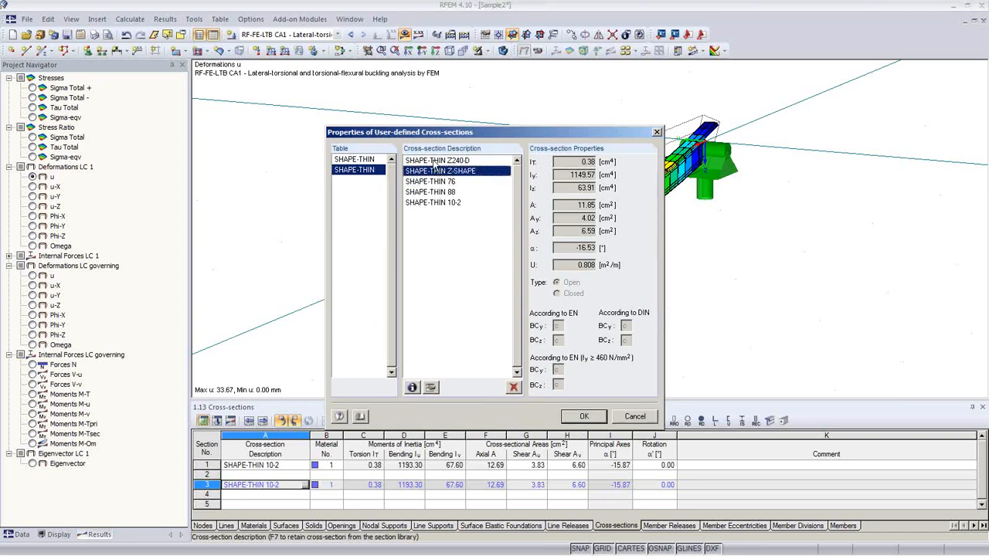
left_click(436, 161)
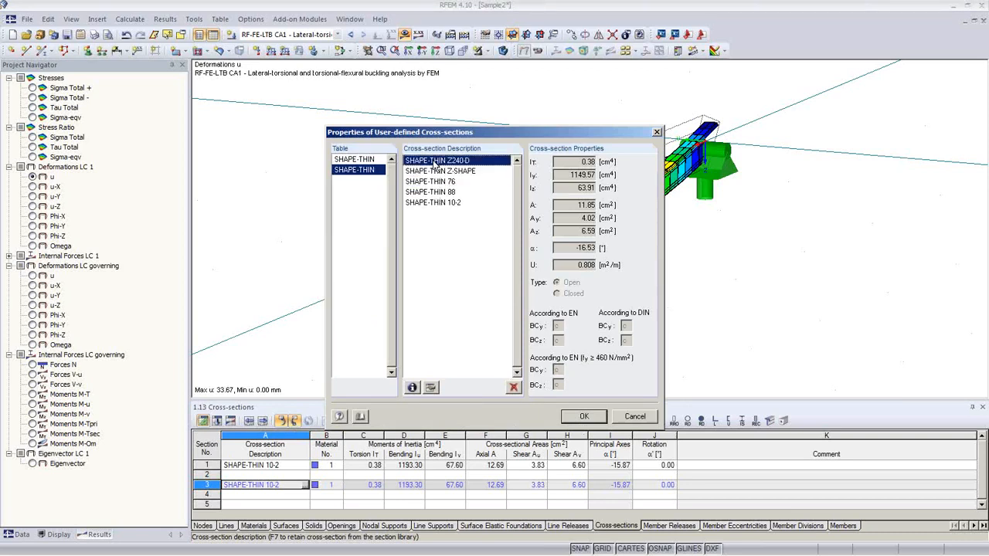
left_click(448, 203)
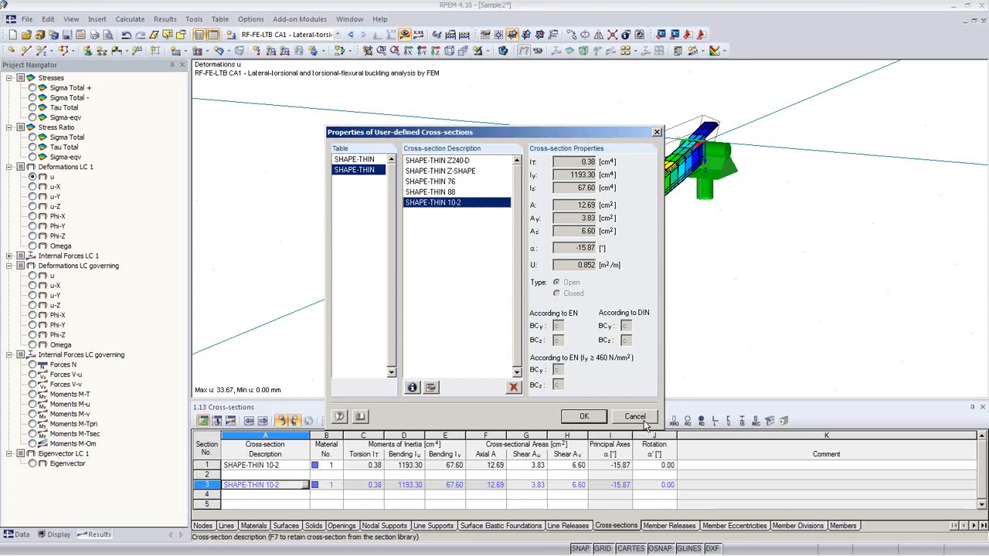
key("alt+Tab")
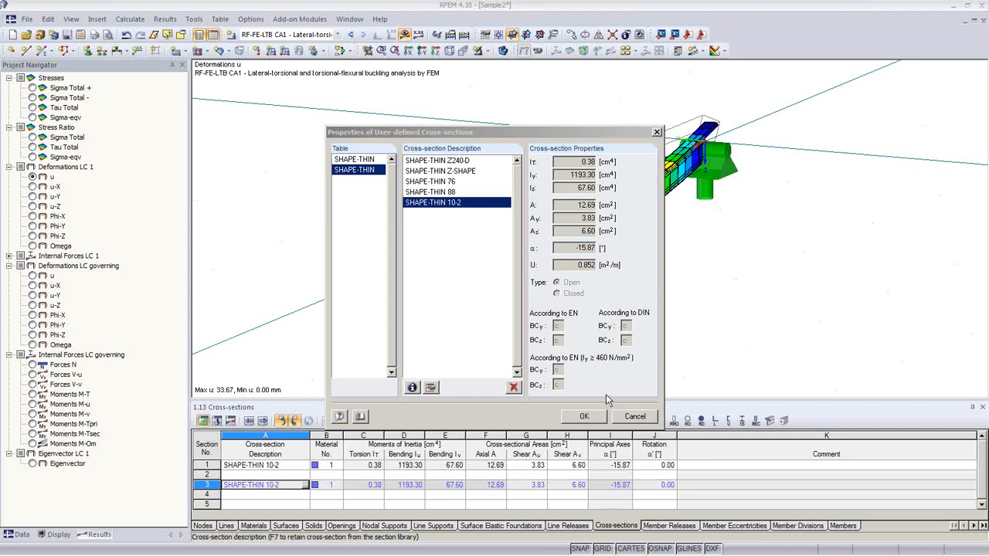
left_click_drag(466, 135, 401, 119)
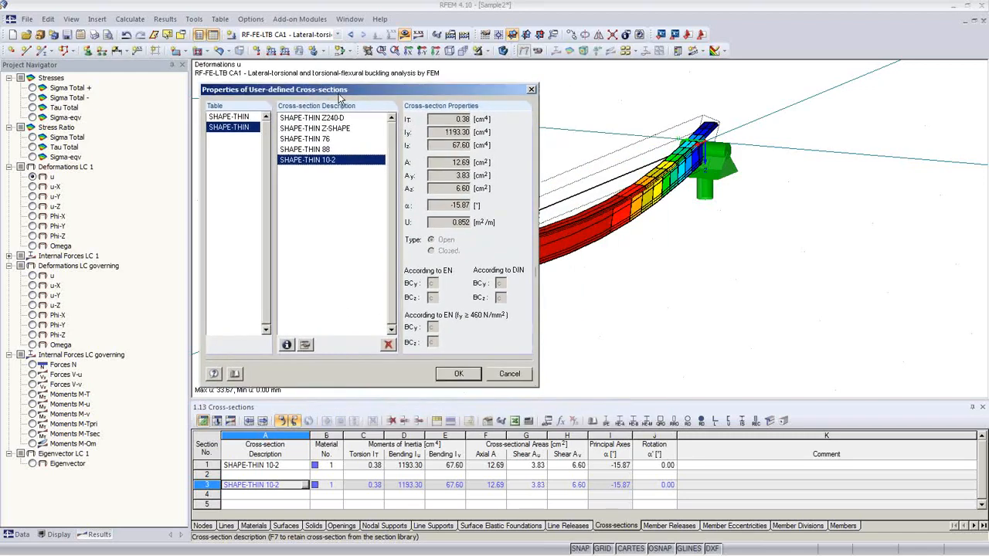
left_click(519, 395)
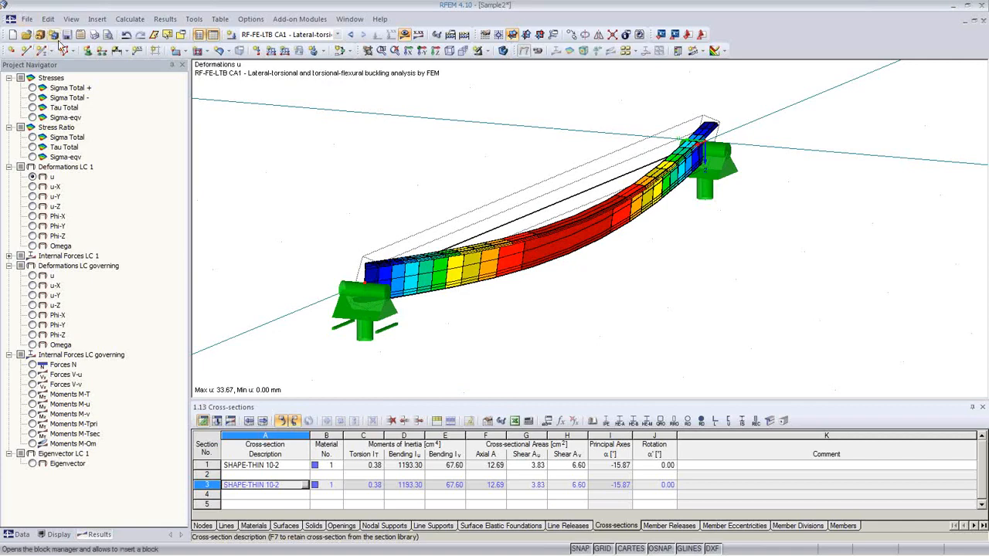
Open the structure's printout report with its input and result data.
left_click(108, 35)
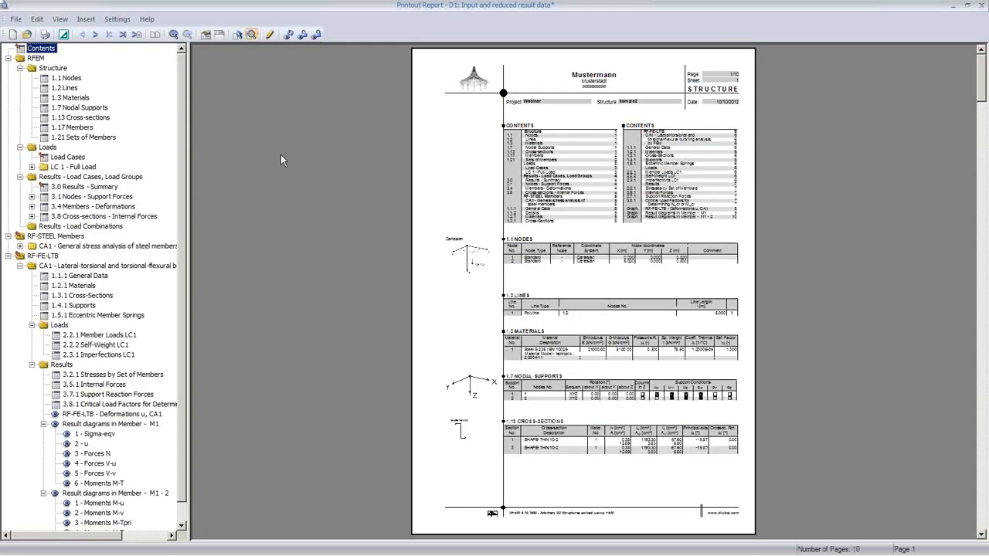
left_click(17, 19)
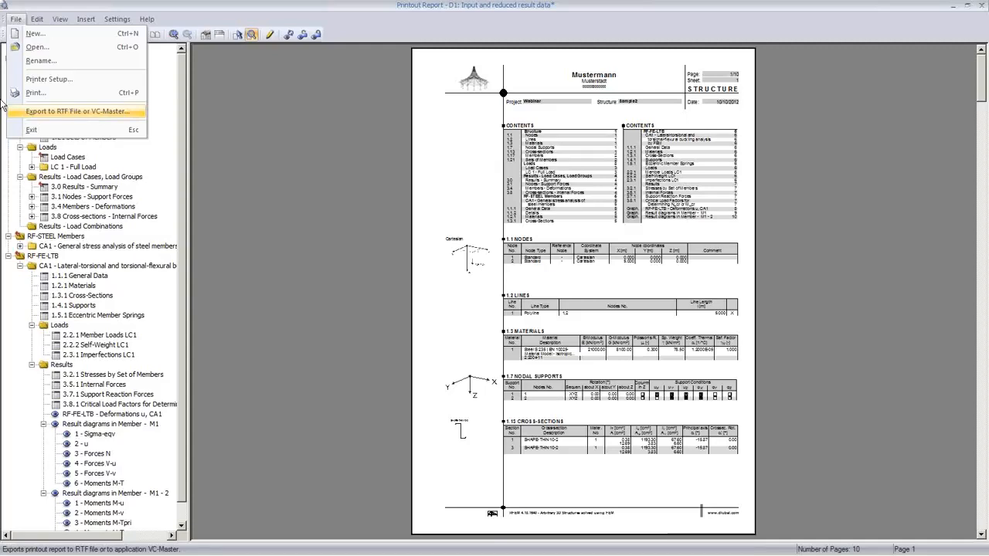
left_click(316, 242)
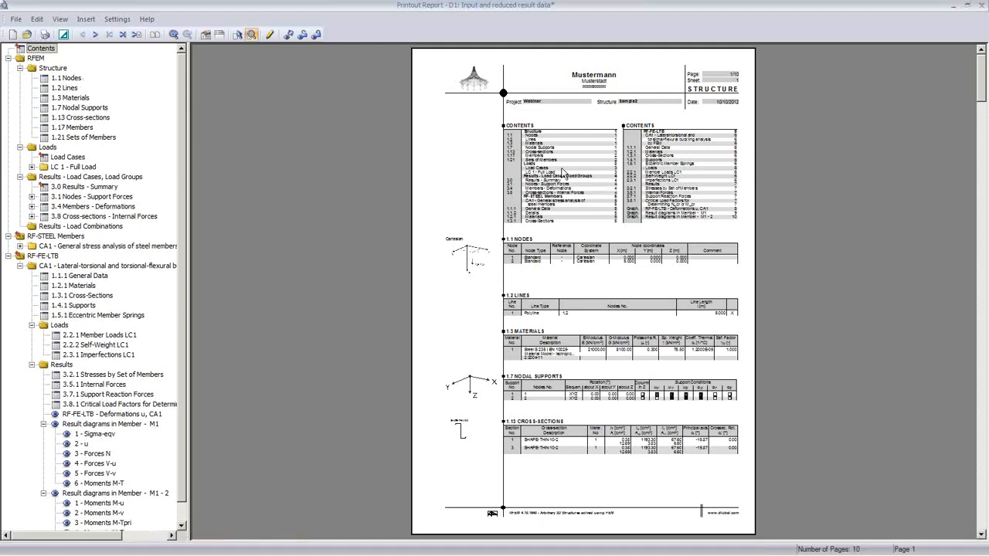
Export the printout report to an RTF file named Position.RTF on the Desktop.
left_click(16, 19)
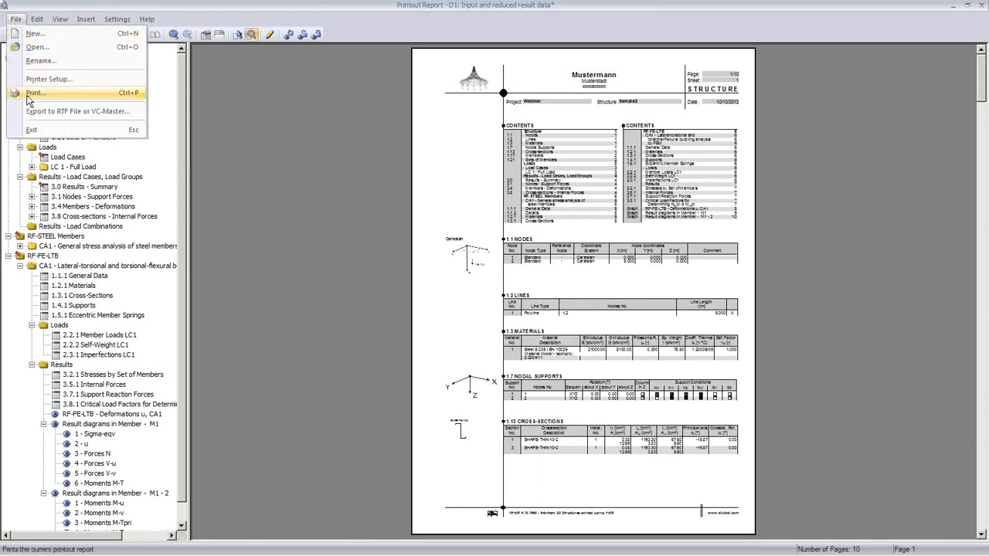
left_click(79, 117)
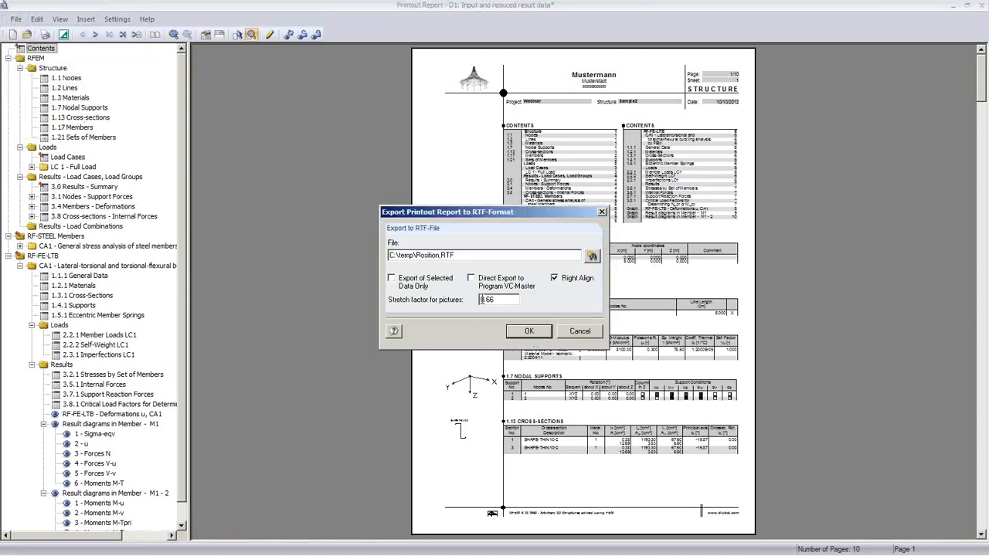
left_click(591, 256)
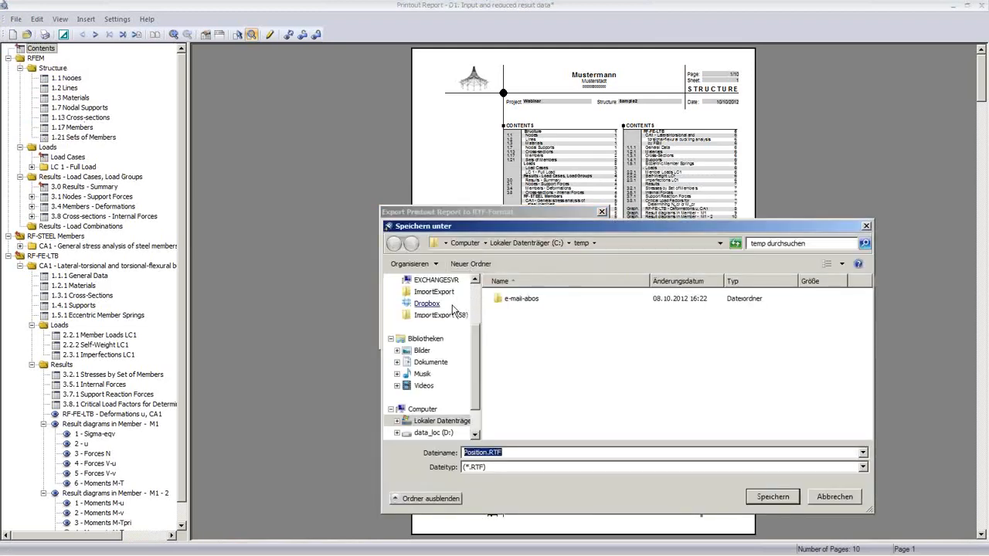
left_click_drag(473, 376, 473, 324)
left_click(423, 300)
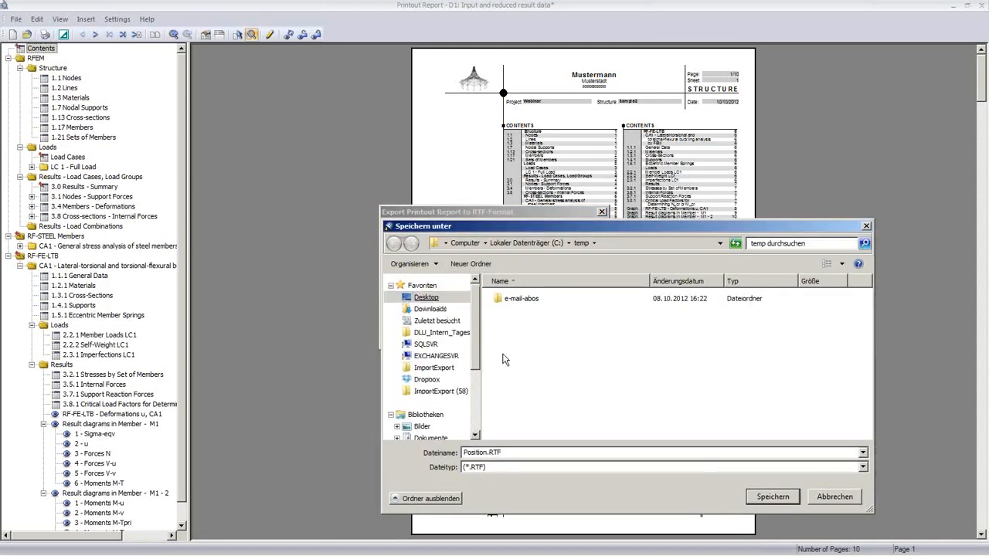
left_click(773, 497)
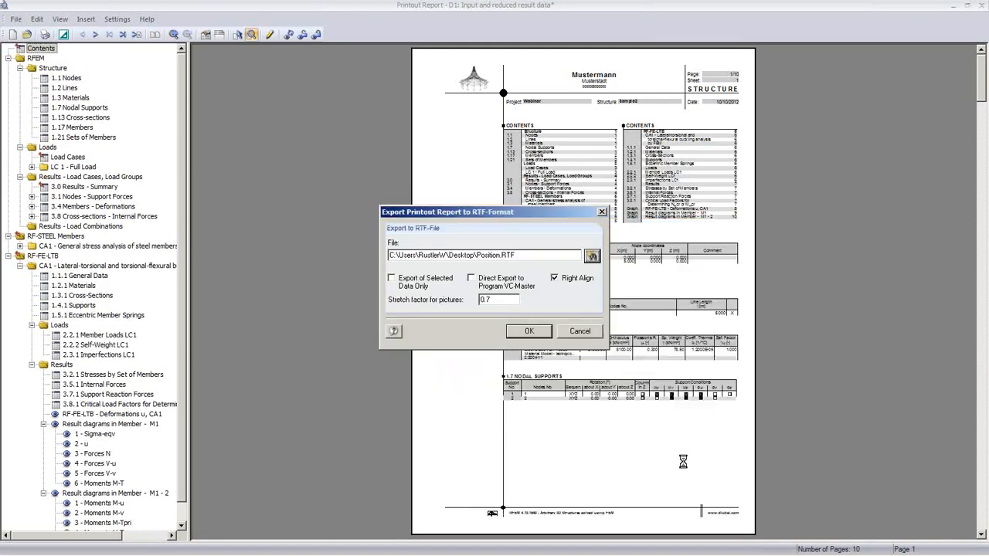
left_click(529, 331)
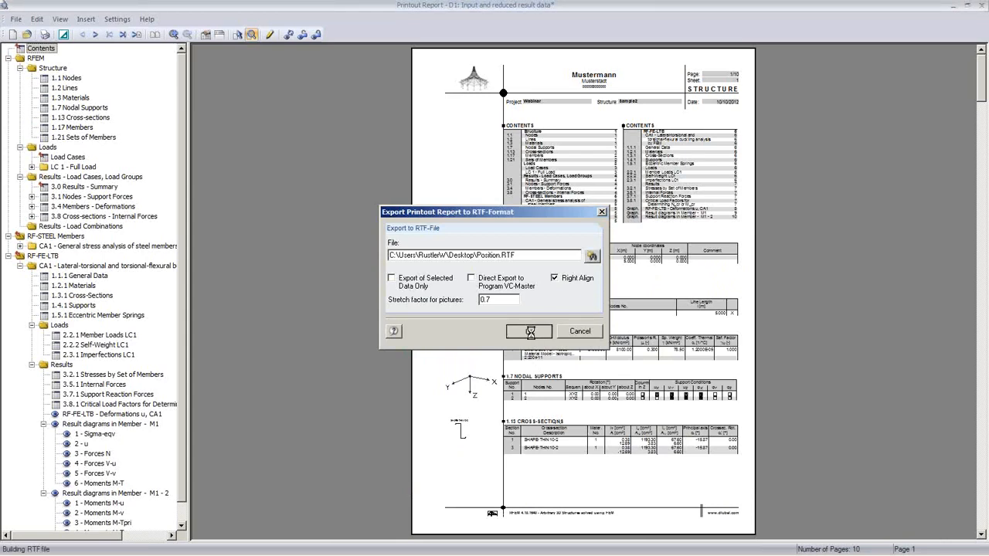
left_click(497, 300)
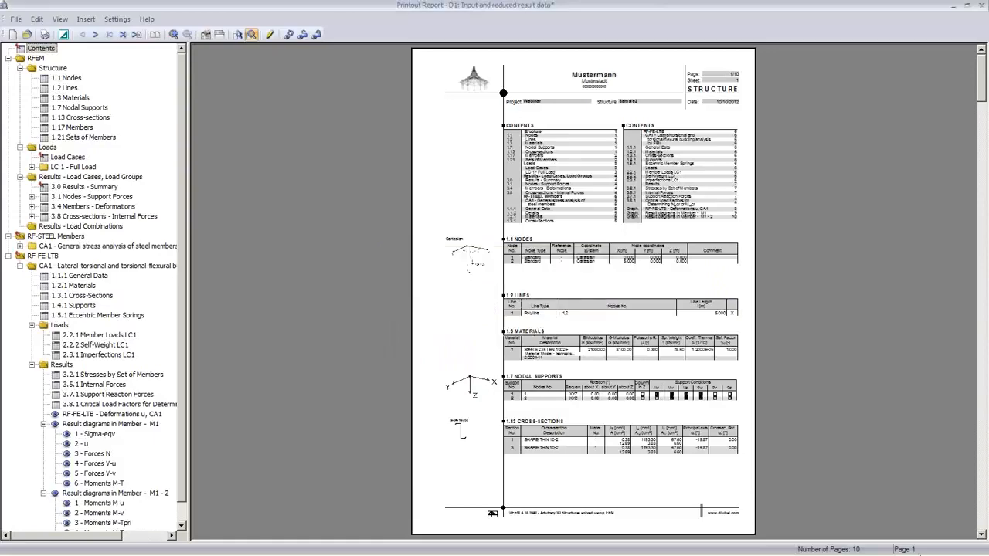
Open Position.RTF from the desktop in Word and look through its tables down to the deformation graphic.
left_click(986, 544)
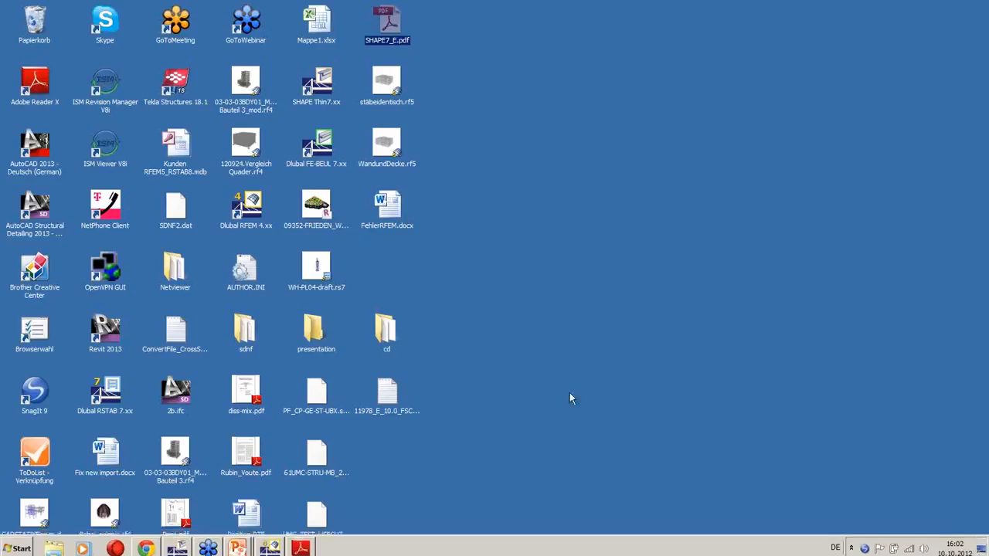
left_click(458, 435)
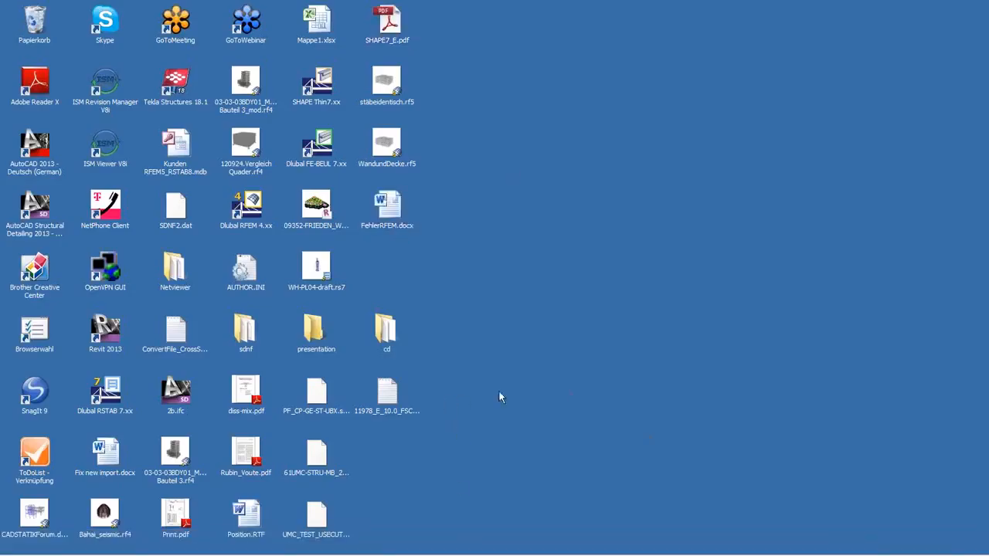
left_click(248, 519)
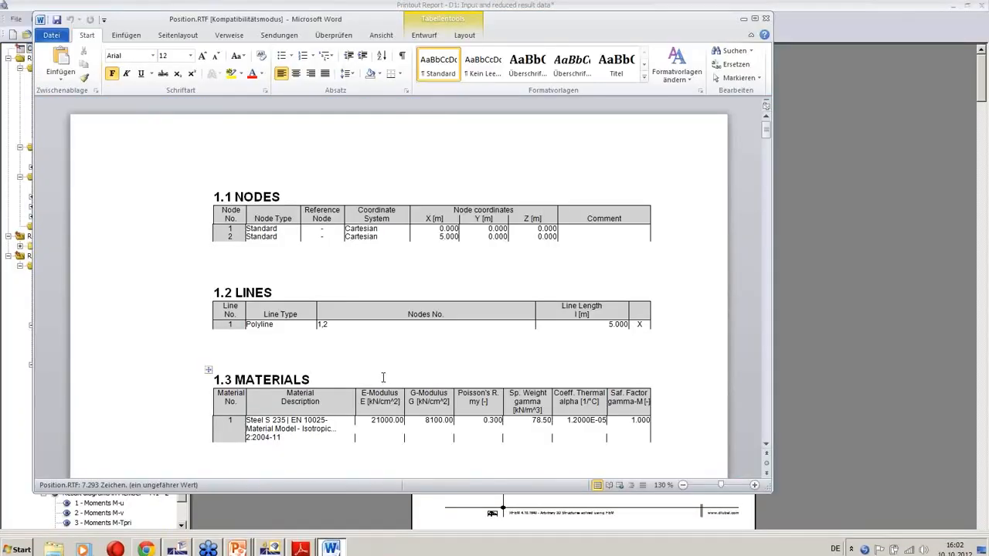
scroll(425, 266, "down", 5)
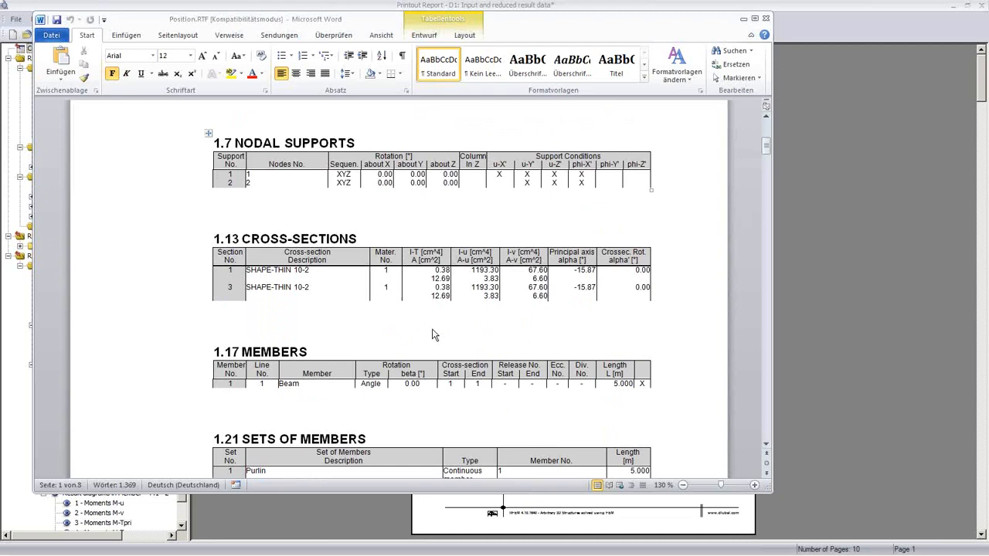
scroll(433, 326, "down", 20)
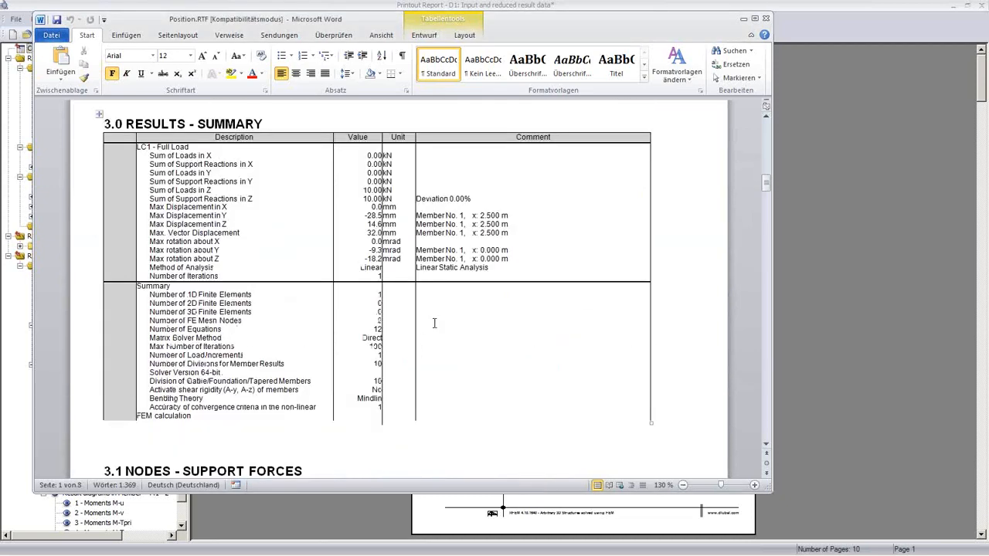
scroll(434, 322, "down", 20)
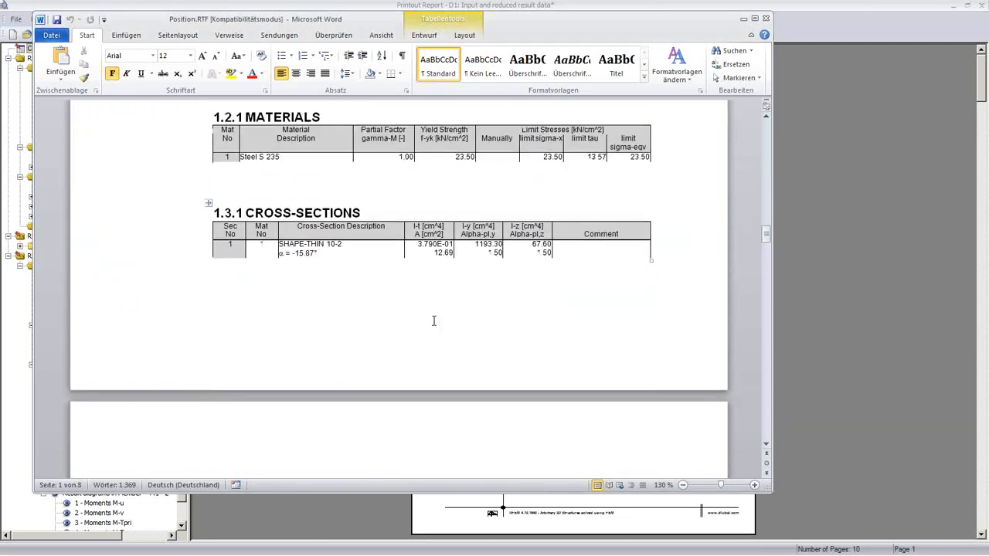
scroll(434, 319, "down", 20)
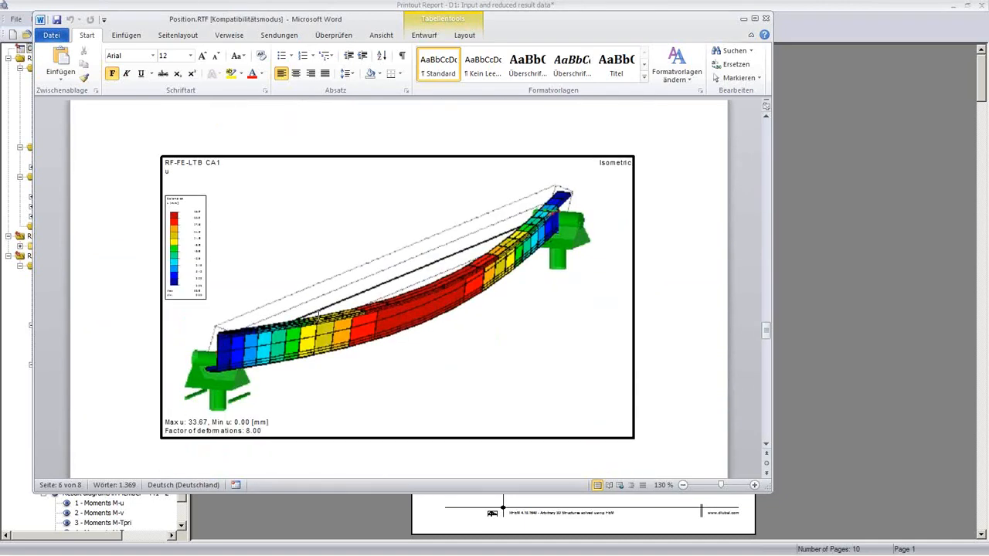
Switch back to the printout report and close it to return to the RFEM model.
mouse_move(412, 554)
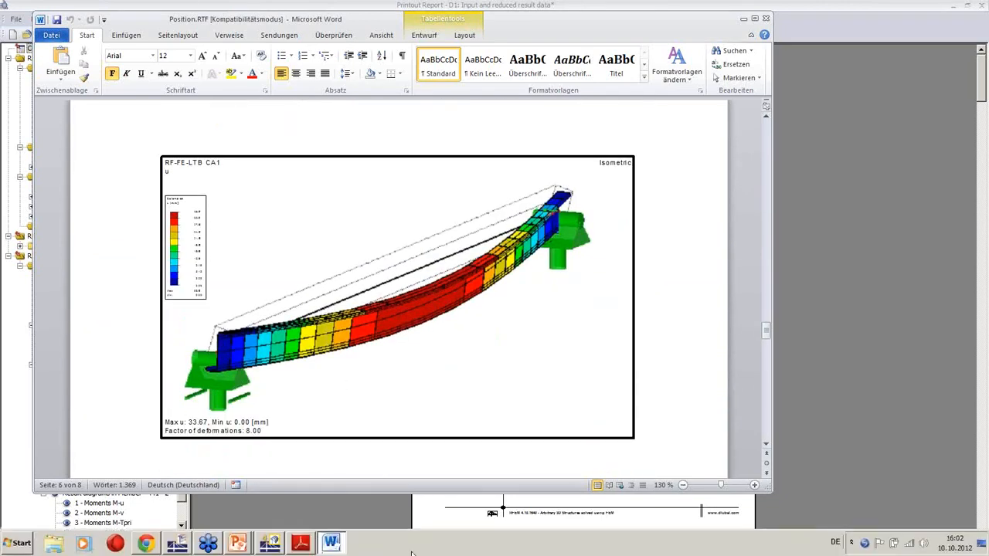
left_click(273, 547)
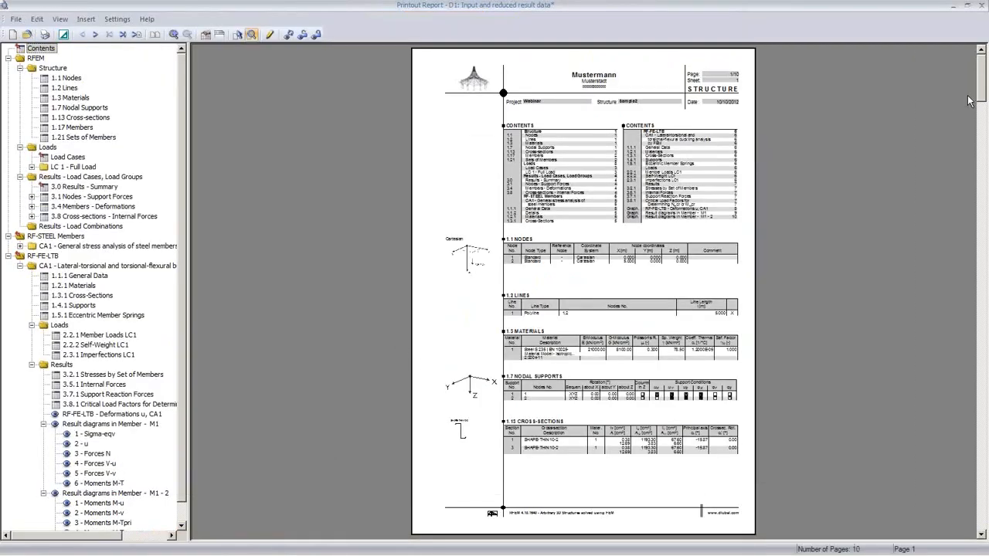
left_click(982, 6)
left_click(452, 302)
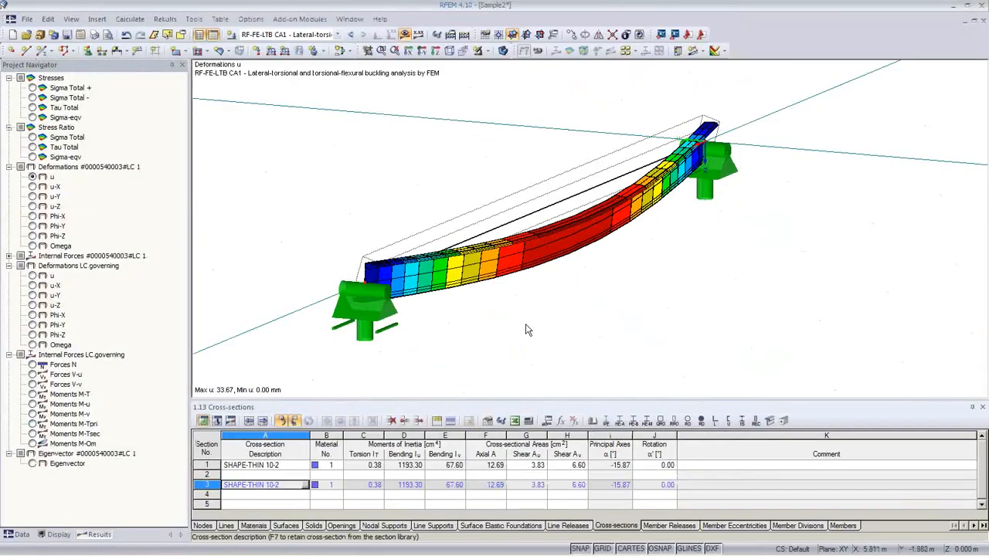
Copy RFEM's current deformation graphic and paste it into Position.RTF in Word, above the heading for the result diagrams in member M1.
middle_click_drag(575, 325, 510, 332, "ctrl")
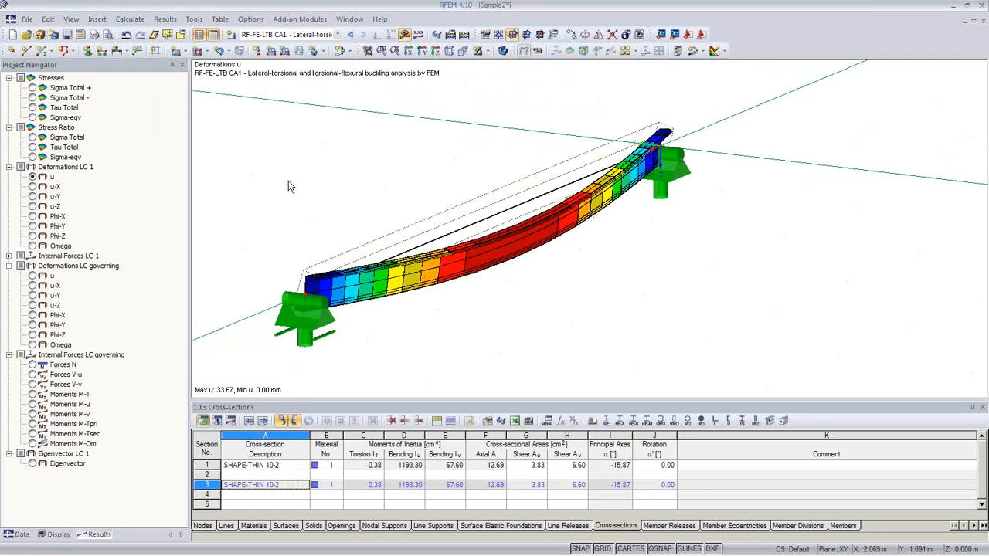
left_click(329, 545)
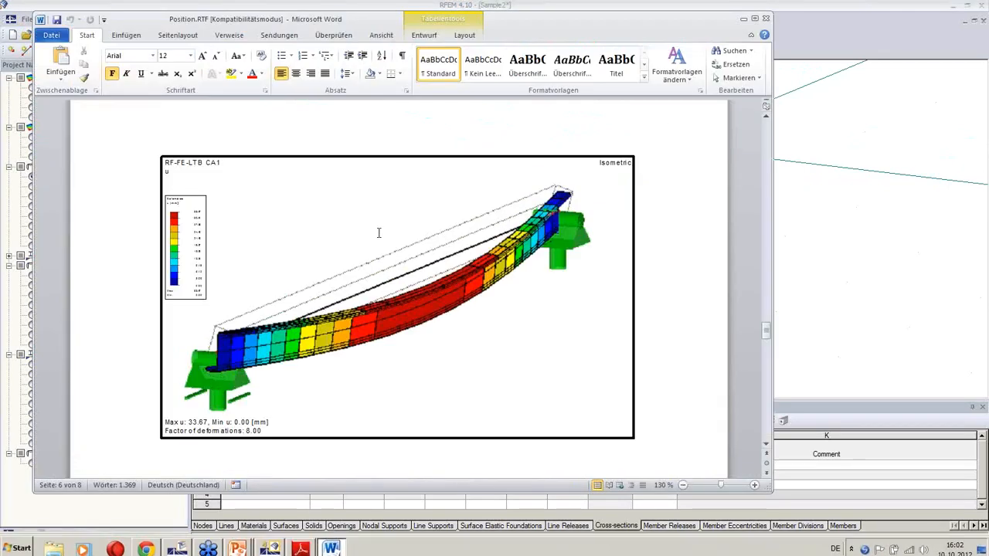
scroll(380, 244, "down", 9)
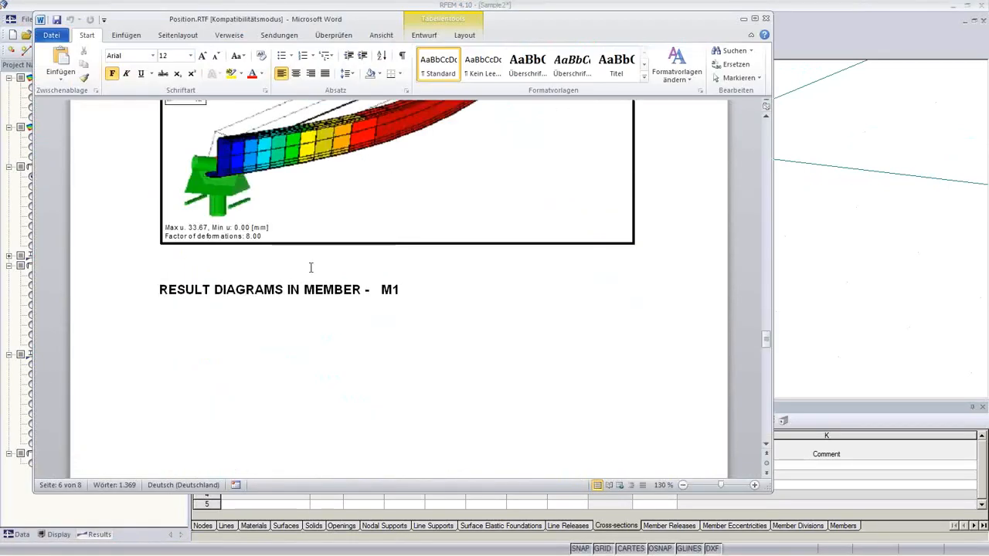
left_click(187, 265)
key("Return")
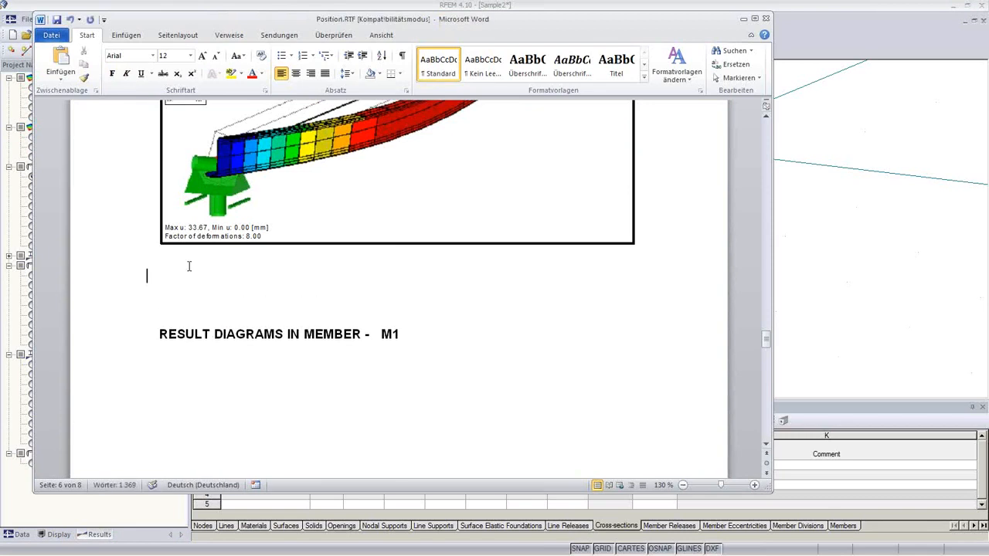
key("ctrl+v")
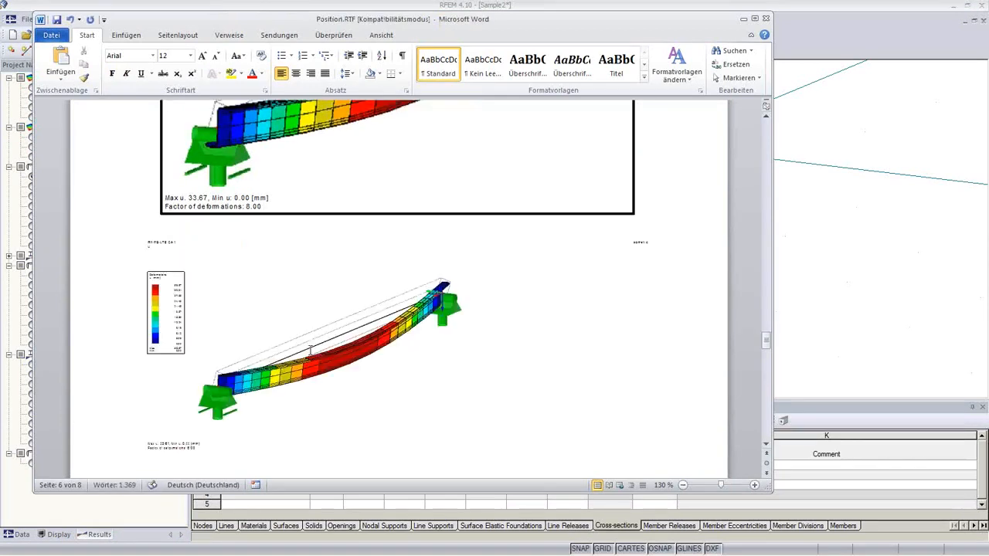
left_click(504, 320)
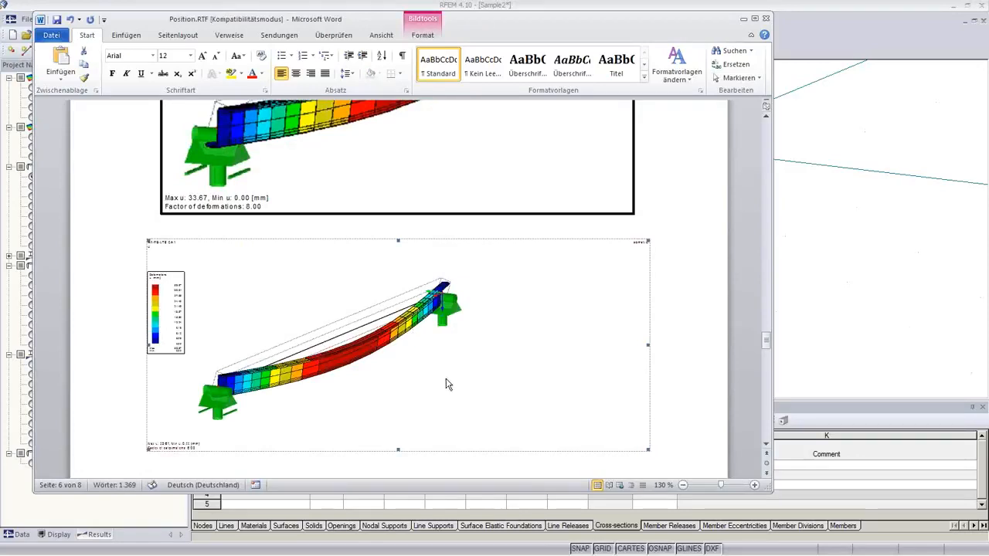
mouse_move(309, 552)
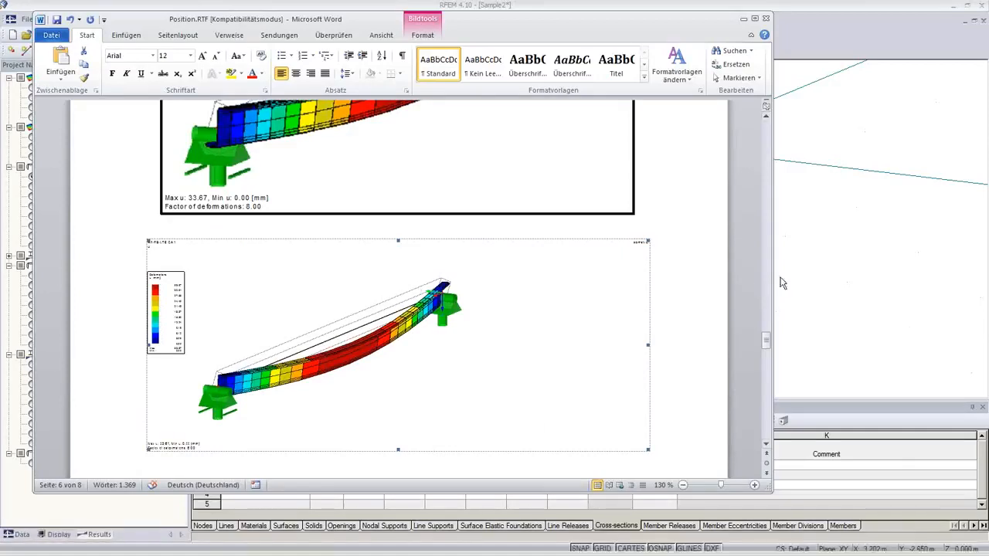
left_click(741, 272)
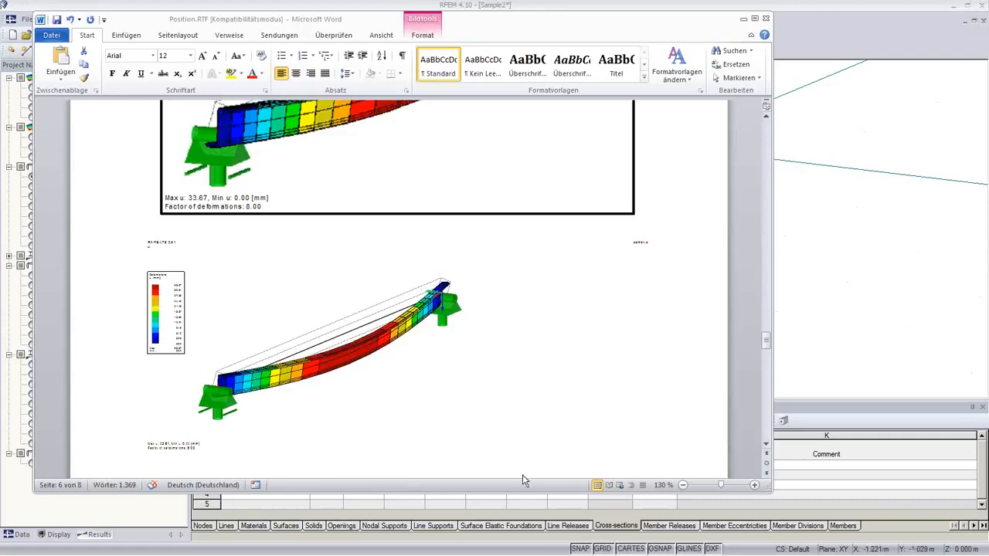
Return to RFEM and switch on to the presentation's More Information slide.
mouse_move(268, 550)
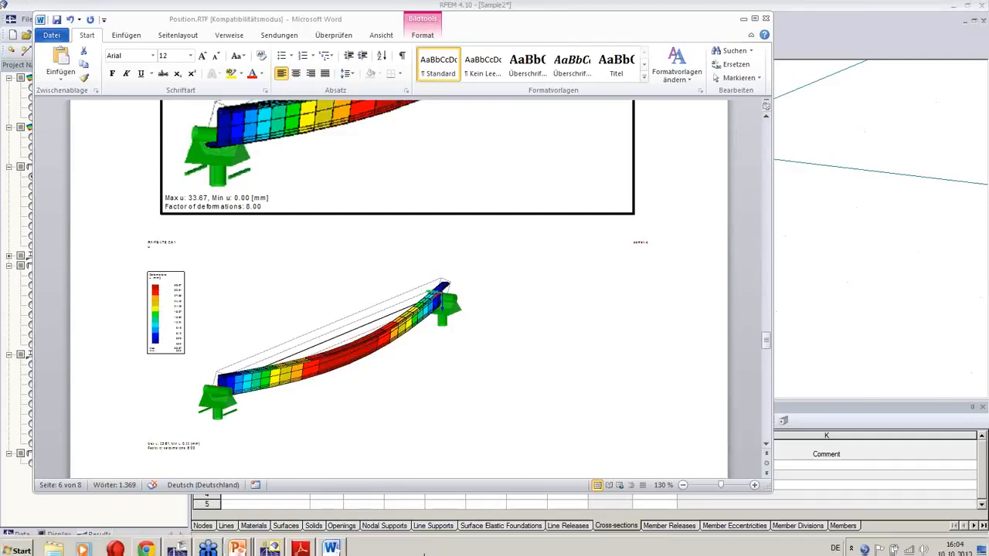
left_click(269, 545)
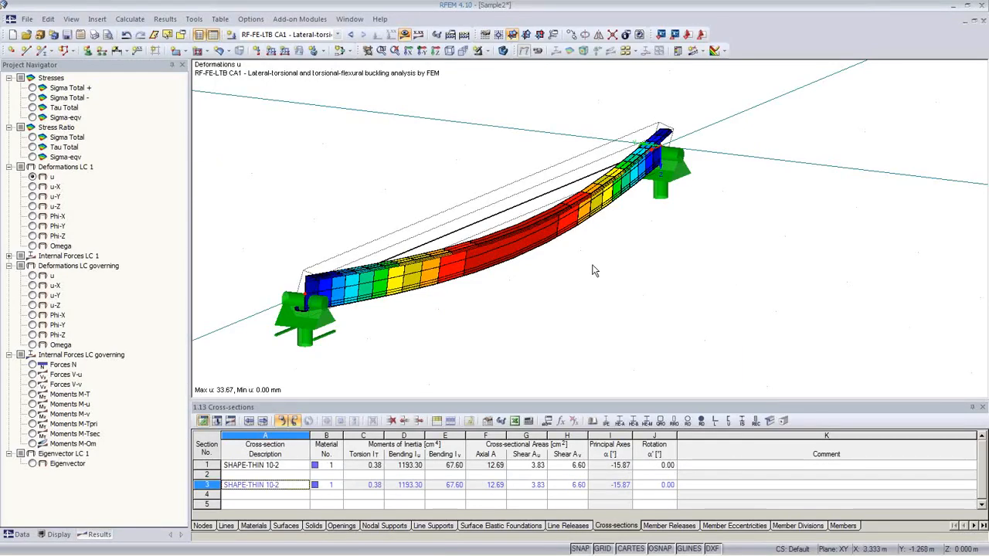
key("alt+Tab")
key("alt+Tab")
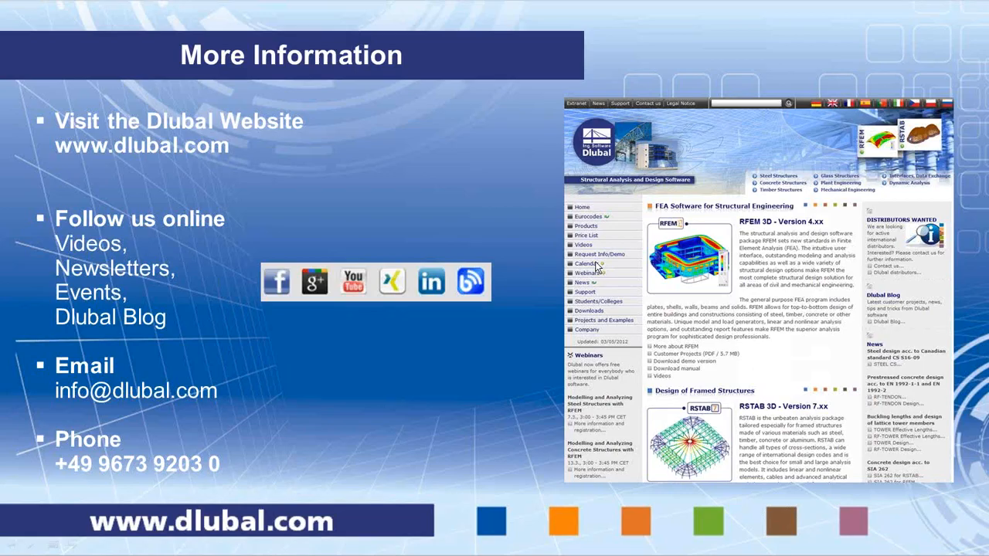